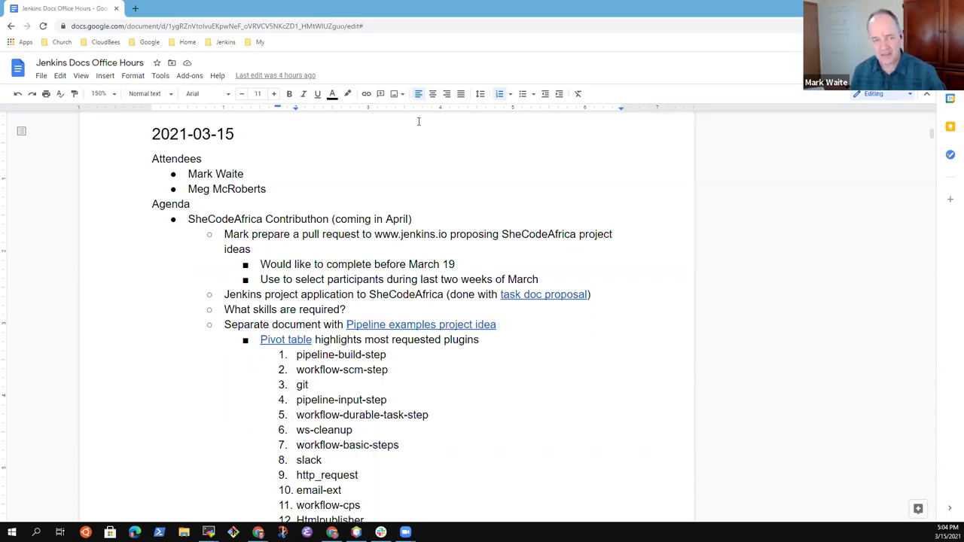
# Step: Step through the agenda, highlighting the SheCodeAfrica Contributhon and Google Season of Docs 2021 lines
pyautogui.click(287, 200)
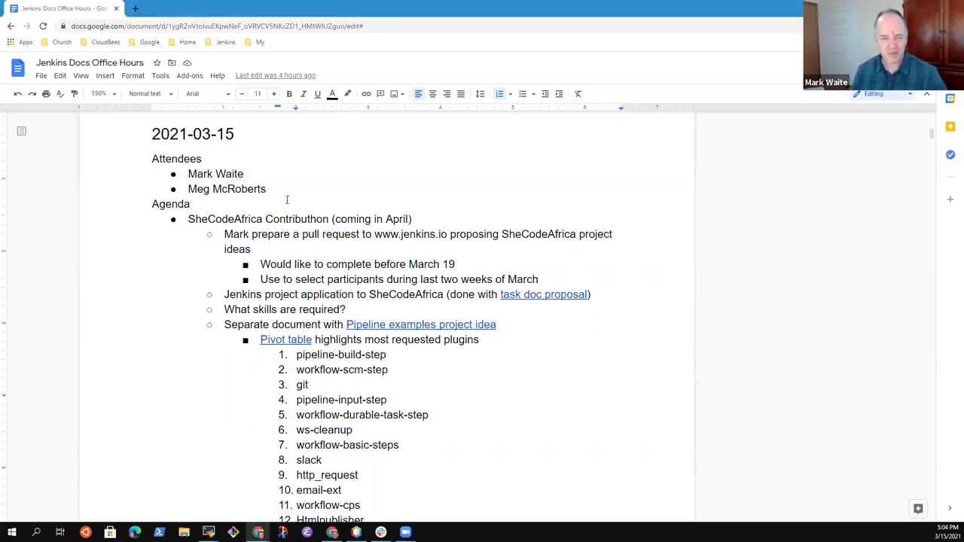
pyautogui.press('Down')
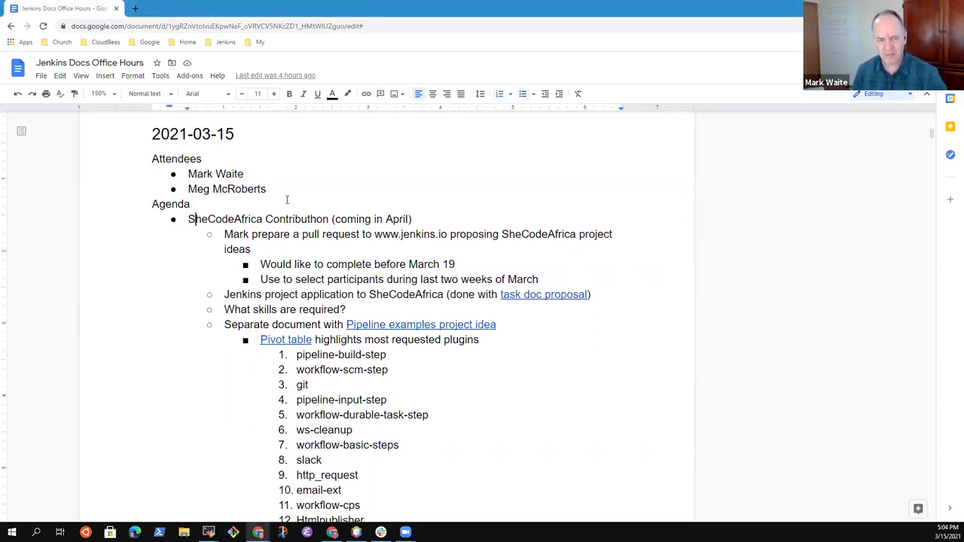
pyautogui.press('Home')
pyautogui.hotkey('shift', 'End')
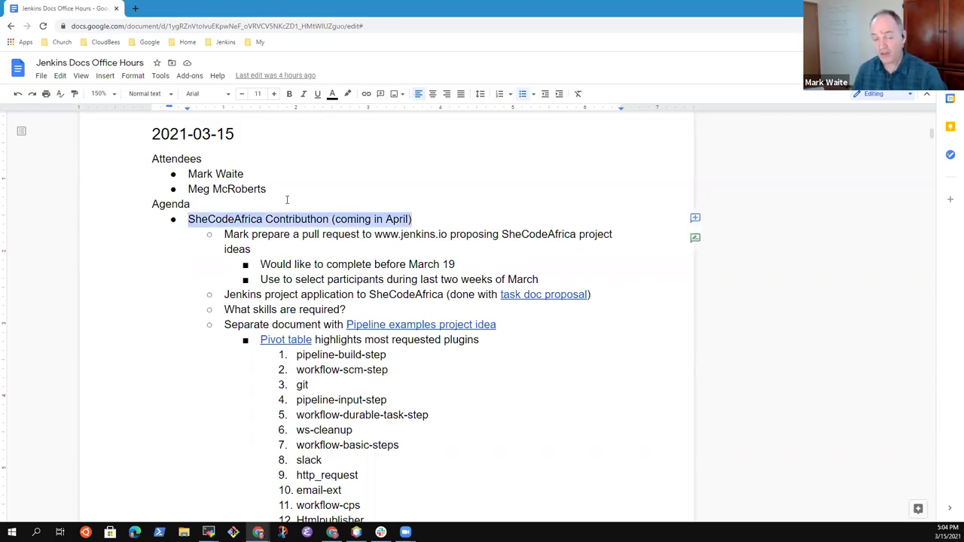
pyautogui.press('End')
pyautogui.press('Home')
pyautogui.hotkey('shift', 'End')
pyautogui.press('Down')
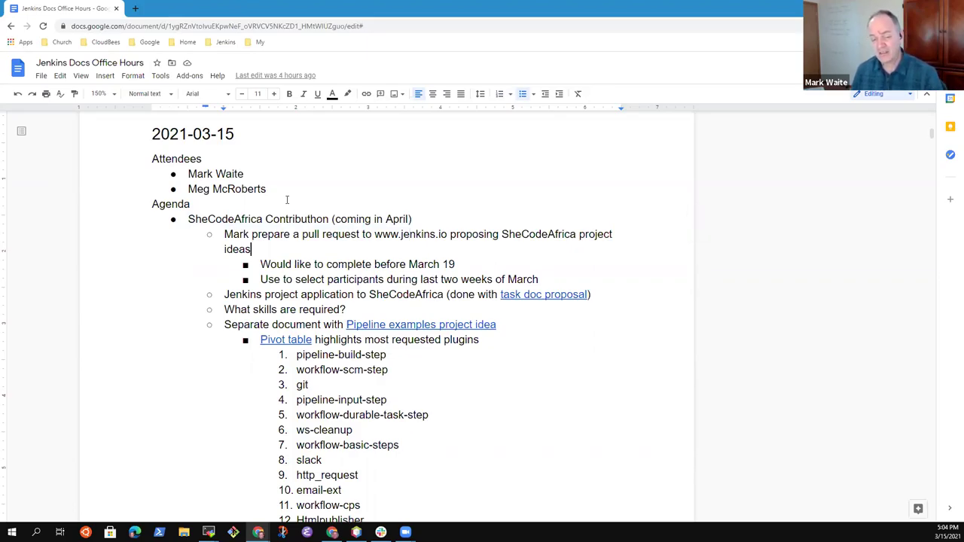
pyautogui.press('Down')
pyautogui.press('Down')
pyautogui.press('Down')
pyautogui.press('Down')
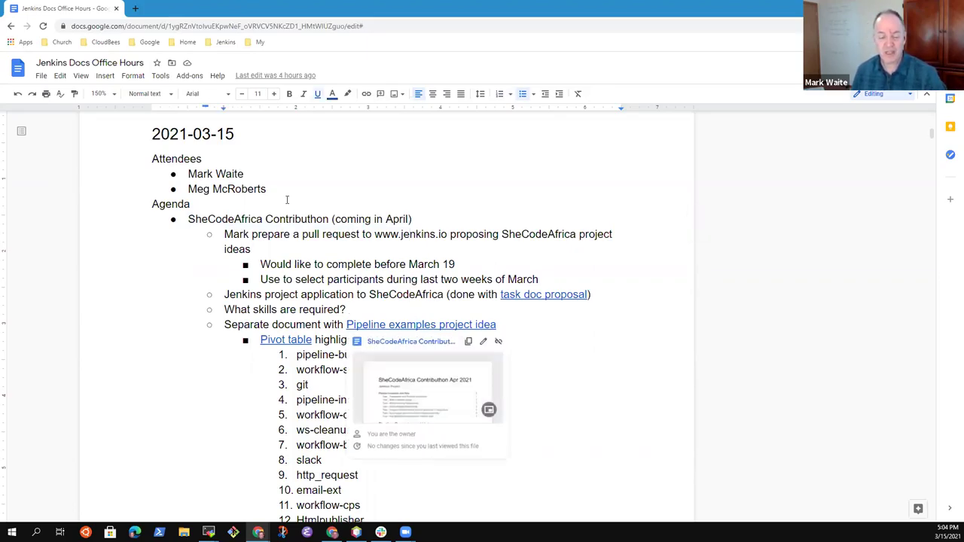
pyautogui.press('Home')
pyautogui.press('Down')
pyautogui.press('Down')
pyautogui.press('Down')
pyautogui.press('Down')
pyautogui.press('Down')
pyautogui.press('Down')
pyautogui.press('Down')
pyautogui.press('Down')
pyautogui.press('Down')
pyautogui.press('Down')
pyautogui.press('Down')
pyautogui.press('Down')
pyautogui.press('Down')
pyautogui.press('Down')
pyautogui.press('Down')
pyautogui.press('Down')
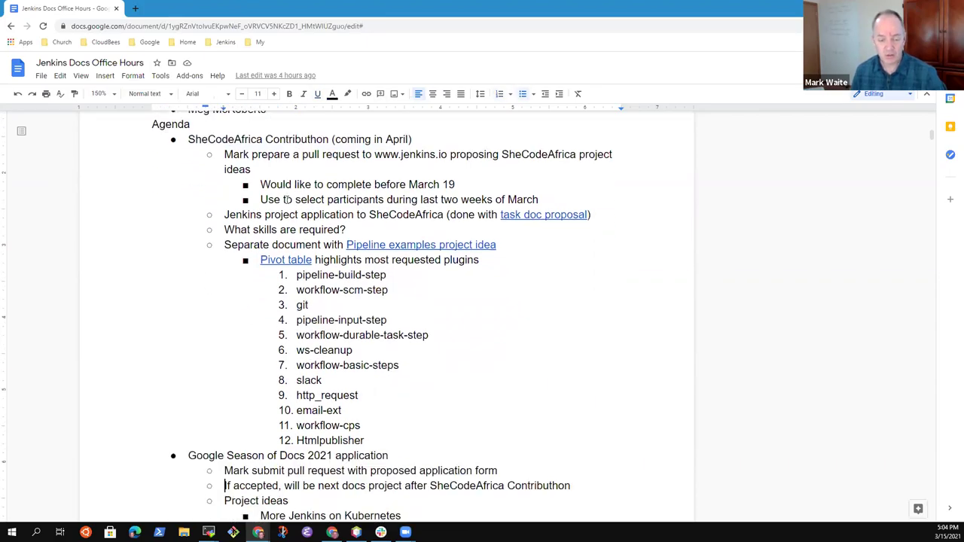
pyautogui.press('Up')
pyautogui.press('Up')
pyautogui.press('Home')
pyautogui.hotkey('shift', 'End')
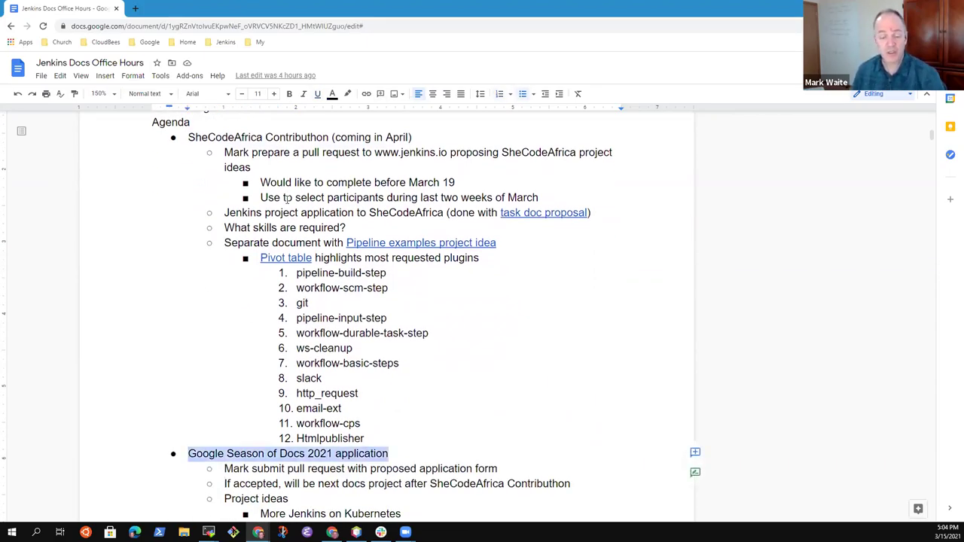
# Step: Review the Season of Docs project ideas, briefly adding and removing a bullet after Pipeline examples
pyautogui.press('Left')
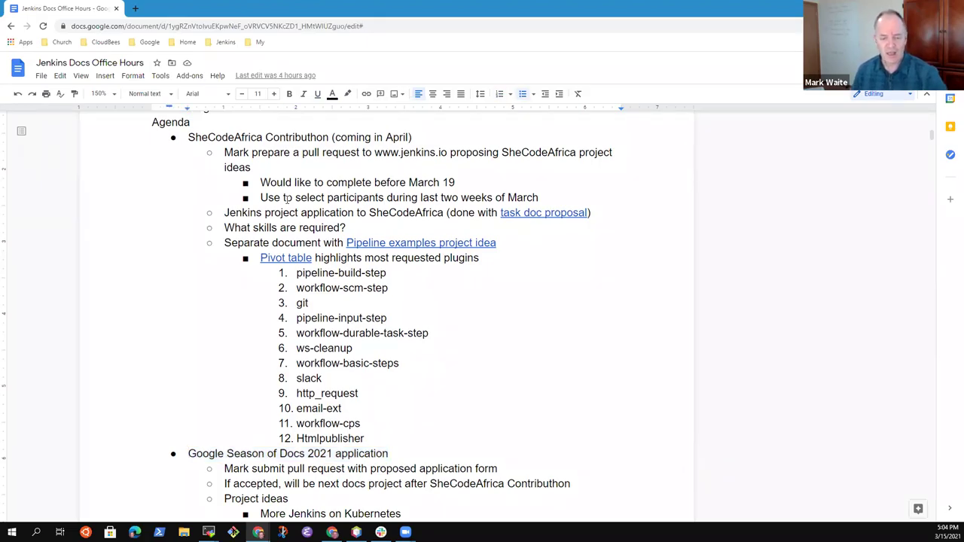
pyautogui.press('End')
pyautogui.press('Home')
pyautogui.hotkey('shift', 'End')
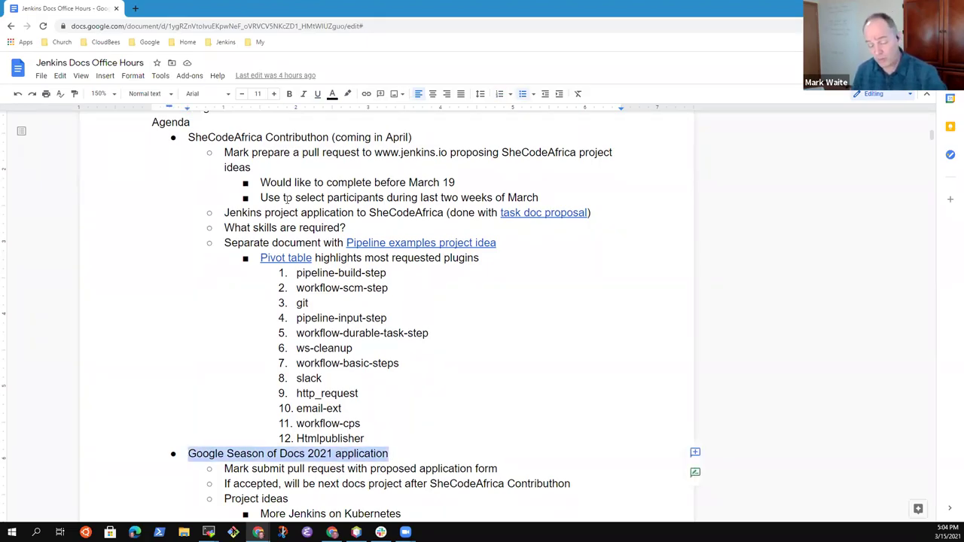
pyautogui.press('Down')
pyautogui.press('Down')
pyautogui.press('Down')
pyautogui.press('Down')
pyautogui.press('Down')
pyautogui.press('Down')
pyautogui.press('Down')
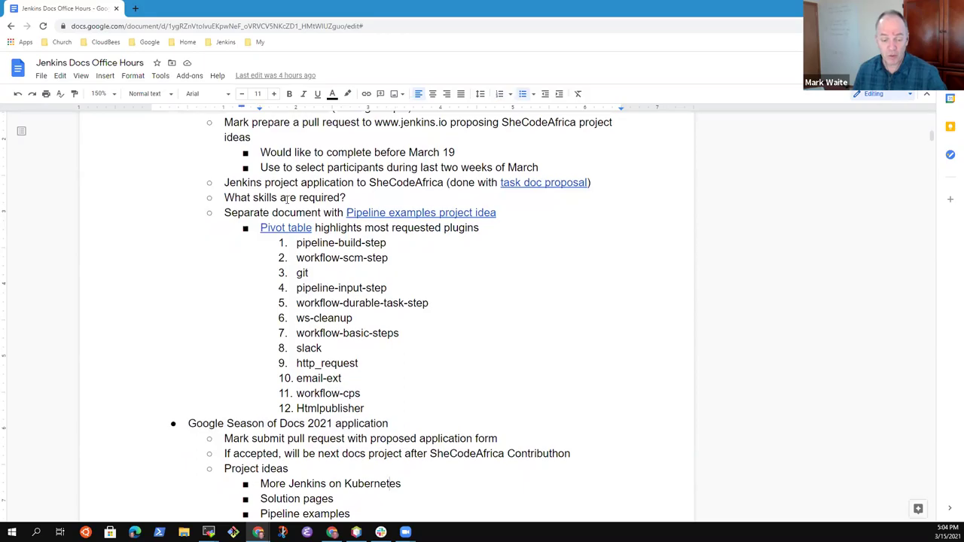
pyautogui.press('Up')
pyautogui.press('Up')
pyautogui.press('Up')
pyautogui.press('Up')
pyautogui.press('Up')
pyautogui.press('Up')
pyautogui.press('Up')
pyautogui.press('Up')
pyautogui.press('Up')
pyautogui.press('Up')
pyautogui.press('Up')
pyautogui.press('Up')
pyautogui.press('Down')
pyautogui.press('Down')
pyautogui.press('Down')
pyautogui.press('Down')
pyautogui.press('Down')
pyautogui.press('Down')
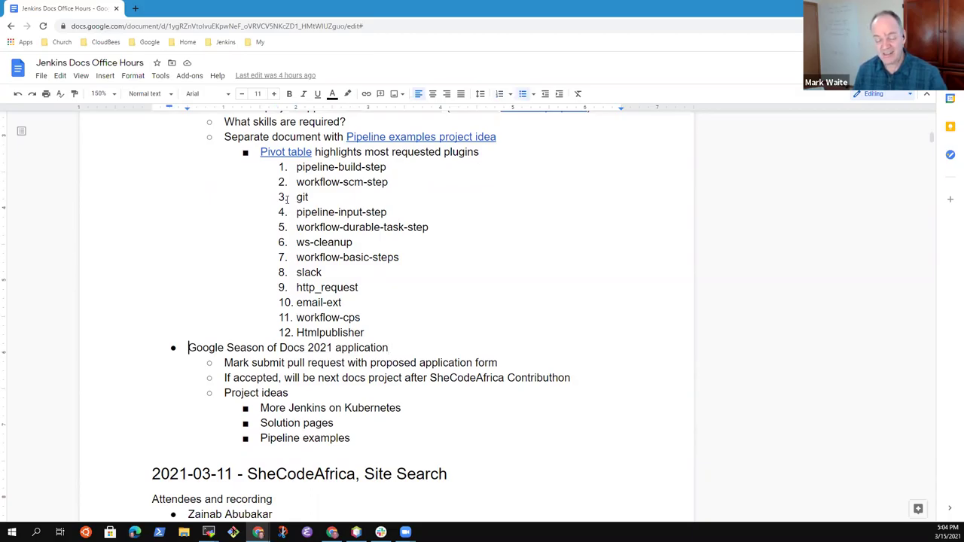
pyautogui.press('Up')
pyautogui.press('Up')
pyautogui.press('Up')
pyautogui.press('Up')
pyautogui.press('Up')
pyautogui.press('Up')
pyautogui.press('Up')
pyautogui.press('Up')
pyautogui.press('Up')
pyautogui.press('Up')
pyautogui.press('Up')
pyautogui.press('Up')
pyautogui.press('Up')
pyautogui.press('Up')
pyautogui.press('Up')
pyautogui.press('Up')
pyautogui.press('Up')
pyautogui.press('Up')
pyautogui.press('Up')
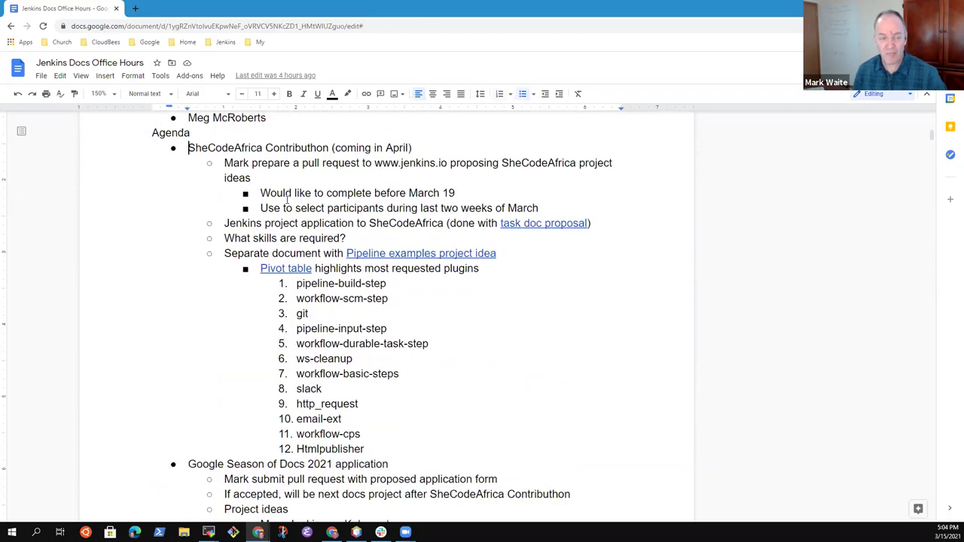
pyautogui.hotkey('shift', 'End')
pyautogui.press('Down')
pyautogui.press('Down')
pyautogui.press('Down')
pyautogui.press('Down')
pyautogui.press('Down')
pyautogui.press('Down')
pyautogui.press('Down')
pyautogui.press('Down')
pyautogui.press('Down')
pyautogui.press('Down')
pyautogui.press('Down')
pyautogui.press('Down')
pyautogui.press('Down')
pyautogui.press('Down')
pyautogui.press('Down')
pyautogui.press('Down')
pyautogui.press('Down')
pyautogui.press('Down')
pyautogui.press('Down')
pyautogui.press('Down')
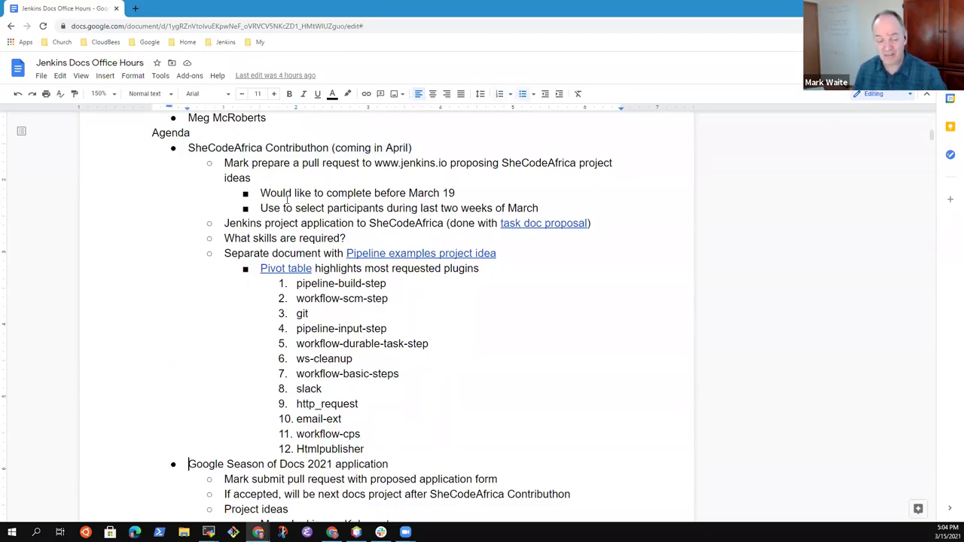
pyautogui.hotkey('shift', 'Home')
pyautogui.press('Down')
pyautogui.press('Down')
pyautogui.press('Down')
pyautogui.press('Down')
pyautogui.press('Down')
pyautogui.press('Down')
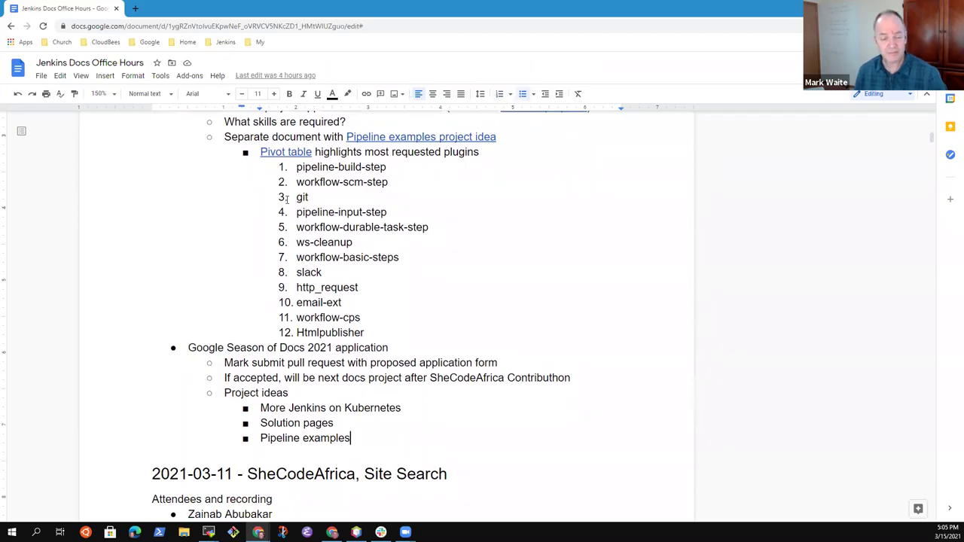
pyautogui.press('Return')
pyautogui.press('BackSpace')
pyautogui.press('BackSpace')
pyautogui.press('Up')
pyautogui.press('Up')
pyautogui.press('Up')
pyautogui.press('Up')
pyautogui.press('Up')
pyautogui.press('Up')
pyautogui.press('Up')
pyautogui.press('Up')
pyautogui.press('Up')
pyautogui.press('Up')
pyautogui.press('Up')
pyautogui.press('Up')
pyautogui.press('Up')
pyautogui.press('Up')
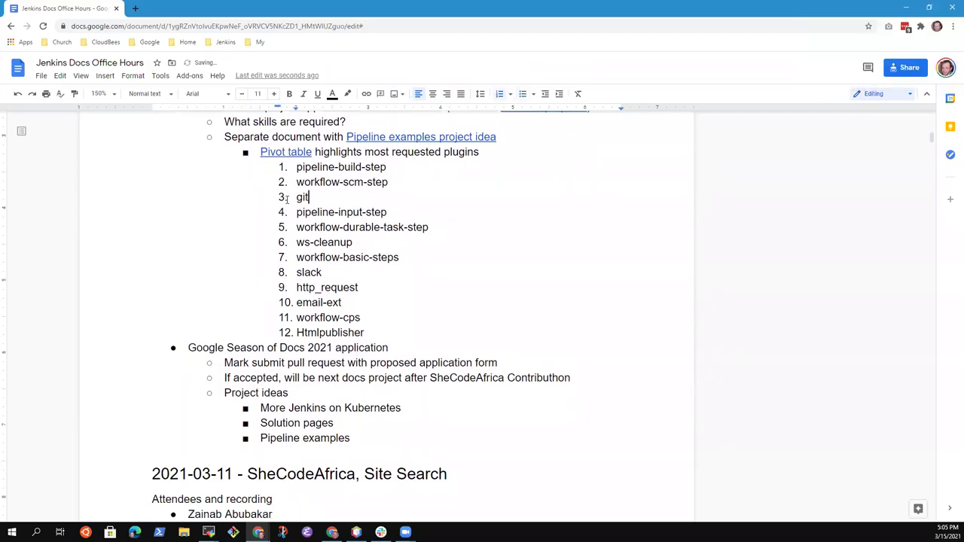
pyautogui.press('Up')
pyautogui.press('Up')
pyautogui.press('Up')
pyautogui.press('Up')
pyautogui.press('Up')
pyautogui.press('Up')
pyautogui.press('Up')
pyautogui.press('Up')
pyautogui.press('Up')
pyautogui.press('Home')
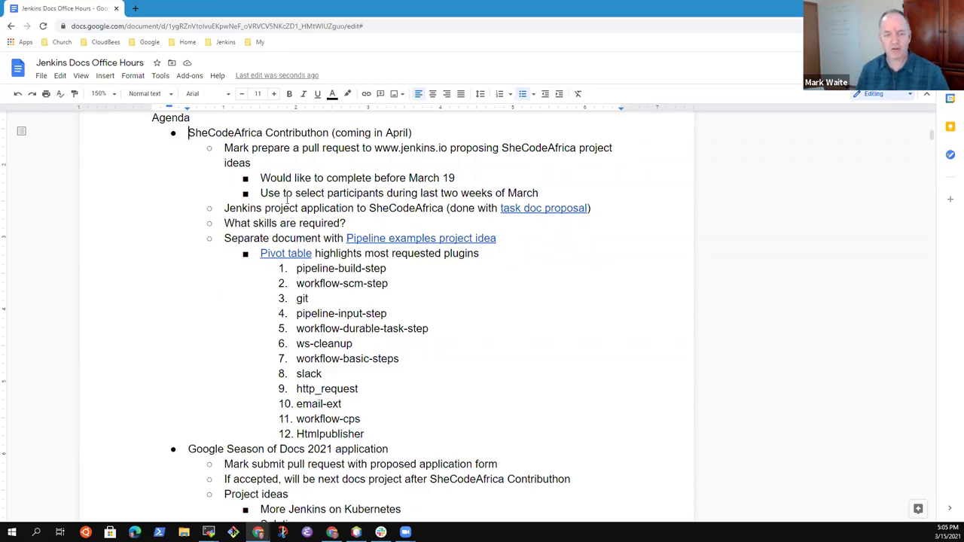
pyautogui.press('Down')
pyautogui.press('Down')
pyautogui.press('Down')
pyautogui.press('Down')
pyautogui.press('Down')
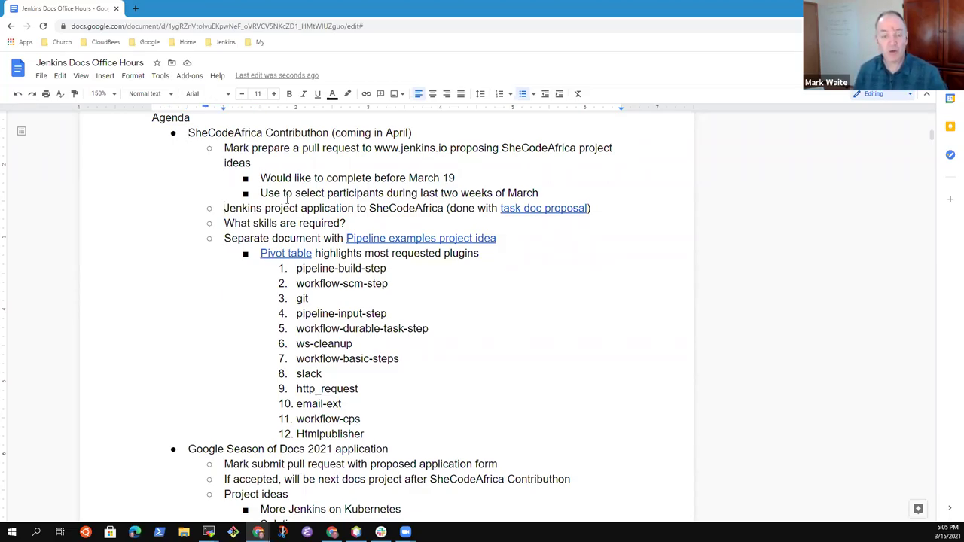
pyautogui.hotkey('ctrl', 'shift', 'Right')
pyautogui.hotkey('ctrl', 'shift', 'Right')
pyautogui.hotkey('ctrl', 'shift', 'Right')
pyautogui.hotkey('ctrl', 'shift', 'Right')
pyautogui.hotkey('ctrl', 'shift', 'Right')
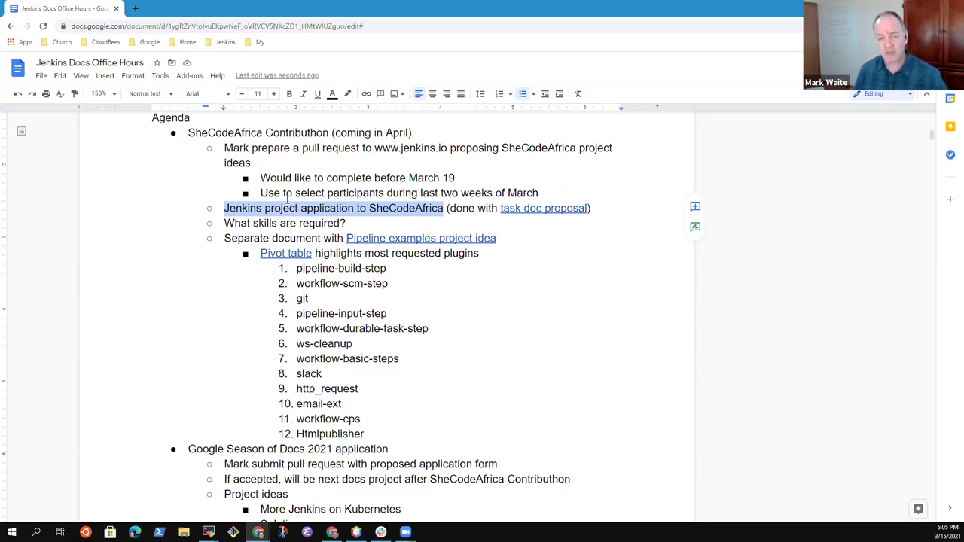
# Step: Add the sub-bullet 'Mentoring organizations - 3 people to mentor up to 3 people on 1 project'
pyautogui.press('End')
pyautogui.press('Return')
pyautogui.press('Tab')
pyautogui.write('Mentoring orga')
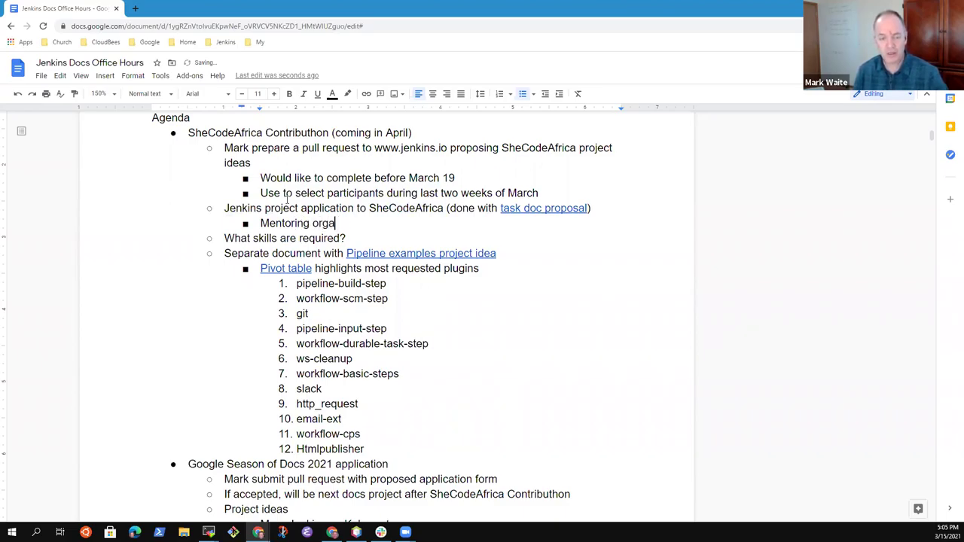
pyautogui.write(' nizations')
pyautogui.press('BackSpace')
pyautogui.write('- 3 peop')
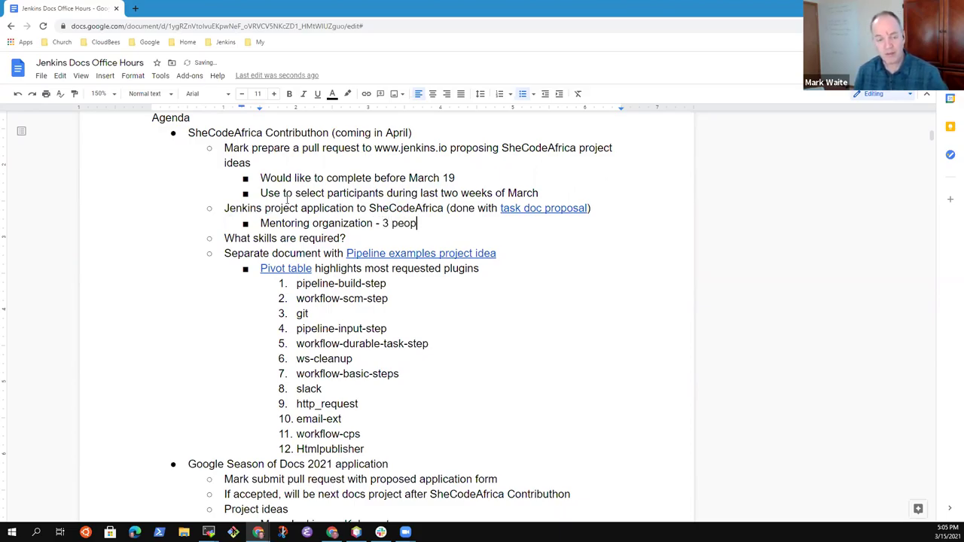
pyautogui.write('le to mentor ')
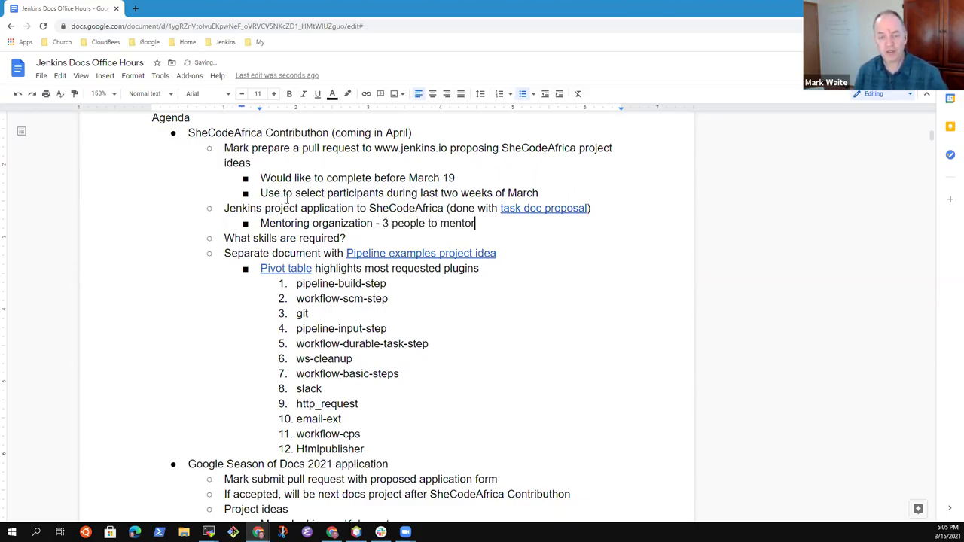
pyautogui.write('up to 3 people on ')
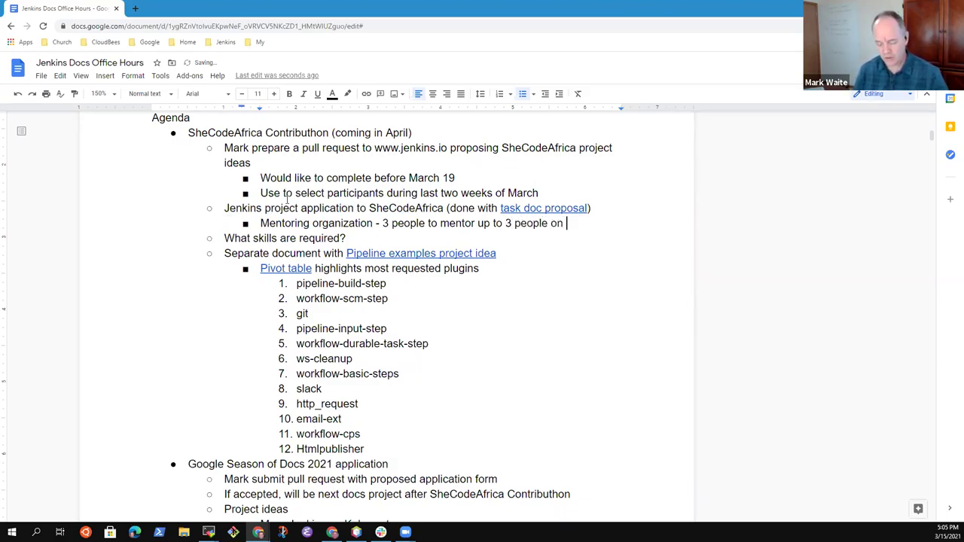
pyautogui.write('1 project')
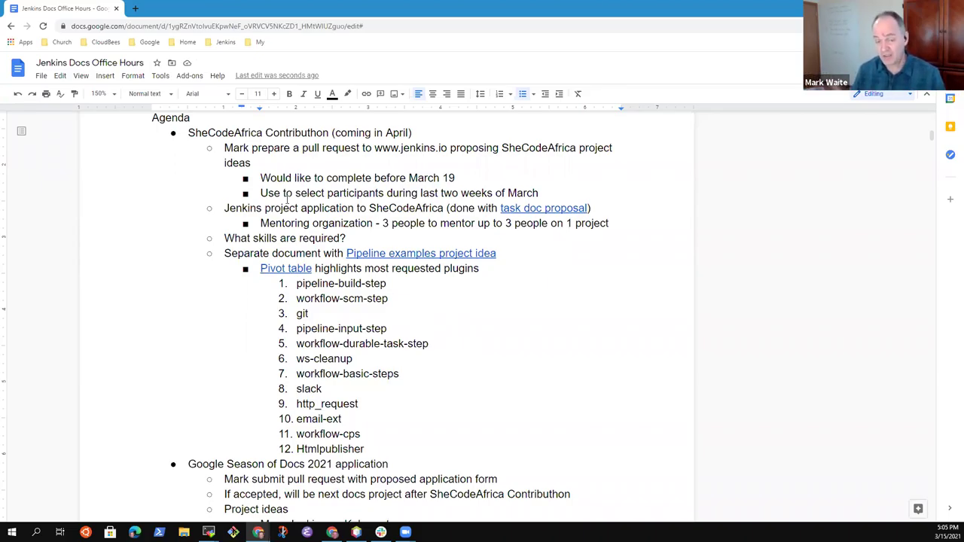
# Step: List the three mentors' names as a numbered sub-list, then select the Mentoring organizations line
pyautogui.press('Return')
pyautogui.press('Tab')
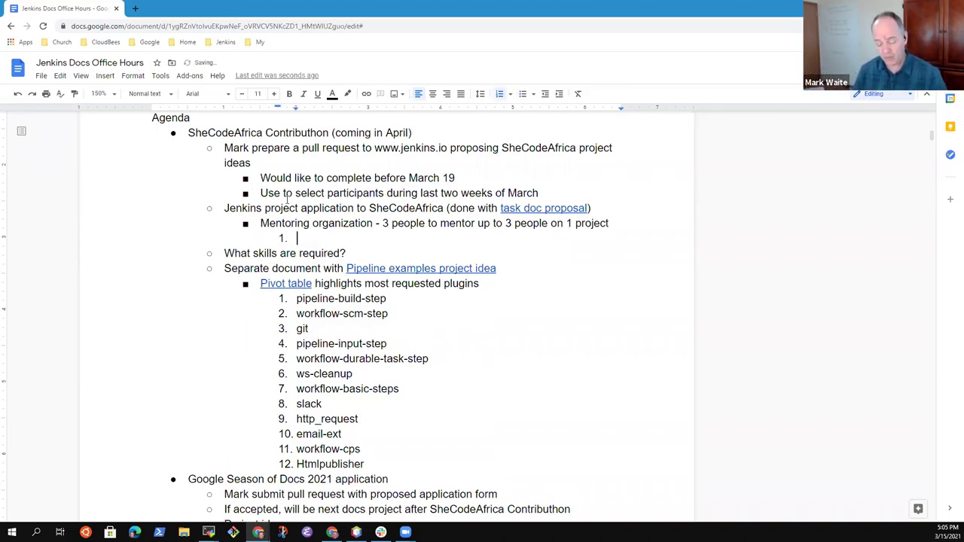
pyautogui.press('Return')
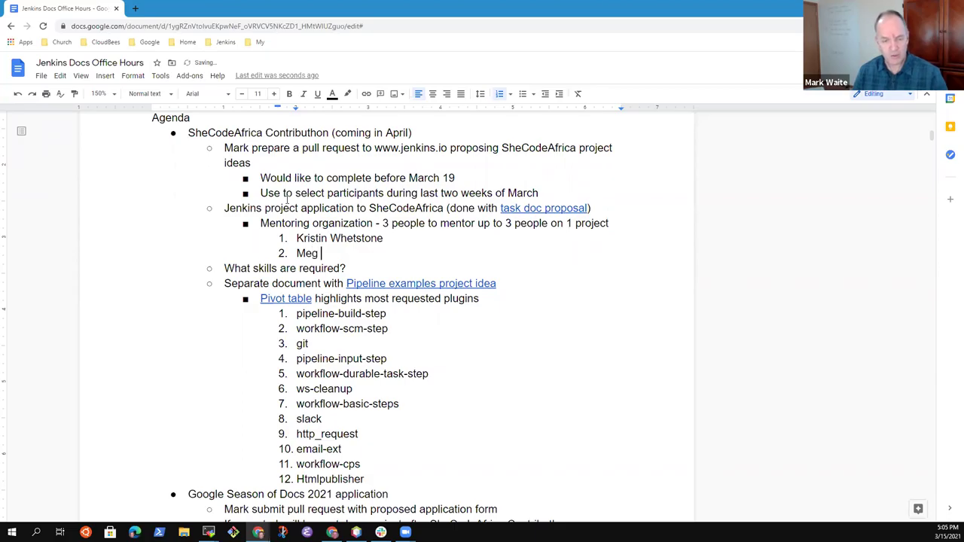
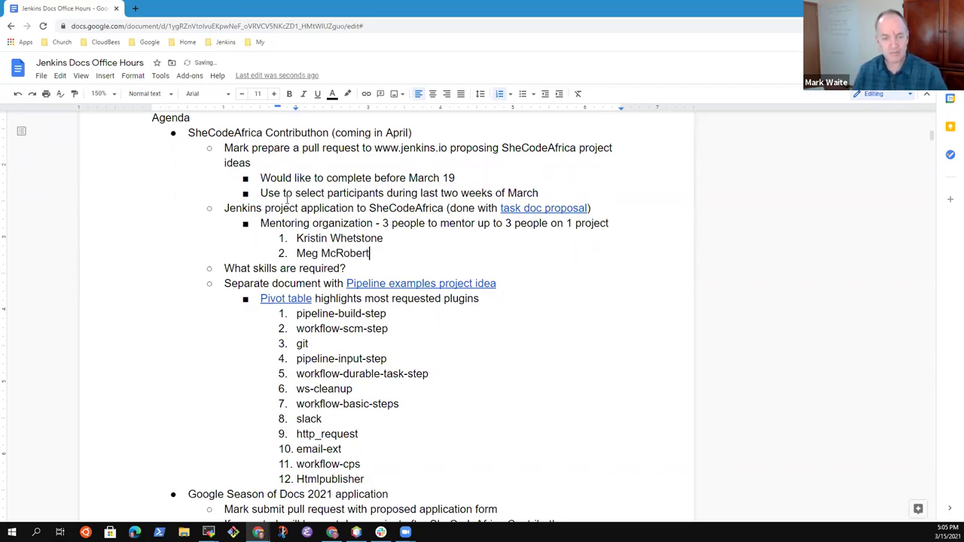
pyautogui.press('Return')
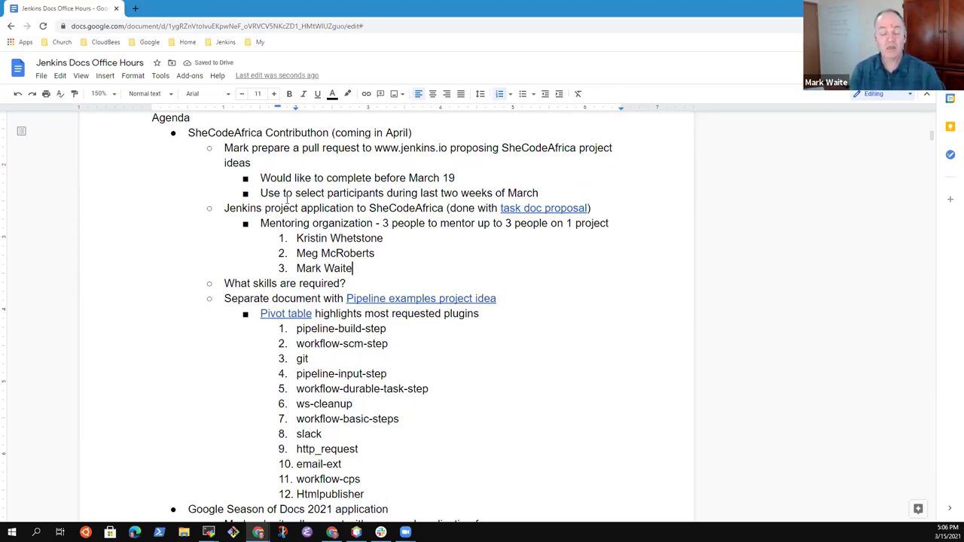
pyautogui.press('Up')
pyautogui.press('Up')
pyautogui.press('Up')
pyautogui.press('Home')
pyautogui.hotkey('shift', 'End')
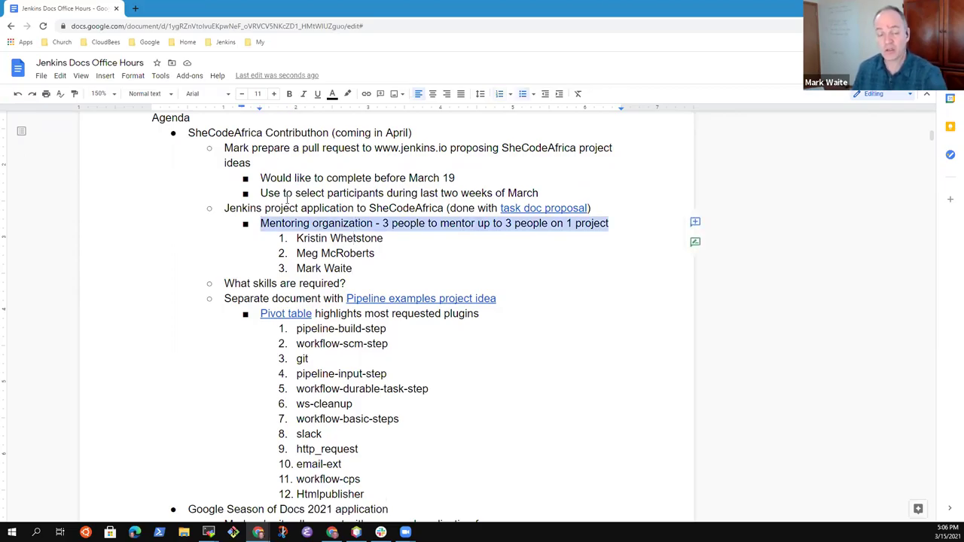
pyautogui.press('Down')
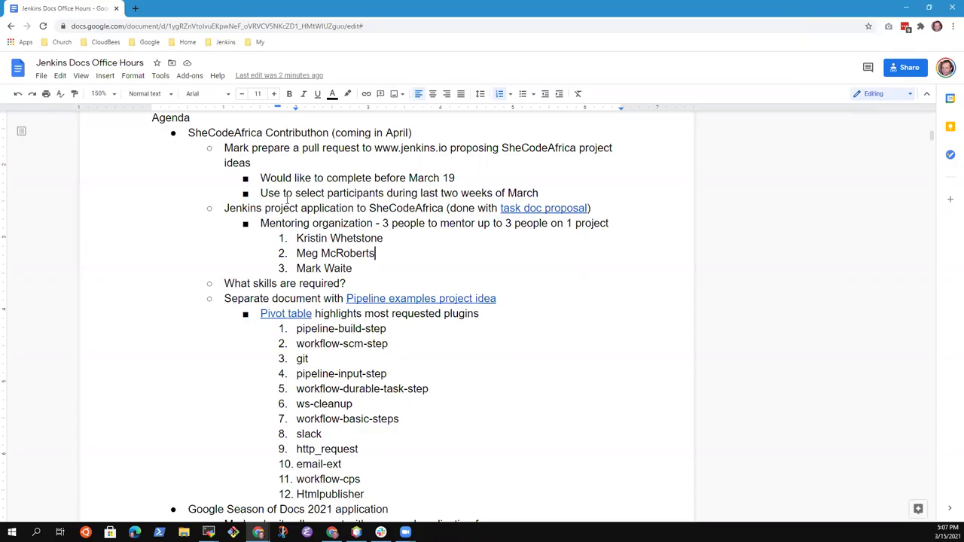
# Step: Add an outdented bullet 'Sponsoring organizations - CDF has already and sent funds' below the mentor list
pyautogui.press('Down')
pyautogui.press('Return')
pyautogui.hotkey('shift', 'Tab')
pyautogui.write('Sponsori')
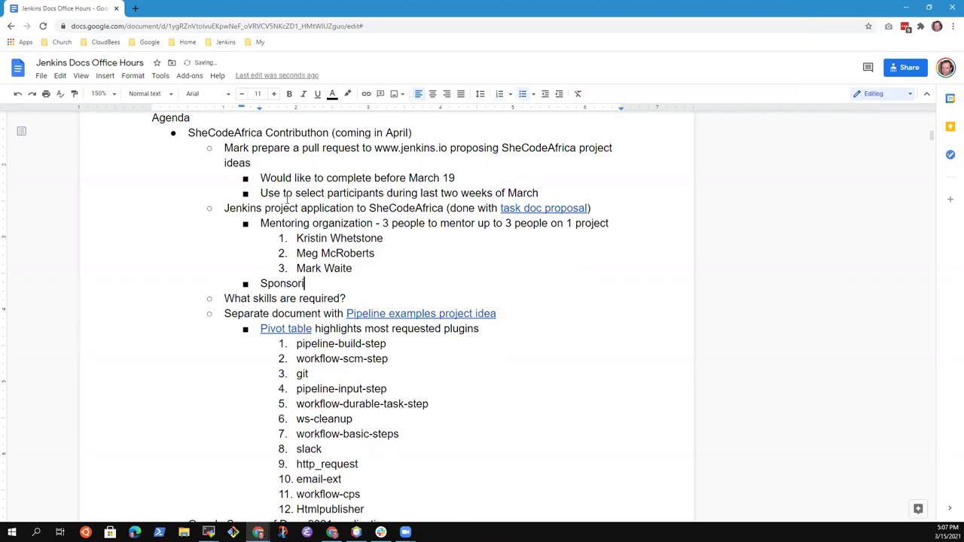
pyautogui.write('ng organizat')
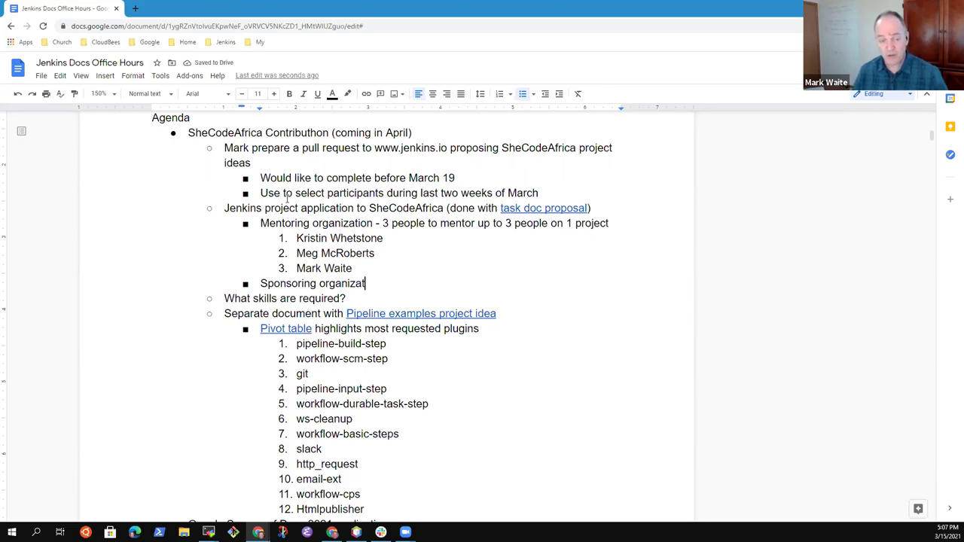
pyautogui.write('ions')
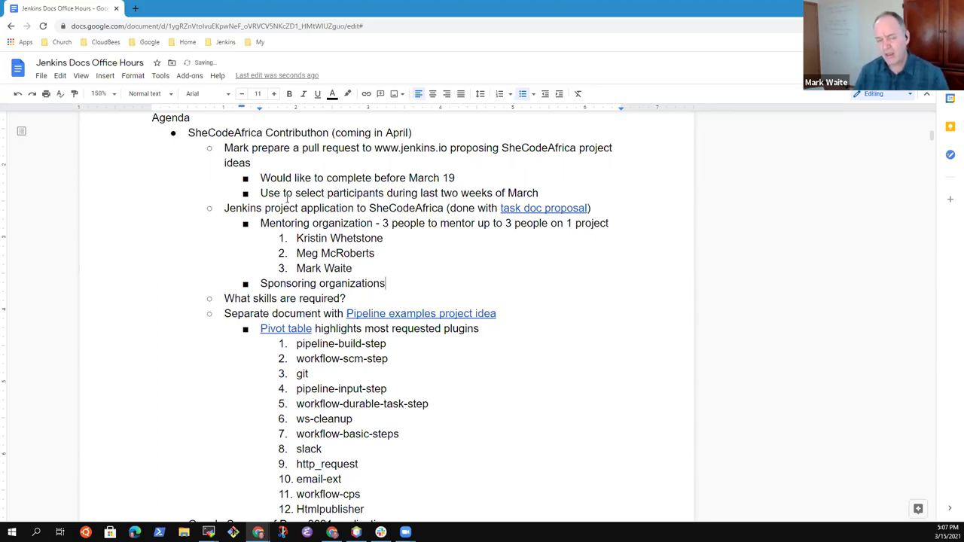
pyautogui.write(' - CDF has alrea')
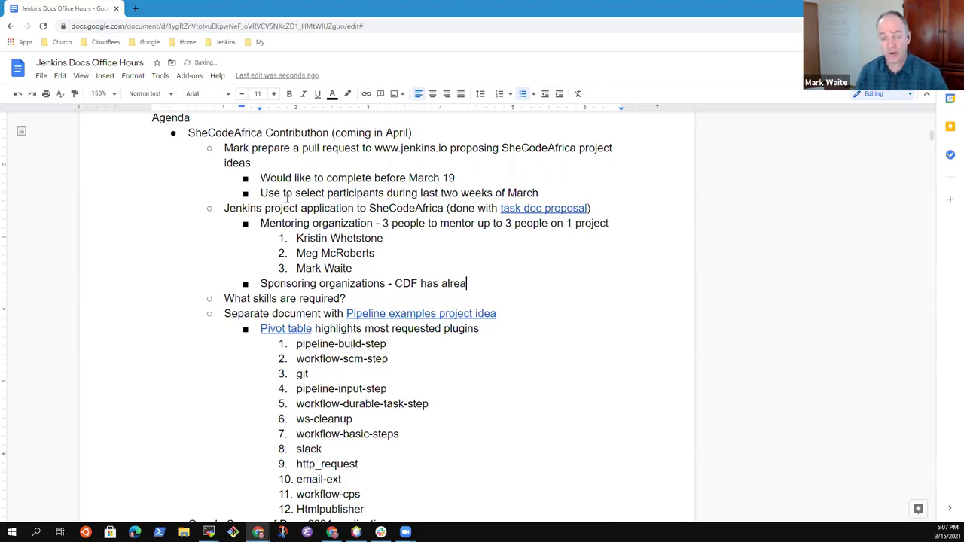
pyautogui.write('dy and s')
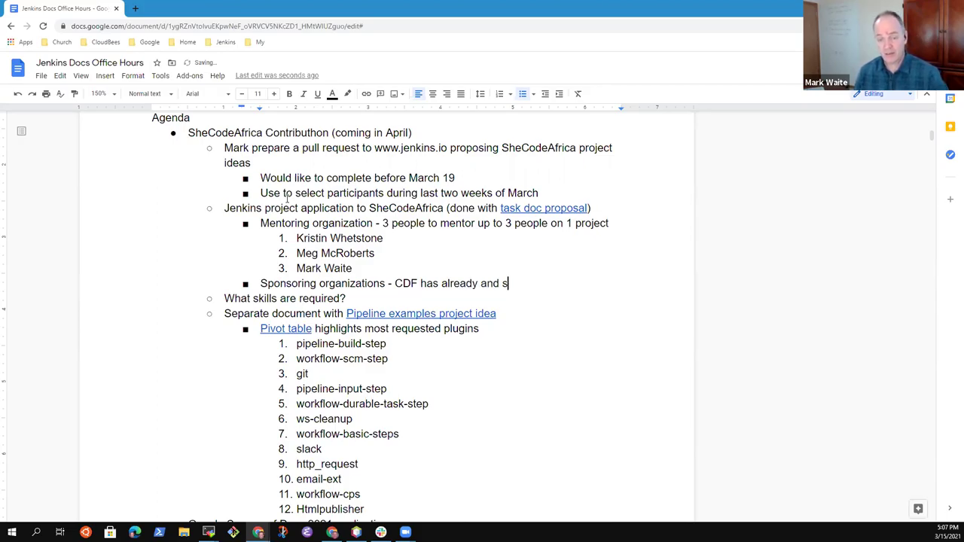
pyautogui.write('ent funds')
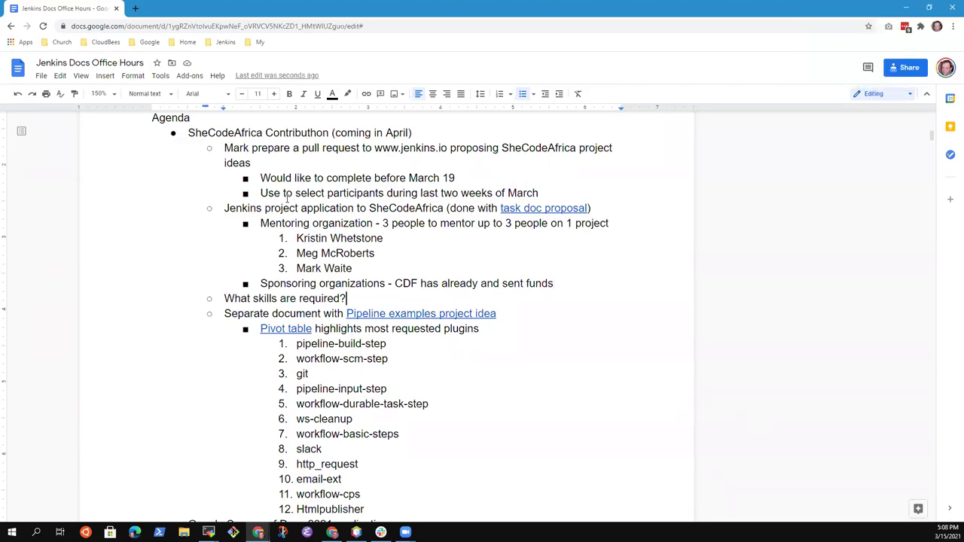
# Step: Add the sub-bullet 'Noted in the application that they need Java experience' under the skills question
pyautogui.press('Return')
pyautogui.press('Tab')
pyautogui.write('Noted in the')
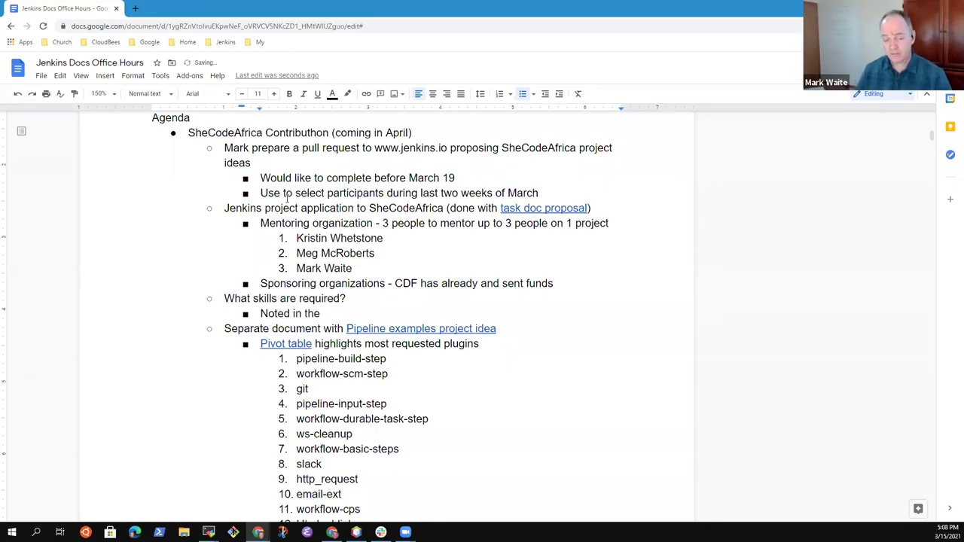
pyautogui.write(' application ')
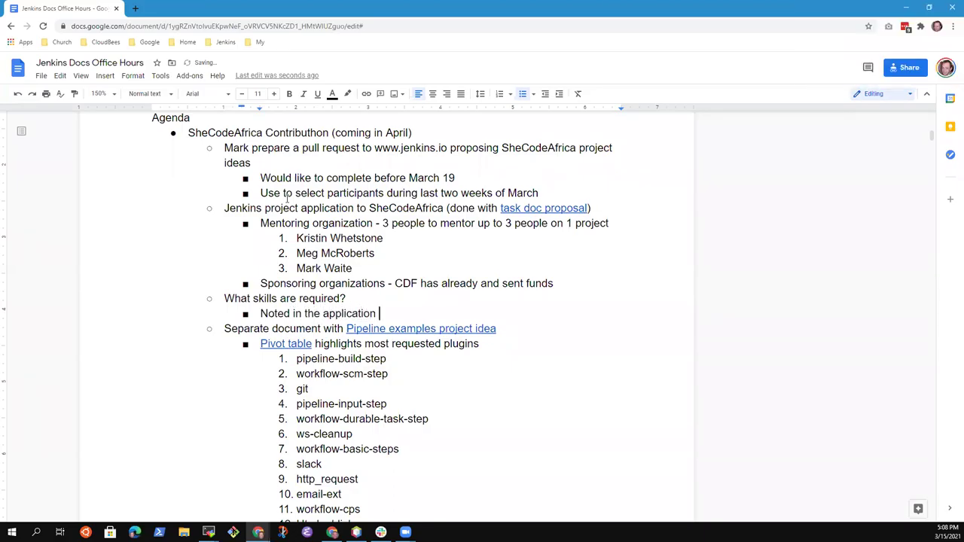
pyautogui.write('that they')
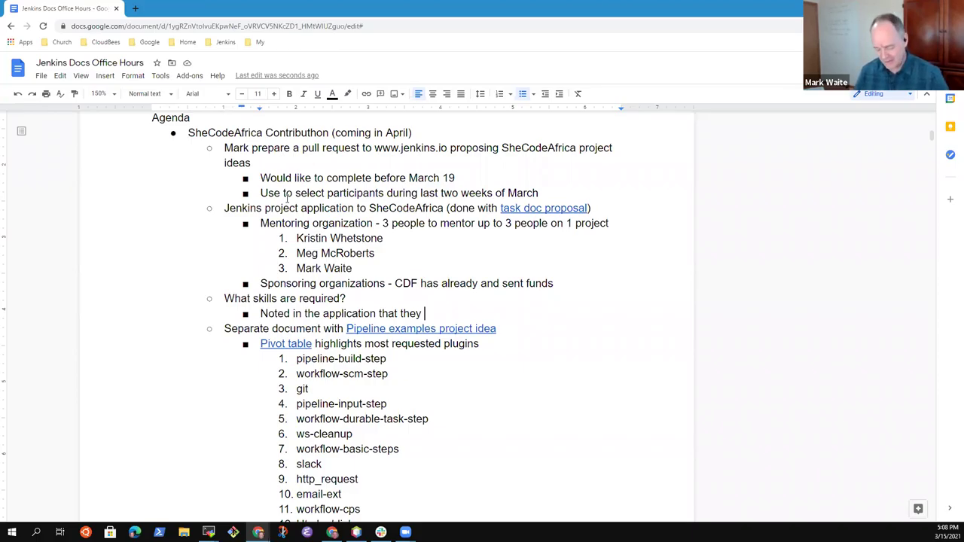
pyautogui.write('need Java experience')
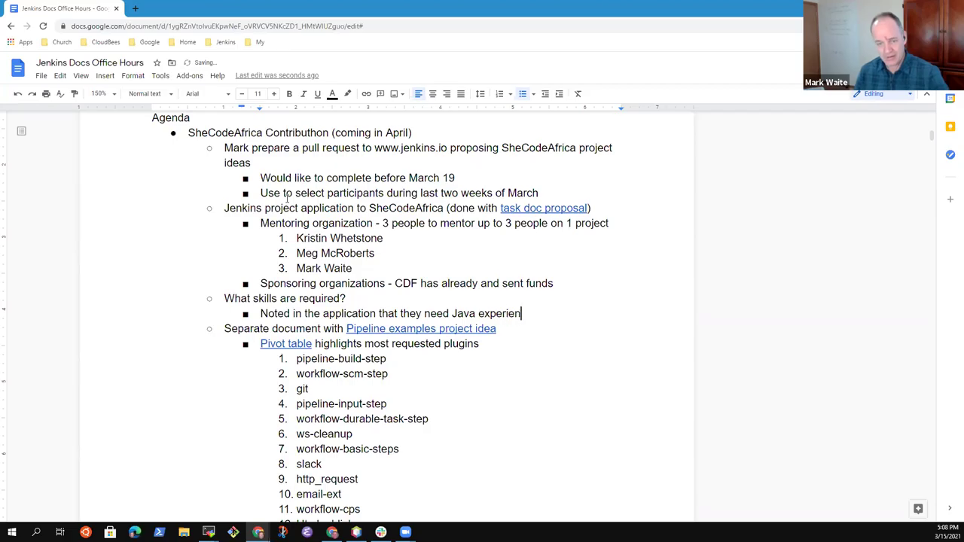
# Step: Revise the note to read 'rudimentary Java experience, HTML'
pyautogui.press('Right')
pyautogui.press('Up')
pyautogui.press('Up')
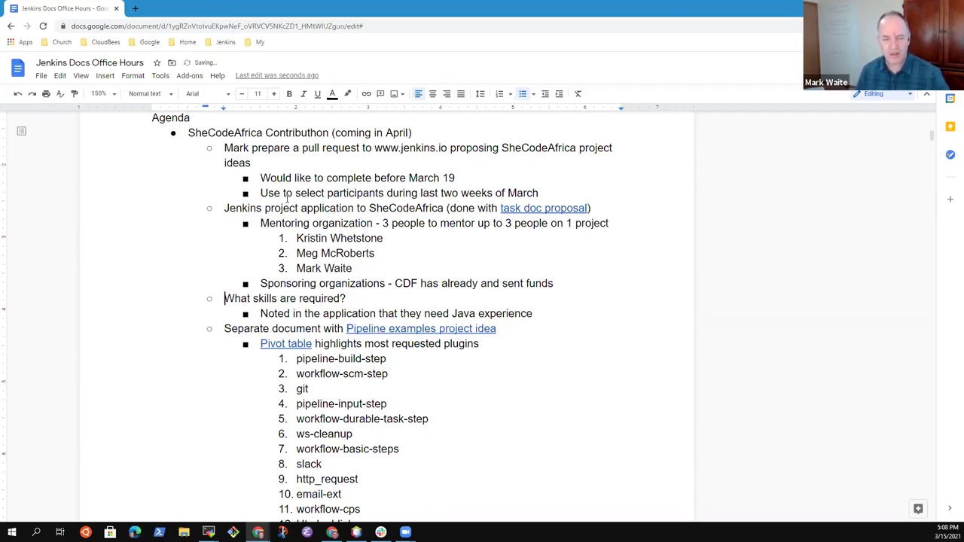
pyautogui.hotkey('shift', 'End')
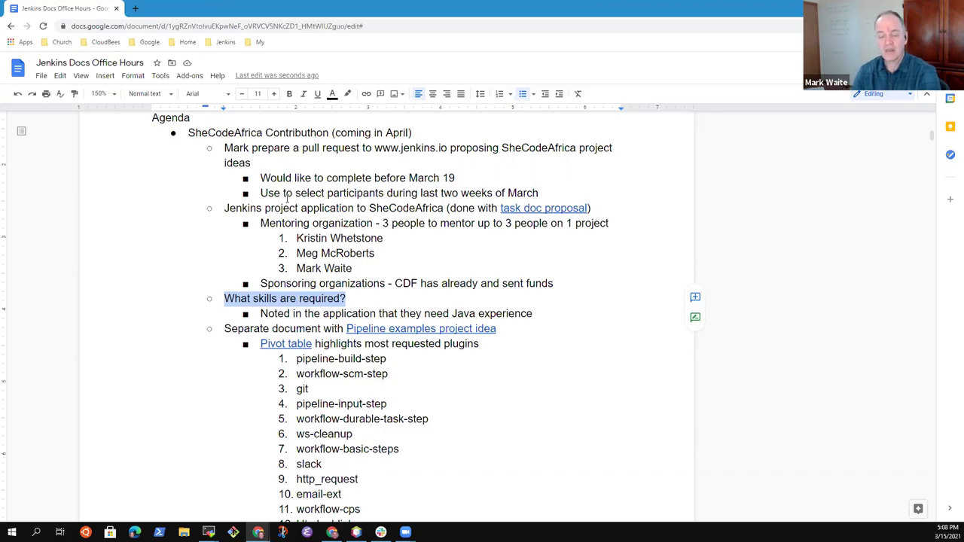
pyautogui.press('Right')
pyautogui.press('Down')
pyautogui.press('End')
pyautogui.hotkey('ctrl', 'Left')
pyautogui.hotkey('ctrl', 'Left')
pyautogui.write('rudiment')
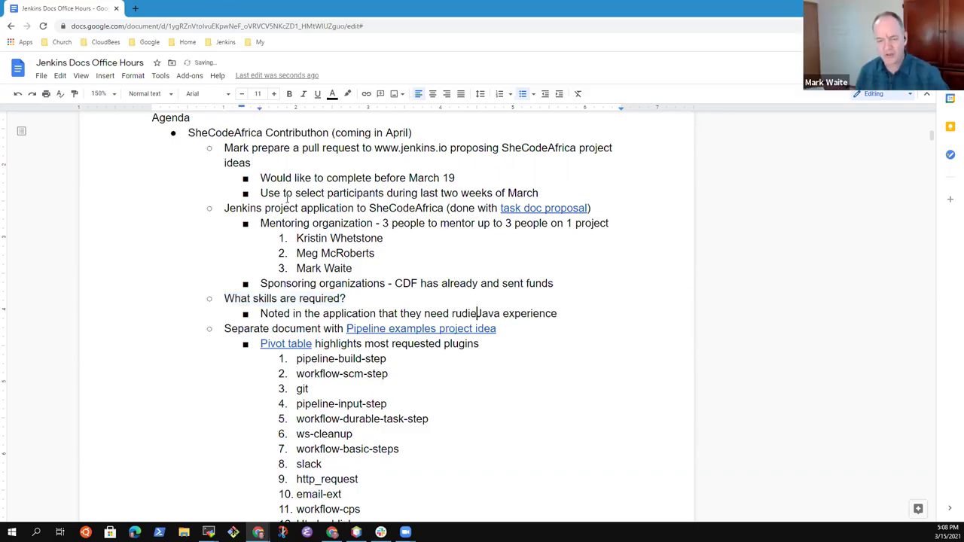
pyautogui.write('ary')
pyautogui.press('End')
pyautogui.write(', HTML')
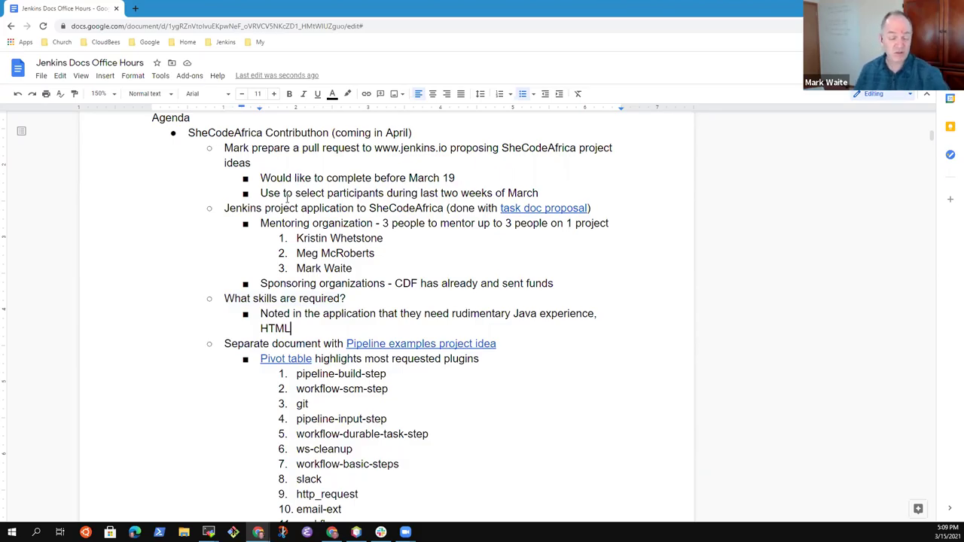
# Step: Add the bullet 'Will need a Windows or Linux or macOS with at least 2 GB RAM'
pyautogui.press('Return')
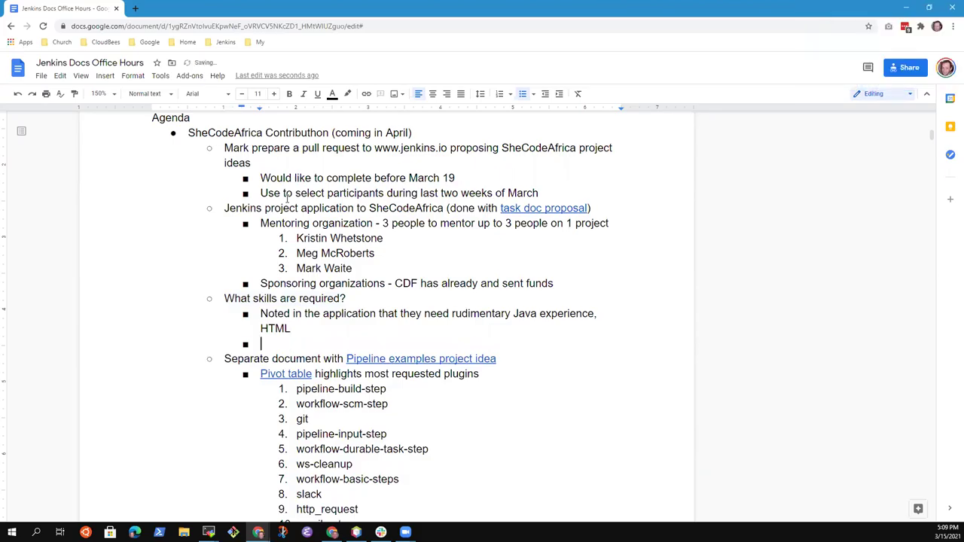
pyautogui.write('Will need a Windows or Linux or ')
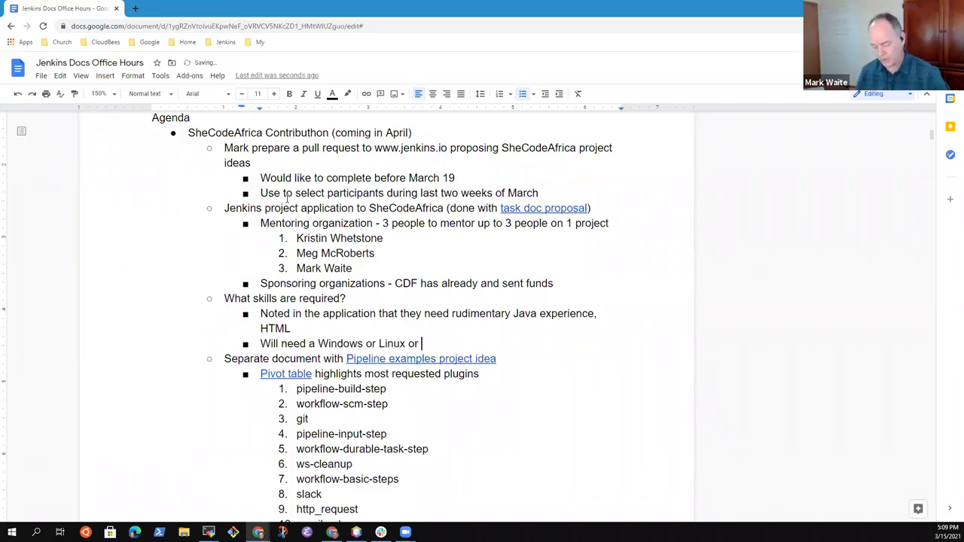
pyautogui.write('macOS')
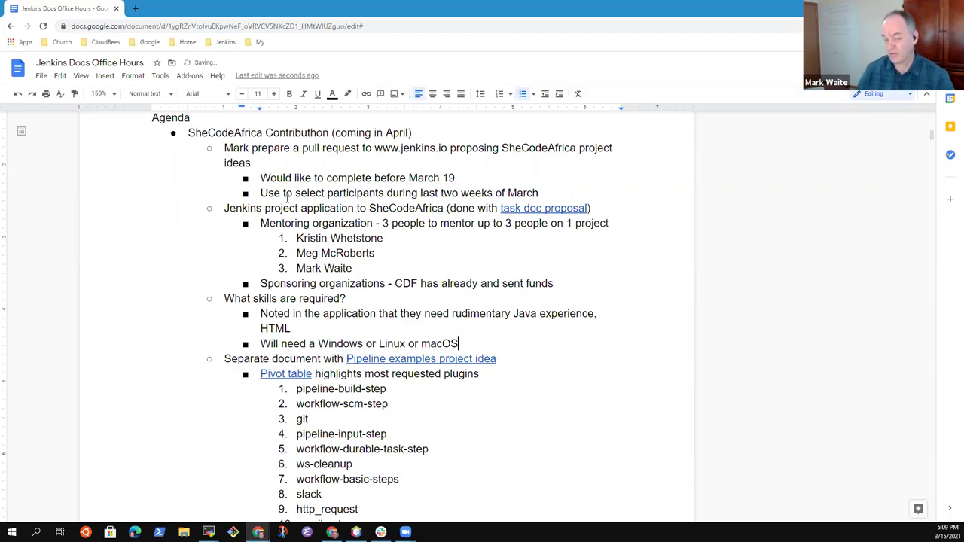
pyautogui.write(' with at ')
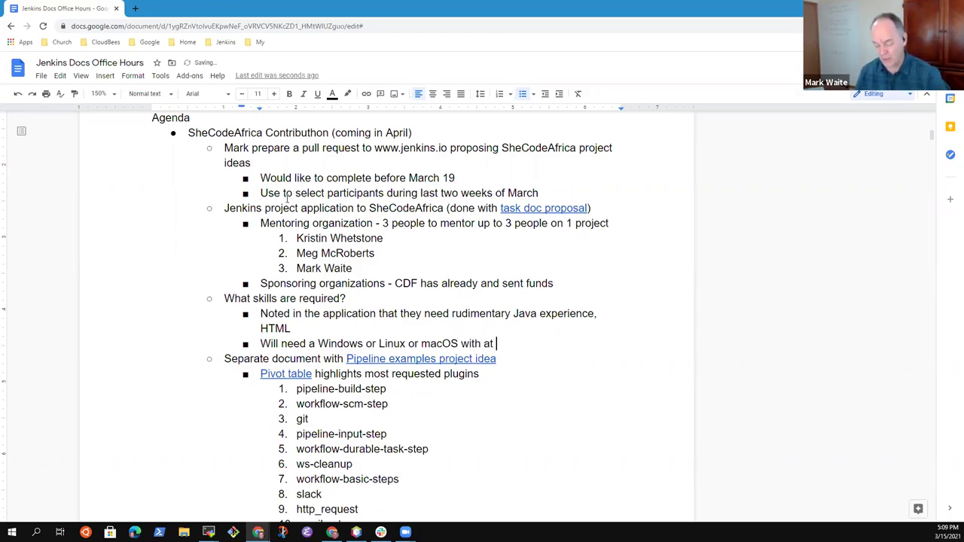
pyautogui.write('least 2 GB')
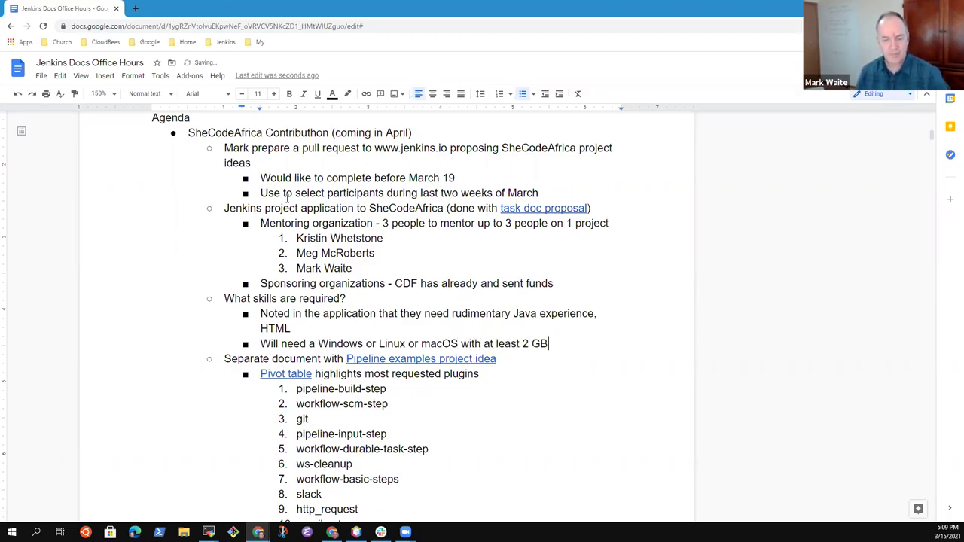
pyautogui.write(' RAM')
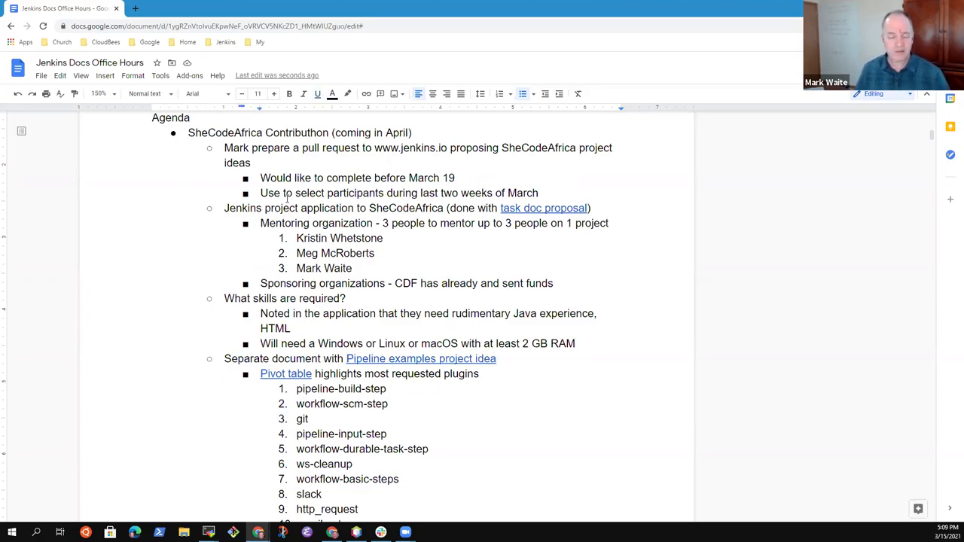
pyautogui.press('Down')
pyautogui.press('Down')
pyautogui.press('Down')
pyautogui.press('Down')
pyautogui.press('Up')
pyautogui.press('Up')
pyautogui.press('Up')
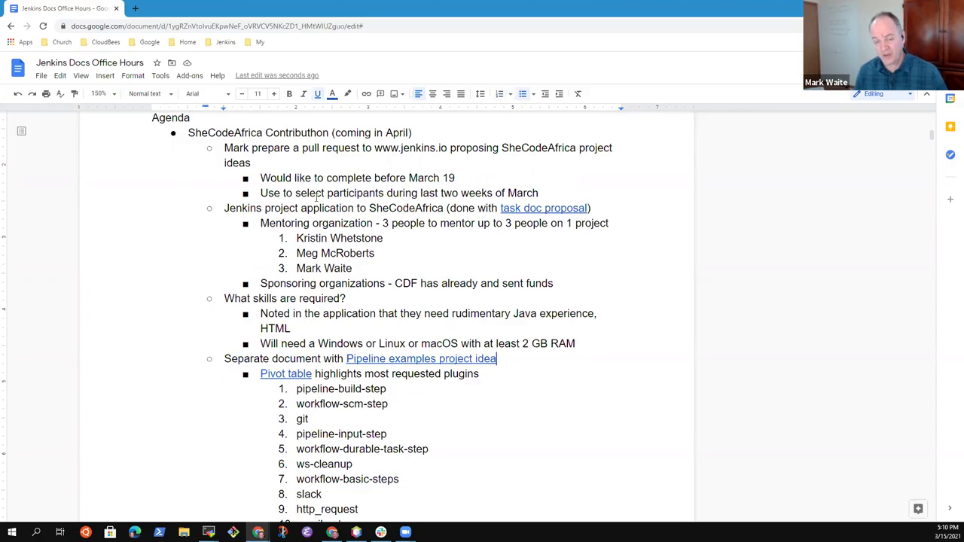
pyautogui.moveTo(590, 347); pyautogui.dragTo(575, 348)
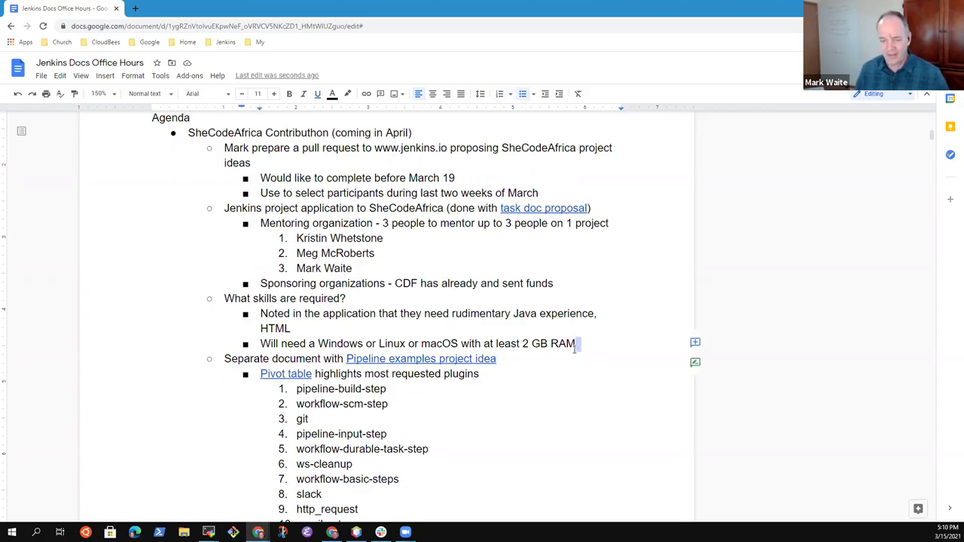
# Step: Add the numbered sub-item 'No Docker requirement for project, would help with the learning'
pyautogui.press('Return')
pyautogui.press('Tab')
pyautogui.write('No Docker ')
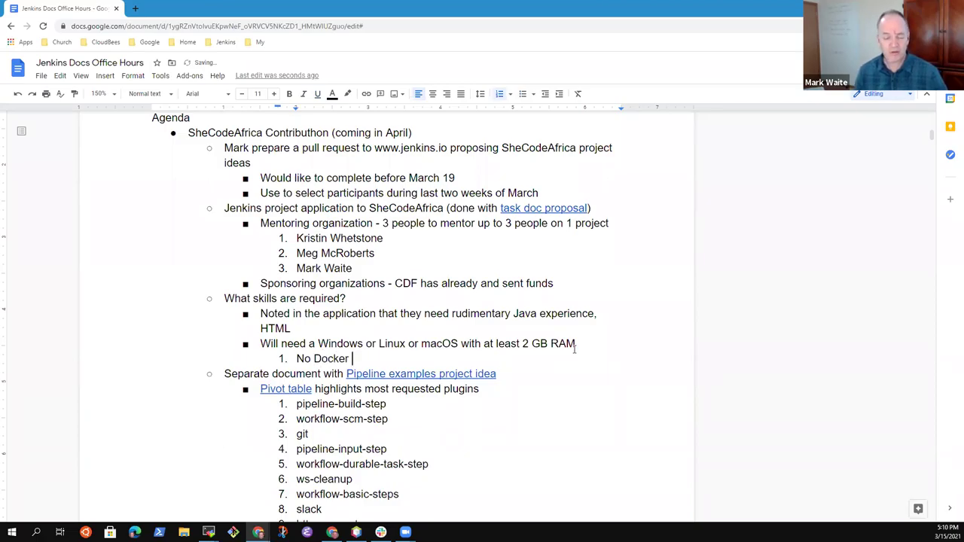
pyautogui.write('requirement')
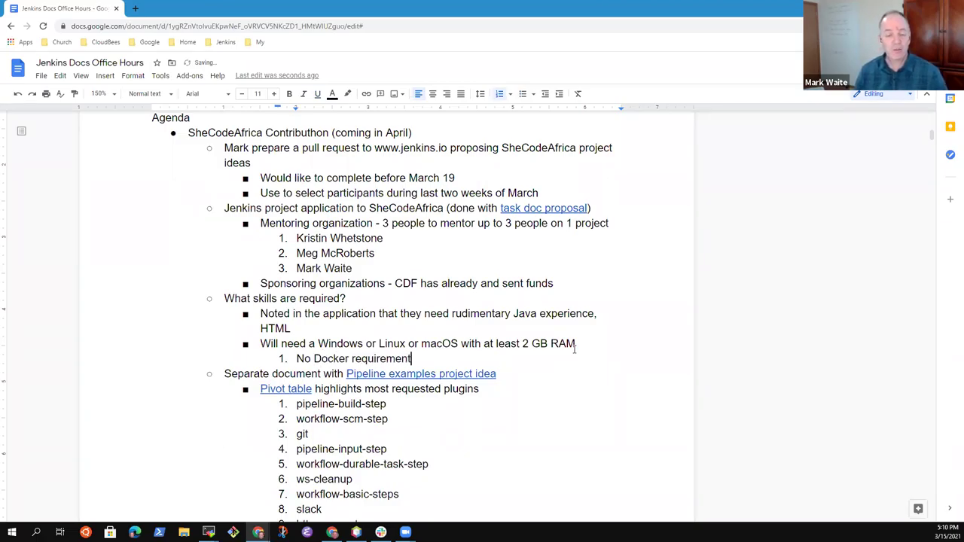
pyautogui.write(' for r')
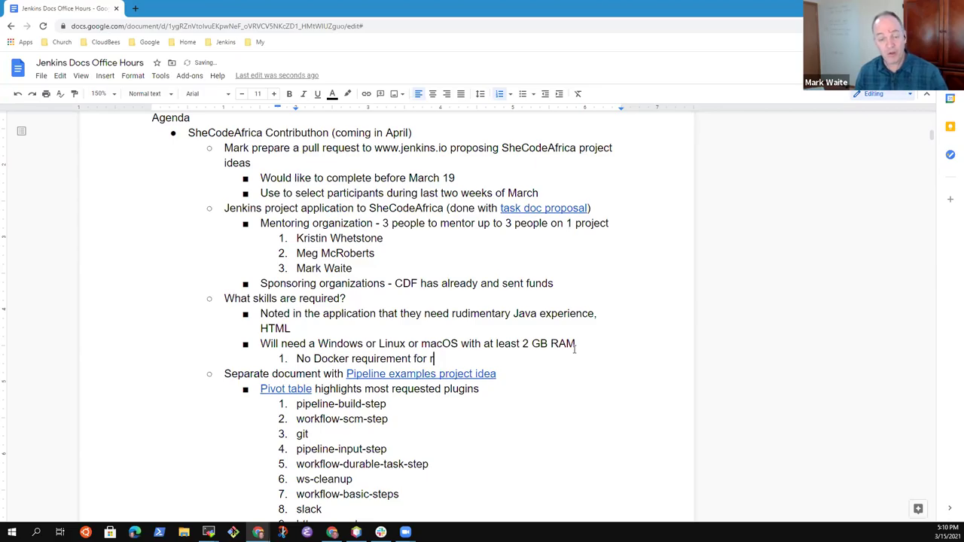
pyautogui.press('BackSpace')
pyautogui.write('project')
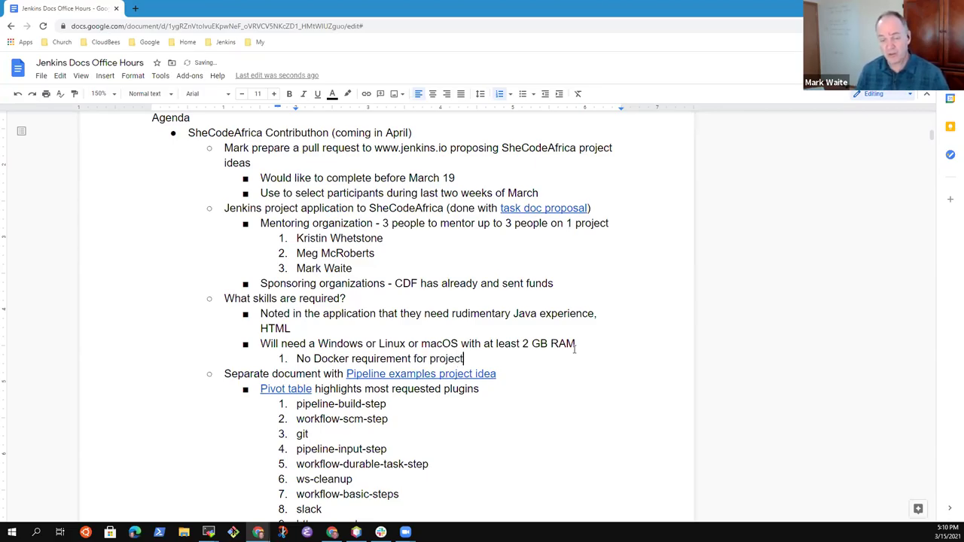
pyautogui.write(', would ')
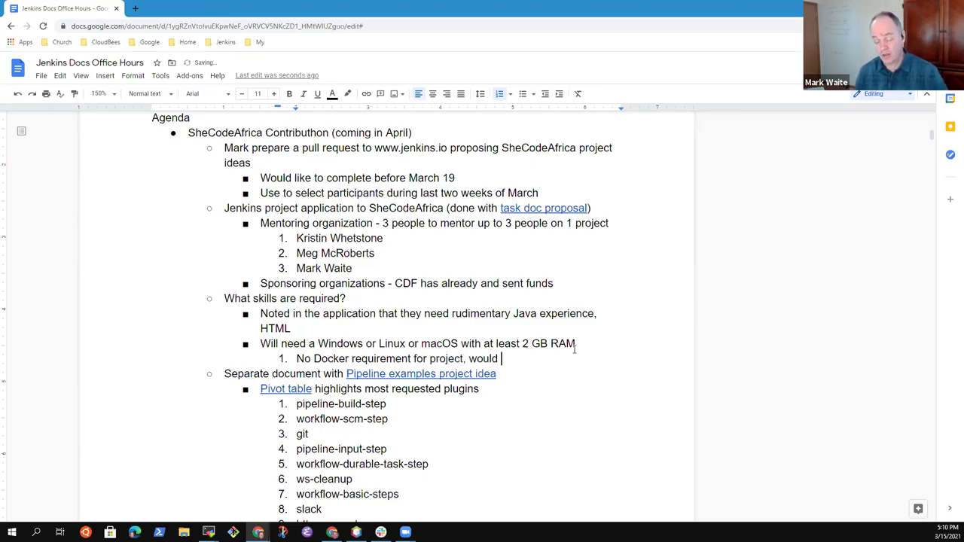
pyautogui.write('help with the l')
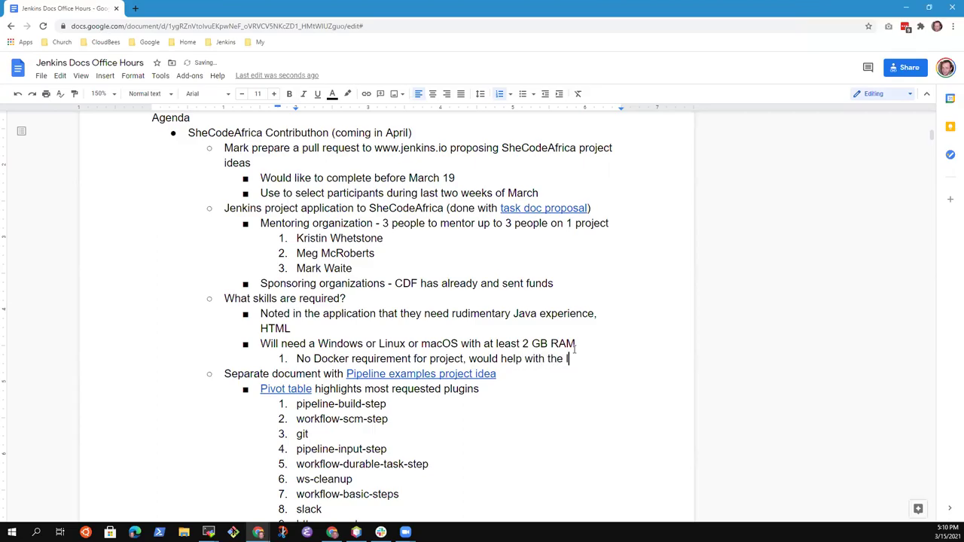
pyautogui.write('earning')
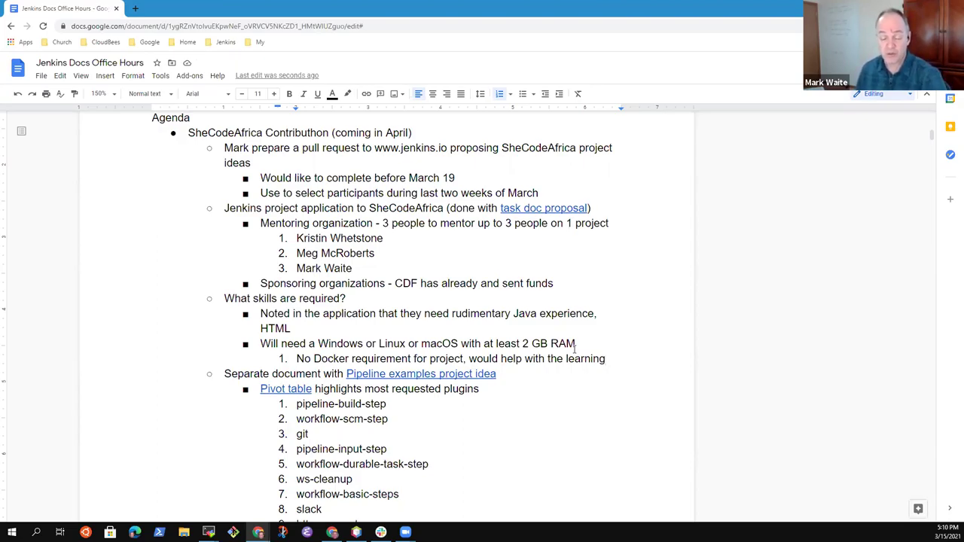
pyautogui.press('Down')
pyautogui.press('Down')
pyautogui.press('Down')
pyautogui.press('Down')
pyautogui.press('Down')
pyautogui.press('Down')
pyautogui.press('Down')
pyautogui.press('Down')
pyautogui.press('Down')
pyautogui.press('Down')
pyautogui.press('Down')
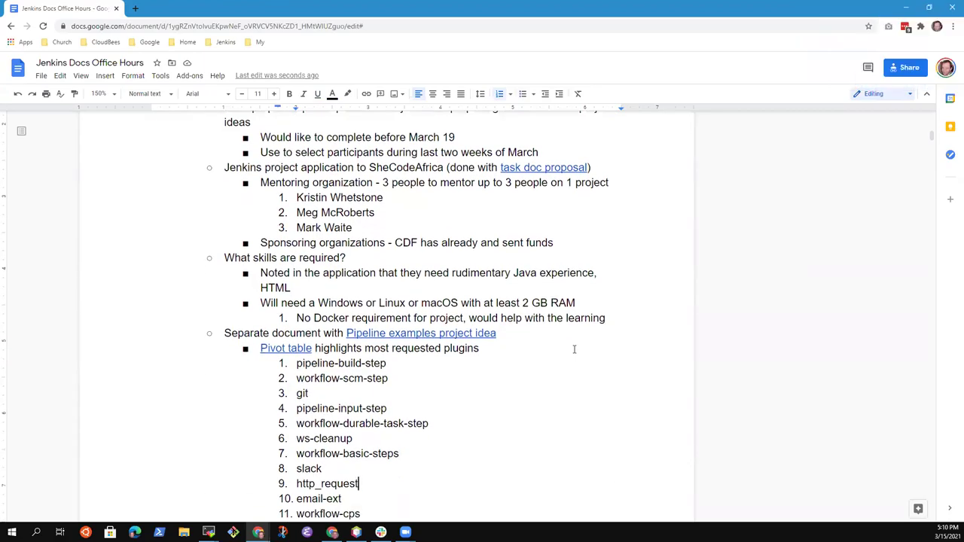
pyautogui.press('Up')
pyautogui.press('Up')
pyautogui.press('Up')
pyautogui.press('Up')
pyautogui.press('Up')
pyautogui.press('Up')
pyautogui.press('Up')
pyautogui.press('Up')
pyautogui.press('Up')
pyautogui.press('Up')
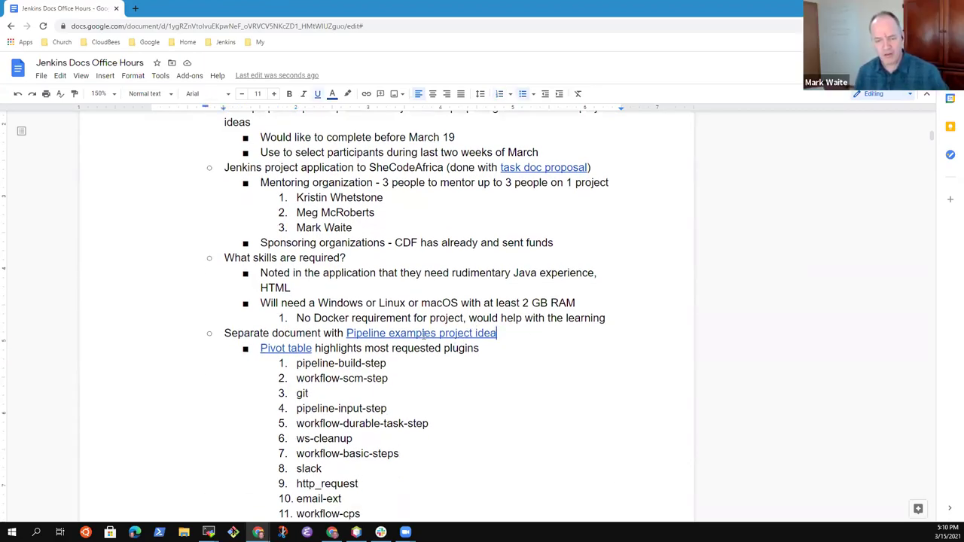
# Step: Open the linked Pipeline examples document and zoom its view to 150%
pyautogui.click(424, 334)
pyautogui.click(424, 352)
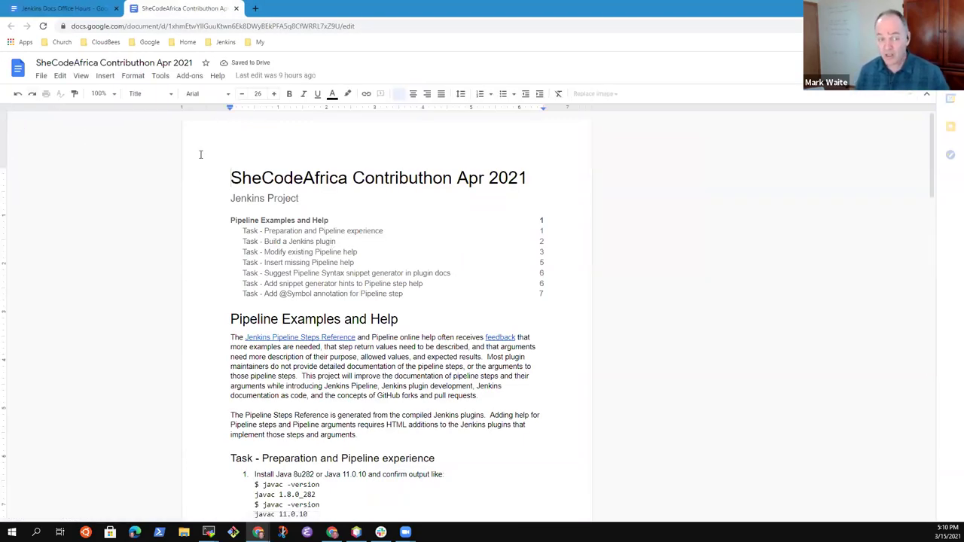
pyautogui.click(106, 93)
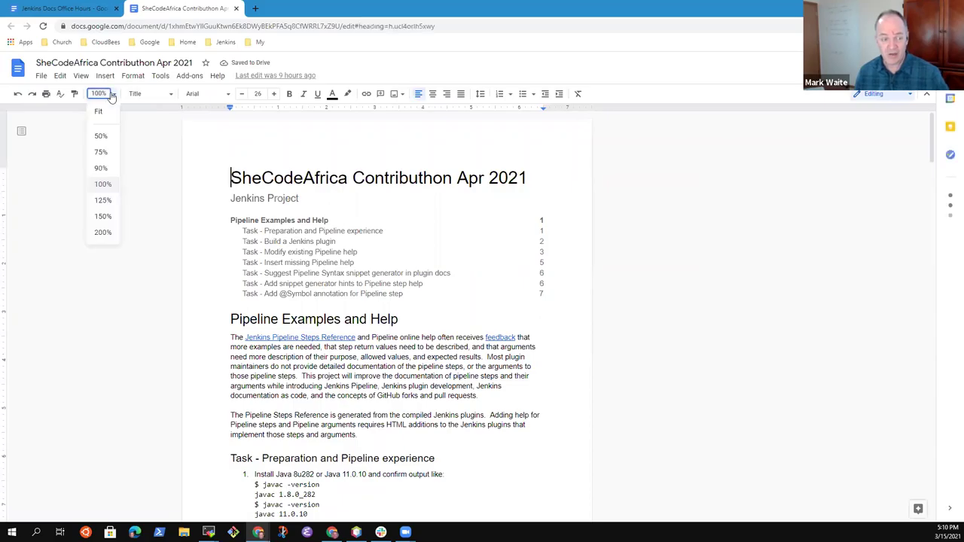
pyautogui.click(103, 217)
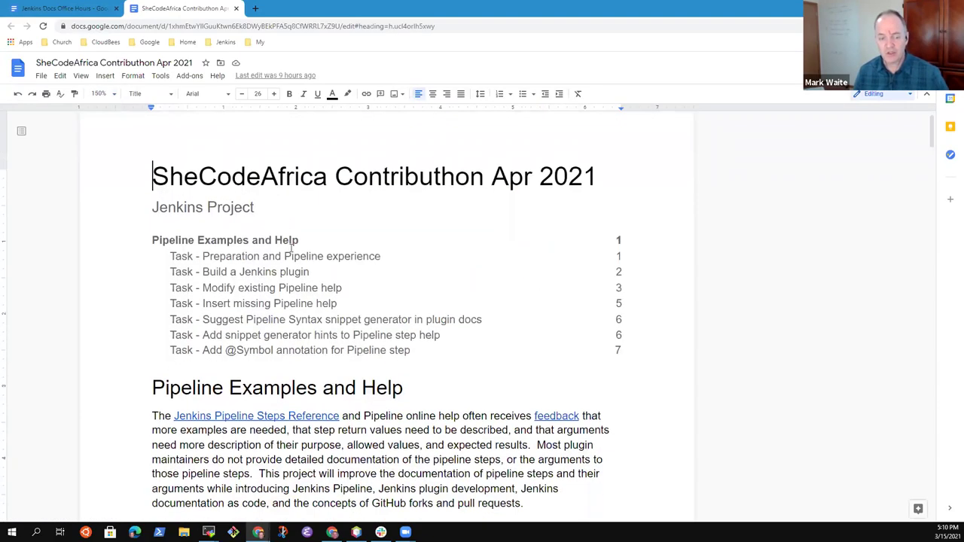
pyautogui.scroll(-1, 300, 248)
pyautogui.scroll(-3, 300, 247)
pyautogui.scroll(2, 305, 240)
# Step: Select the Pipeline Examples and Help heading and open the Jenkins Pipeline Steps Reference link in a new tab
pyautogui.click(344, 219)
pyautogui.press('Home')
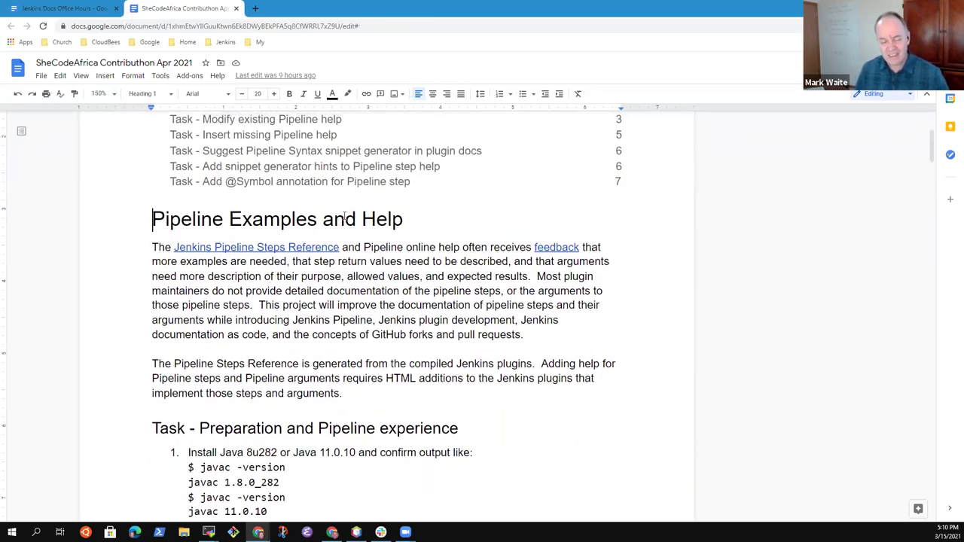
pyautogui.hotkey('shift', 'End')
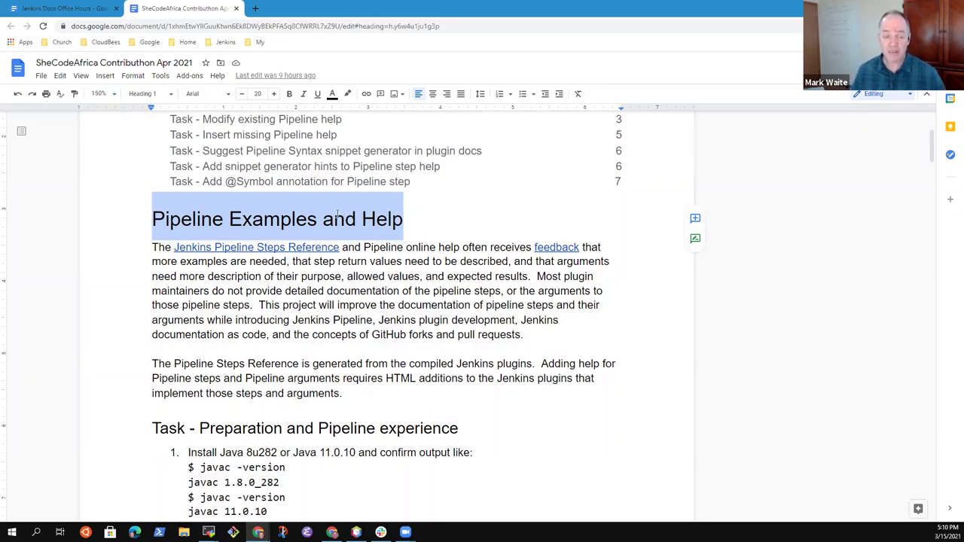
pyautogui.click(287, 249)
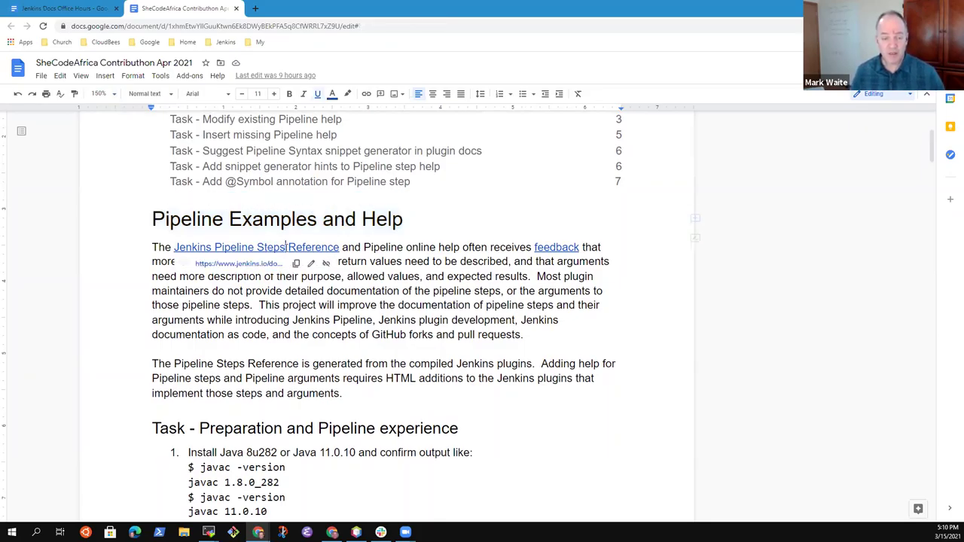
pyautogui.click(250, 268)
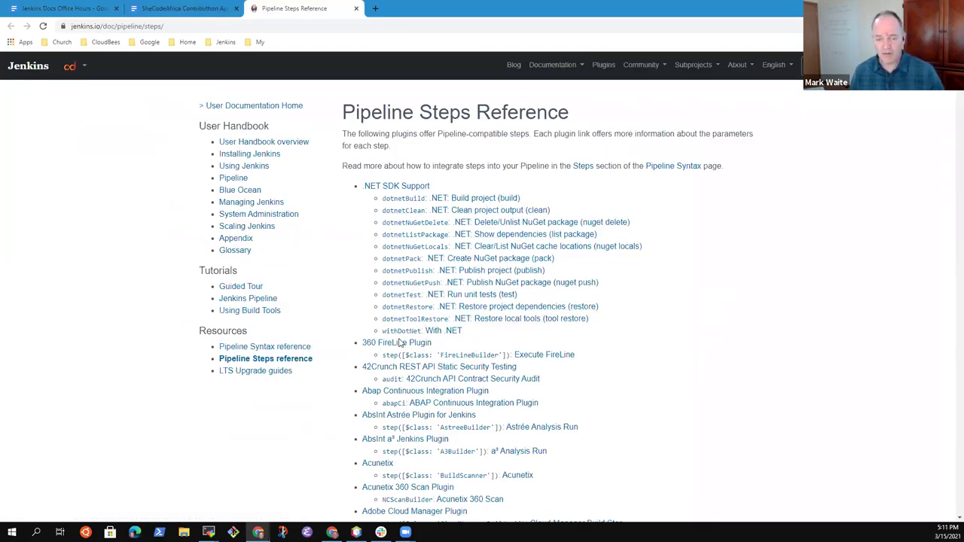
# Step: Open the Android Lint Plugin page, highlighting the androidLint step and its defaultEncoding parameter
pyautogui.scroll(-5, 558, 351)
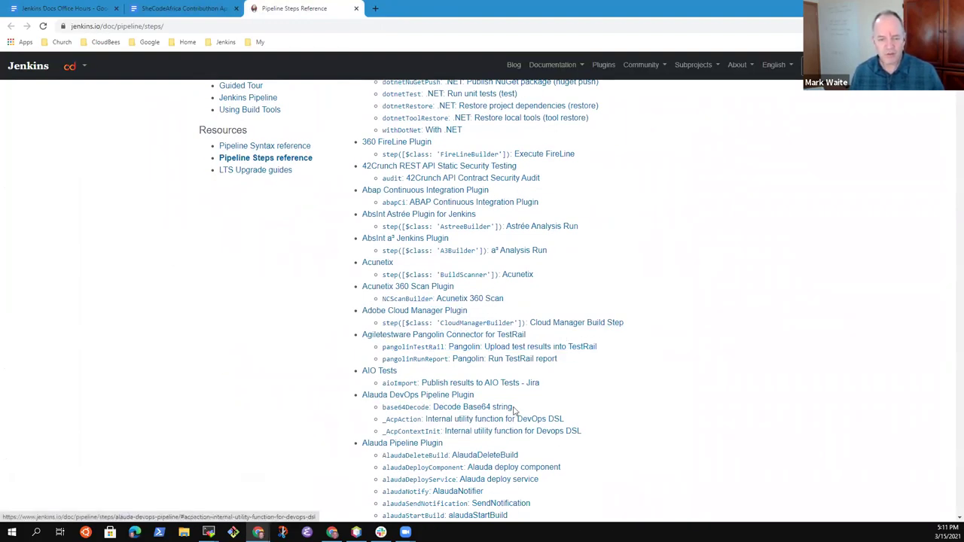
pyautogui.scroll(-5, 525, 376)
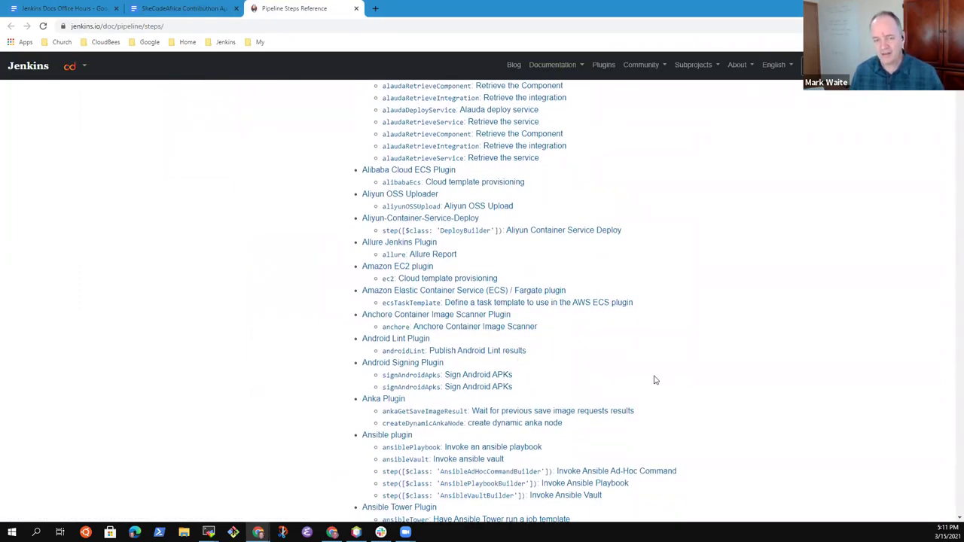
pyautogui.click(394, 340)
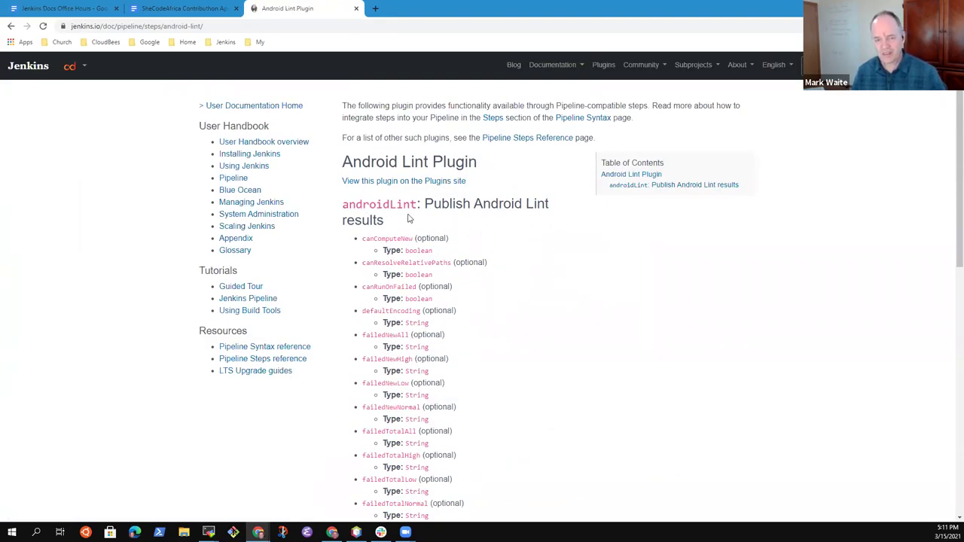
pyautogui.doubleClick(393, 203)
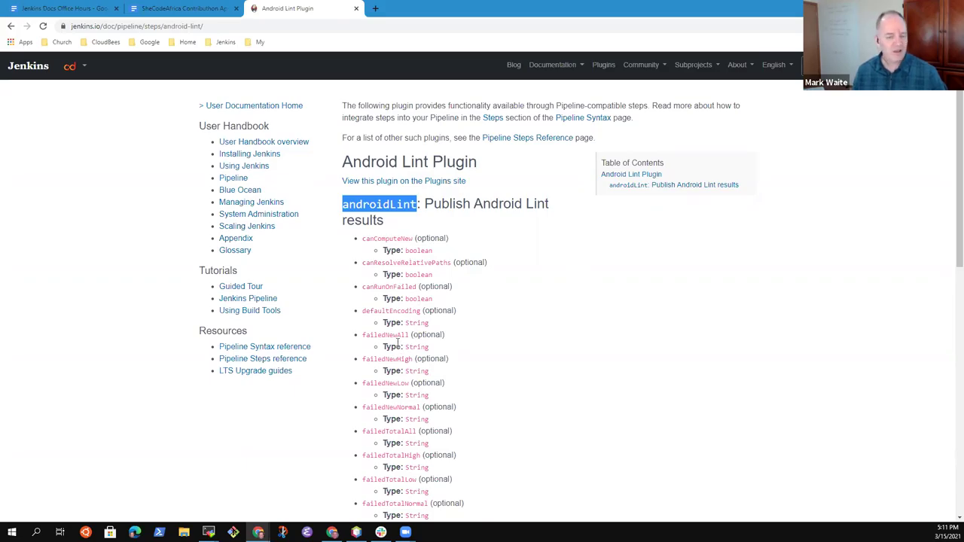
pyautogui.scroll(-3, 417, 345)
pyautogui.scroll(-4, 437, 368)
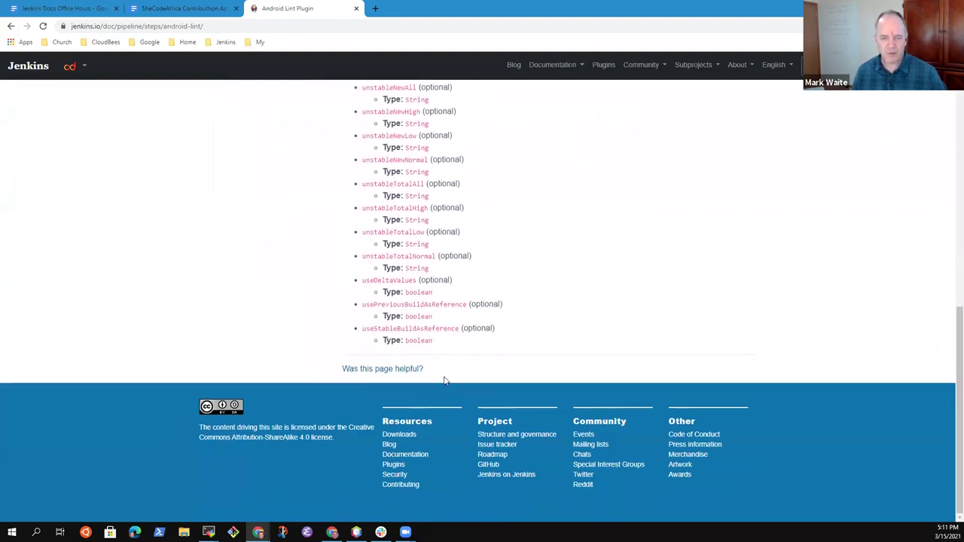
pyautogui.scroll(4, 437, 377)
pyautogui.scroll(3, 441, 369)
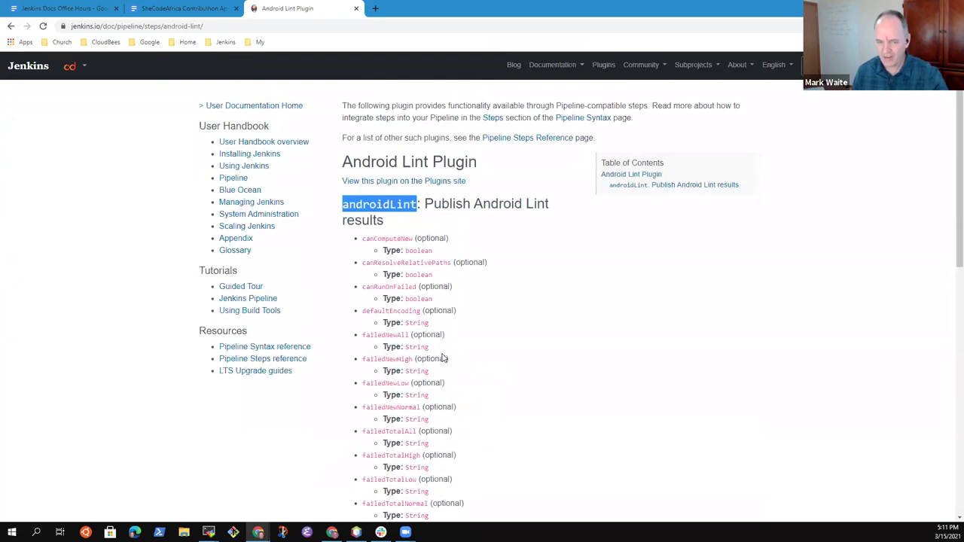
pyautogui.tripleClick(541, 320)
pyautogui.click(533, 321)
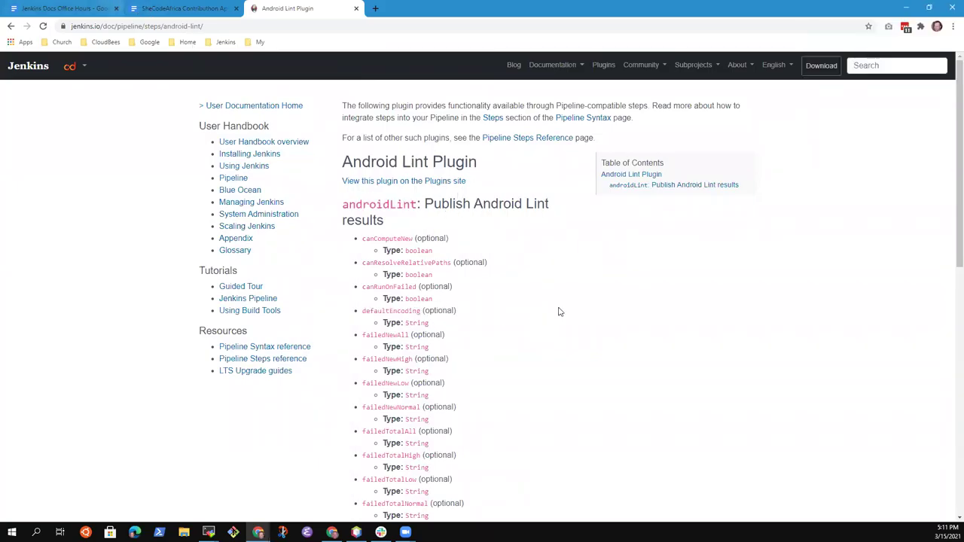
pyautogui.click(205, 9)
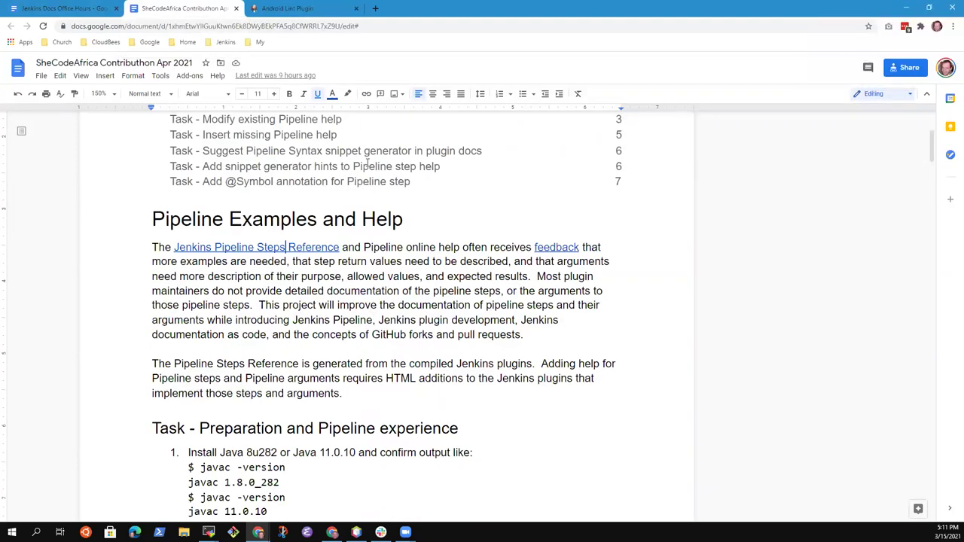
pyautogui.click(302, 9)
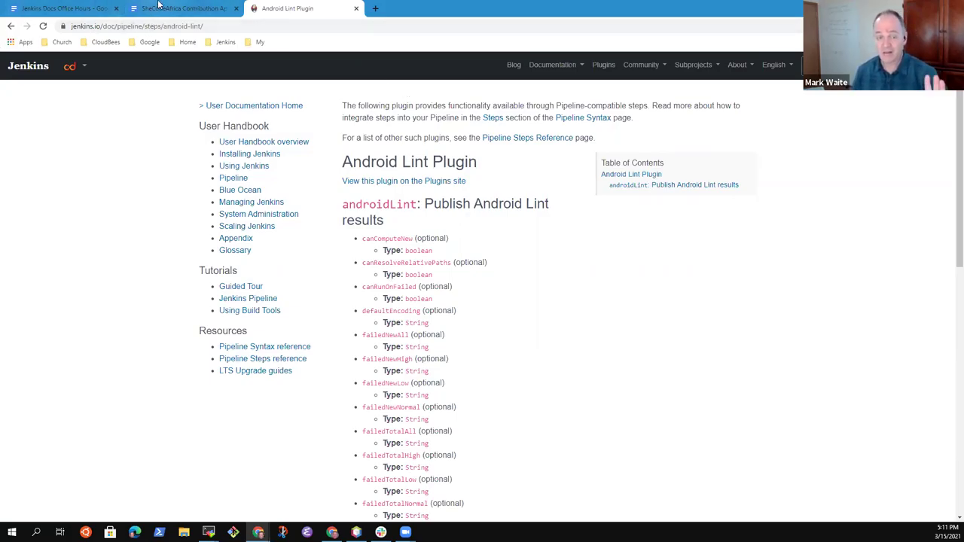
pyautogui.click(182, 8)
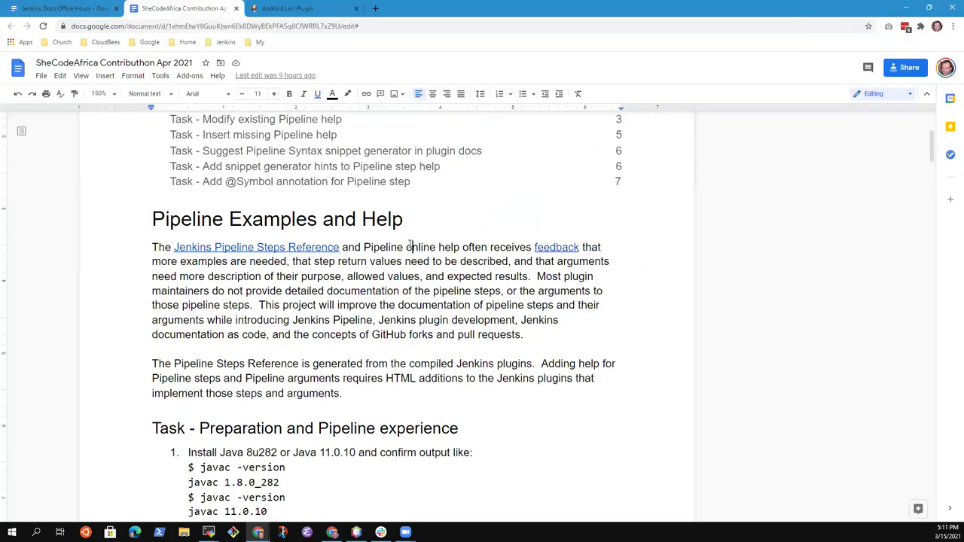
pyautogui.click(295, 9)
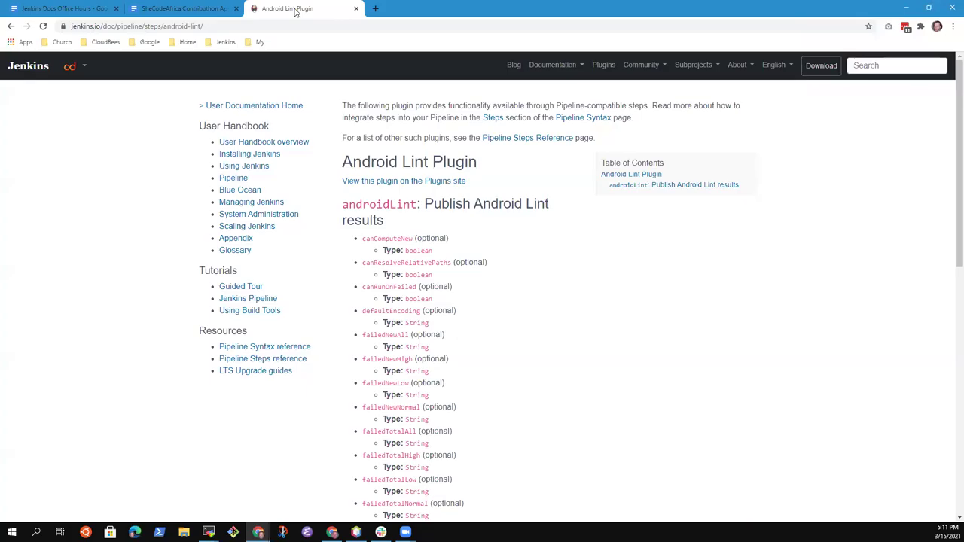
# Step: Try loading the home Jenkins server bookmark in a new browser tab
pyautogui.click(375, 8)
pyautogui.click(225, 41)
pyautogui.moveTo(252, 128)
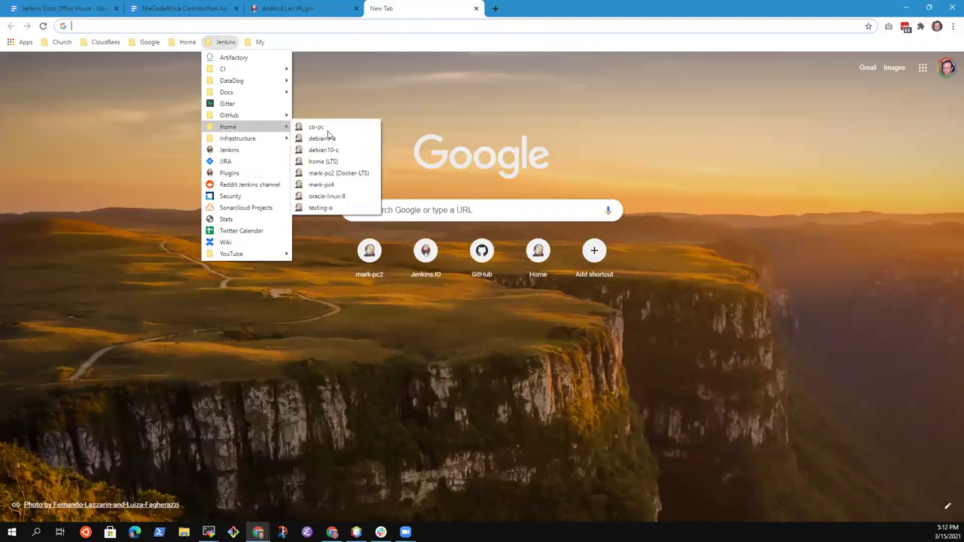
pyautogui.click(328, 174)
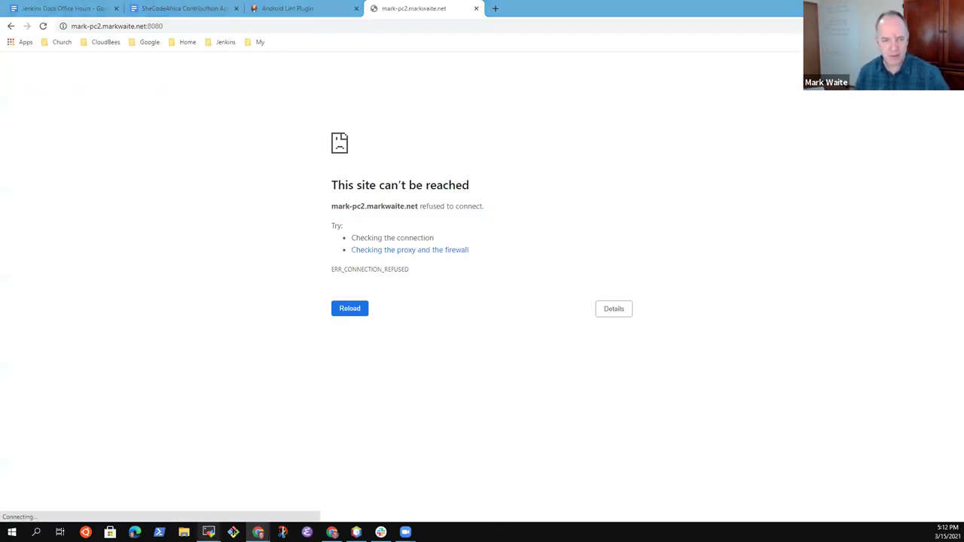
# Step: In MobaXterm, run cd ~/git/jenkins/docker-lfs/ and docker_run.py --detach to start Jenkins
pyautogui.moveTo(209, 532)
pyautogui.click(181, 480)
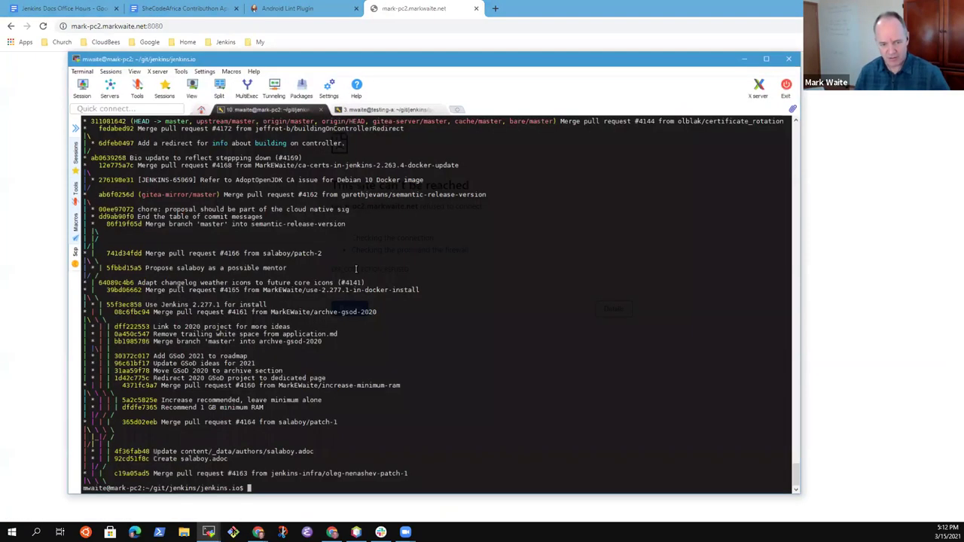
pyautogui.write('cd ~/git/jenkins/docker-lfs/')
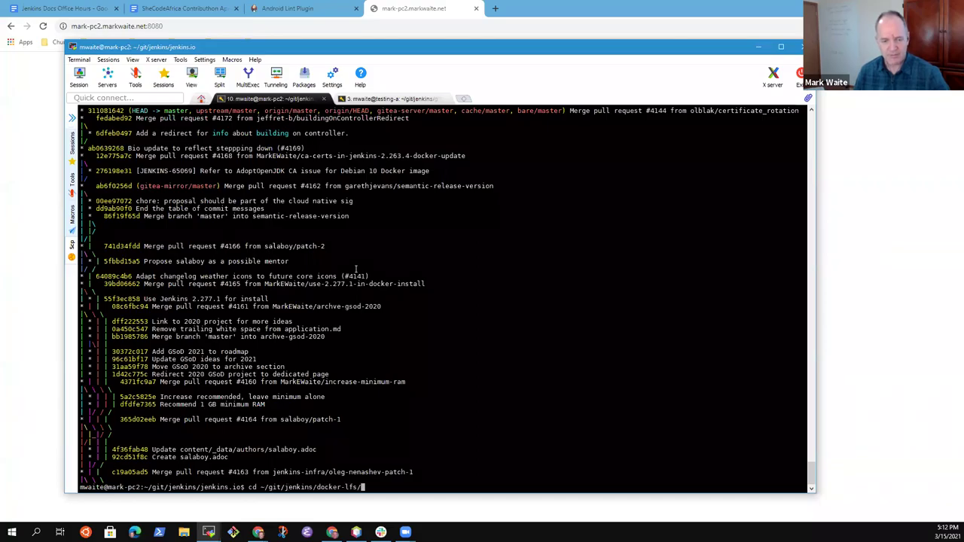
pyautogui.press('Return')
pyautogui.write('docker_run.py ')
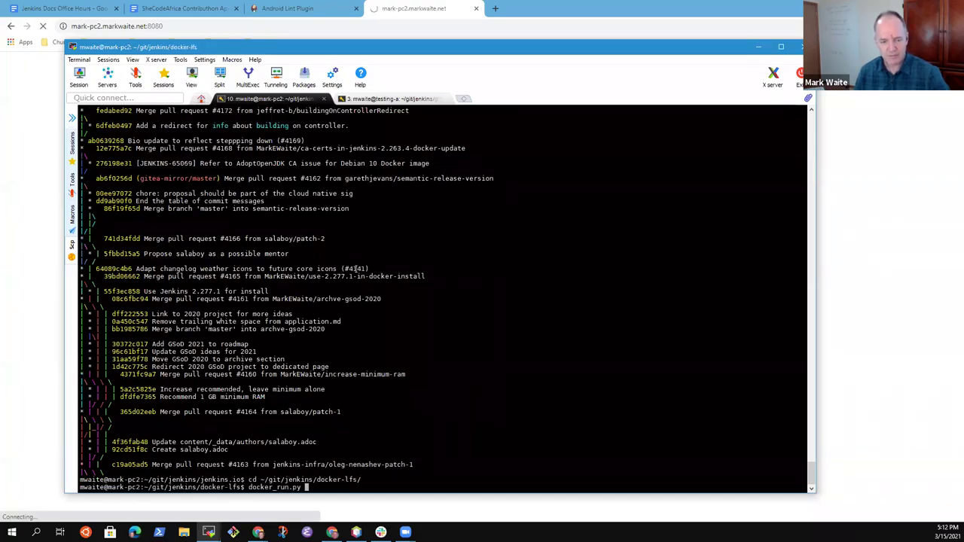
pyautogui.write('--detach')
pyautogui.press('Return')
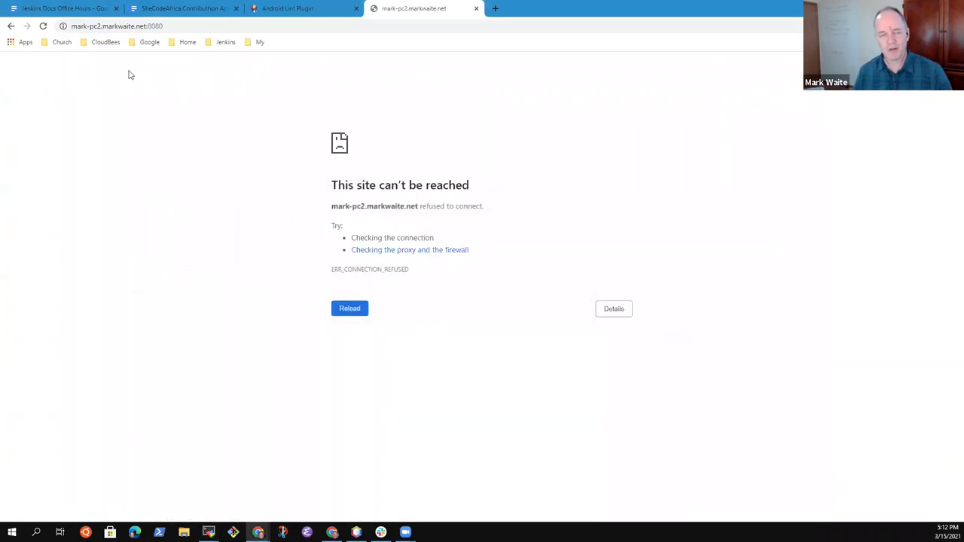
pyautogui.hotkey('alt', 'Tab')
# Step: Close the failed tab and change the Android Lint page address to the Git plugin steps page
pyautogui.click(476, 8)
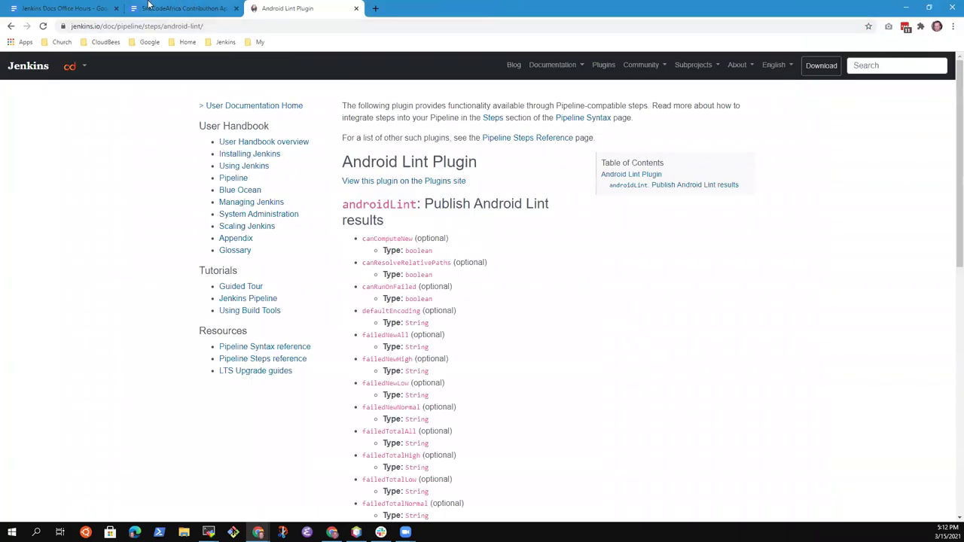
pyautogui.click(175, 8)
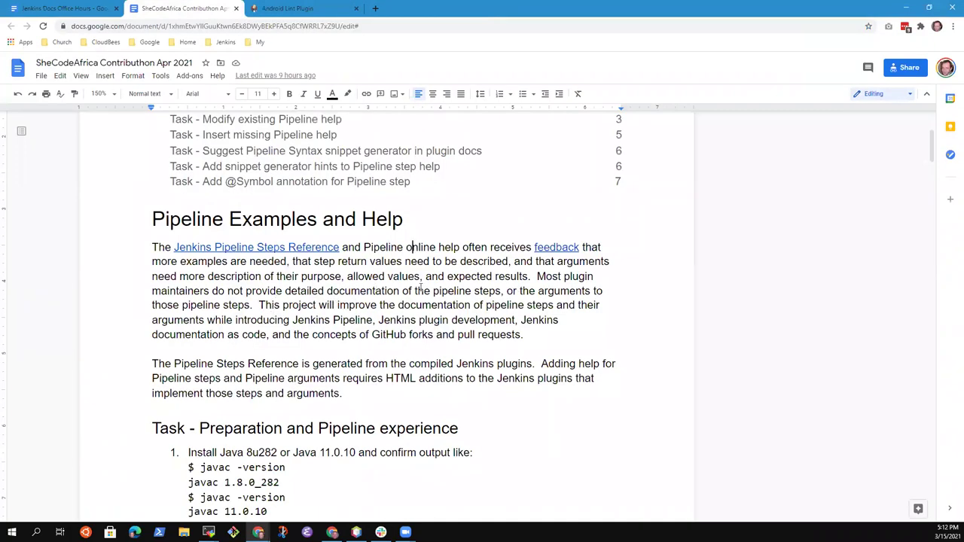
pyautogui.click(292, 8)
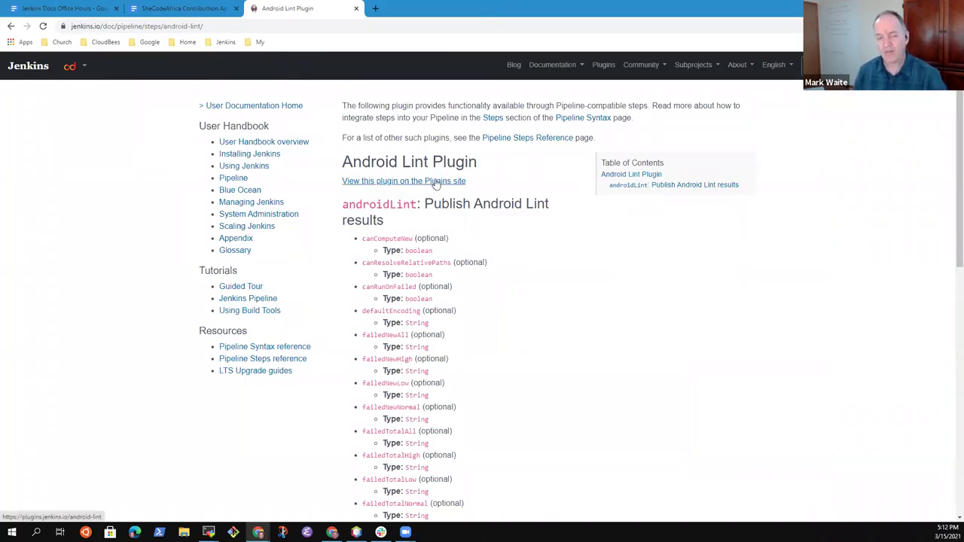
pyautogui.click(229, 26)
pyautogui.press('End')
pyautogui.hotkey('ctrl', 'shift', 'Left')
pyautogui.hotkey('ctrl', 'shift', 'Left')
pyautogui.write('git/')
pyautogui.press('Return')
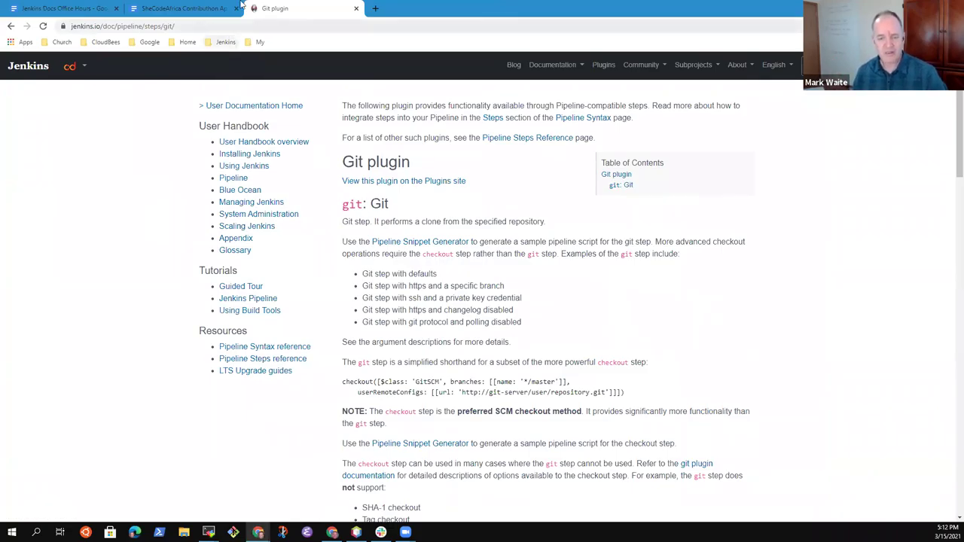
# Step: Open the Snippet Generator section in a new tab and compare it with the Git plugin page
pyautogui.rightClick(420, 246)
pyautogui.click(455, 251)
pyautogui.click(419, 8)
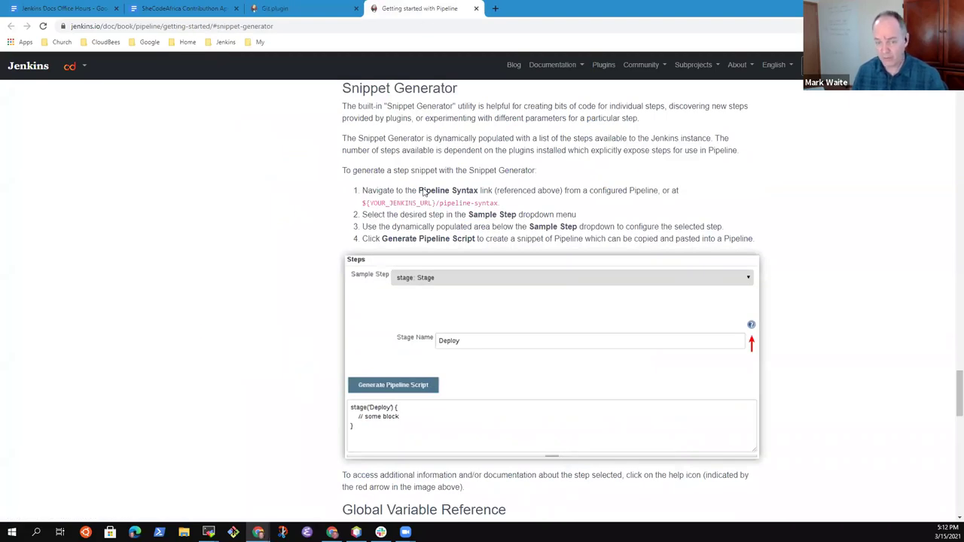
pyautogui.click(313, 12)
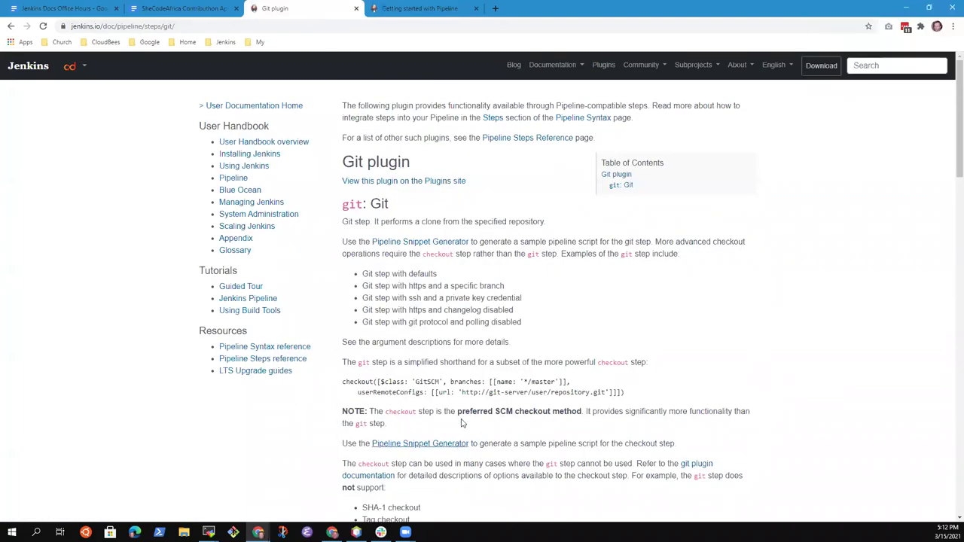
pyautogui.scroll(-2, 397, 298)
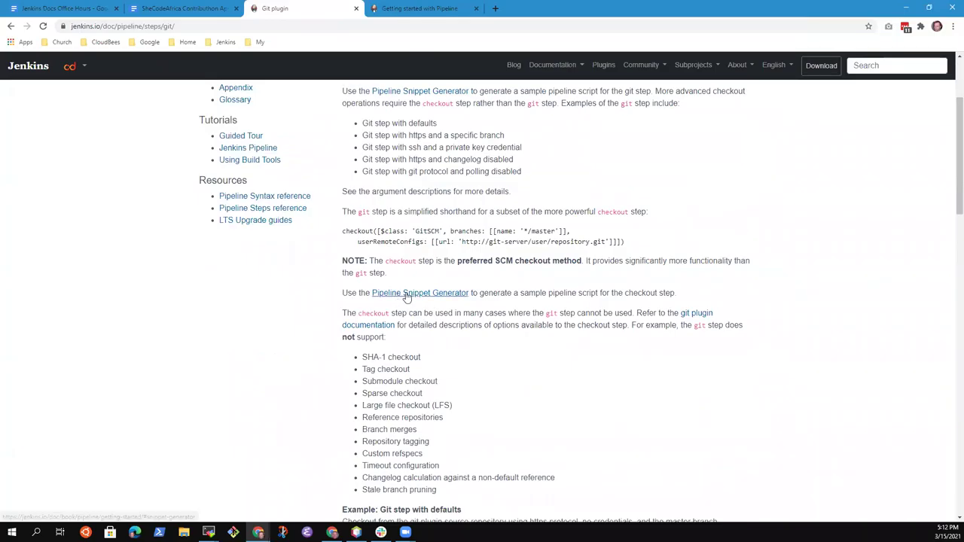
pyautogui.scroll(-1, 574, 333)
pyautogui.scroll(-2, 580, 331)
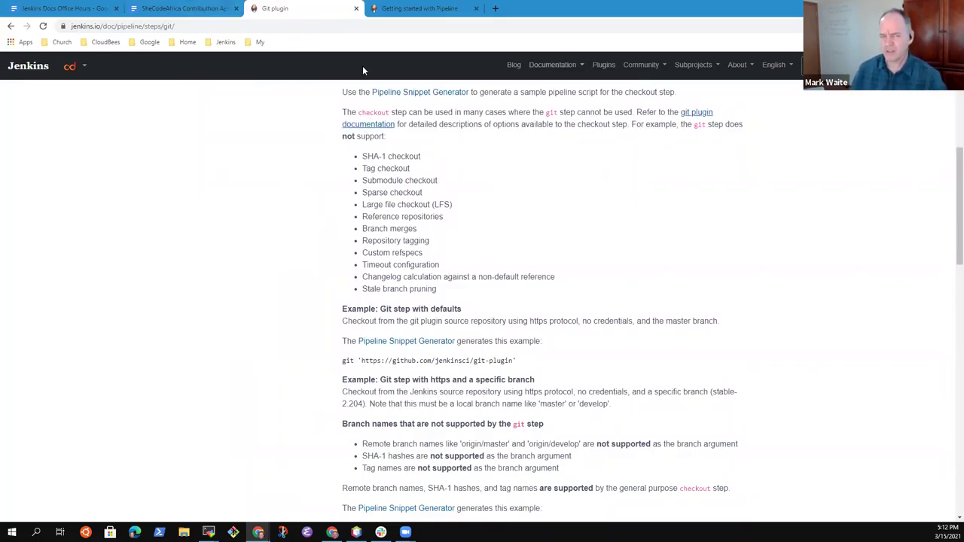
pyautogui.click(428, 9)
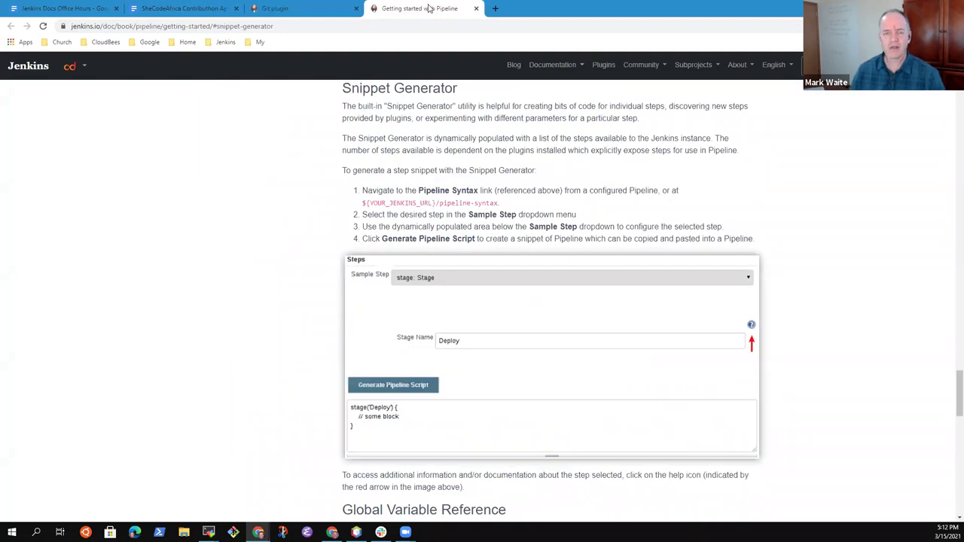
pyautogui.click(322, 8)
pyautogui.click(407, 9)
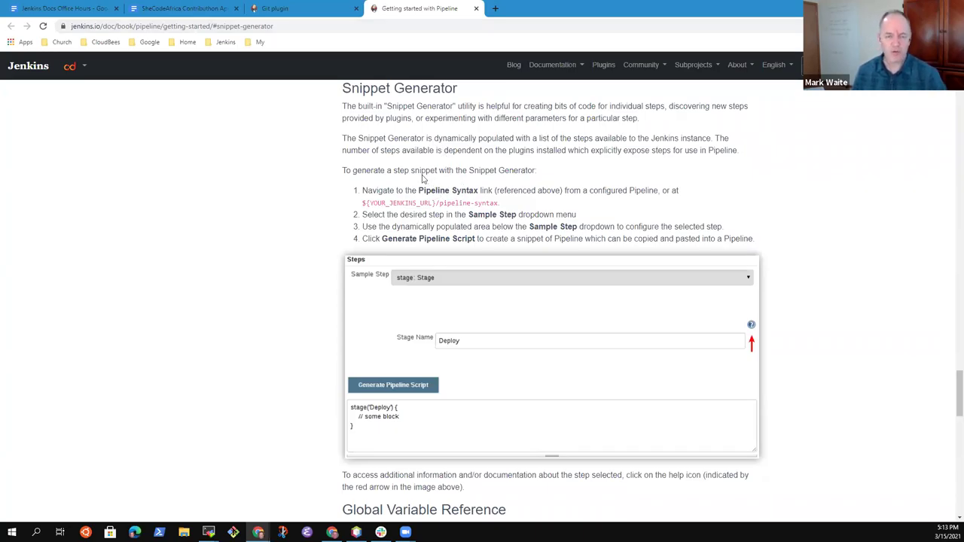
pyautogui.click(337, 14)
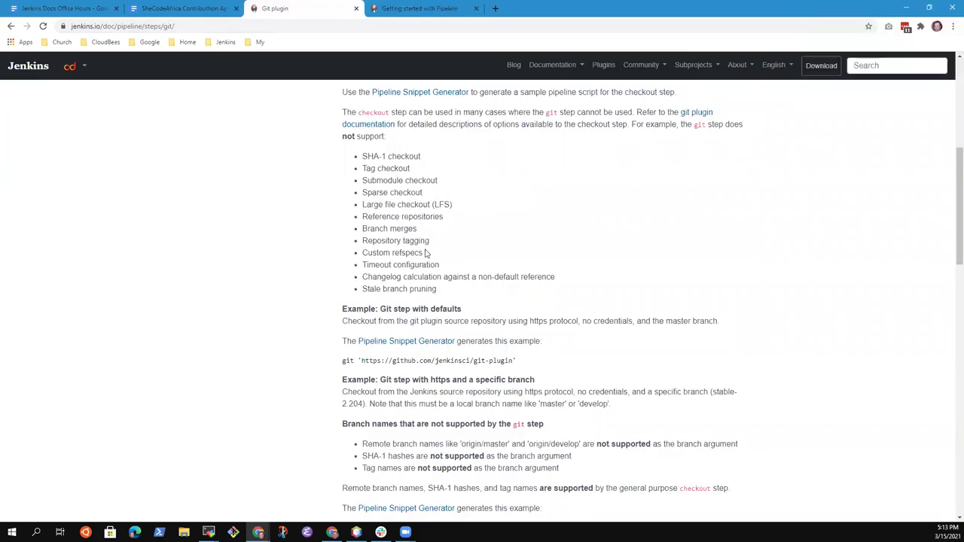
# Step: Highlight the Git step's description, then go to the Pipeline Steps Reference and scroll its plugin list
pyautogui.scroll(5, 461, 261)
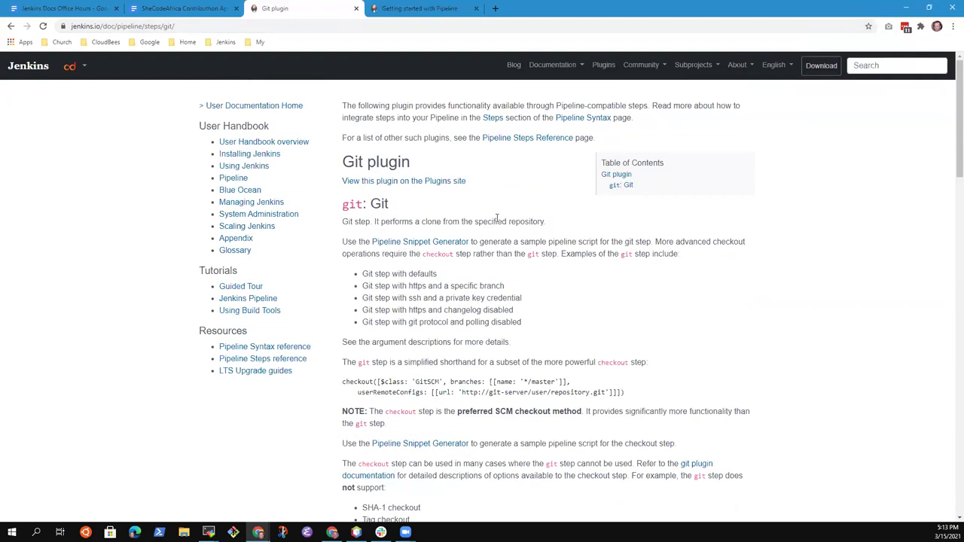
pyautogui.doubleClick(357, 221)
pyautogui.moveTo(344, 222); pyautogui.dragTo(547, 241)
pyautogui.click(543, 218)
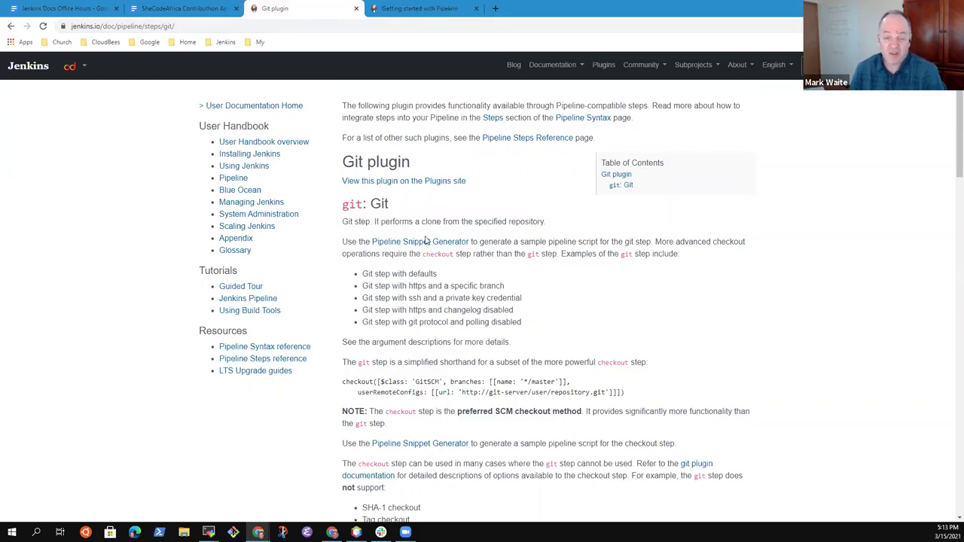
pyautogui.click(542, 139)
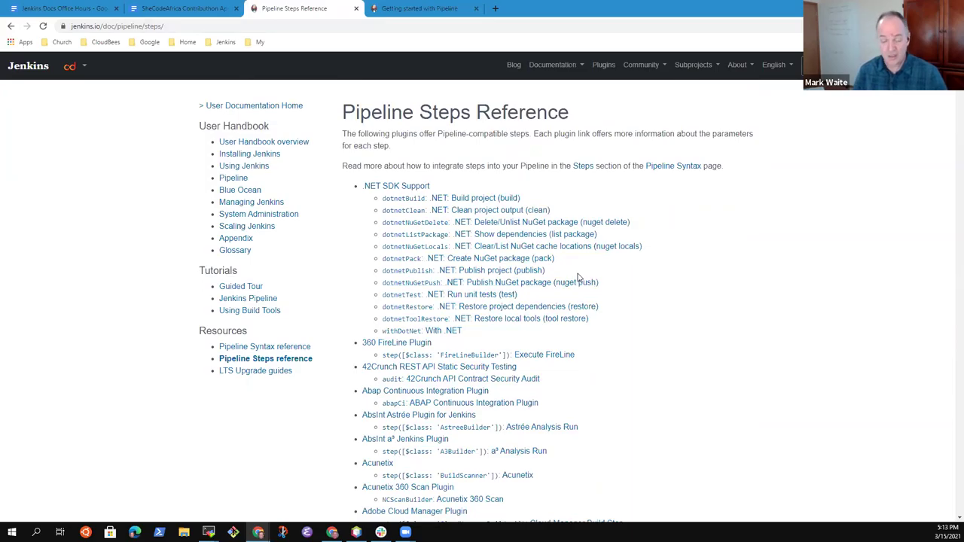
pyautogui.scroll(-5, 579, 279)
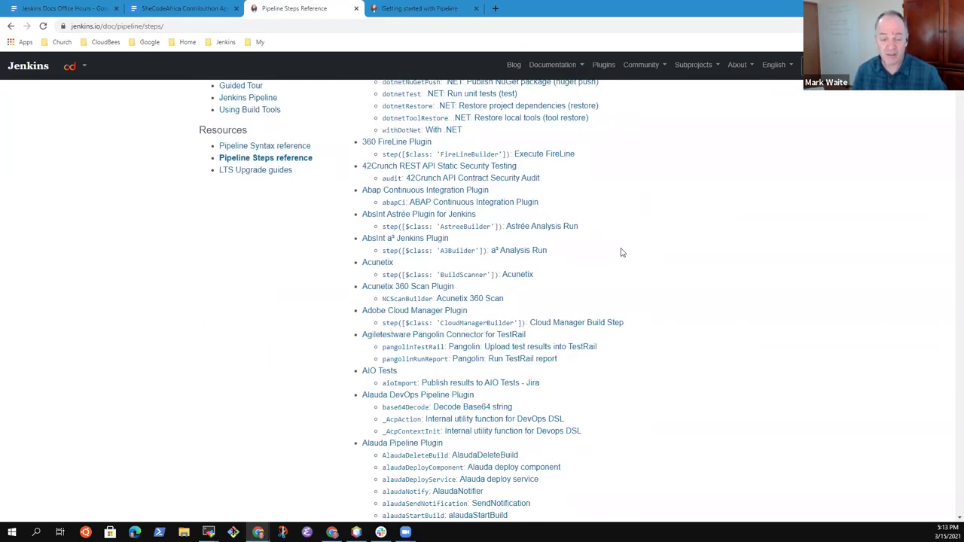
pyautogui.scroll(-10, 633, 257)
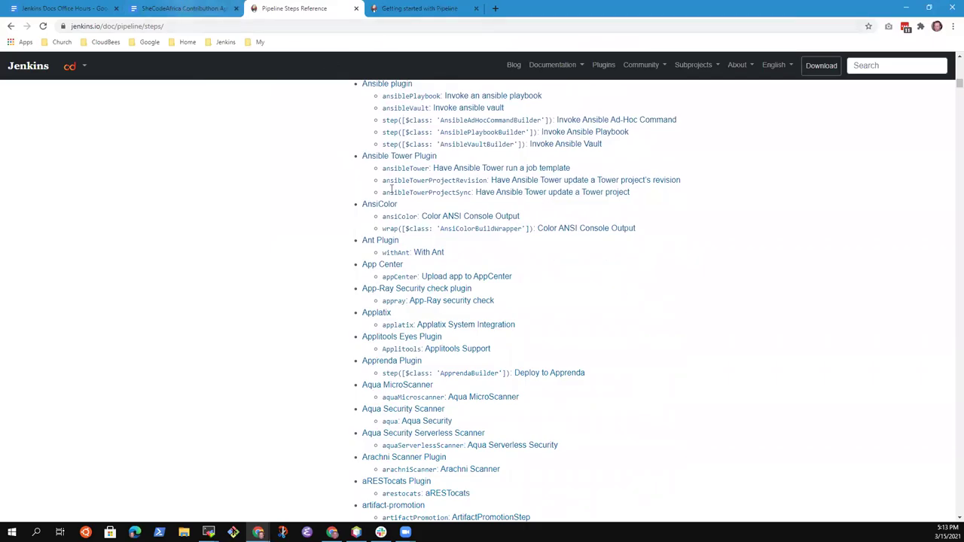
# Step: Back in the SheCodeAfrica document, highlight 'receives feedback' and 'the pipeline steps' in Pipeline Examples and Help
pyautogui.hotkey('ctrl', 'shift', 'Tab')
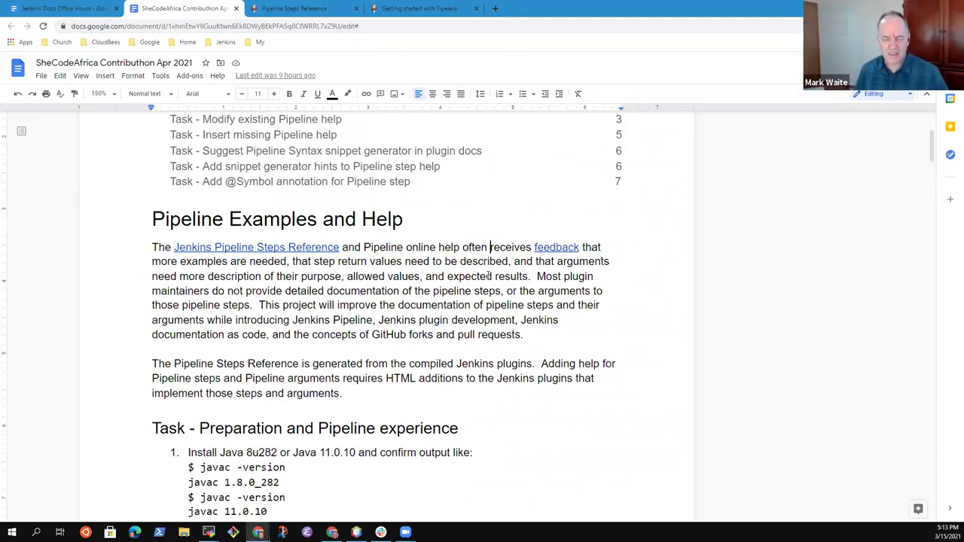
pyautogui.hotkey('ctrl', 'shift', 'Right')
pyautogui.hotkey('ctrl', 'shift', 'Right')
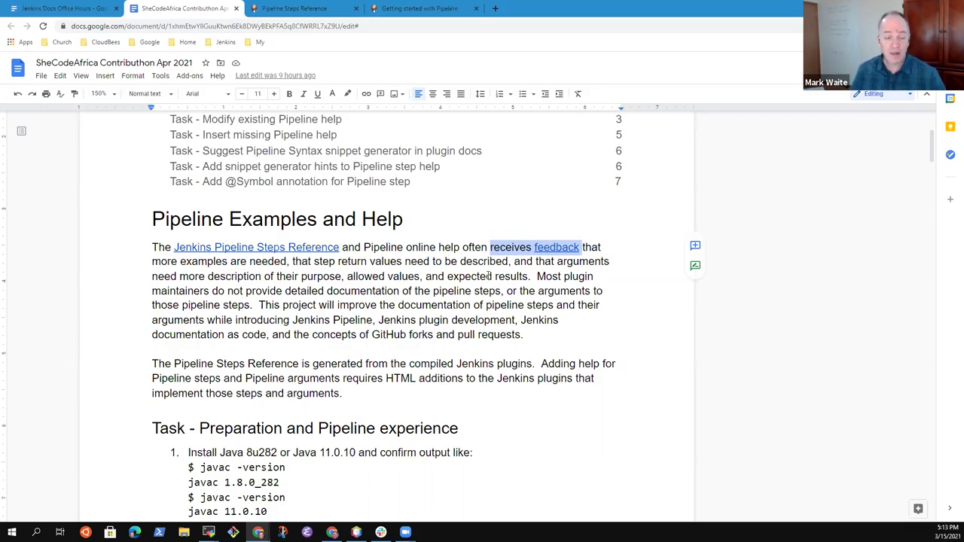
pyautogui.press('Down')
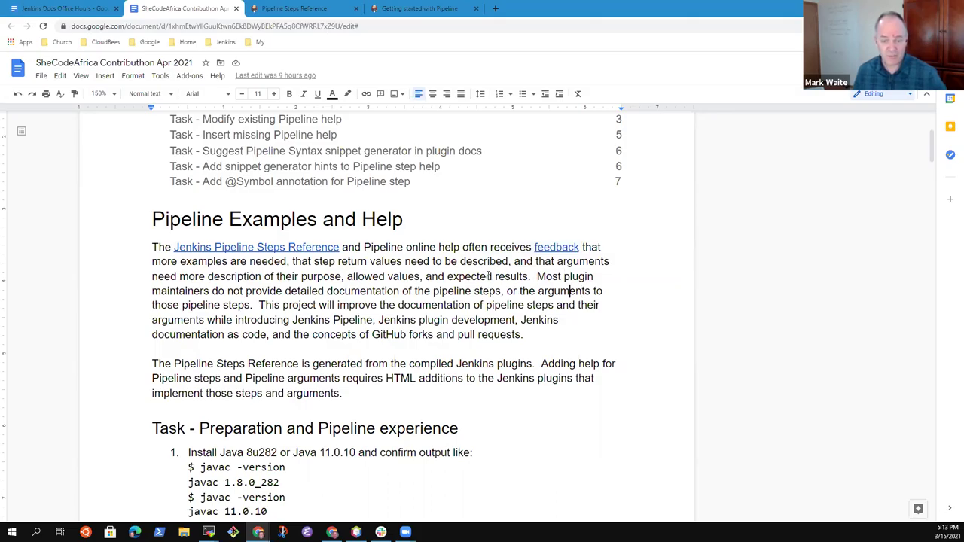
pyautogui.hotkey('ctrl', 'shift', 'Left')
pyautogui.hotkey('ctrl', 'shift', 'Left')
pyautogui.hotkey('ctrl', 'shift', 'Left')
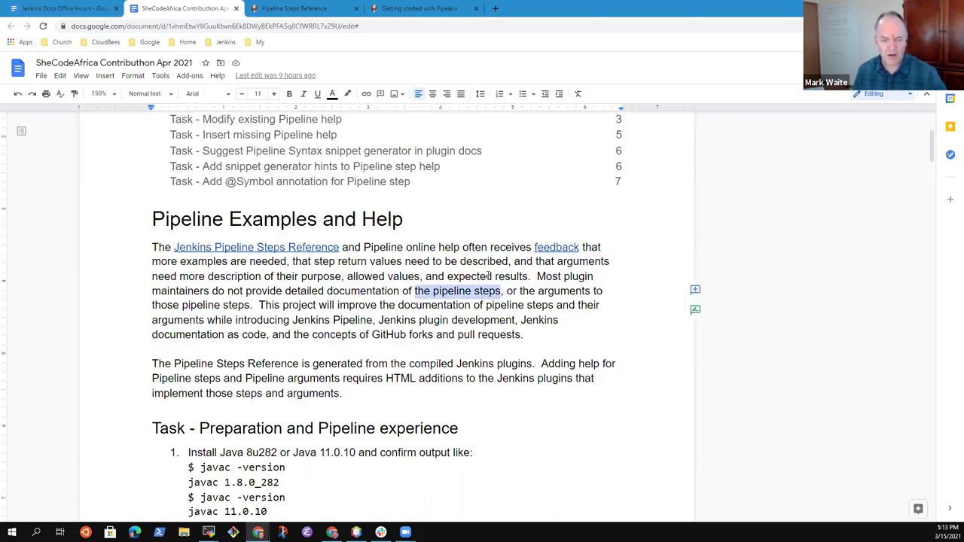
pyautogui.press('Down')
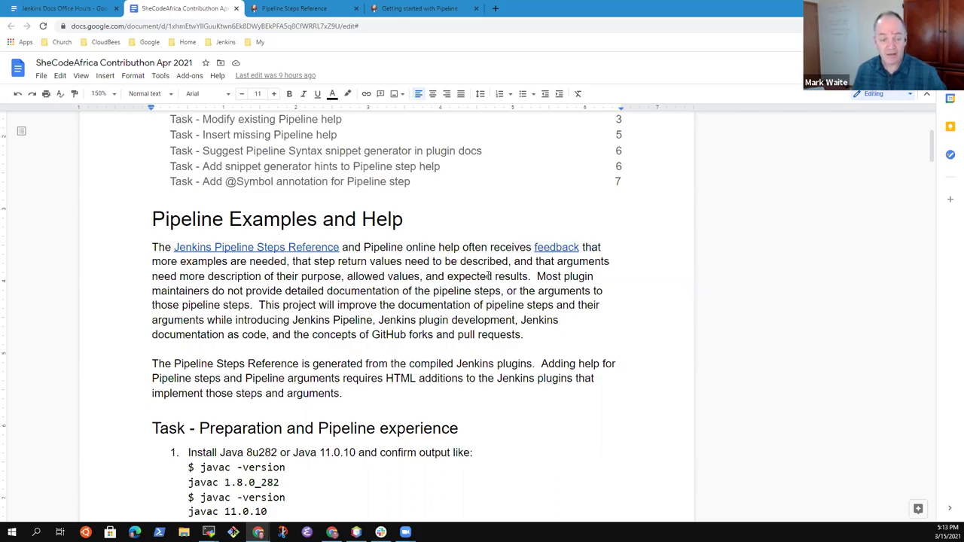
pyautogui.press('Down')
pyautogui.press('Down')
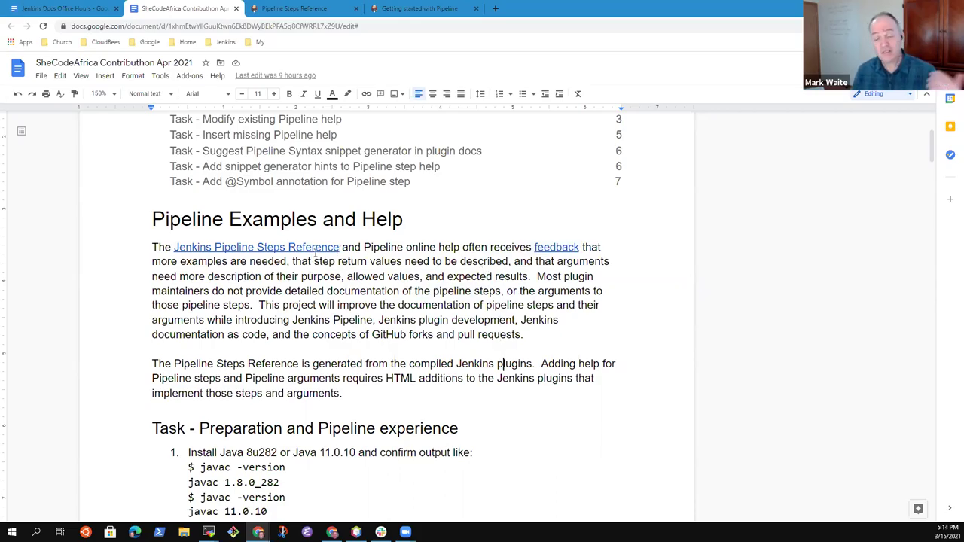
pyautogui.scroll(-4, 327, 249)
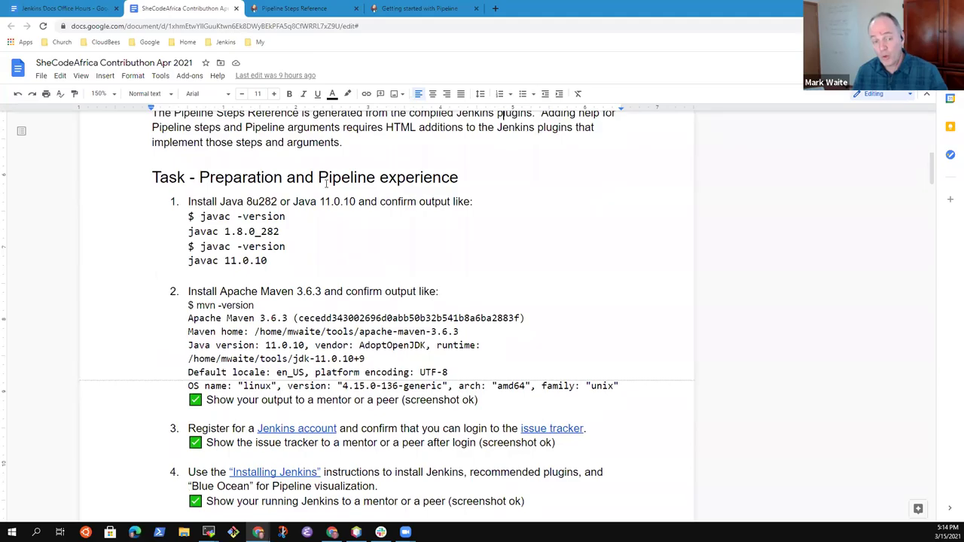
pyautogui.click(341, 201)
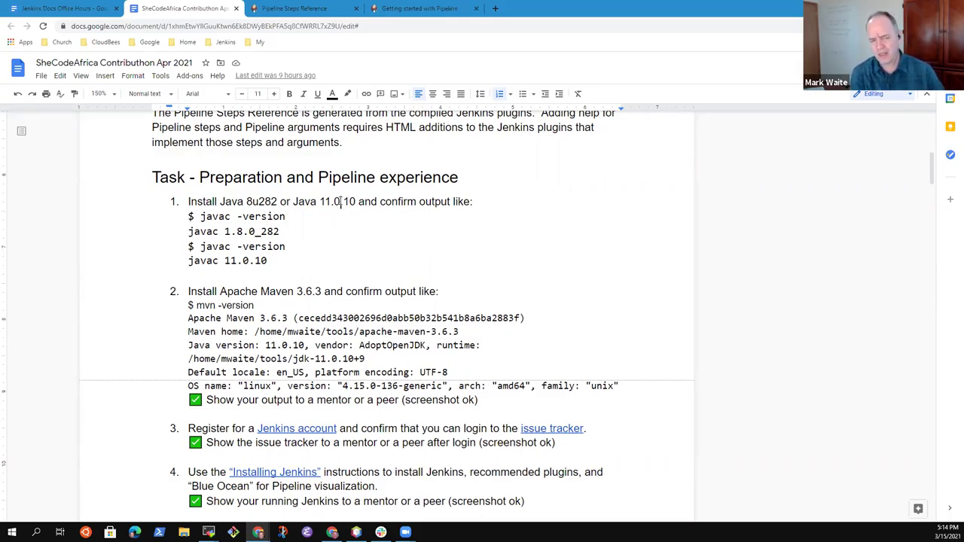
pyautogui.click(341, 201)
pyautogui.hotkey('shift', 'End')
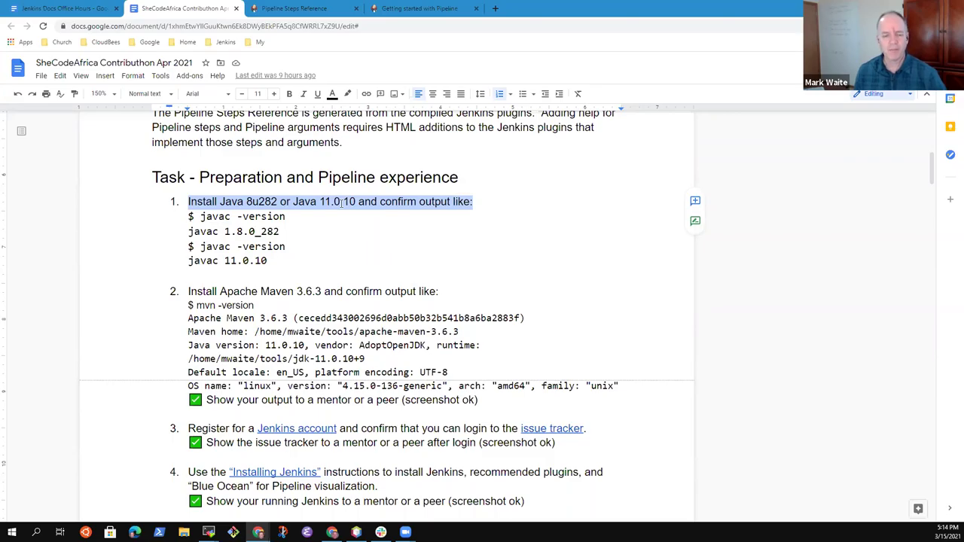
pyautogui.press('Down')
pyautogui.scroll(-1, 372, 190)
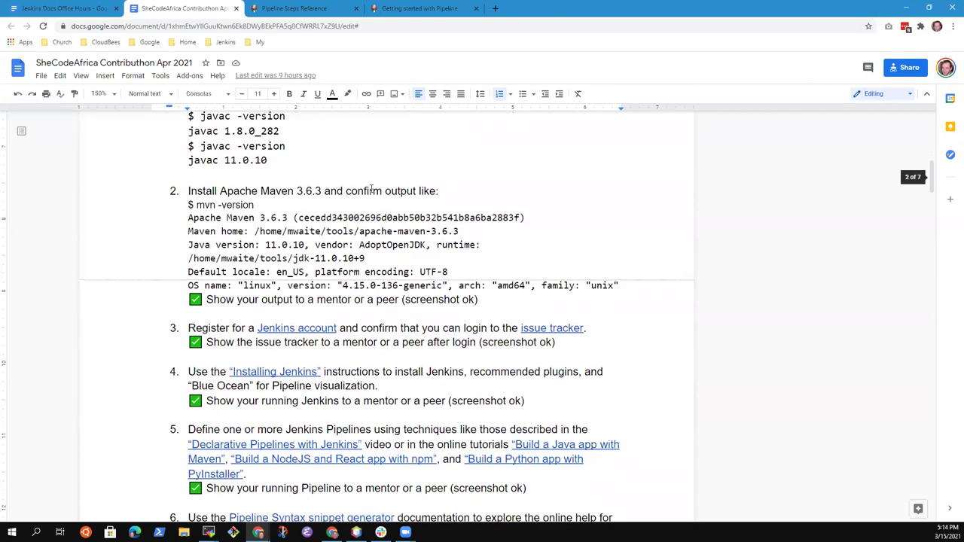
pyautogui.scroll(-1, 373, 192)
pyautogui.scroll(2, 379, 194)
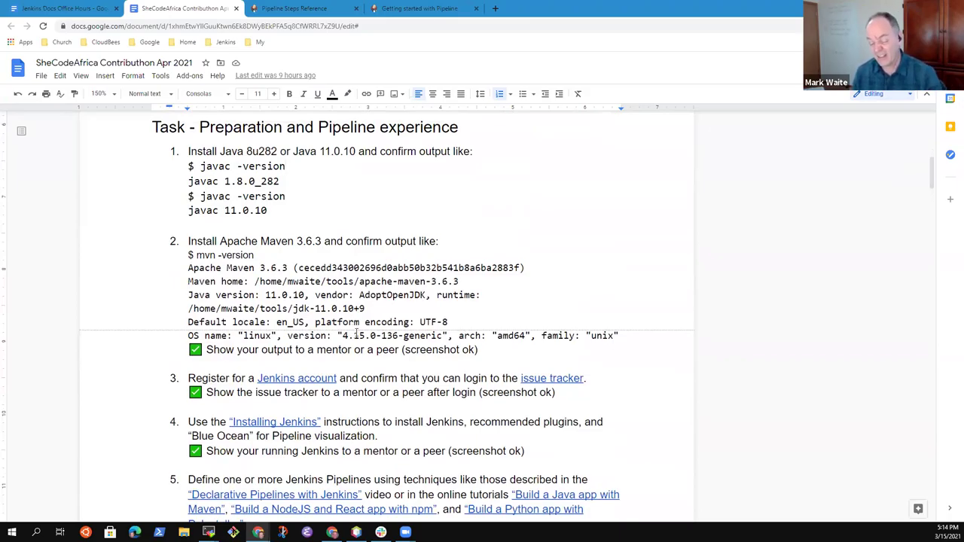
pyautogui.scroll(-1, 365, 324)
pyautogui.scroll(-4, 365, 324)
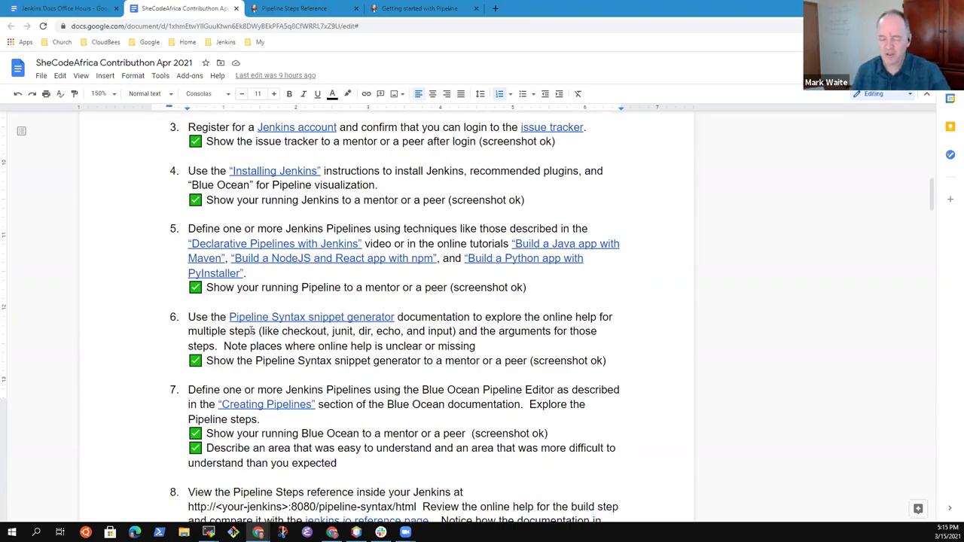
pyautogui.scroll(-1, 298, 332)
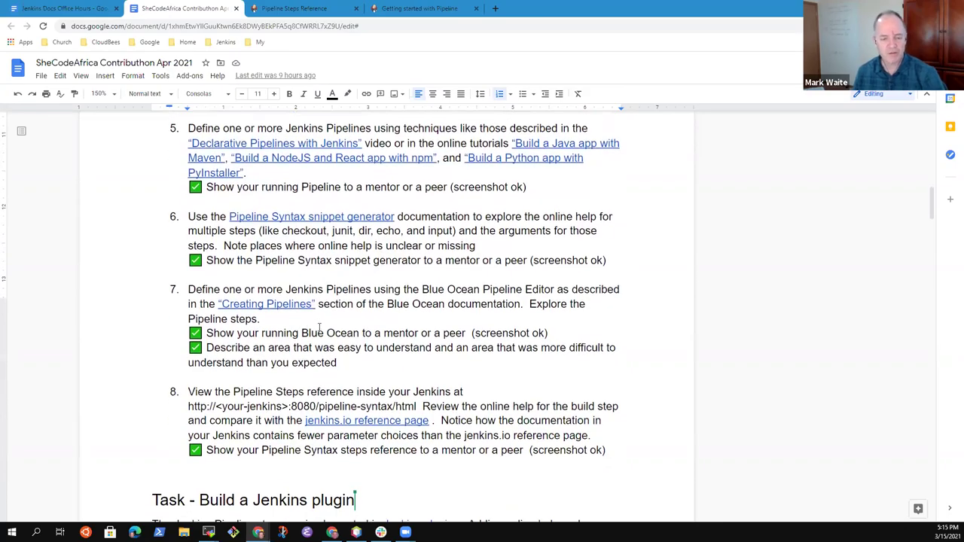
pyautogui.scroll(4, 316, 334)
pyautogui.scroll(2, 302, 287)
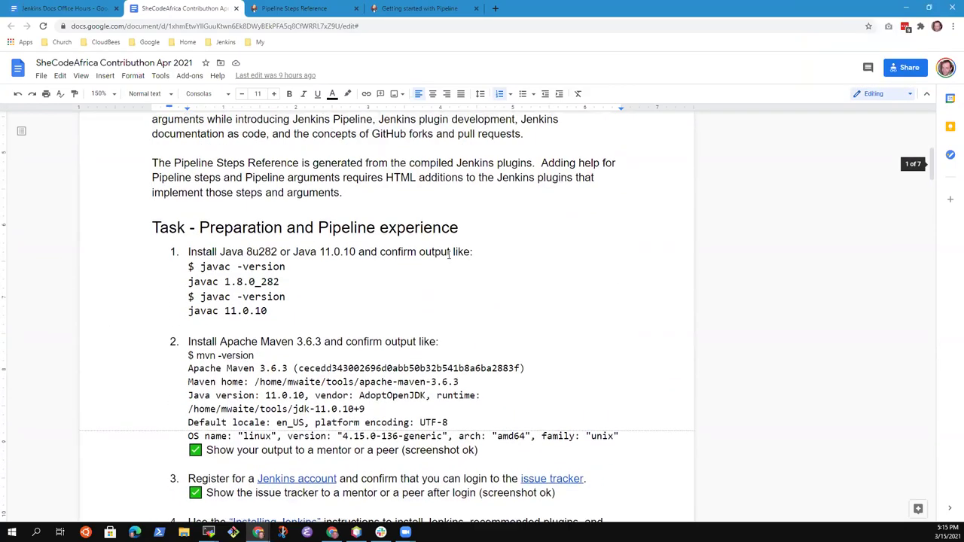
pyautogui.doubleClick(243, 226)
pyautogui.moveTo(356, 218); pyautogui.dragTo(455, 226)
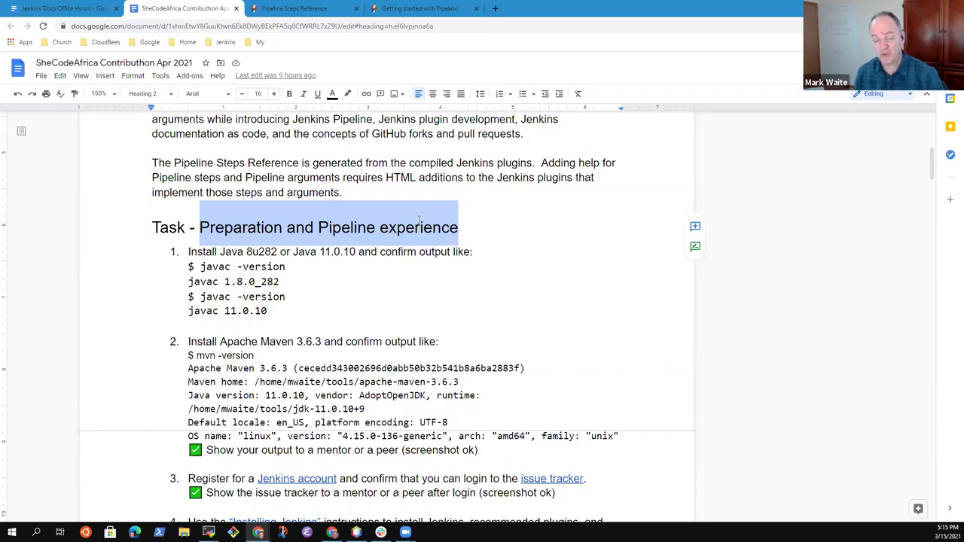
pyautogui.scroll(-3, 428, 243)
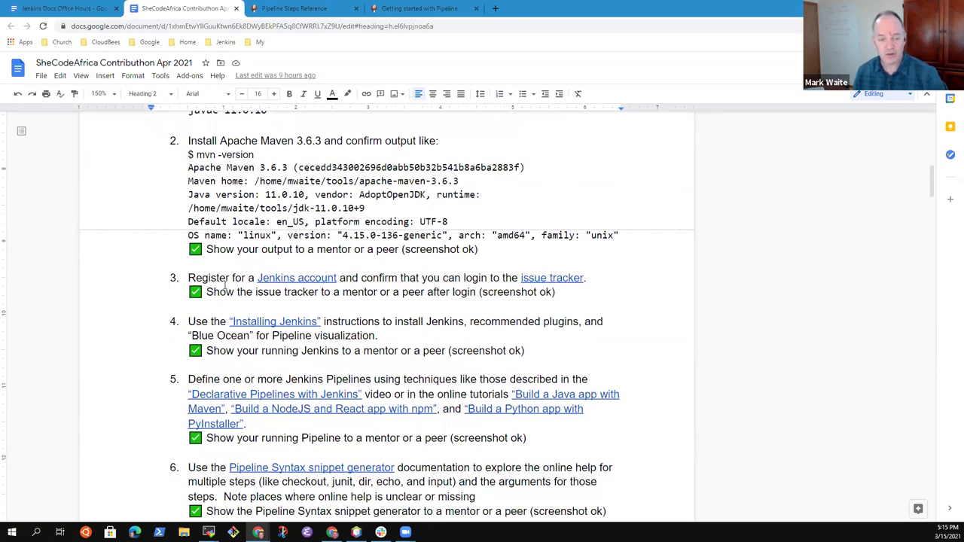
pyautogui.moveTo(189, 279); pyautogui.dragTo(587, 278)
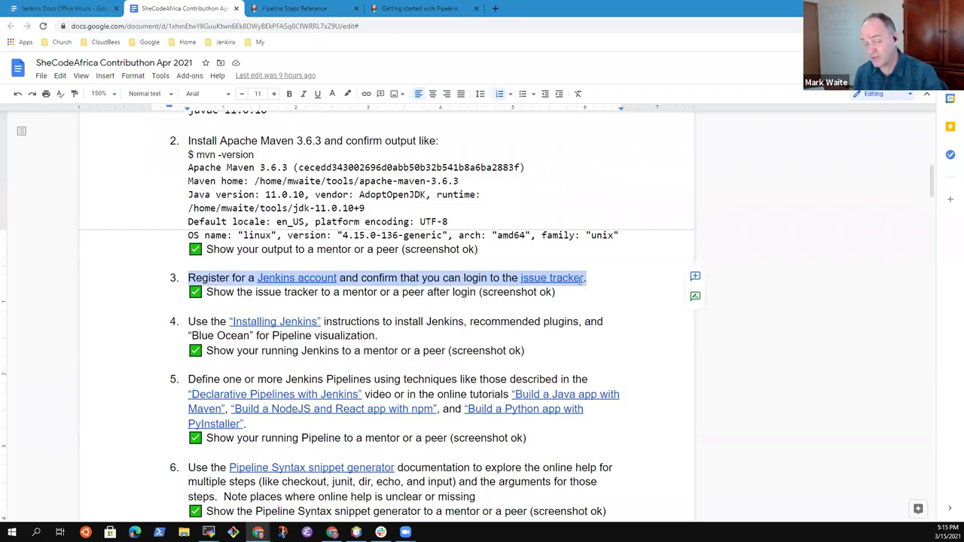
pyautogui.click(436, 336)
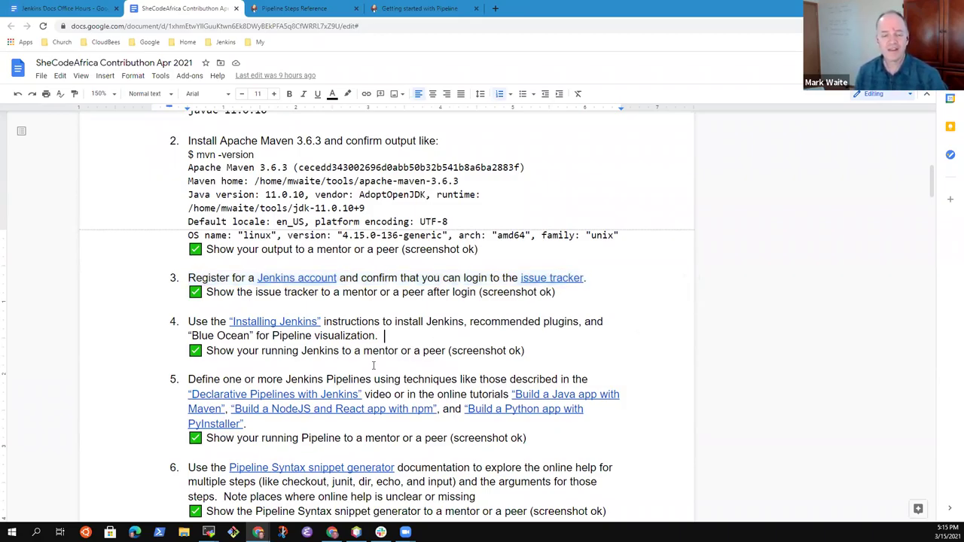
pyautogui.moveTo(189, 322); pyautogui.dragTo(604, 322)
pyautogui.click(402, 338)
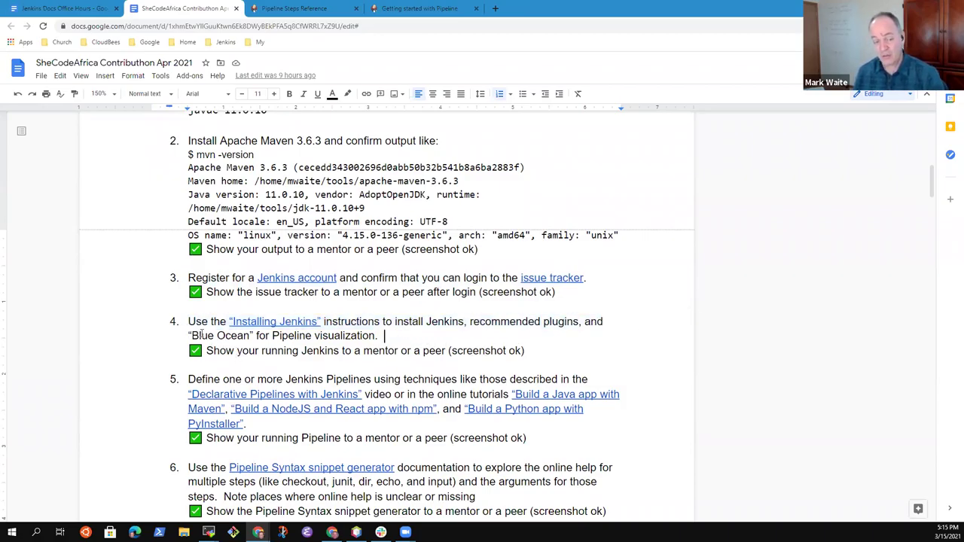
pyautogui.moveTo(188, 336); pyautogui.dragTo(398, 337)
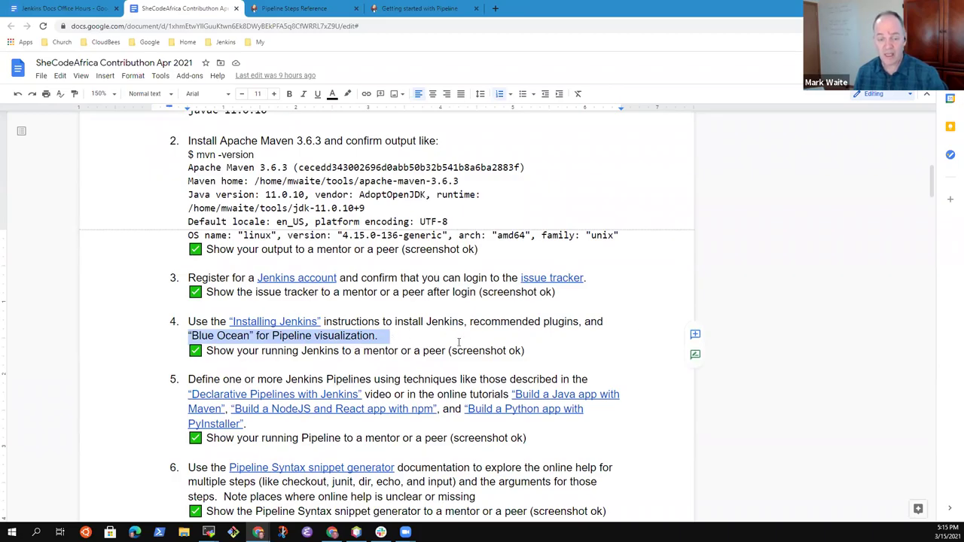
pyautogui.click(400, 340)
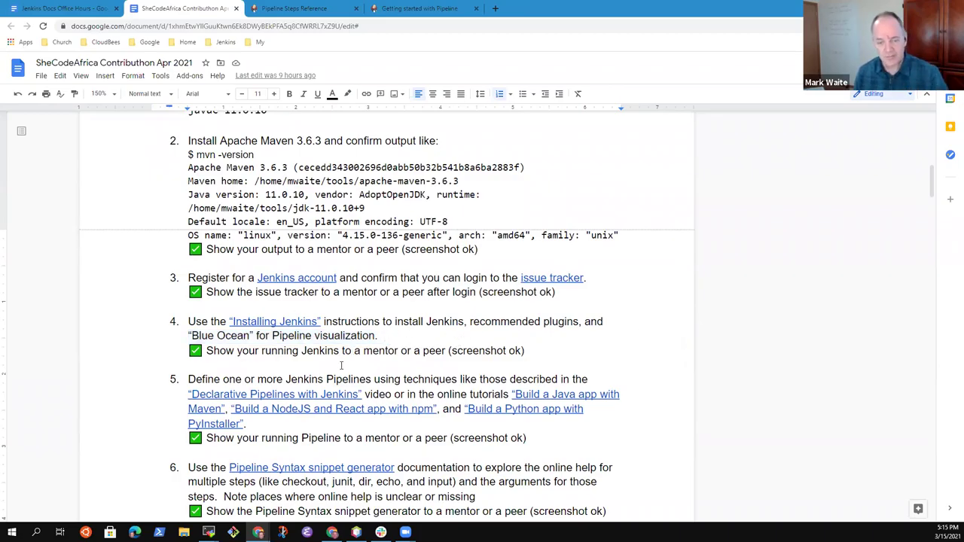
pyautogui.scroll(-3, 433, 372)
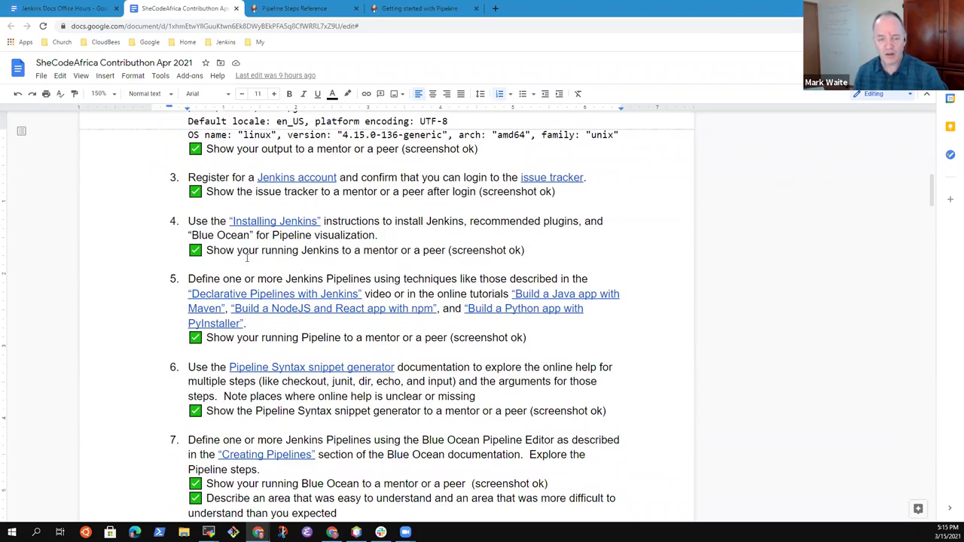
pyautogui.moveTo(189, 278); pyautogui.dragTo(591, 279)
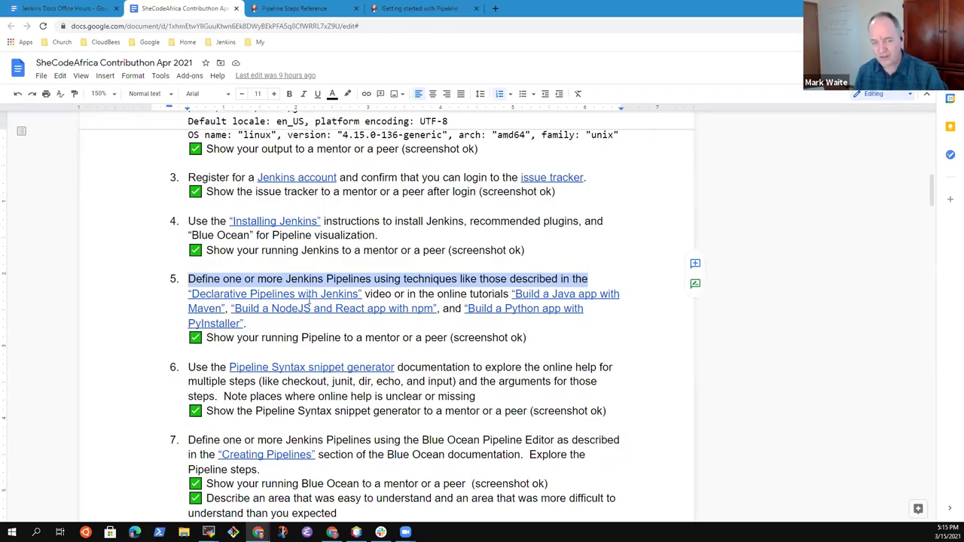
pyautogui.click(420, 284)
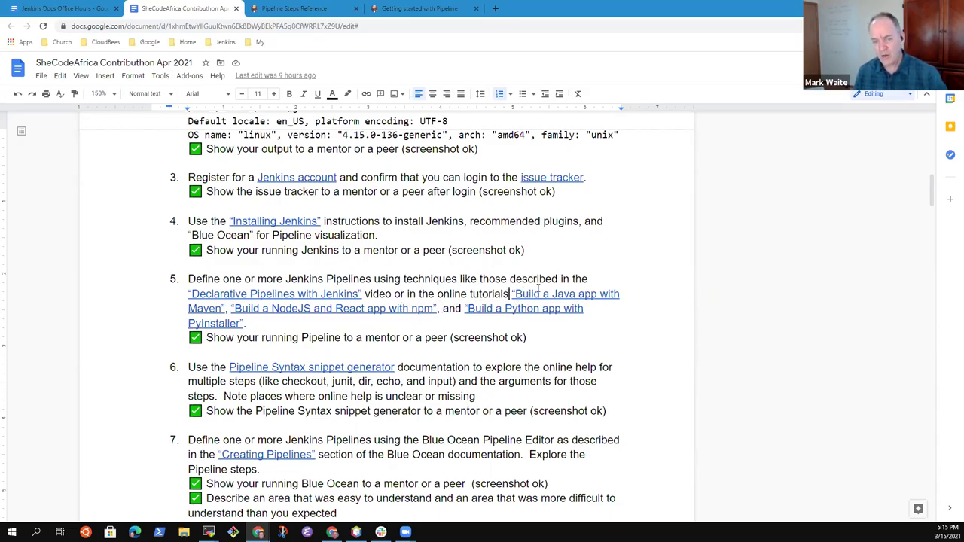
pyautogui.moveTo(510, 295); pyautogui.dragTo(617, 295)
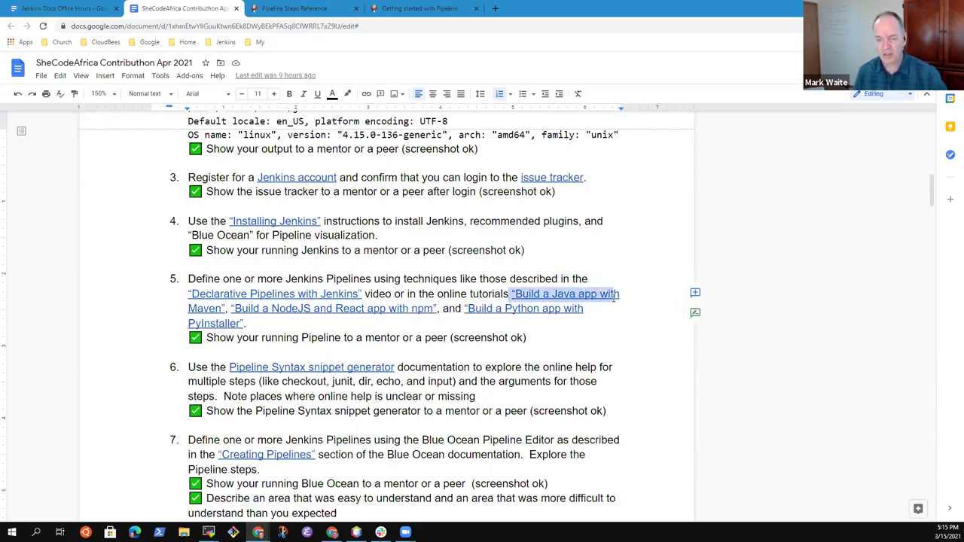
pyautogui.click(422, 295)
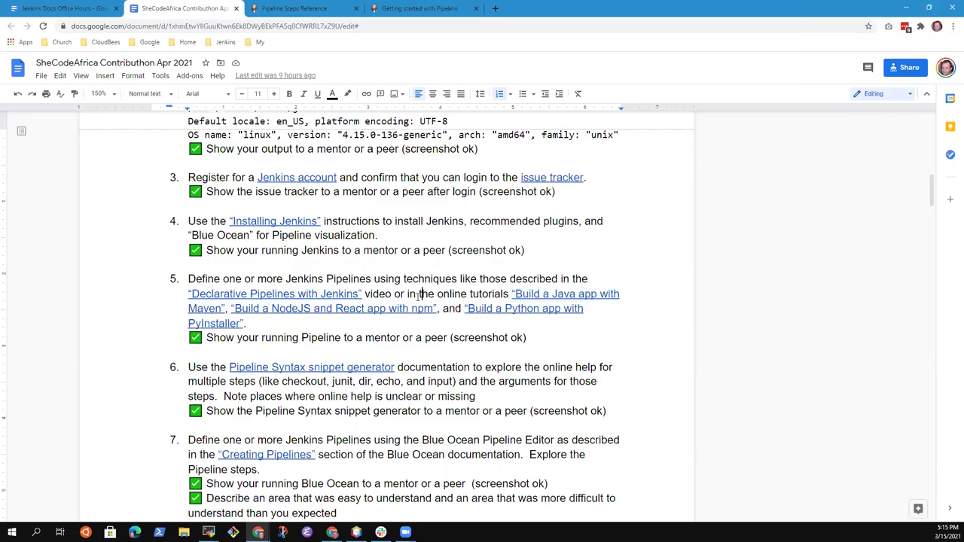
pyautogui.moveTo(419, 294); pyautogui.dragTo(494, 294)
pyautogui.doubleClick(493, 295)
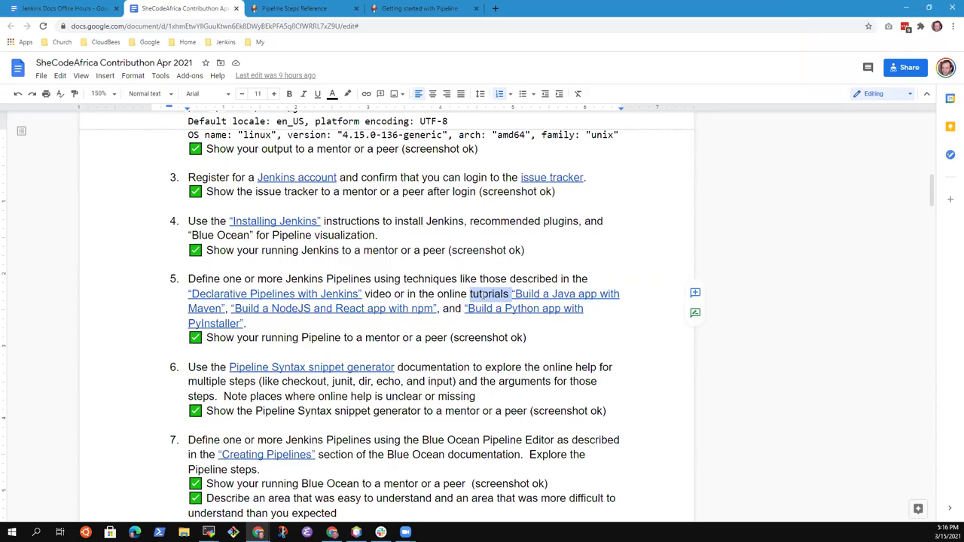
pyautogui.click(482, 294)
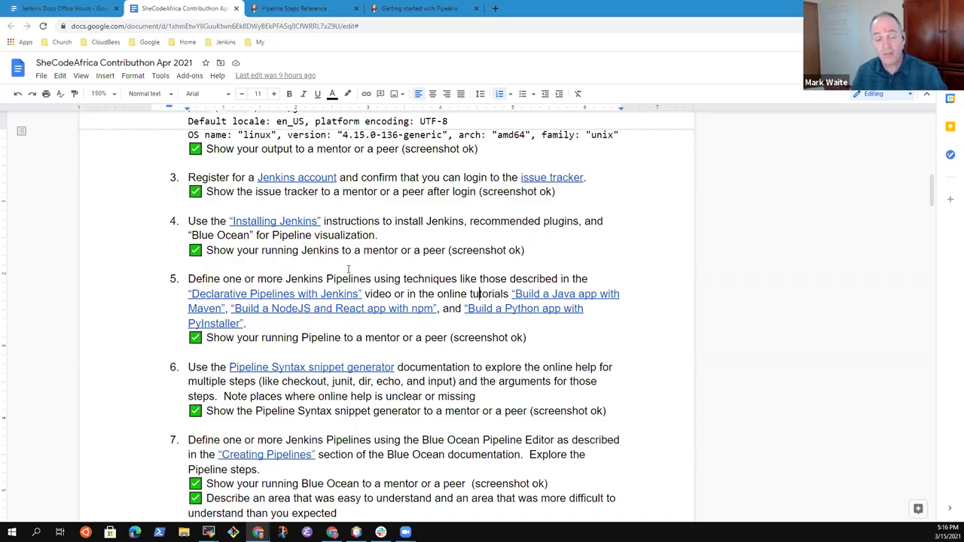
pyautogui.scroll(2, 354, 226)
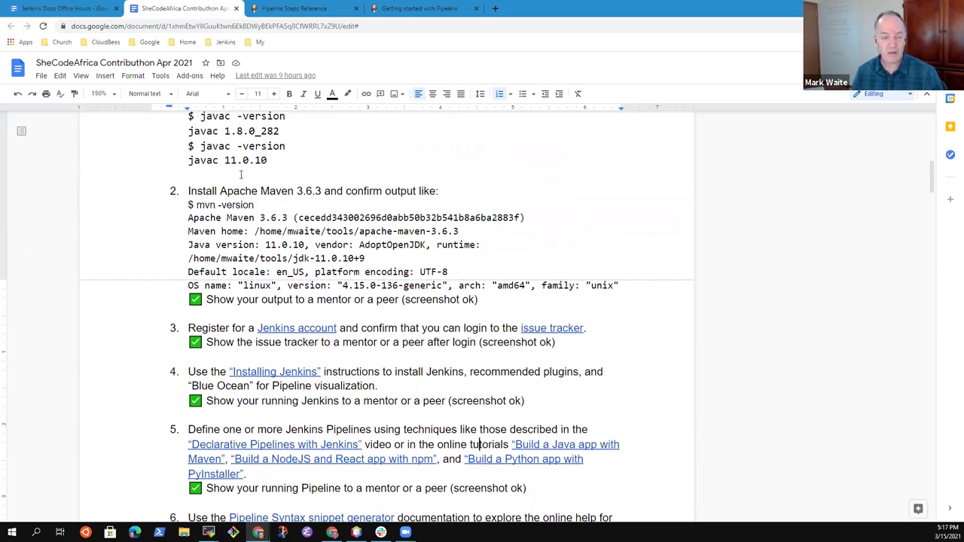
pyautogui.scroll(1, 226, 181)
pyautogui.scroll(-3, 345, 240)
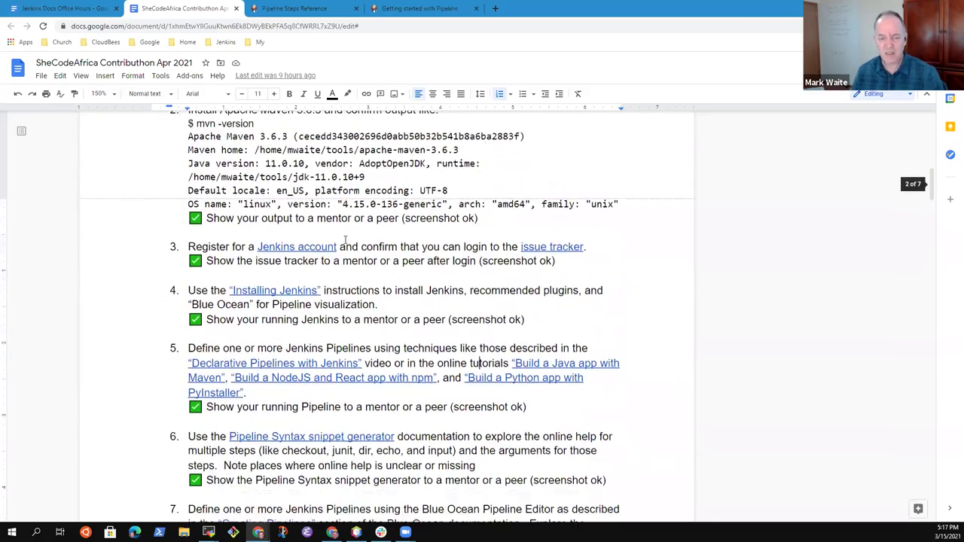
pyautogui.scroll(-1, 345, 239)
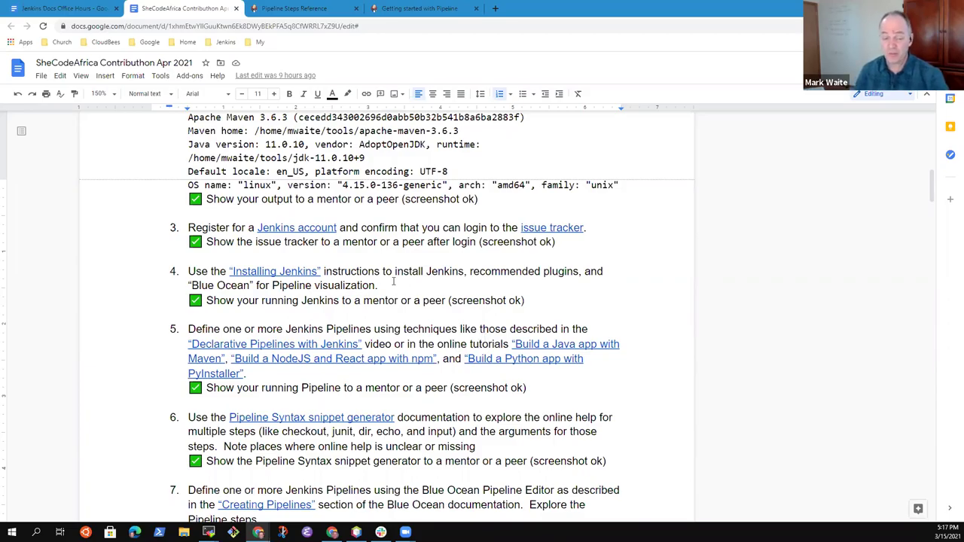
pyautogui.moveTo(188, 330); pyautogui.dragTo(188, 330)
pyautogui.keyDown('shift'); pyautogui.click(568, 330); pyautogui.keyUp('shift')
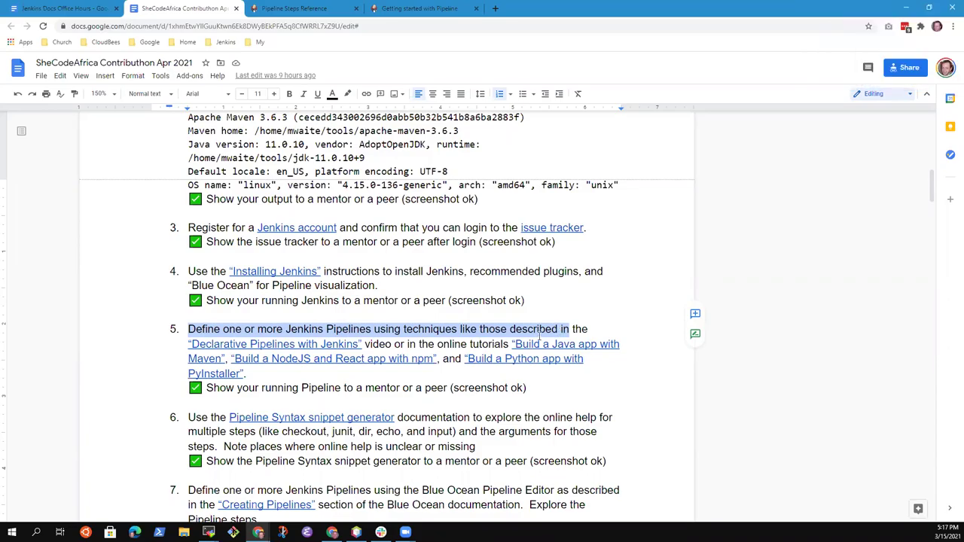
pyautogui.click(538, 334)
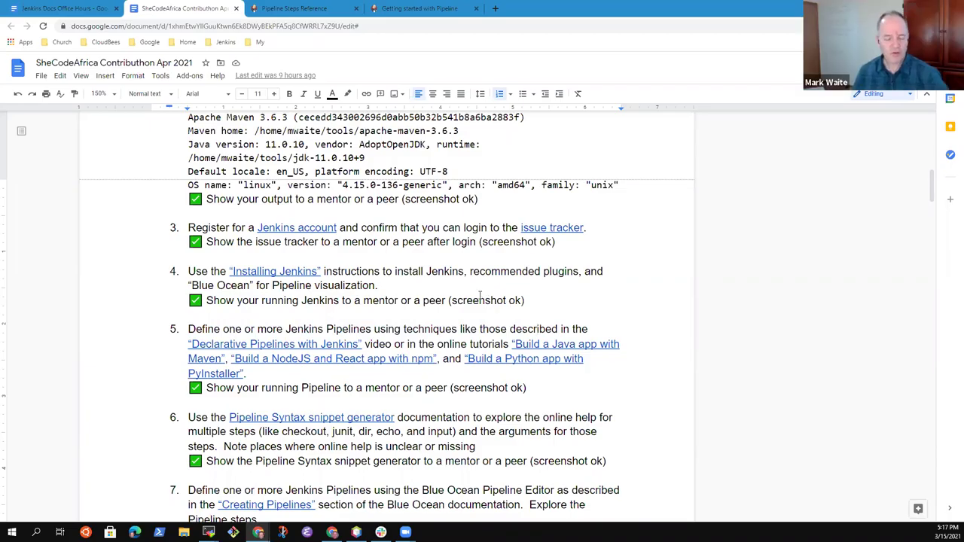
pyautogui.scroll(-2, 480, 301)
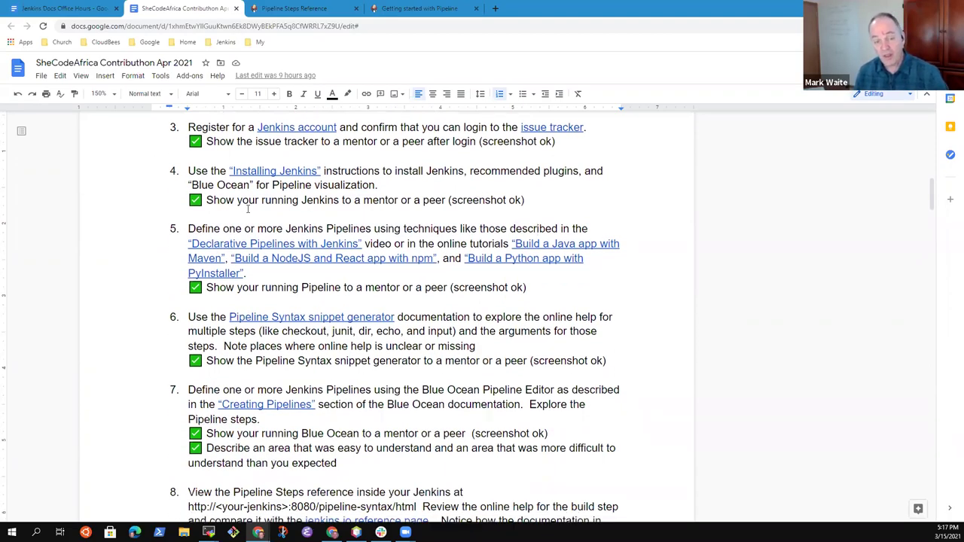
# Step: Highlight item 5's first line and then its list of tutorial links for discussion
pyautogui.moveTo(188, 228); pyautogui.dragTo(590, 229)
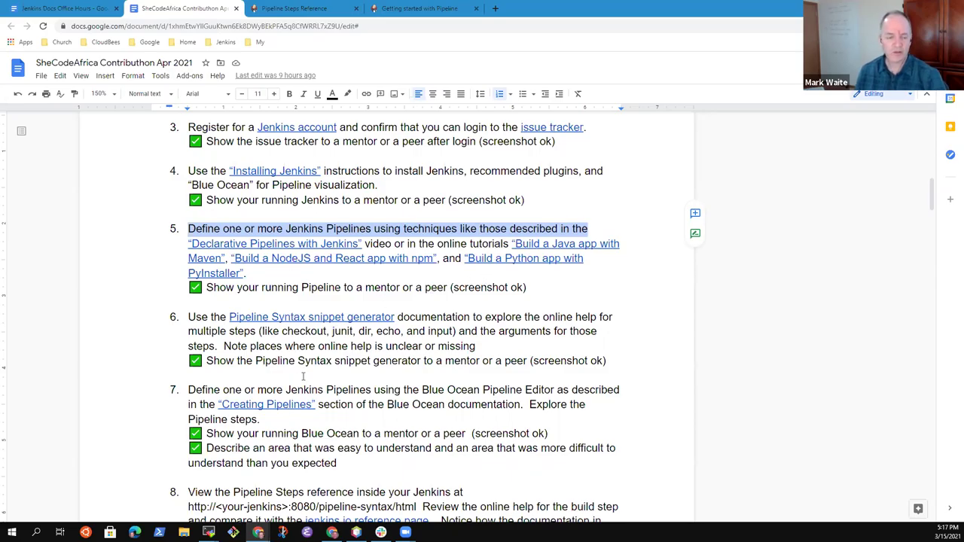
pyautogui.click(476, 316)
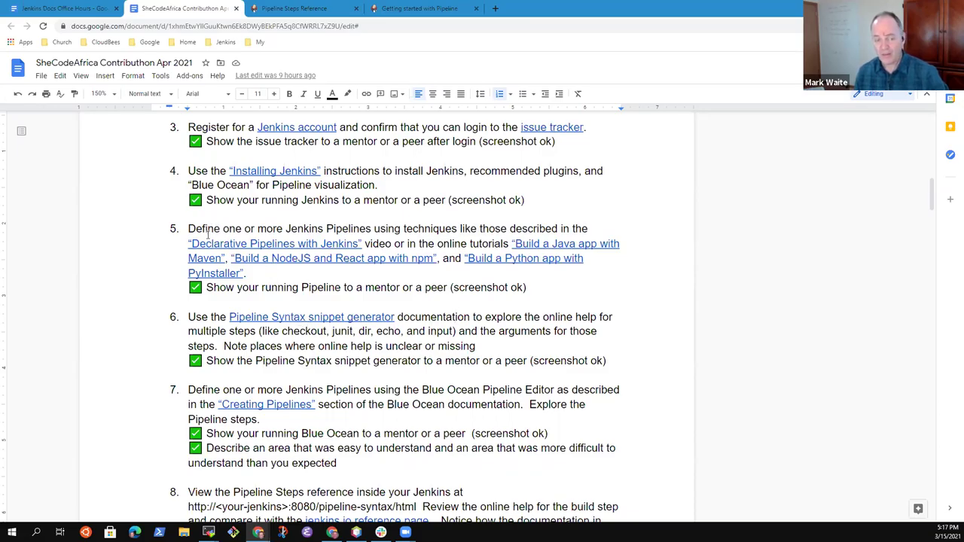
pyautogui.moveTo(188, 244); pyautogui.dragTo(269, 280)
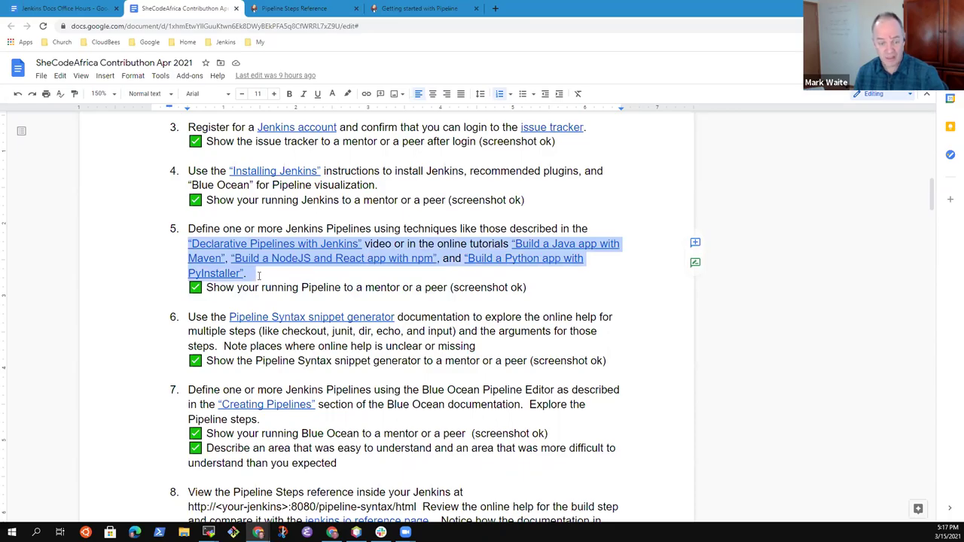
pyautogui.click(474, 317)
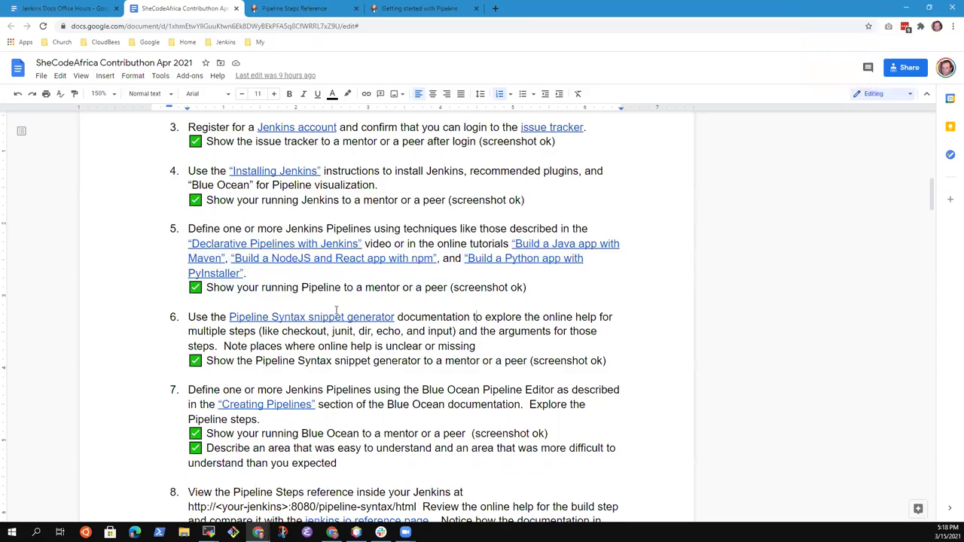
# Step: Highlight 'Blue Ocean Pipeline Editor' in item 7 and the Preparation and Pipeline experience heading
pyautogui.scroll(-1, 410, 388)
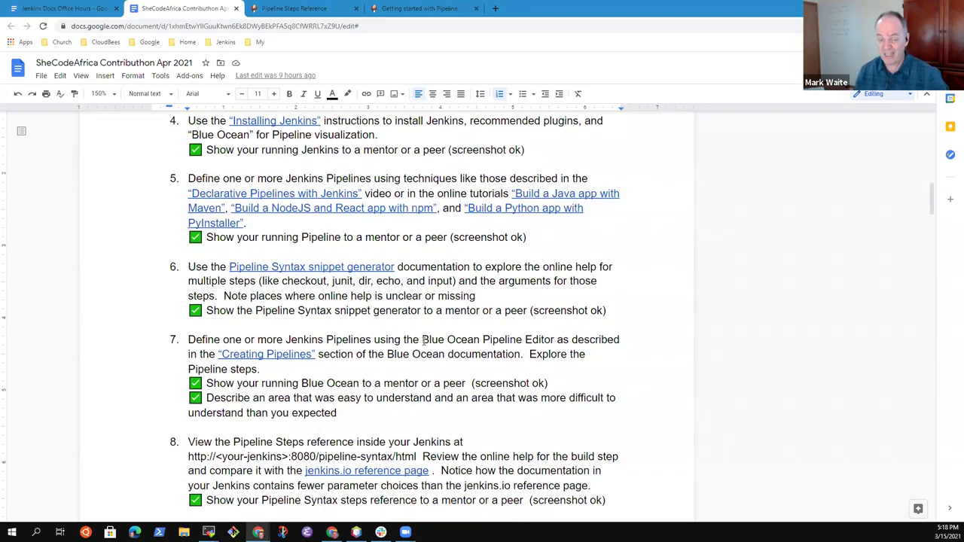
pyautogui.moveTo(423, 341); pyautogui.dragTo(551, 338)
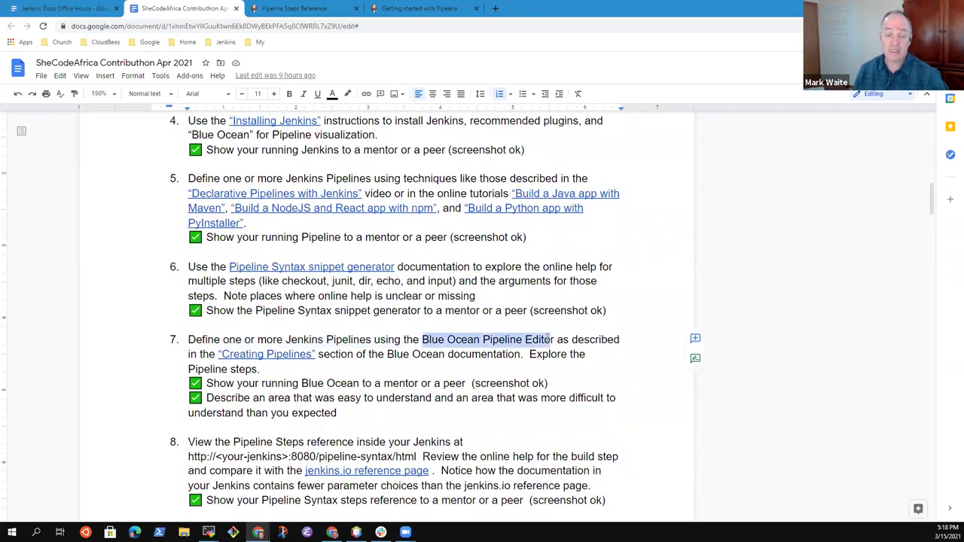
pyautogui.click(473, 339)
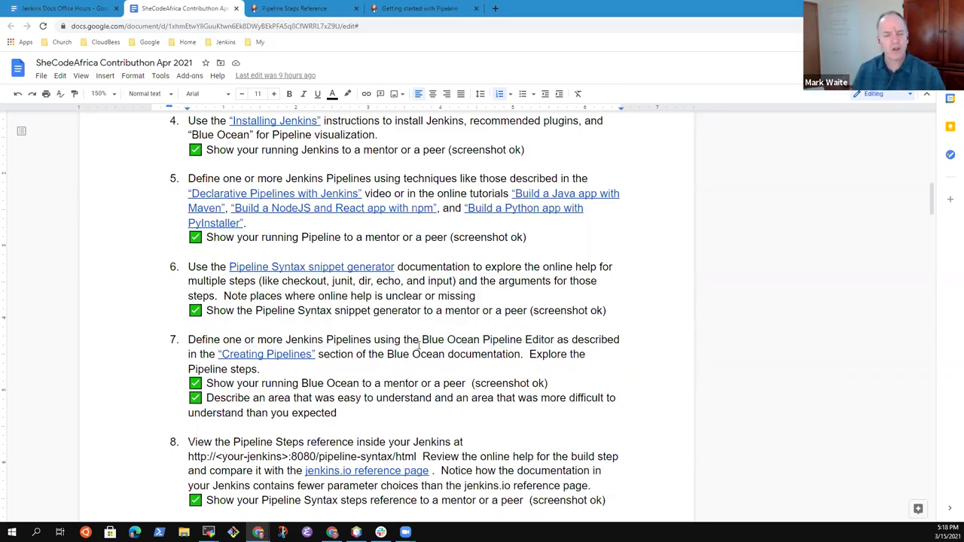
pyautogui.scroll(5, 420, 344)
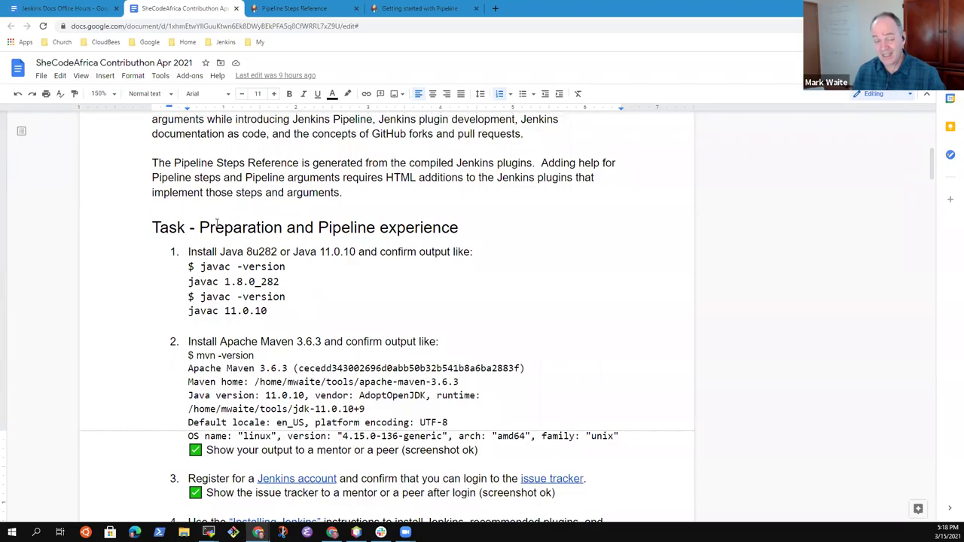
pyautogui.moveTo(199, 226); pyautogui.dragTo(458, 220)
pyautogui.scroll(-2, 459, 234)
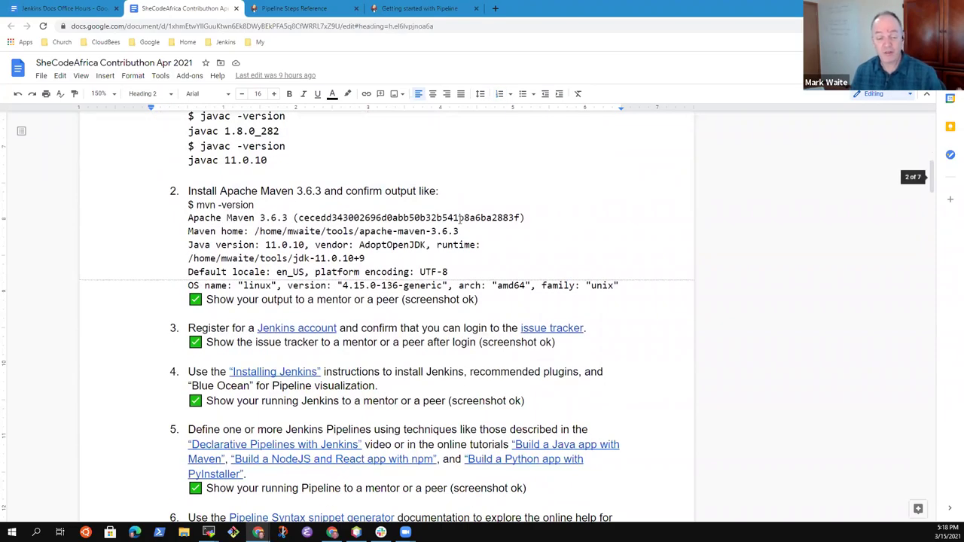
pyautogui.scroll(-2, 463, 240)
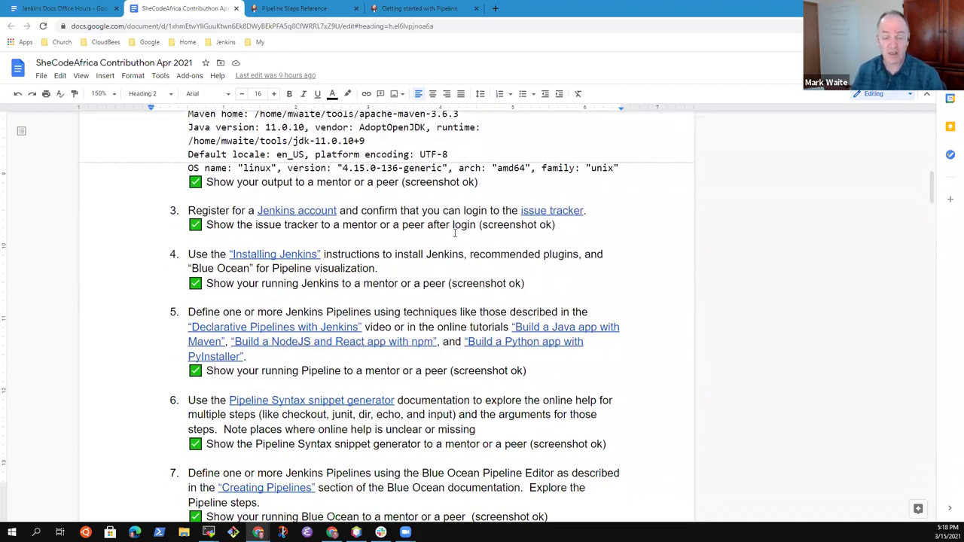
pyautogui.scroll(-1, 462, 255)
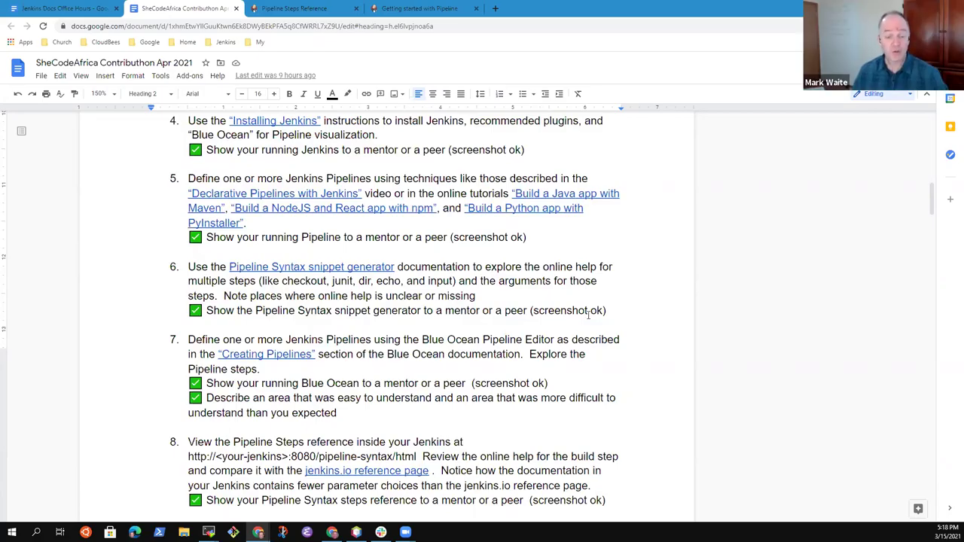
# Step: Open jenkins.io's Creating a Pipeline guide from the link preview, skim it, and return to the document
pyautogui.click(284, 355)
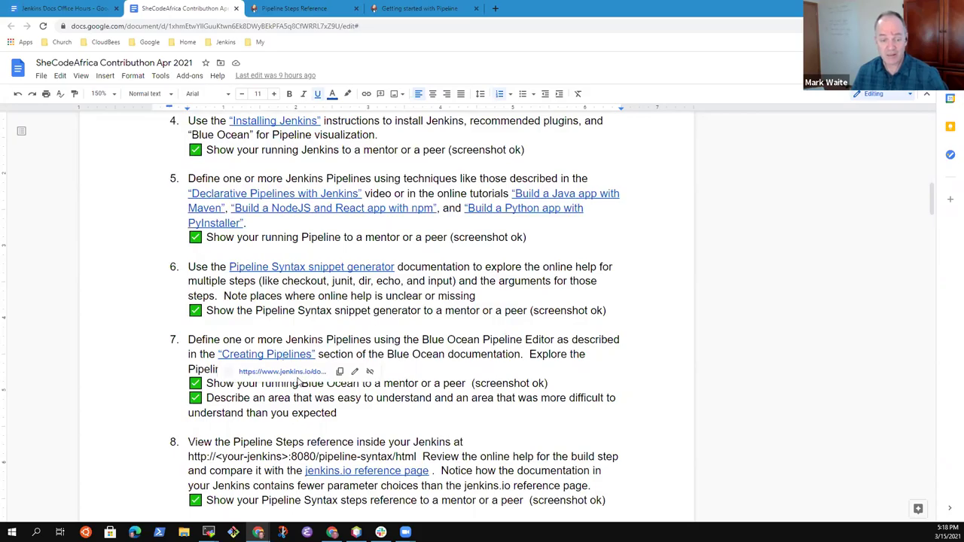
pyautogui.click(302, 377)
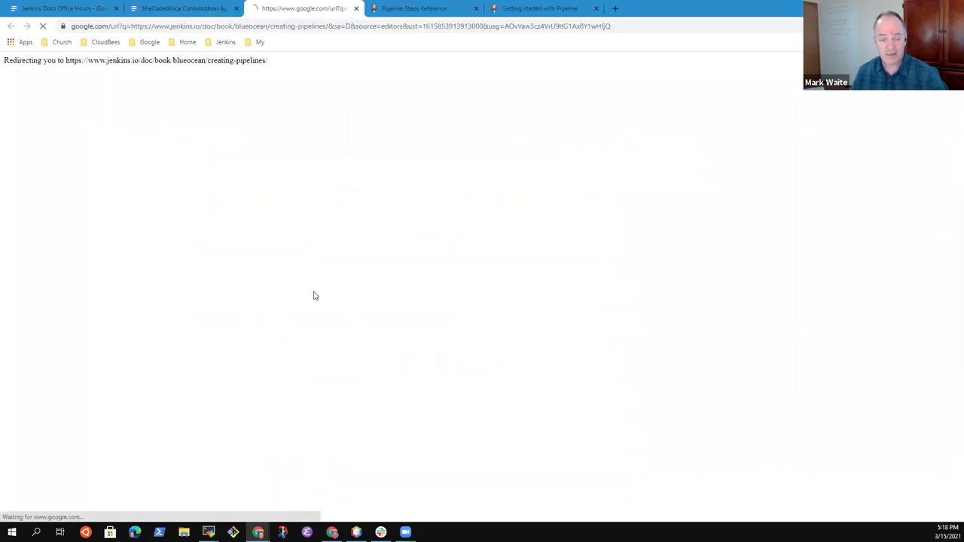
pyautogui.scroll(-2, 486, 246)
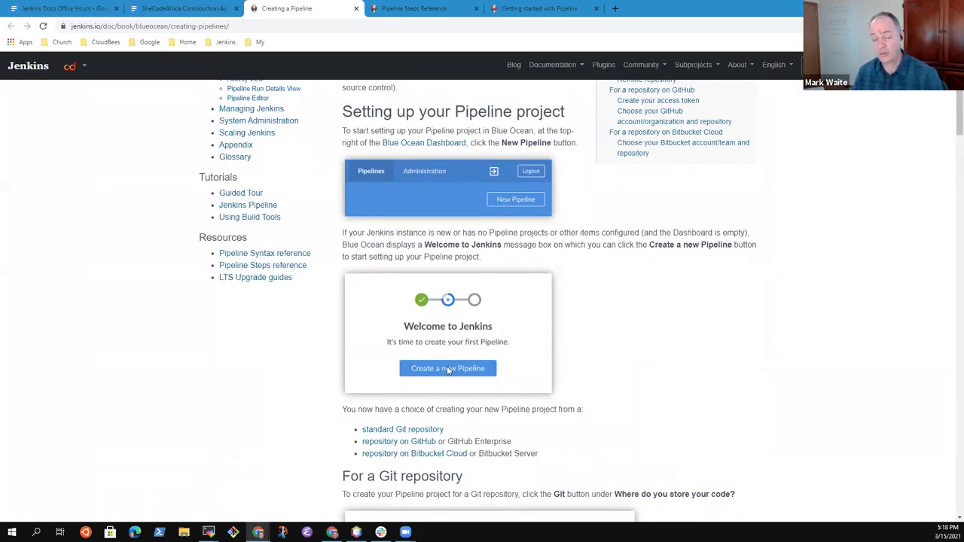
pyautogui.scroll(-5, 555, 309)
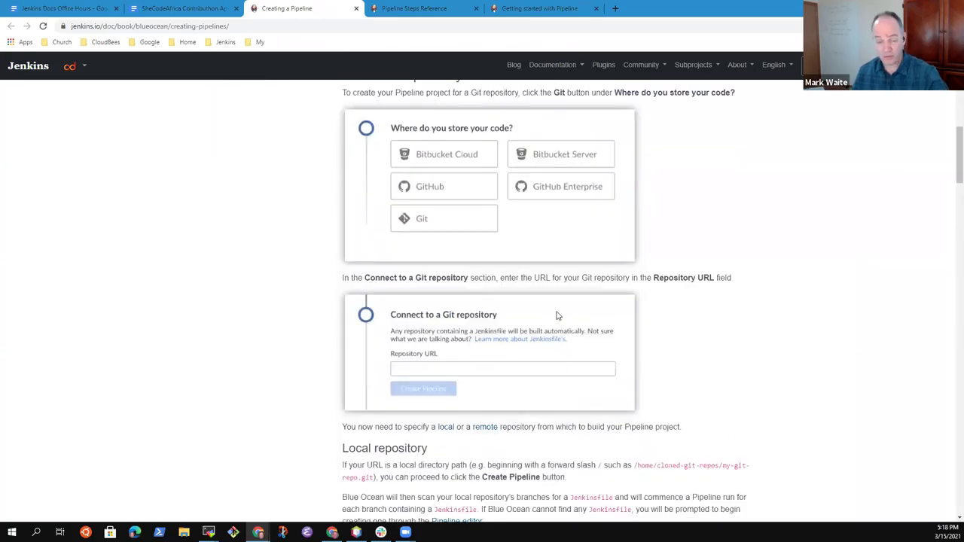
pyautogui.scroll(-13, 558, 316)
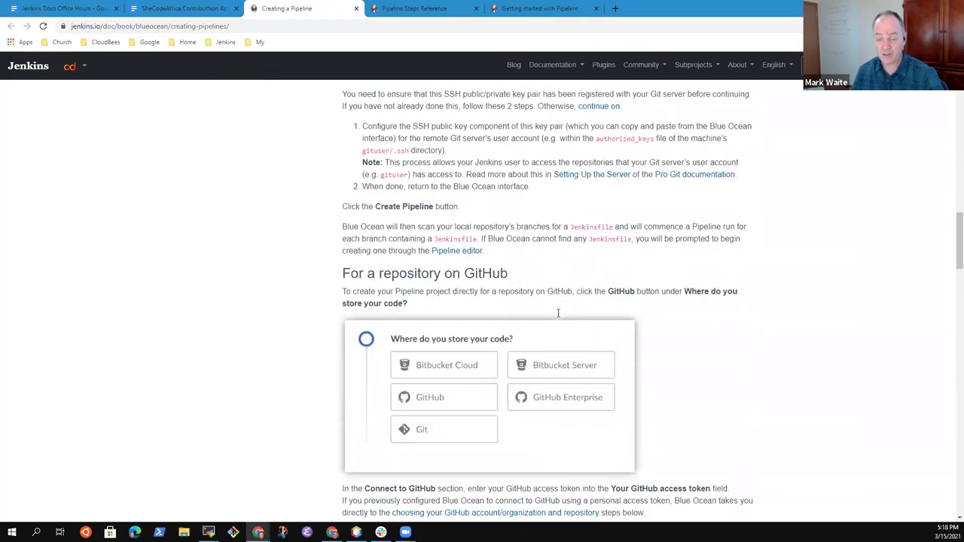
pyautogui.scroll(-7, 559, 316)
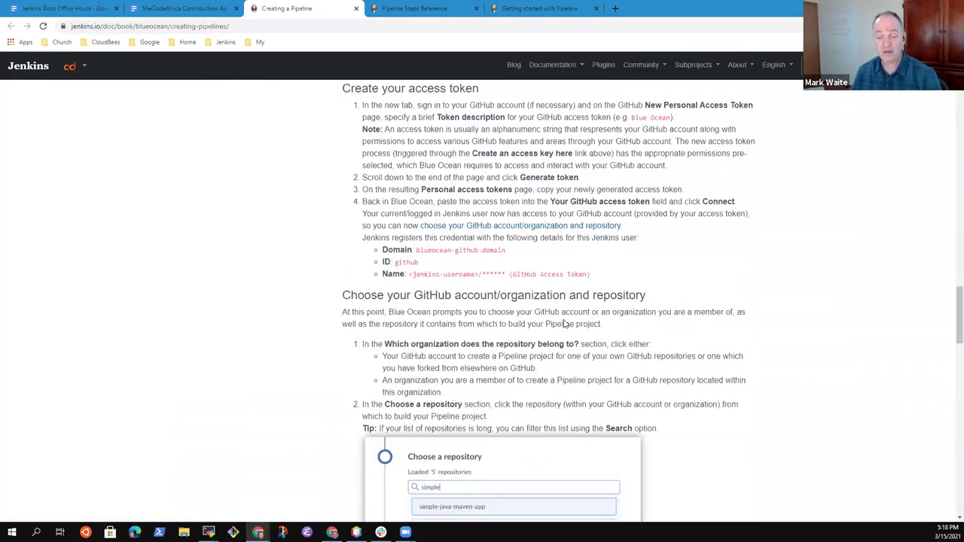
pyautogui.scroll(-2, 562, 312)
pyautogui.hotkey('ctrl', 'shift', 'Tab')
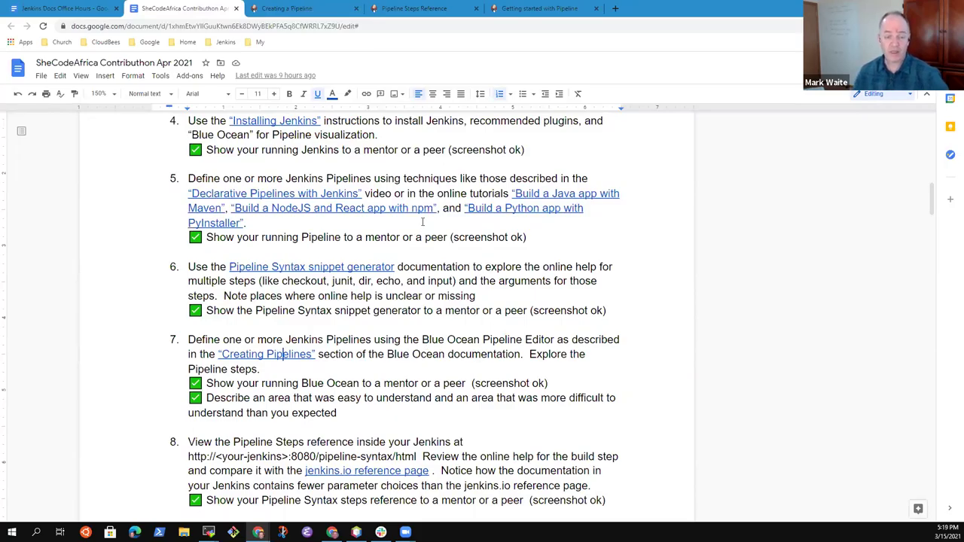
# Step: Scroll back and forth through pipeline tasks 5 to 8
pyautogui.scroll(1, 411, 203)
pyautogui.scroll(3, 389, 226)
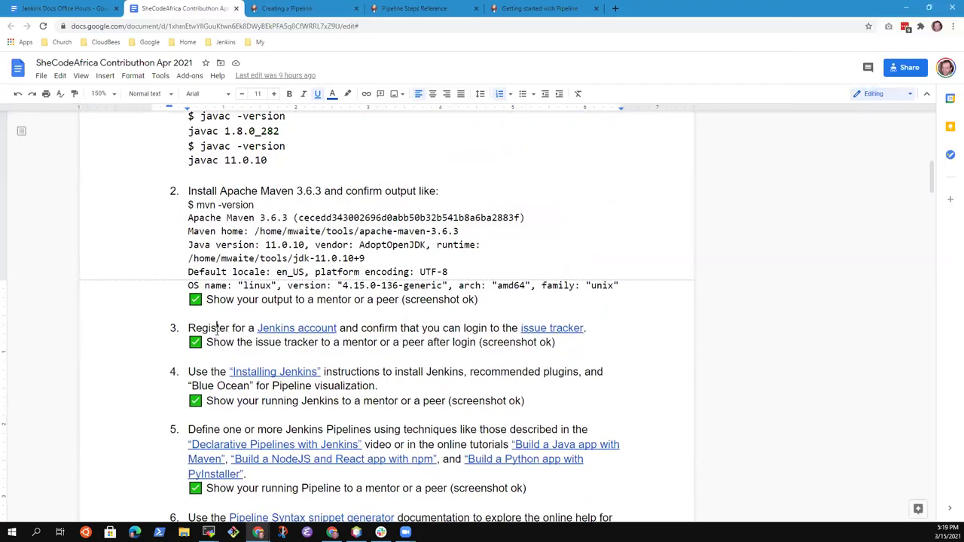
pyautogui.scroll(4, 220, 330)
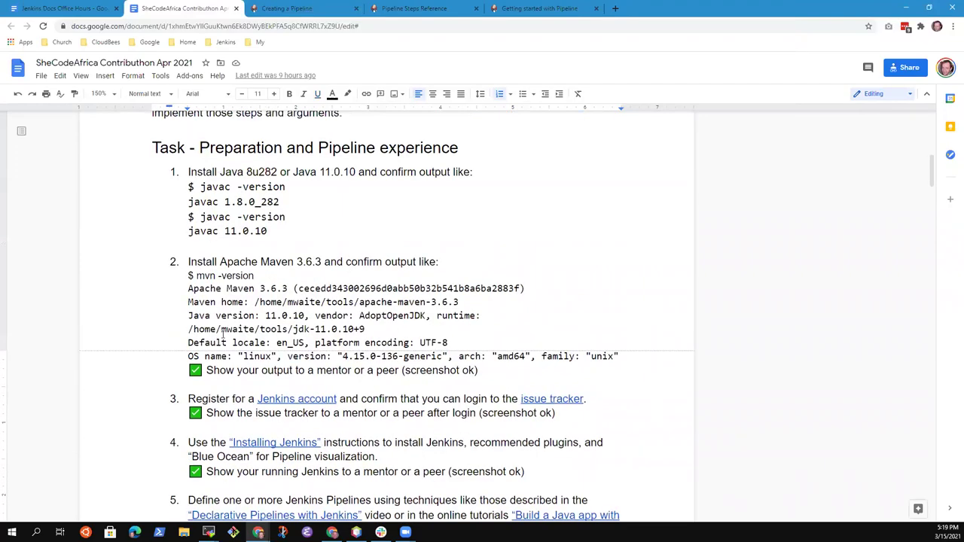
pyautogui.scroll(-5, 234, 357)
pyautogui.scroll(-7, 234, 357)
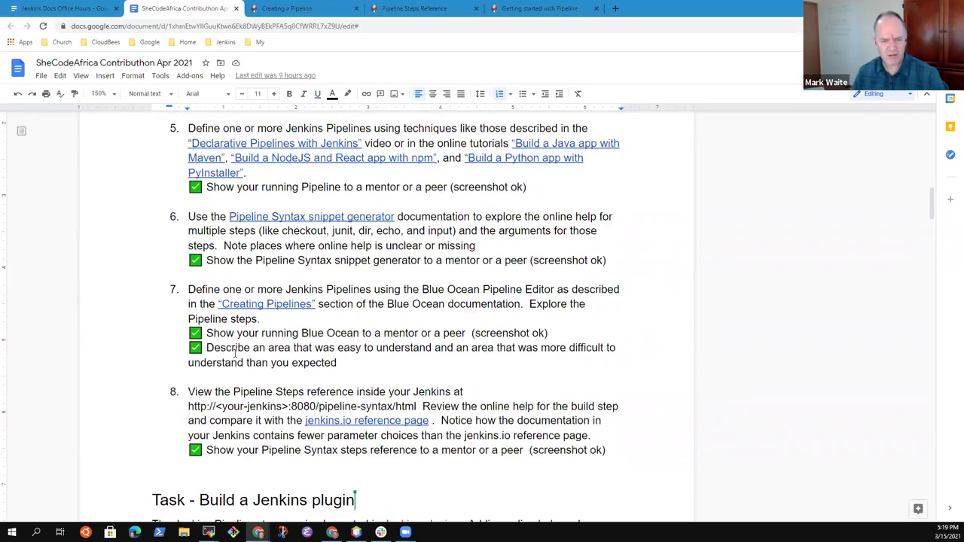
pyautogui.scroll(4, 283, 366)
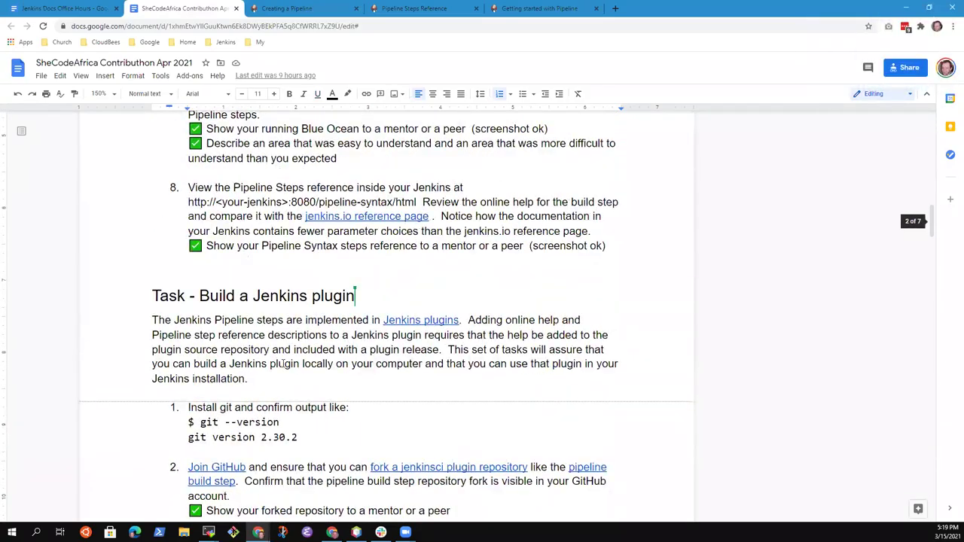
pyautogui.scroll(2, 300, 372)
pyautogui.scroll(-2, 301, 372)
pyautogui.scroll(3, 303, 372)
pyautogui.scroll(-5, 303, 372)
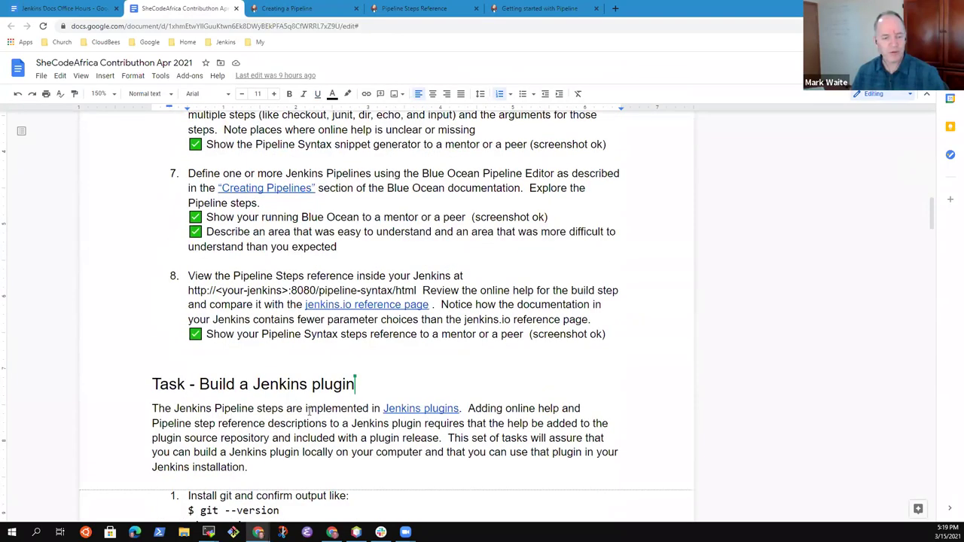
pyautogui.scroll(-2, 301, 442)
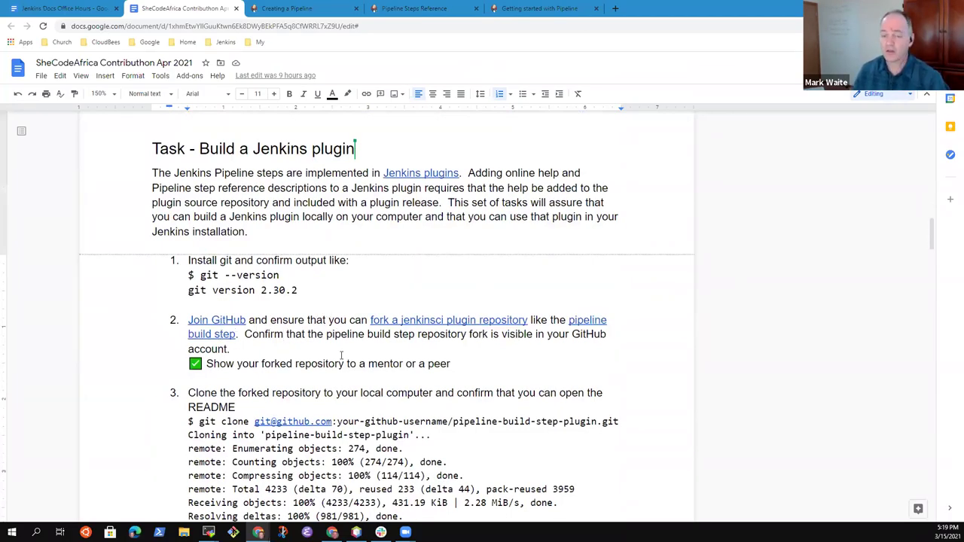
pyautogui.scroll(3, 341, 366)
pyautogui.scroll(5, 339, 377)
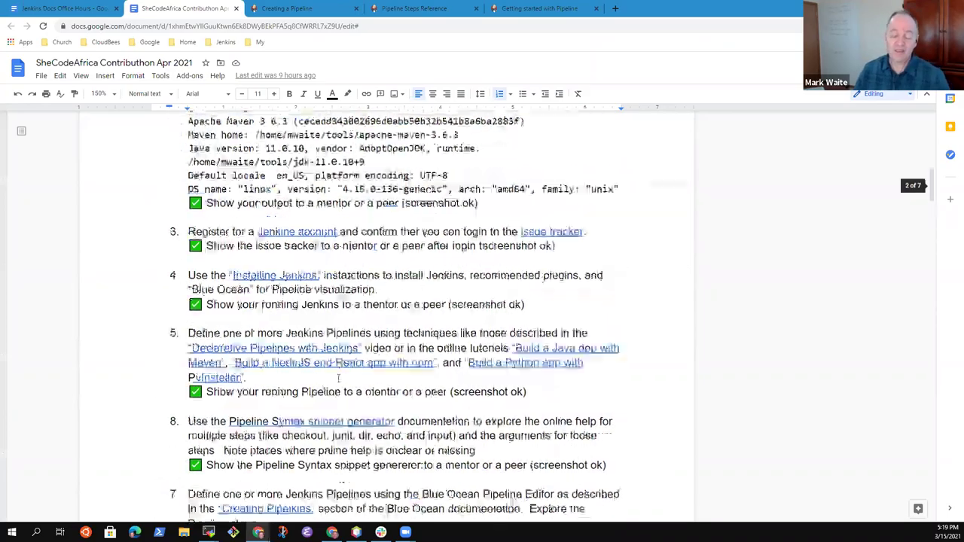
pyautogui.scroll(-3, 358, 325)
pyautogui.scroll(-1, 358, 326)
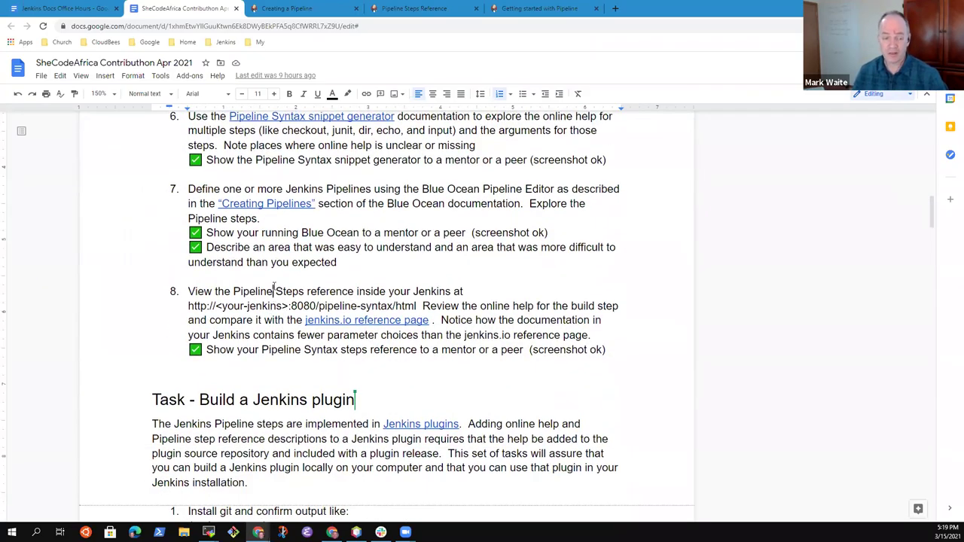
# Step: Select lines in items 7 and 5 and the snippet generator description in item 6, then deselect
pyautogui.press('Home')
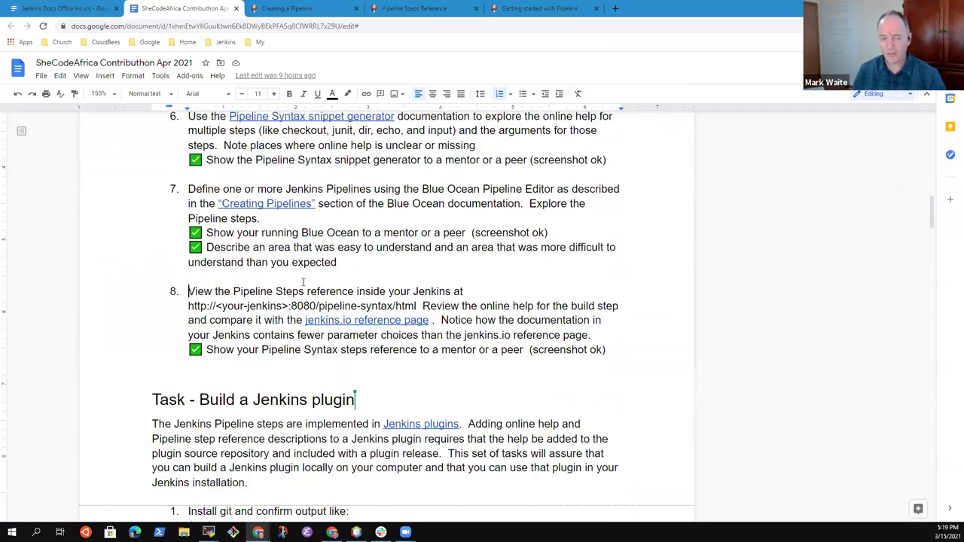
pyautogui.scroll(1, 377, 284)
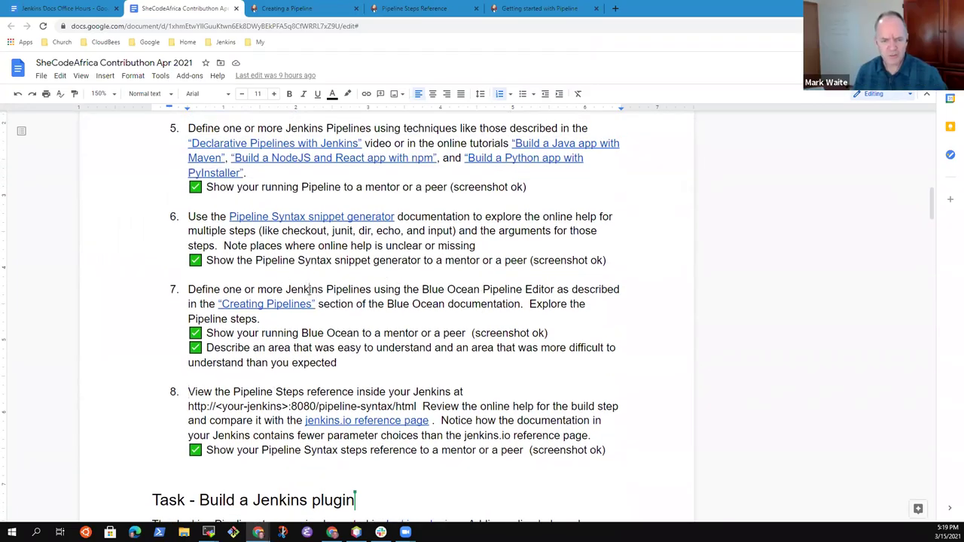
pyautogui.hotkey('shift', 'End')
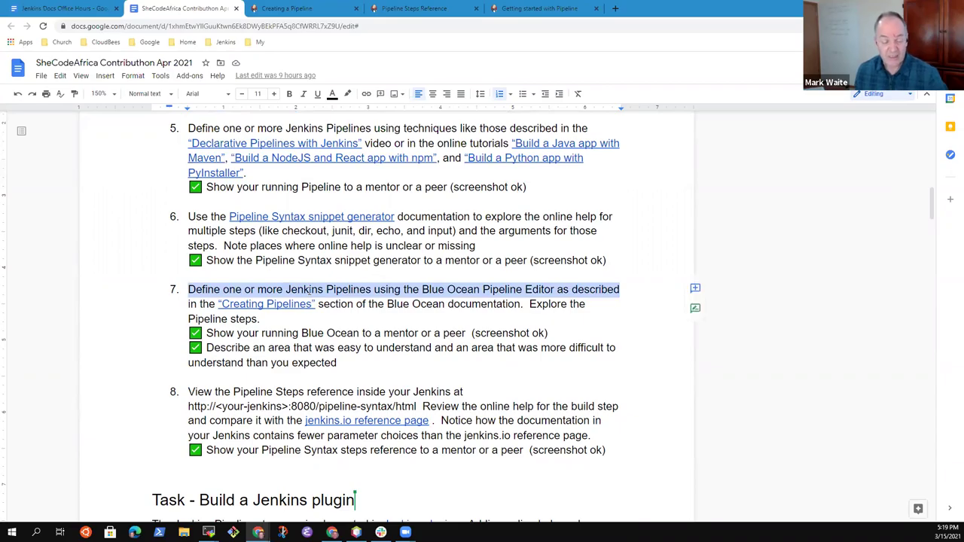
pyautogui.click(457, 129)
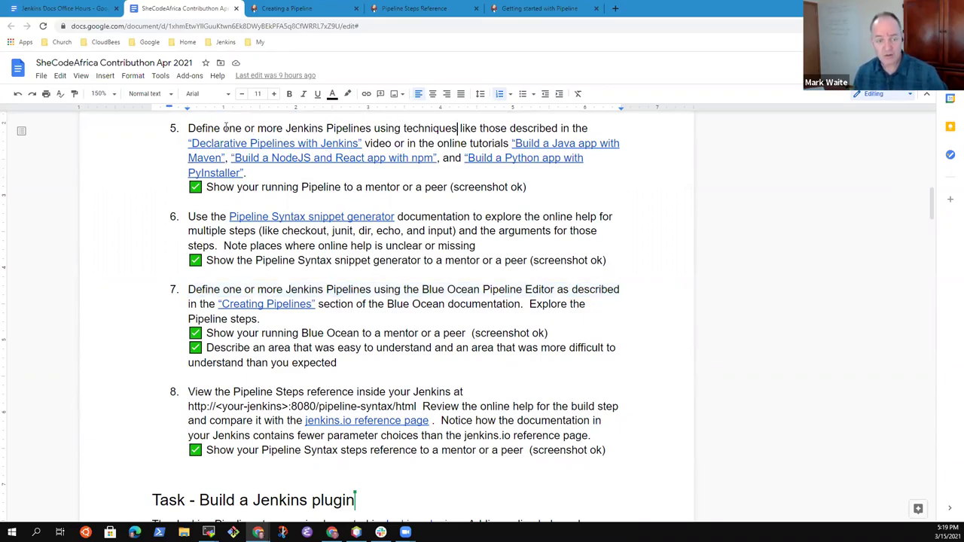
pyautogui.moveTo(223, 130); pyautogui.dragTo(455, 234)
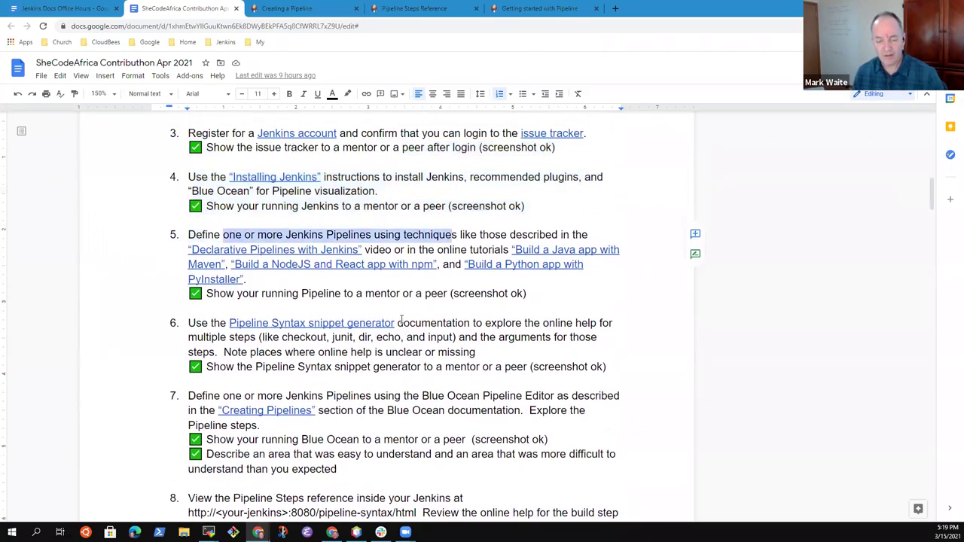
pyautogui.moveTo(396, 323); pyautogui.dragTo(498, 337)
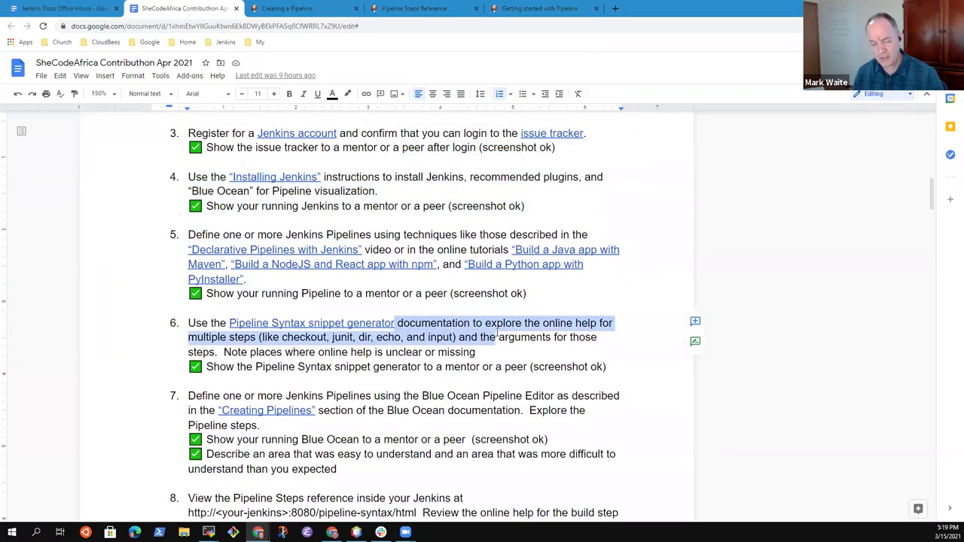
pyautogui.click(349, 398)
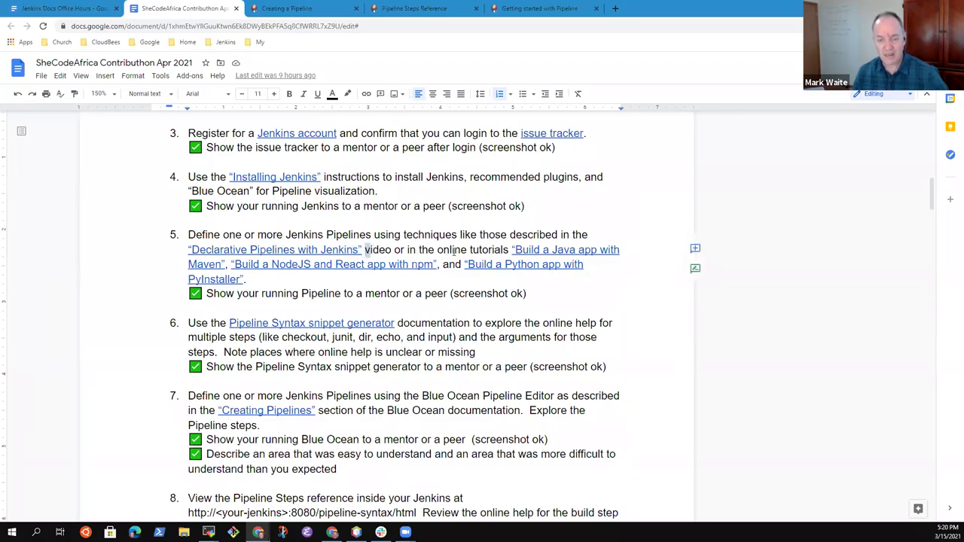
# Step: Mark 'online tutorials' in item 5, deselect it, and scroll down to the Build a Jenkins plugin list
pyautogui.moveTo(437, 250); pyautogui.dragTo(509, 248)
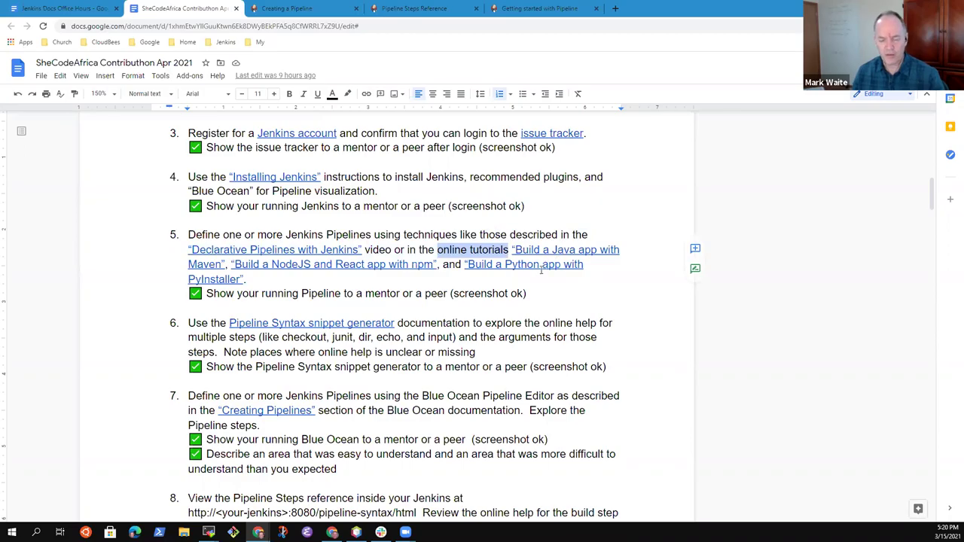
pyautogui.click(428, 256)
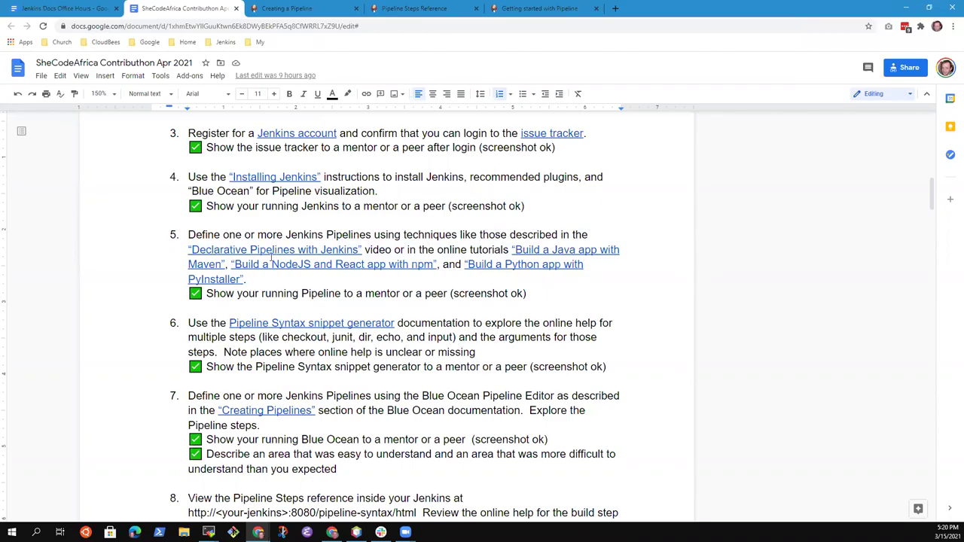
pyautogui.scroll(-4, 424, 249)
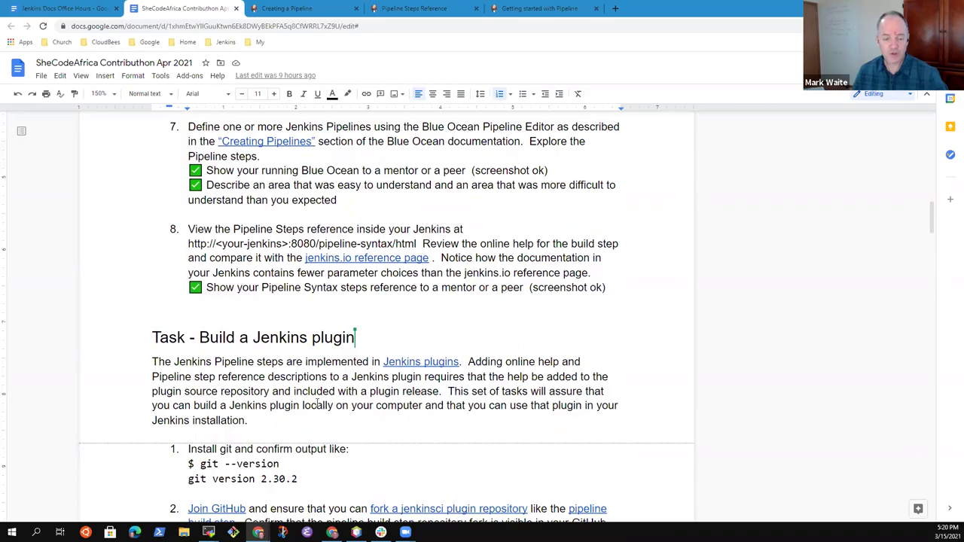
pyautogui.scroll(-4, 318, 404)
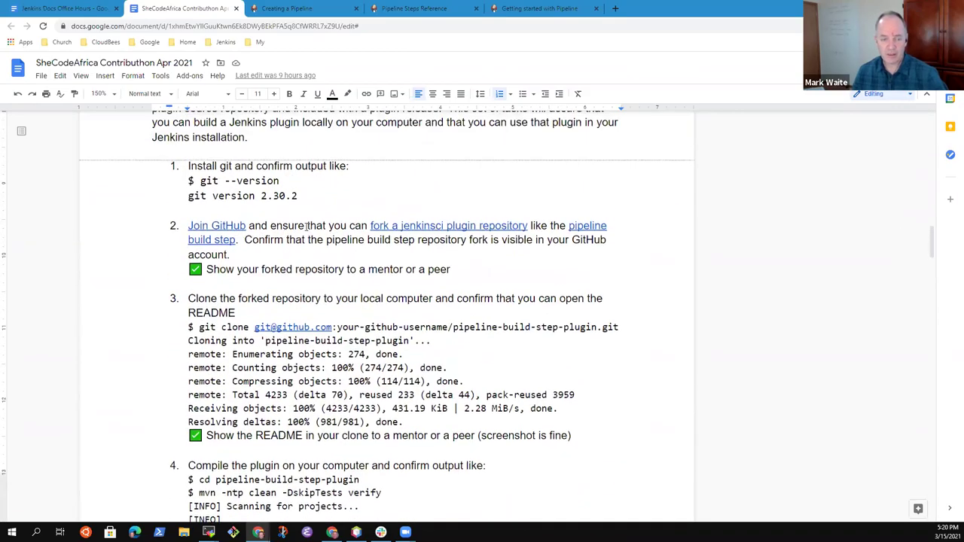
# Step: Select the plugin task's Join GitHub item, narrow it to 'Join GitHub and', and move back to item 5
pyautogui.press('Home')
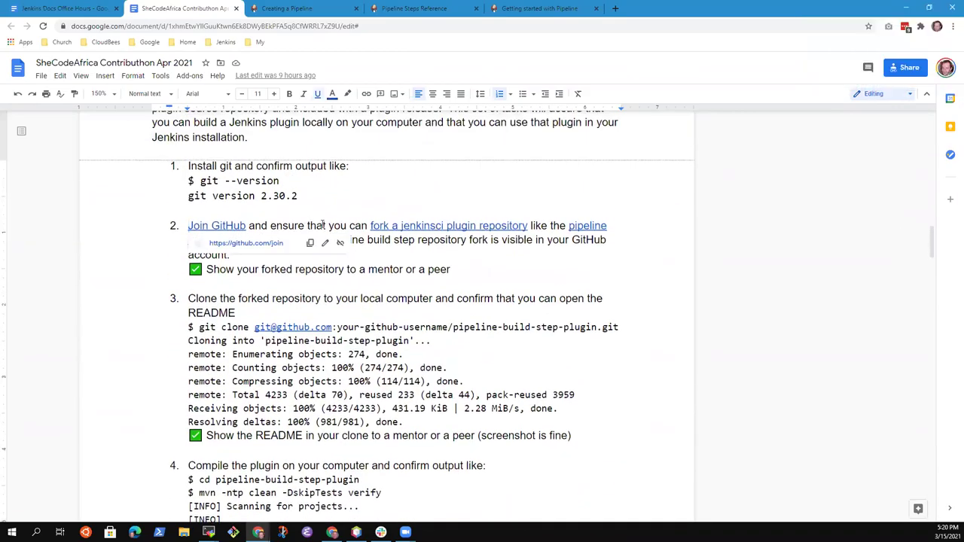
pyautogui.tripleClick(323, 226)
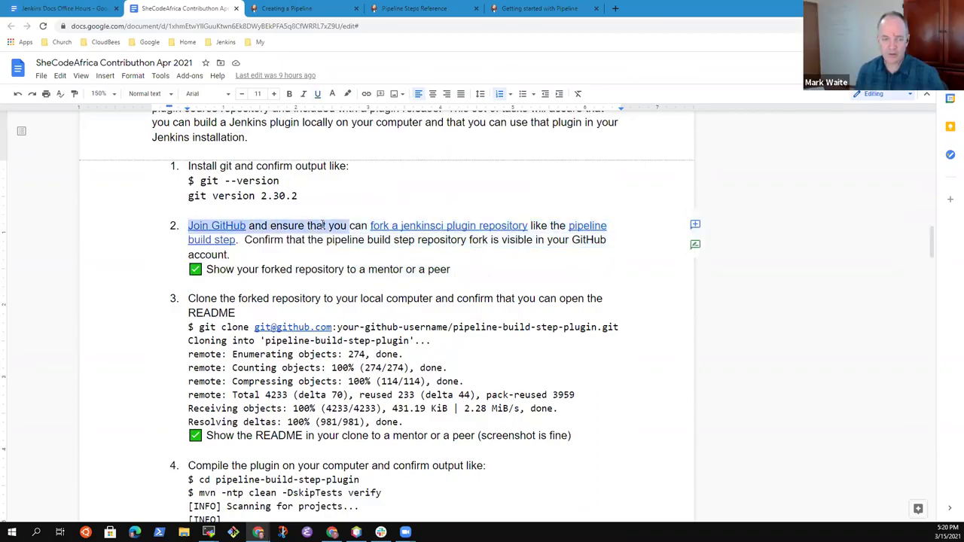
pyautogui.tripleClick(323, 225)
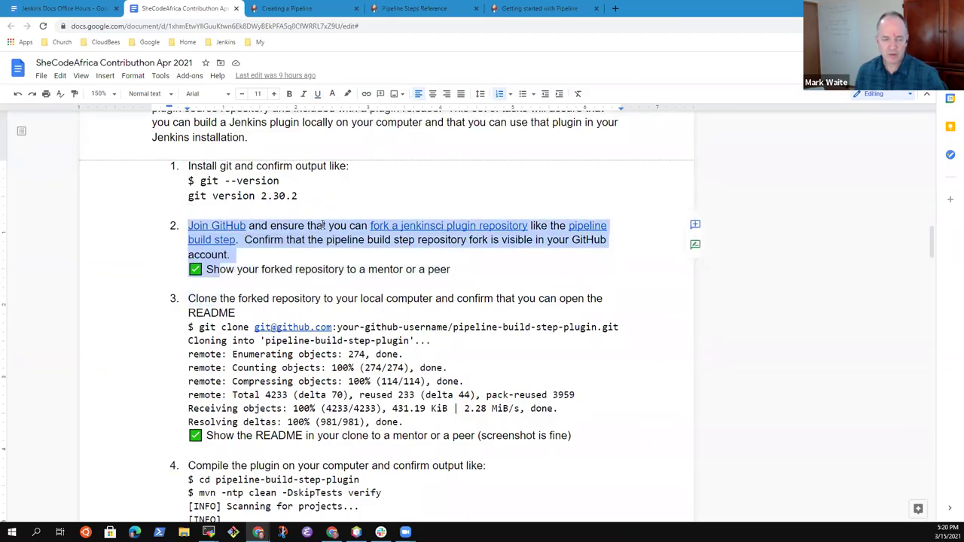
pyautogui.hotkey('ctrl', 'shift', 'Left')
pyautogui.hotkey('ctrl', 'shift', 'Left')
pyautogui.hotkey('ctrl', 'shift', 'Left')
pyautogui.hotkey('ctrl', 'shift', 'Left')
pyautogui.hotkey('ctrl', 'shift', 'Left')
pyautogui.hotkey('ctrl', 'shift', 'Left')
pyautogui.hotkey('ctrl', 'shift', 'Left')
pyautogui.hotkey('ctrl', 'shift', 'Left')
pyautogui.hotkey('ctrl', 'shift', 'Left')
pyautogui.hotkey('ctrl', 'shift', 'Left')
pyautogui.hotkey('ctrl', 'shift', 'Left')
pyautogui.hotkey('ctrl', 'shift', 'Left')
pyautogui.hotkey('ctrl', 'shift', 'Left')
pyautogui.hotkey('ctrl', 'shift', 'Left')
pyautogui.hotkey('ctrl', 'c')
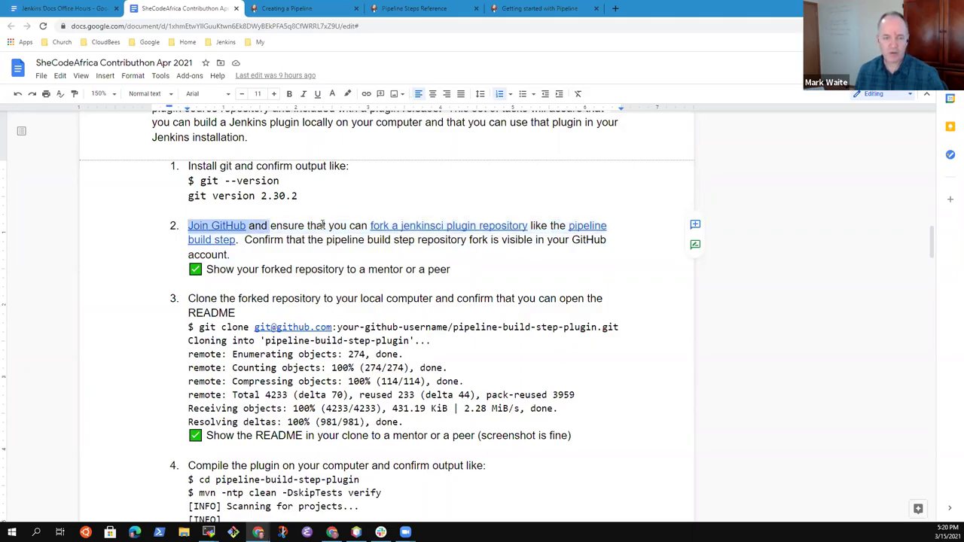
pyautogui.press('Up')
pyautogui.press('Up')
pyautogui.press('Up')
pyautogui.press('Up')
pyautogui.press('Up')
pyautogui.press('Up')
pyautogui.press('Up')
pyautogui.press('Up')
pyautogui.press('Up')
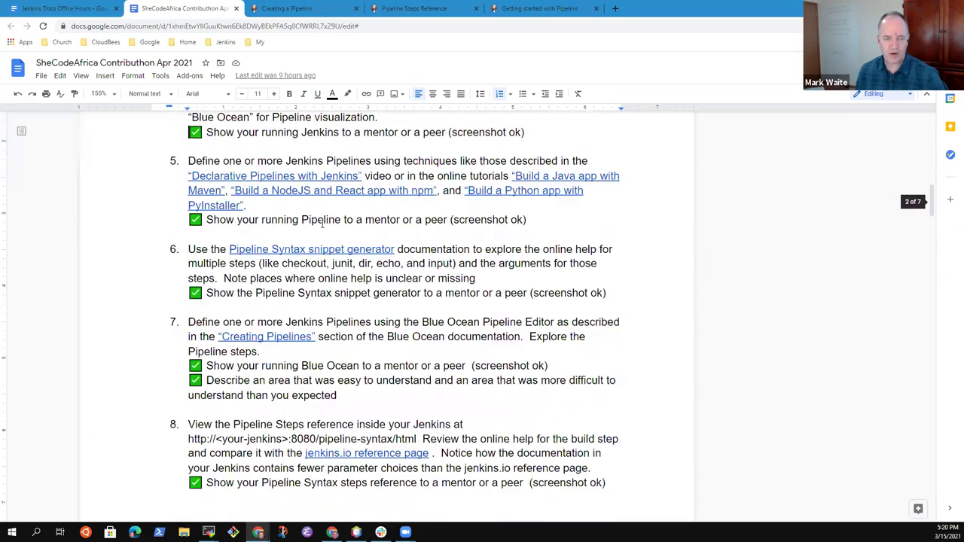
pyautogui.scroll(3, 323, 223)
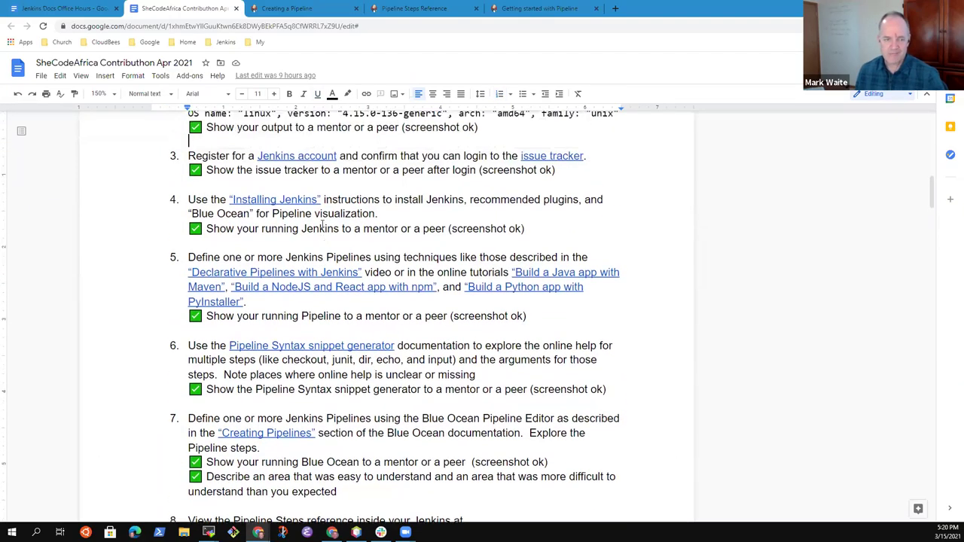
pyautogui.press('Down')
pyautogui.press('Down')
pyautogui.press('Down')
pyautogui.press('Down')
pyautogui.press('Down')
pyautogui.press('Down')
pyautogui.press('Down')
pyautogui.press('Down')
pyautogui.press('Down')
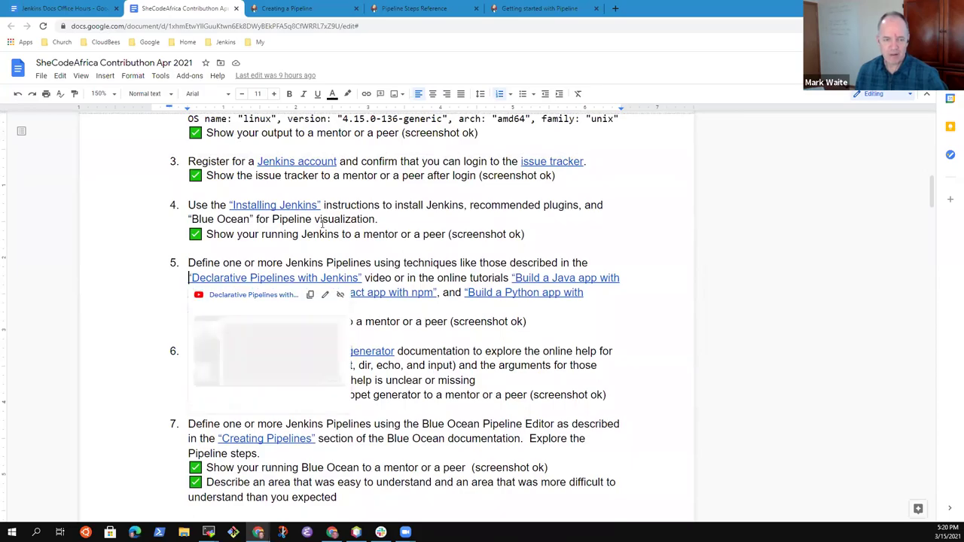
# Step: Insert a new item 5 containing the pasted 'Join GitHub' text followed by 'and'
pyautogui.press('Up')
pyautogui.press('Return')
pyautogui.press('Up')
pyautogui.hotkey('ctrl', 'v')
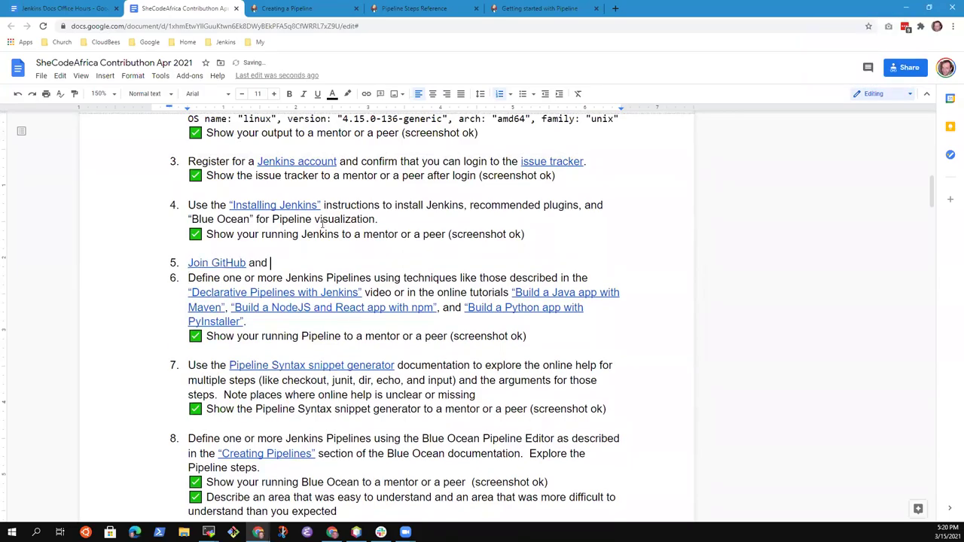
pyautogui.press('BackSpace')
pyautogui.press('BackSpace')
pyautogui.press('BackSpace')
pyautogui.press('BackSpace')
pyautogui.press('Down')
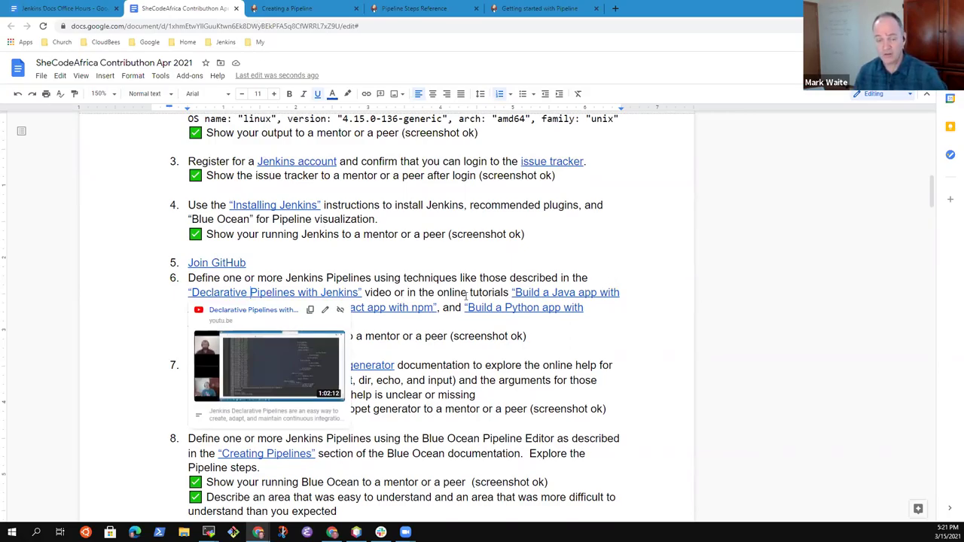
pyautogui.click(564, 292)
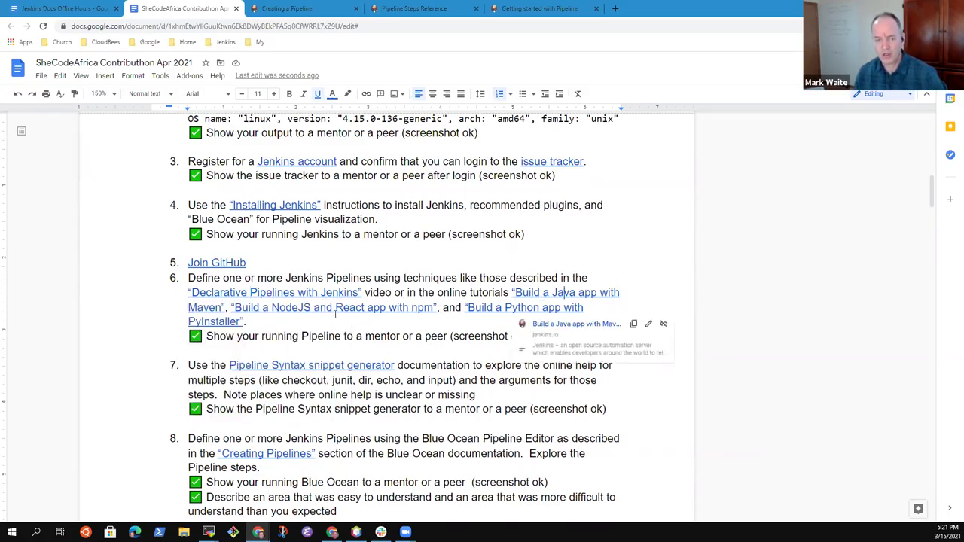
pyautogui.click(260, 261)
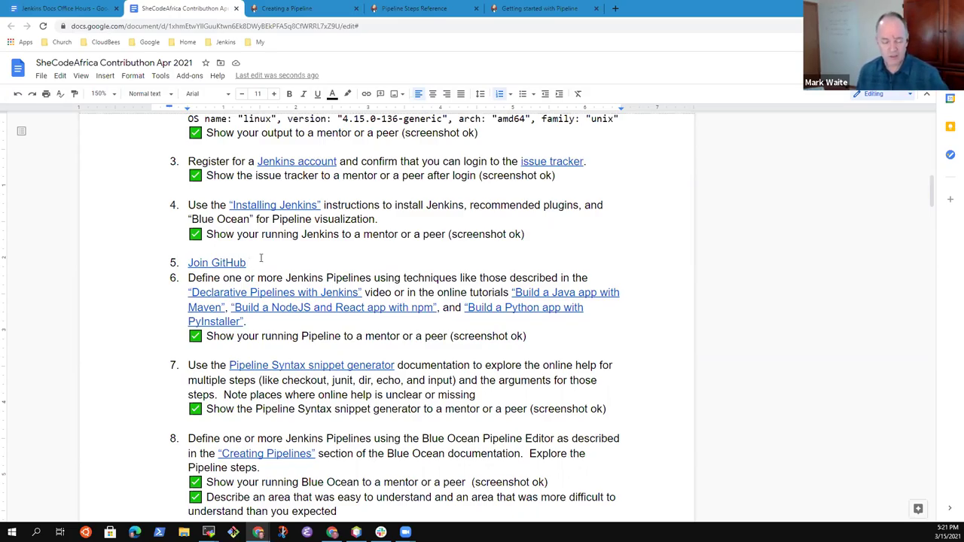
pyautogui.write('and')
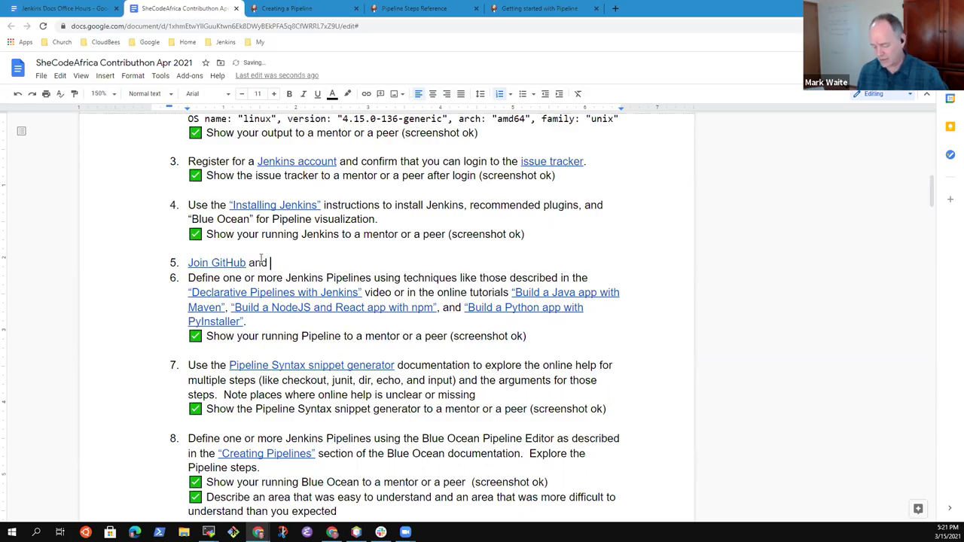
# Step: Move the full Join GitHub and fork step from the plugin task into item 5
pyautogui.scroll(-5, 262, 258)
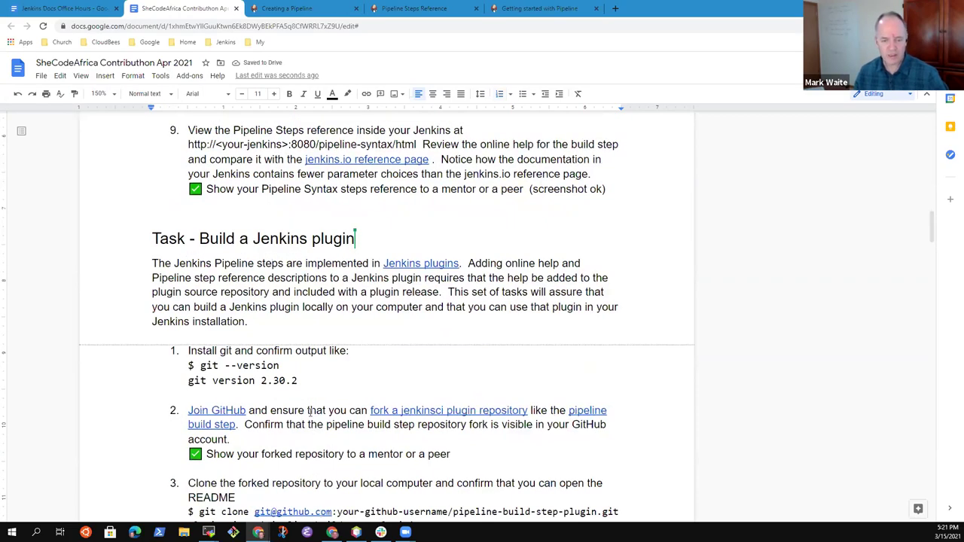
pyautogui.click(309, 411)
pyautogui.press('Home')
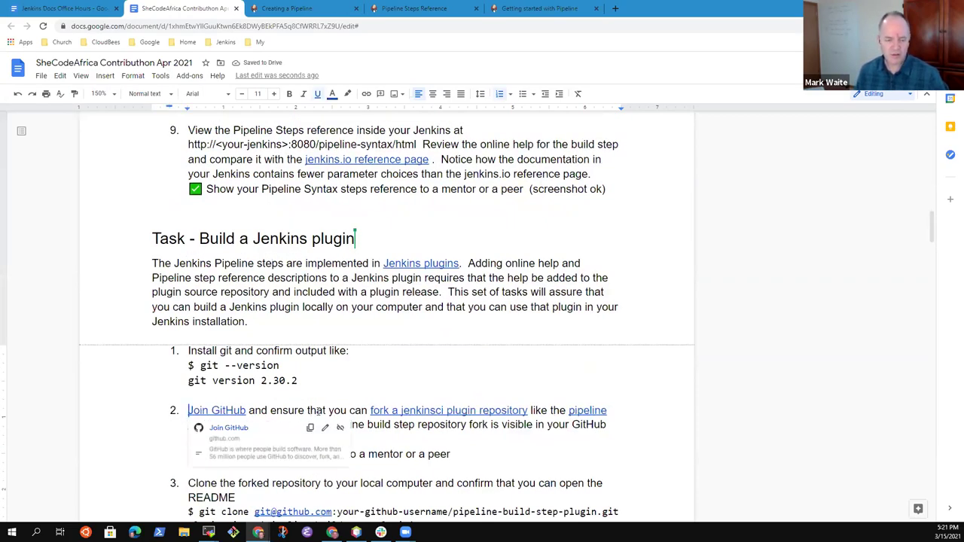
pyautogui.hotkey('shift', 'Down')
pyautogui.hotkey('shift', 'Down')
pyautogui.hotkey('shift', 'Down')
pyautogui.hotkey('shift', 'Down')
pyautogui.hotkey('ctrl', 'c')
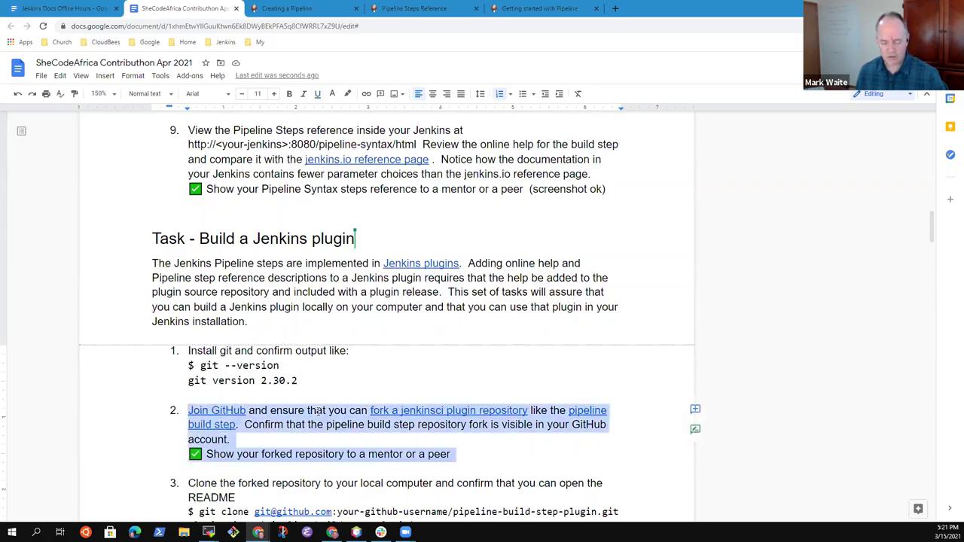
pyautogui.press('BackSpace')
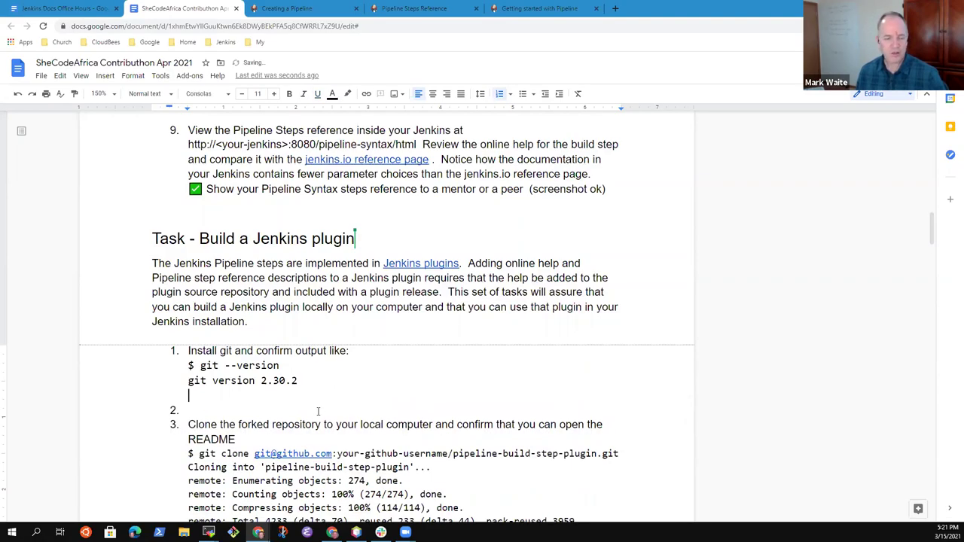
pyautogui.scroll(5, 318, 411)
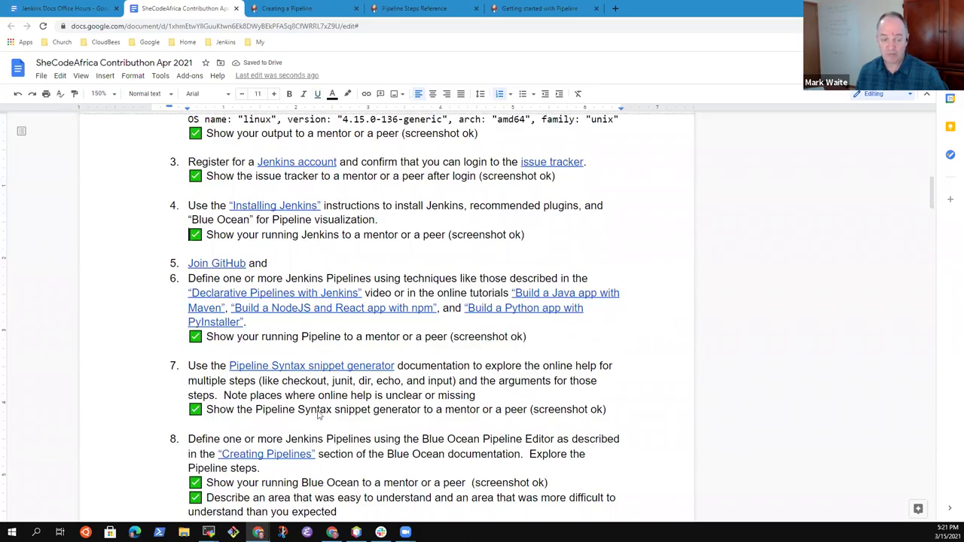
pyautogui.press('Up')
pyautogui.press('Up')
pyautogui.press('Up')
pyautogui.press('Up')
pyautogui.press('Up')
pyautogui.hotkey('shift', 'End')
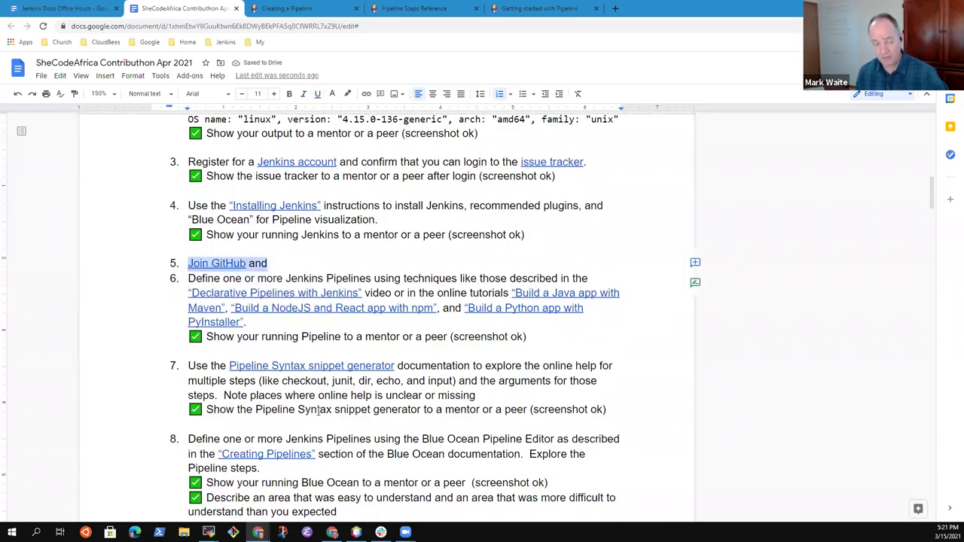
pyautogui.hotkey('ctrl', 'v')
pyautogui.press('Delete')
# Step: Remove the empty plugin item 2 so Clone becomes item 2, then preview the Maven tutorial link
pyautogui.press('Down')
pyautogui.press('Down')
pyautogui.press('Down')
pyautogui.press('Down')
pyautogui.press('Down')
pyautogui.press('Down')
pyautogui.press('Down')
pyautogui.press('Down')
pyautogui.press('Down')
pyautogui.press('Down')
pyautogui.press('Down')
pyautogui.press('Down')
pyautogui.press('Down')
pyautogui.press('Down')
pyautogui.press('Down')
pyautogui.press('Down')
pyautogui.press('Down')
pyautogui.press('Down')
pyautogui.press('Down')
pyautogui.press('Down')
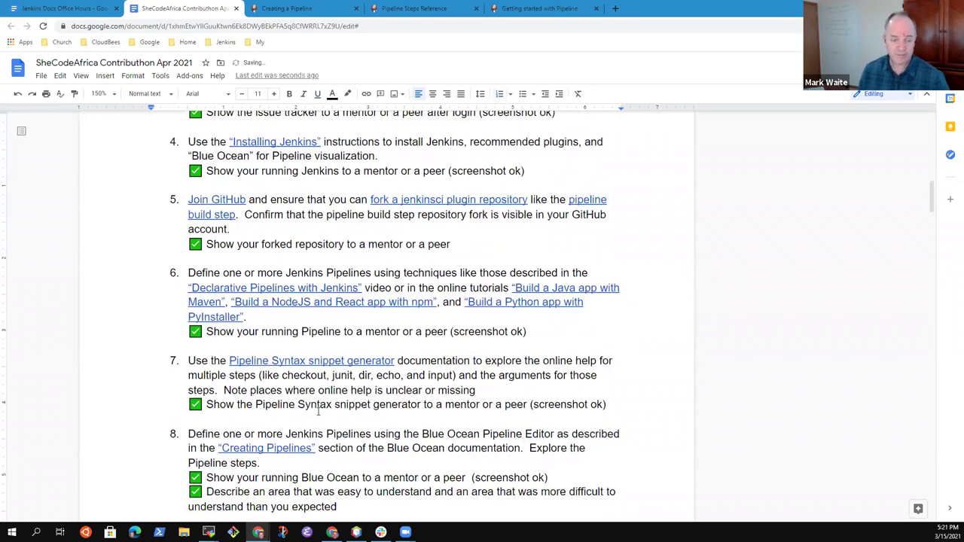
pyautogui.press('Down')
pyautogui.press('Delete')
pyautogui.press('Up')
pyautogui.press('Up')
pyautogui.press('Up')
pyautogui.press('Up')
pyautogui.press('Up')
pyautogui.press('Up')
pyautogui.press('Up')
pyautogui.press('Up')
pyautogui.press('Up')
pyautogui.press('Up')
pyautogui.press('Up')
pyautogui.press('Up')
pyautogui.press('Up')
pyautogui.press('Up')
pyautogui.press('Up')
pyautogui.press('Up')
pyautogui.press('Up')
pyautogui.press('Up')
pyautogui.press('Up')
pyautogui.press('Up')
pyautogui.press('Up')
pyautogui.press('Up')
pyautogui.press('Up')
pyautogui.press('Up')
pyautogui.press('Up')
pyautogui.press('Up')
pyautogui.press('Up')
pyautogui.press('Up')
pyautogui.press('Up')
pyautogui.press('Up')
pyautogui.press('Up')
pyautogui.press('Up')
pyautogui.press('Up')
pyautogui.press('Up')
pyautogui.press('Up')
pyautogui.press('Up')
pyautogui.press('Up')
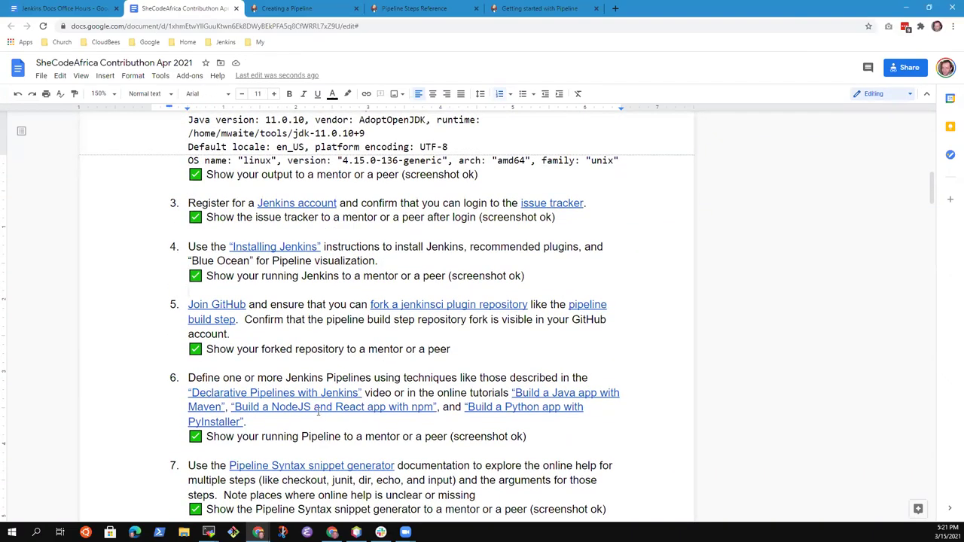
pyautogui.press('Down')
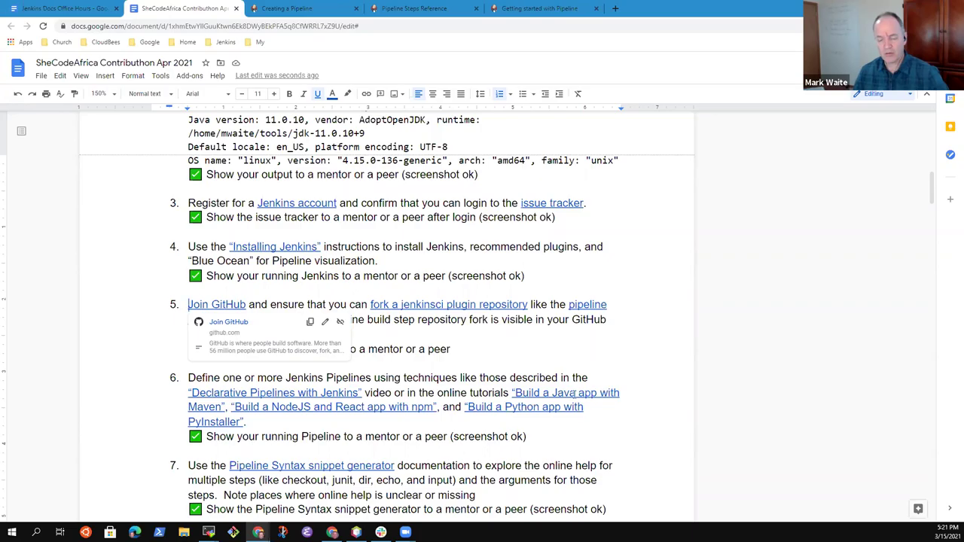
pyautogui.click(484, 378)
pyautogui.click(567, 395)
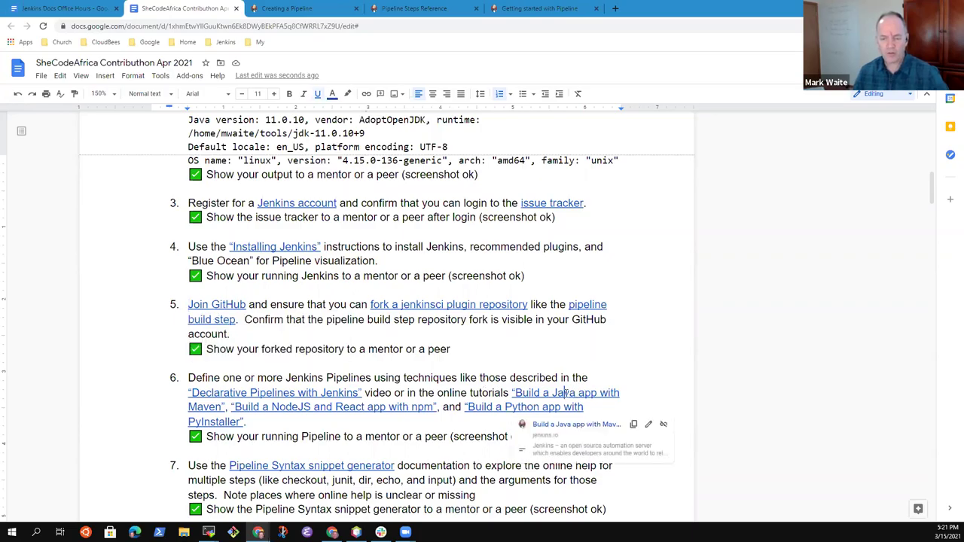
# Step: Open the Build a Java app with Maven tutorial, skim it, and briefly recheck the notes
pyautogui.click(585, 426)
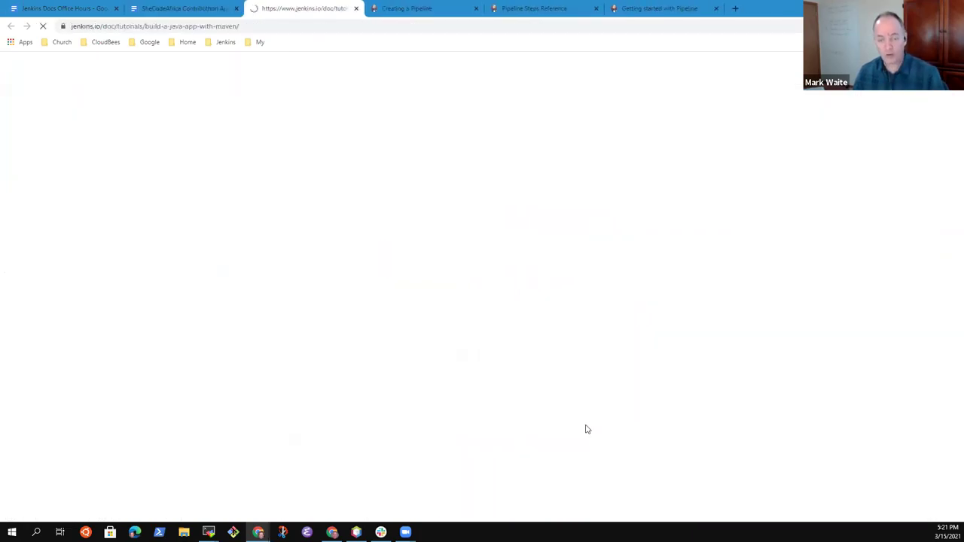
pyautogui.scroll(-5, 458, 309)
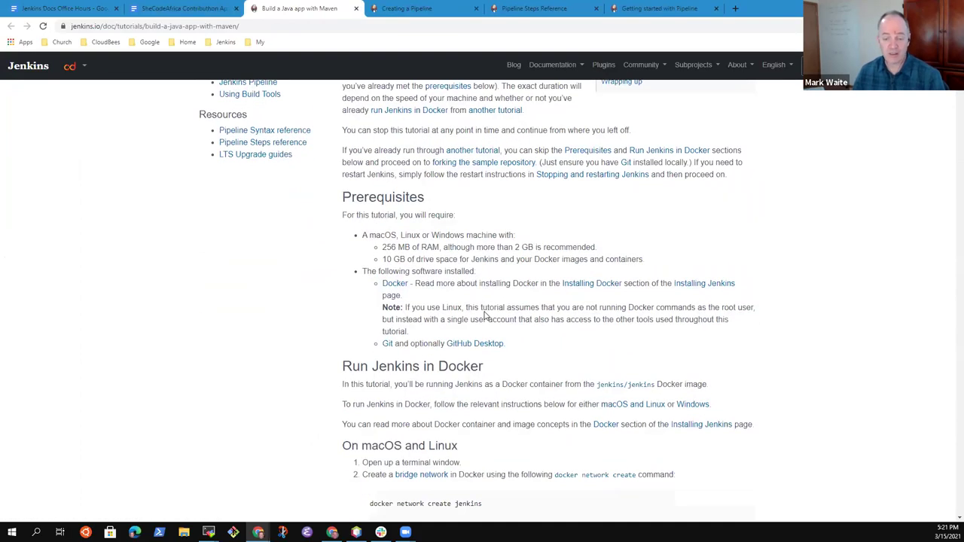
pyautogui.scroll(-15, 537, 278)
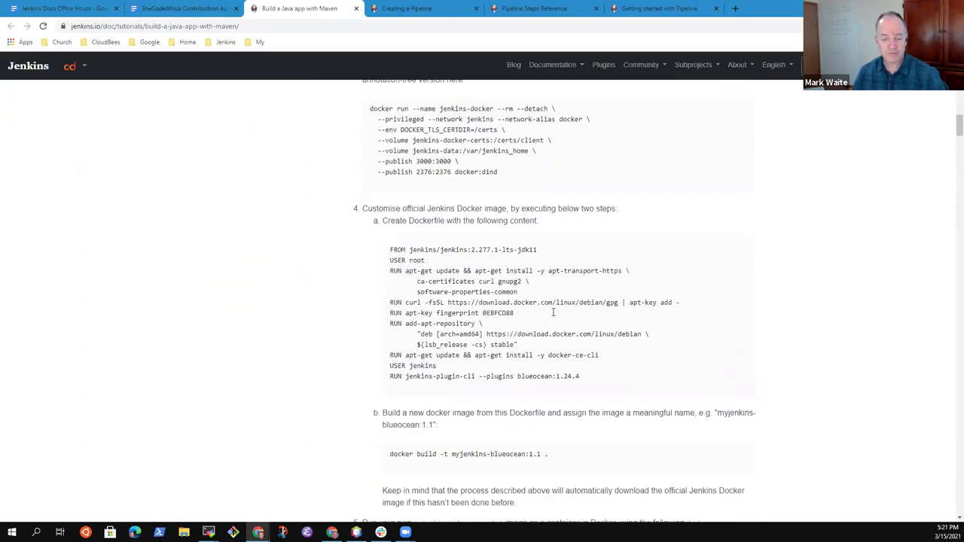
pyautogui.scroll(-15, 557, 315)
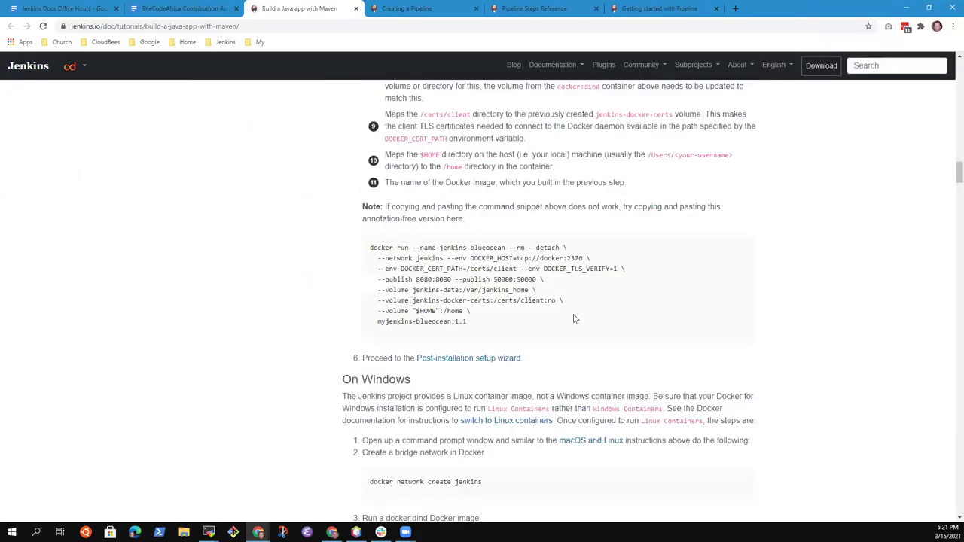
pyautogui.scroll(-15, 574, 319)
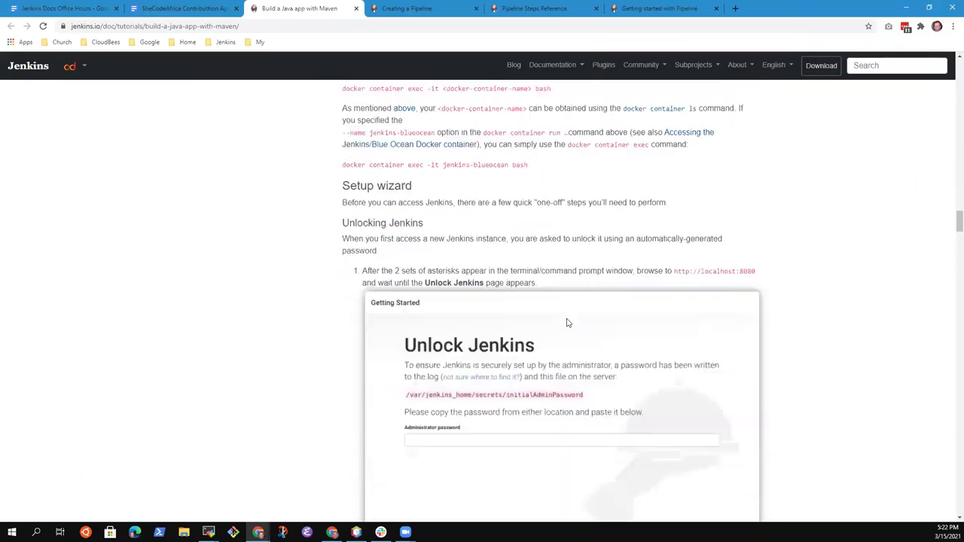
pyautogui.click(193, 11)
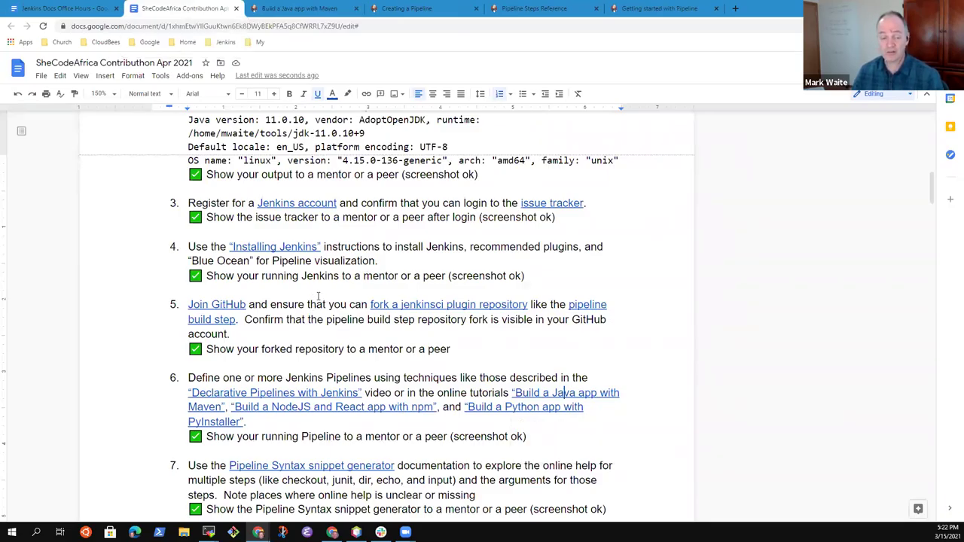
pyautogui.scroll(5, 318, 296)
pyautogui.scroll(-1, 356, 291)
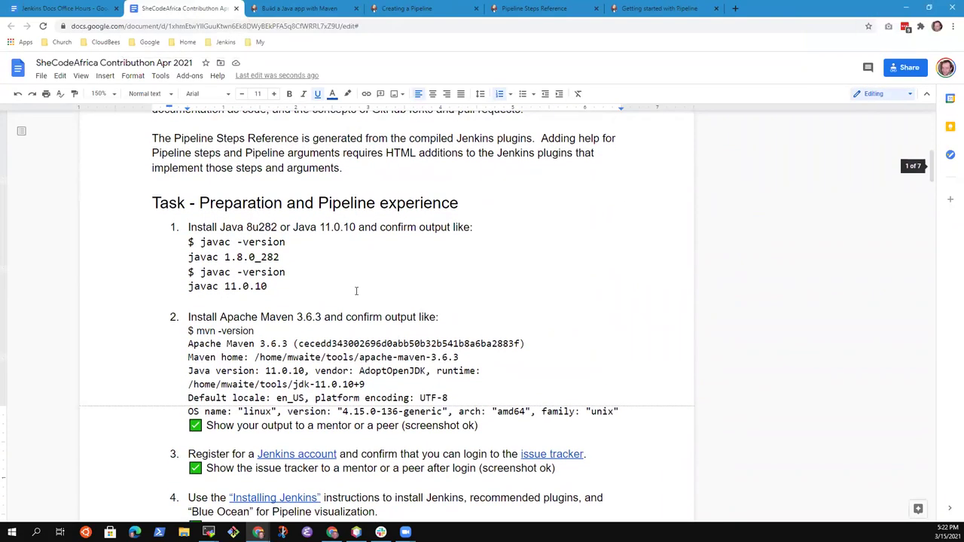
pyautogui.scroll(-3, 356, 291)
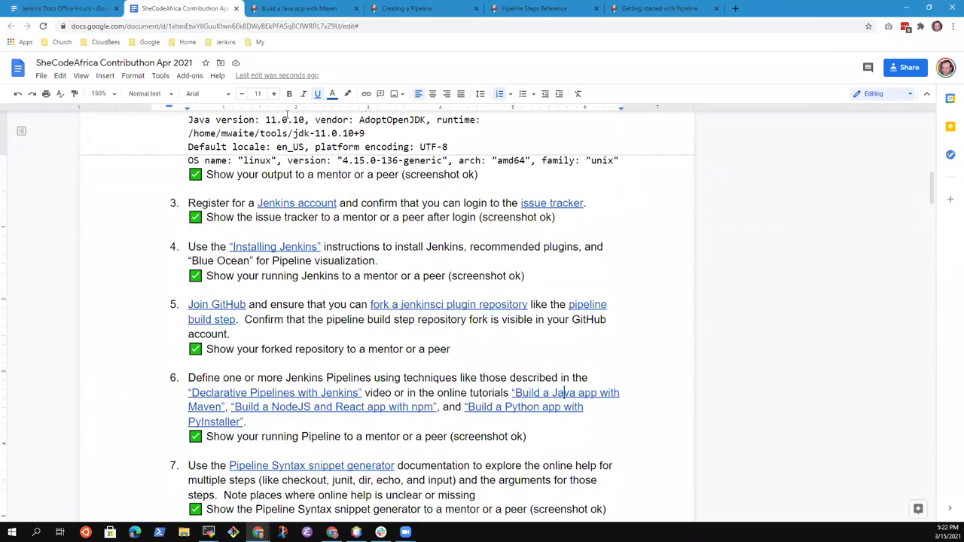
pyautogui.click(290, 8)
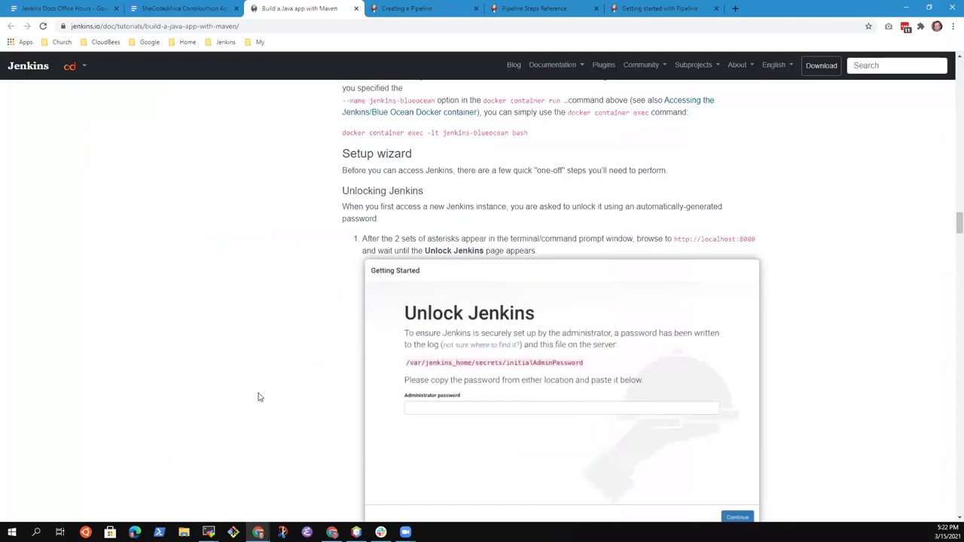
pyautogui.scroll(10, 258, 397)
# Step: Search the tutorial for 'fork' and jump to the Fork and clone the sample repository section
pyautogui.hotkey('ctrl', 'f')
pyautogui.write('fork')
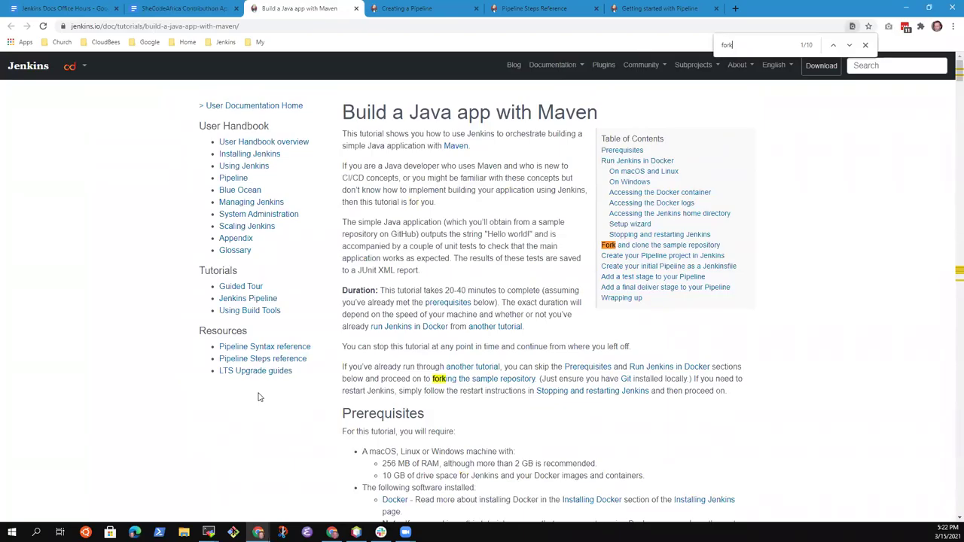
pyautogui.click(648, 244)
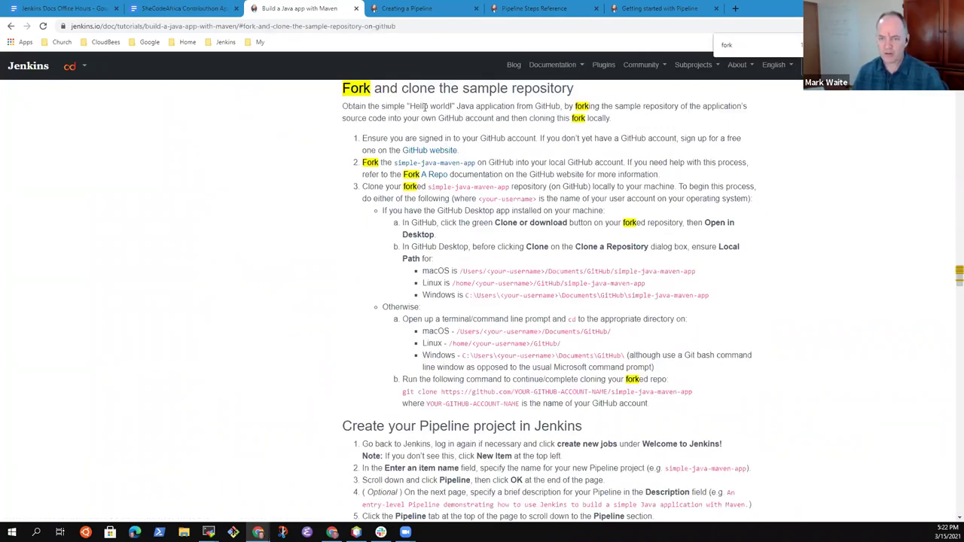
pyautogui.press('Escape')
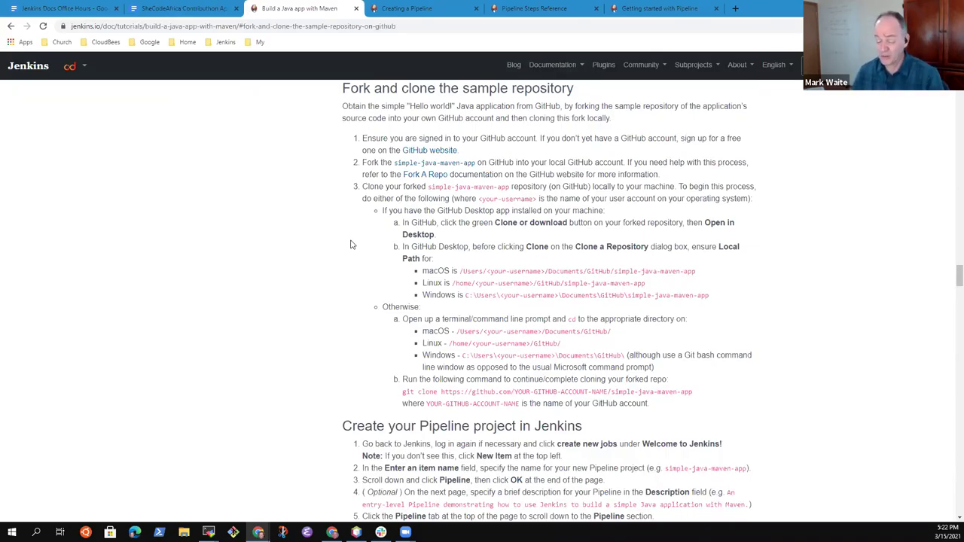
# Step: Back in the notes, preview the Declarative Pipelines video and Build a Python app links, then move to item 7
pyautogui.click(193, 11)
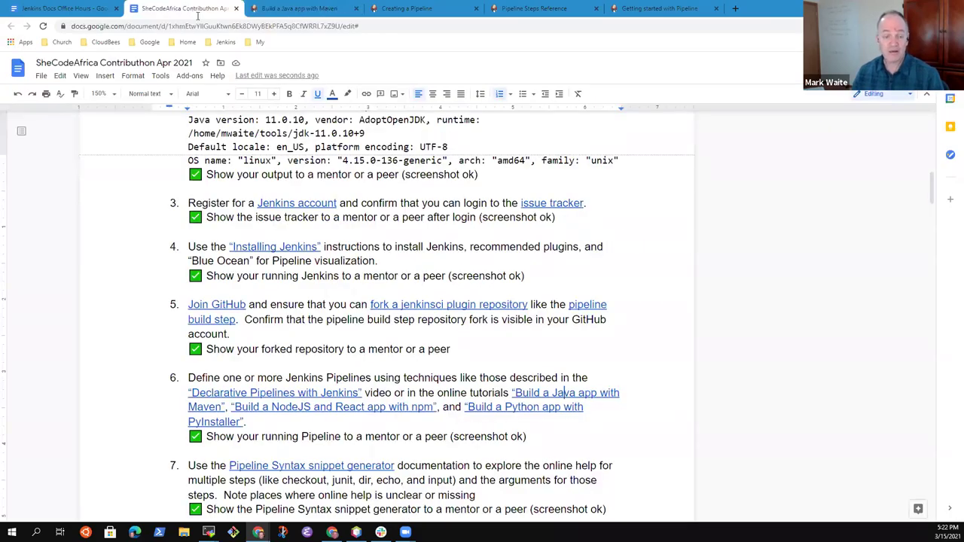
pyautogui.scroll(2, 352, 239)
pyautogui.scroll(1, 352, 239)
pyautogui.scroll(-5, 351, 240)
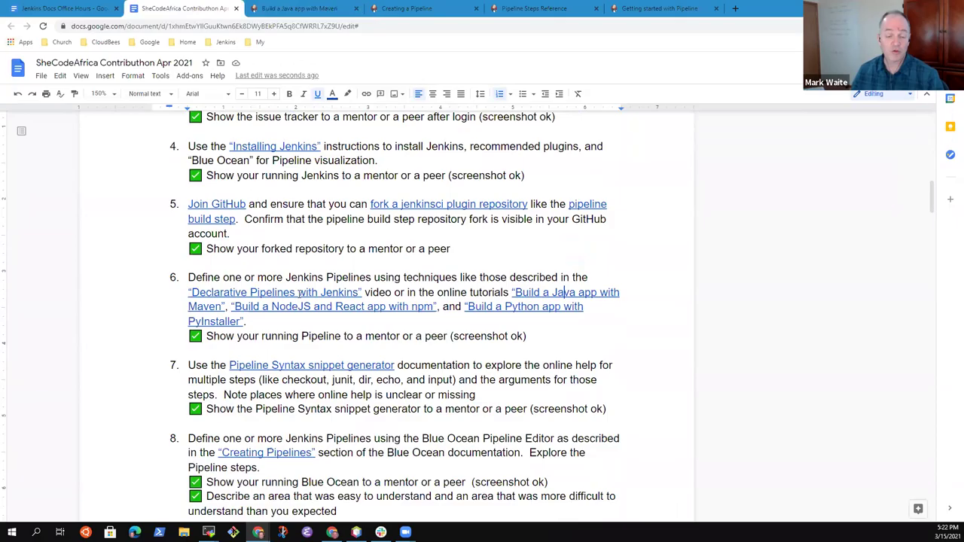
pyautogui.click(299, 293)
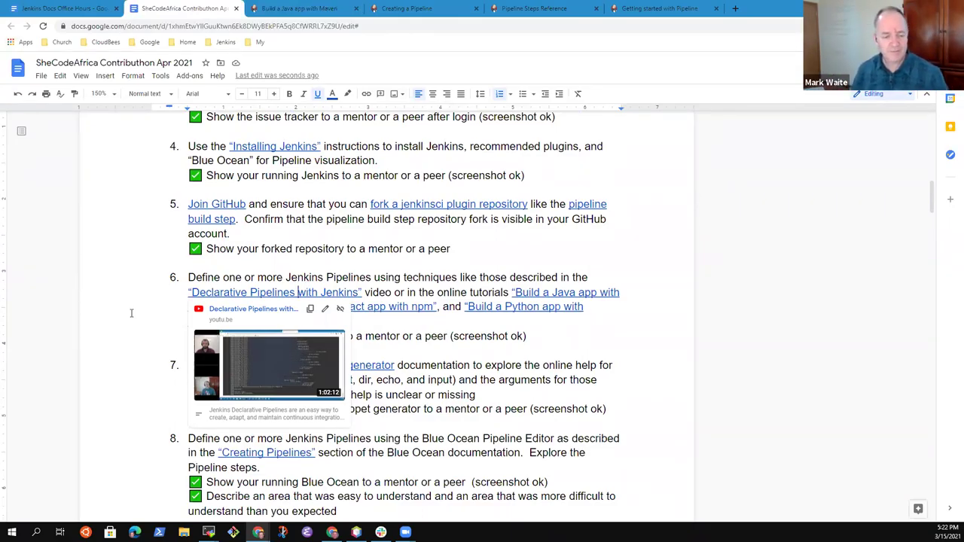
pyautogui.click(112, 324)
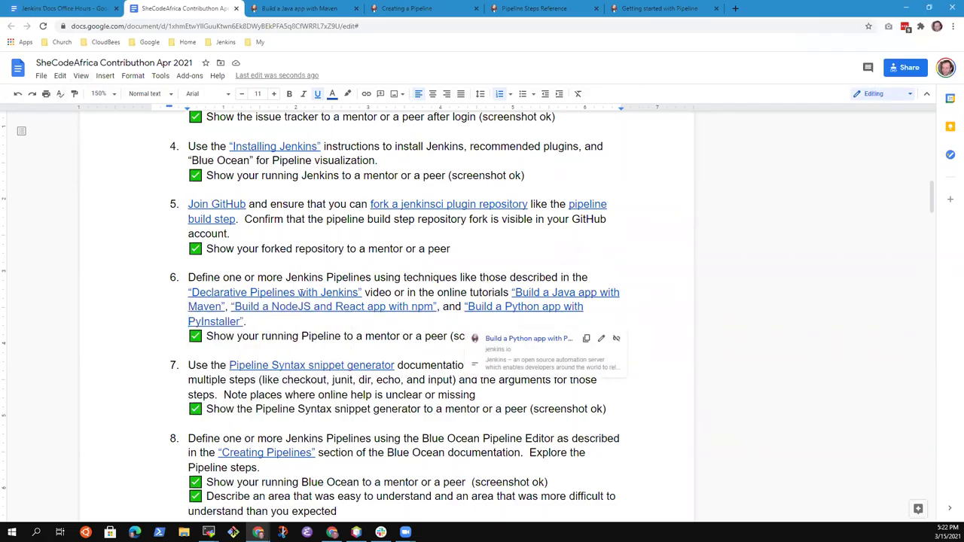
pyautogui.click(401, 280)
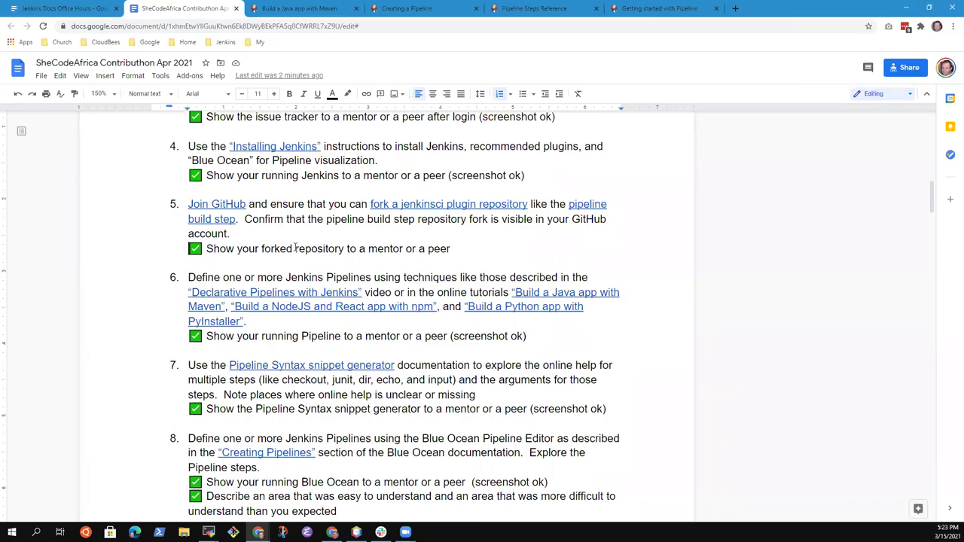
pyautogui.press('Down')
pyautogui.press('Down')
pyautogui.press('Down')
pyautogui.press('Down')
pyautogui.press('Down')
pyautogui.press('Down')
pyautogui.press('Down')
pyautogui.press('Down')
pyautogui.press('Down')
pyautogui.press('Down')
pyautogui.press('Down')
pyautogui.press('Down')
pyautogui.press('Down')
pyautogui.press('Down')
pyautogui.press('Down')
pyautogui.press('Down')
pyautogui.press('Down')
pyautogui.press('Down')
pyautogui.press('Down')
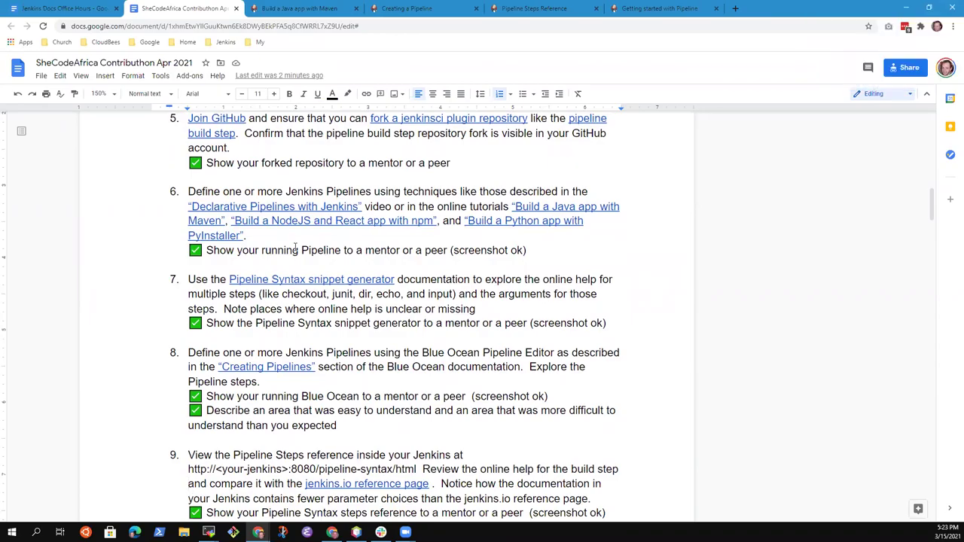
pyautogui.press('Down')
pyautogui.press('Down')
pyautogui.press('Down')
pyautogui.press('Down')
pyautogui.press('Down')
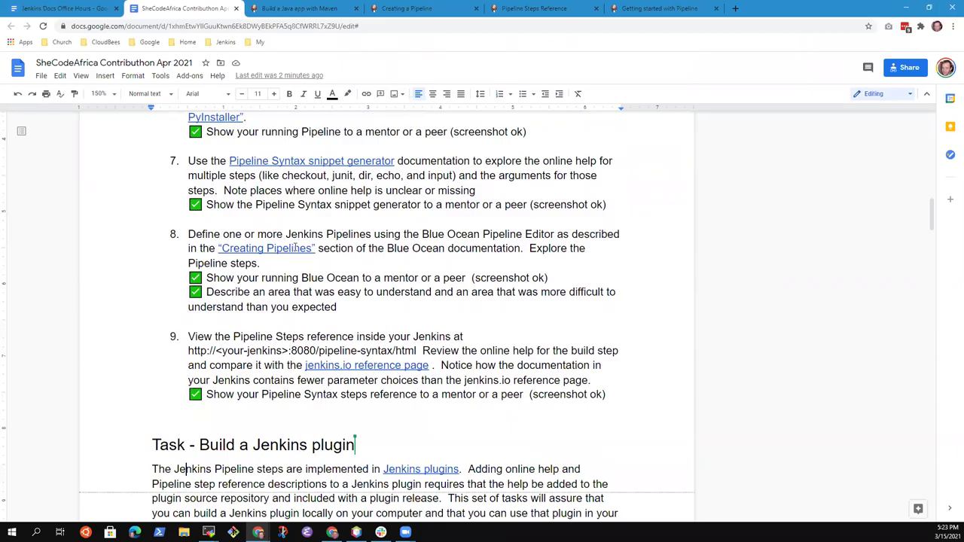
pyautogui.press('Up')
pyautogui.press('Up')
pyautogui.press('Up')
pyautogui.press('Up')
pyautogui.press('Up')
pyautogui.press('Up')
pyautogui.press('Up')
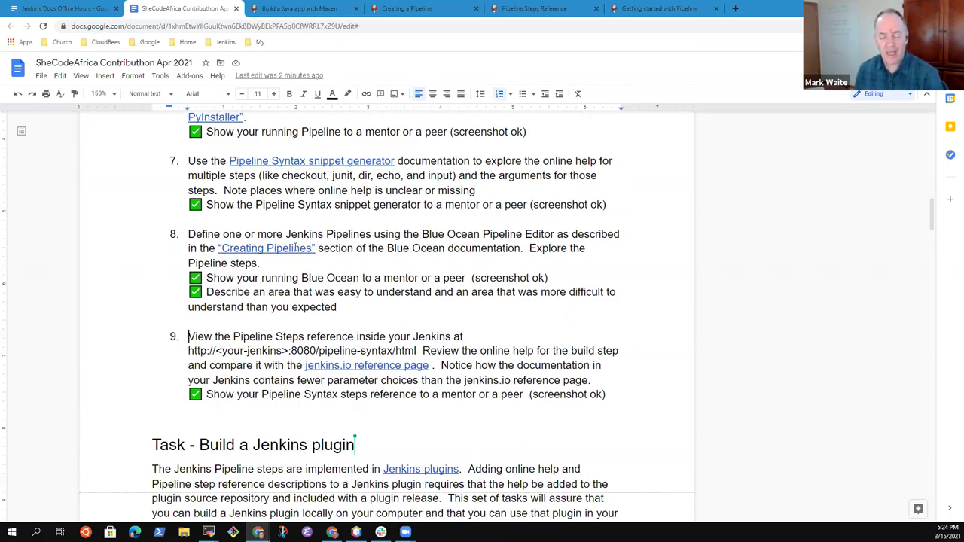
pyautogui.click(198, 336)
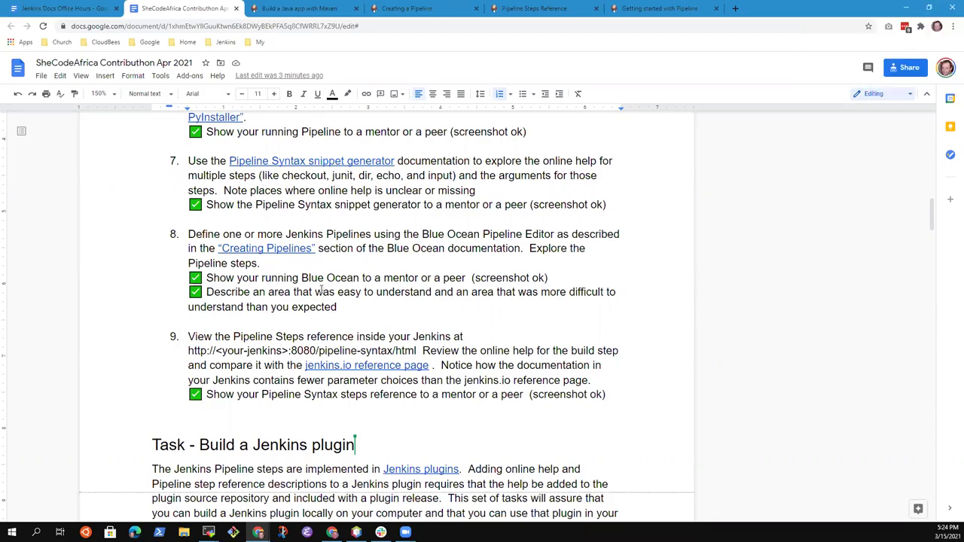
pyautogui.press('Up')
pyautogui.press('Up')
pyautogui.press('Up')
pyautogui.press('Up')
pyautogui.press('Up')
pyautogui.press('Up')
pyautogui.press('Up')
pyautogui.press('Up')
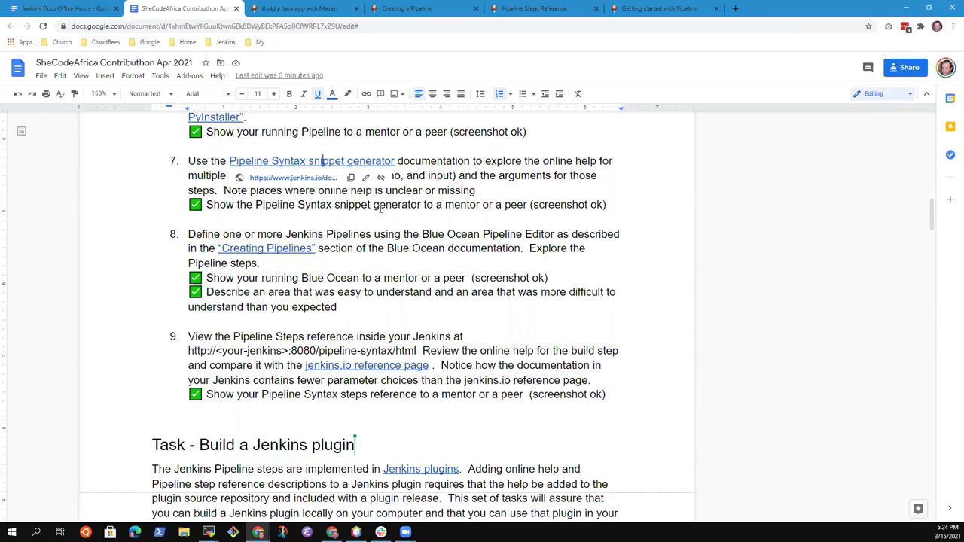
pyautogui.click(428, 175)
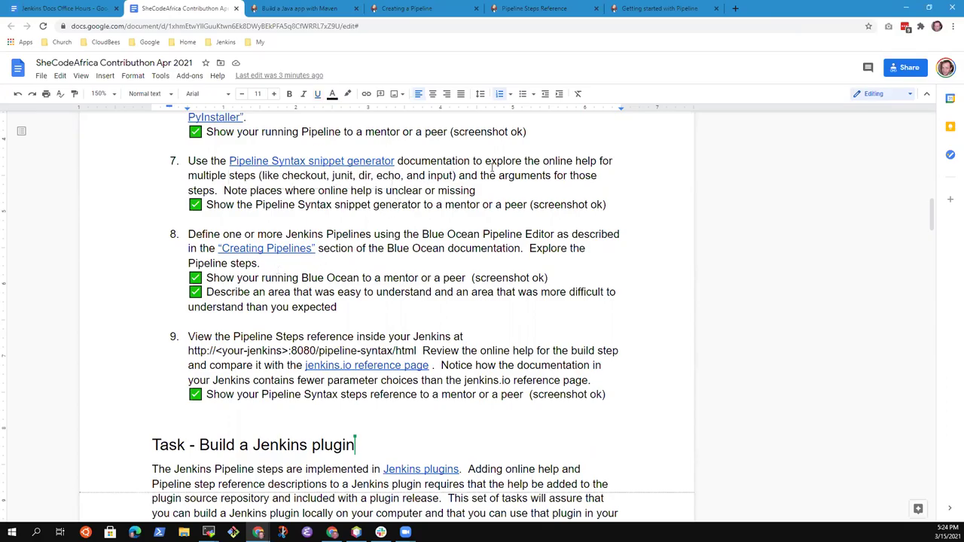
pyautogui.hotkey('ctrl', 'Left')
pyautogui.hotkey('ctrl', 'Left')
pyautogui.press('Left')
pyautogui.press('Left')
pyautogui.hotkey('ctrl', 'shift', 'Left')
pyautogui.hotkey('ctrl', 'Right')
pyautogui.hotkey('ctrl', 'shift', 'Right')
pyautogui.press('Right')
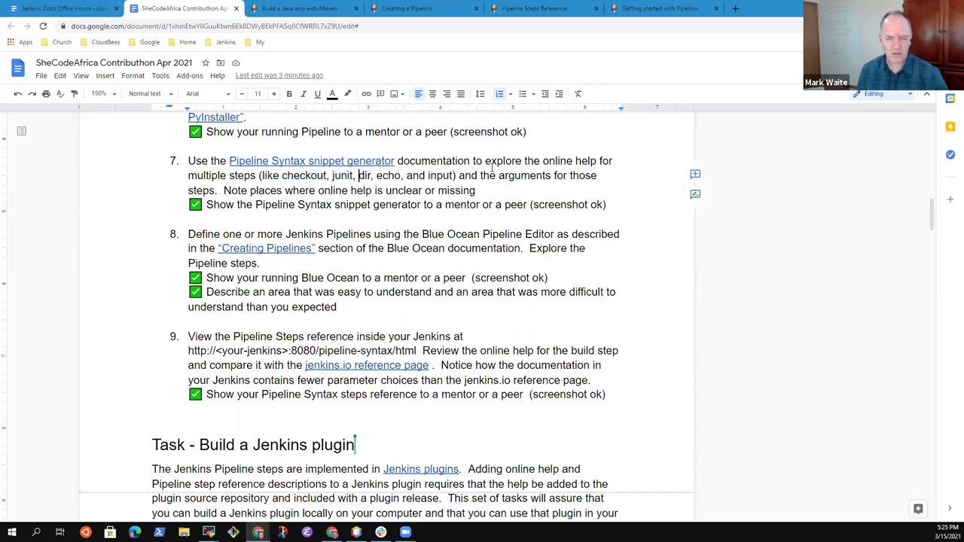
pyautogui.hotkey('ctrl', 'Right')
pyautogui.hotkey('ctrl', 'Right')
pyautogui.hotkey('ctrl', 'Right')
pyautogui.hotkey('ctrl', 'shift', 'Right')
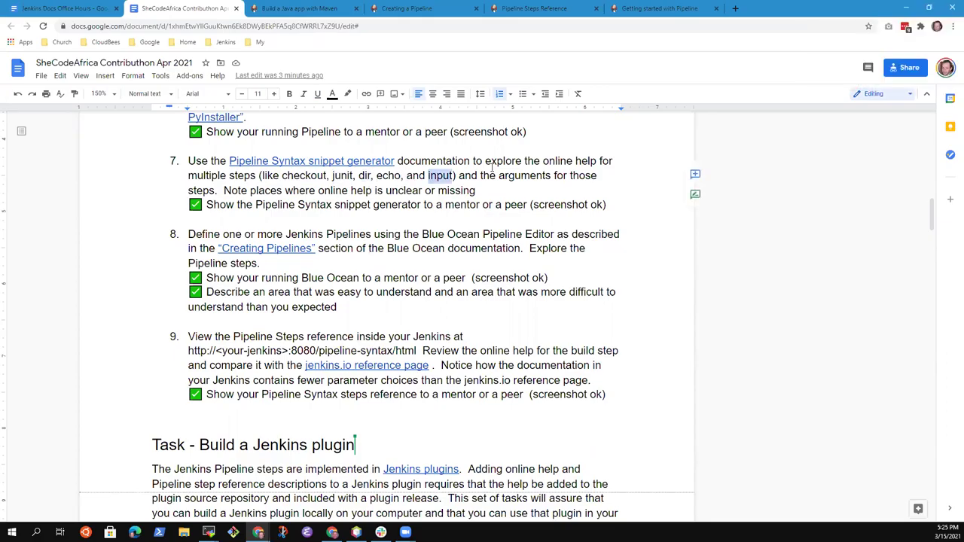
pyautogui.hotkey('ctrl', 'Left')
pyautogui.hotkey('ctrl', 'Left')
pyautogui.hotkey('ctrl', 'Left')
pyautogui.hotkey('ctrl', 'Left')
pyautogui.hotkey('ctrl', 'Left')
pyautogui.hotkey('ctrl', 'Left')
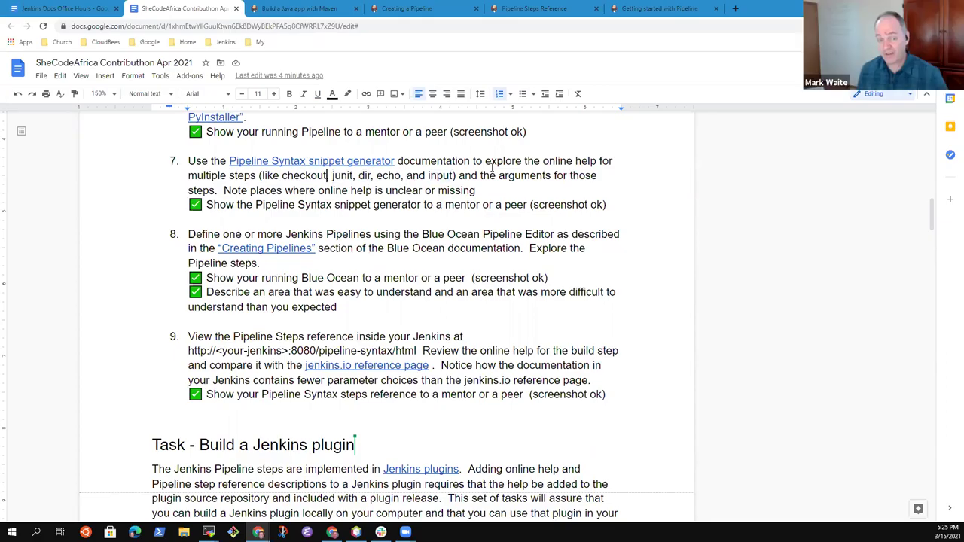
pyautogui.hotkey('ctrl', 'shift', 'Right')
pyautogui.hotkey('ctrl', 'shift', 'Right')
pyautogui.hotkey('ctrl', 'shift', 'Right')
pyautogui.hotkey('ctrl', 'shift', 'Right')
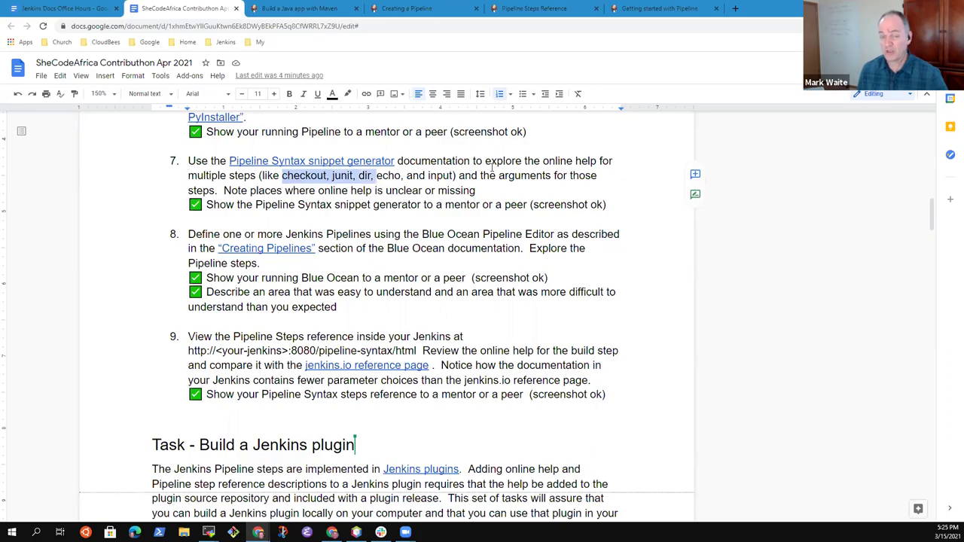
pyautogui.hotkey('ctrl', 'shift', 'Right')
pyautogui.hotkey('ctrl', 'shift', 'Right')
pyautogui.press('Left')
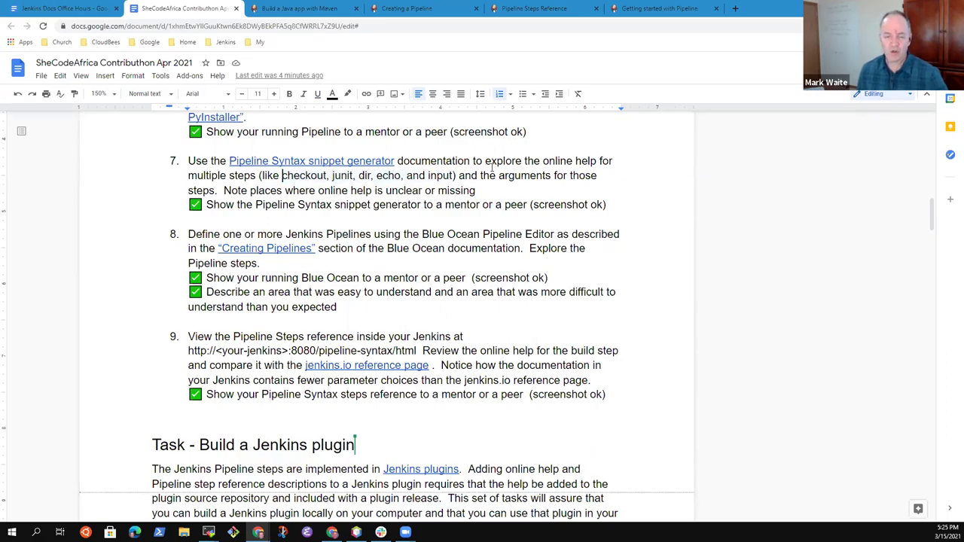
pyautogui.press('End')
pyautogui.hotkey('ctrl', 'Left')
pyautogui.hotkey('ctrl', 'Left')
pyautogui.hotkey('ctrl', 'Left')
pyautogui.hotkey('ctrl', 'Left')
pyautogui.hotkey('ctrl', 'Left')
pyautogui.hotkey('ctrl', 'Left')
pyautogui.hotkey('ctrl', 'Right')
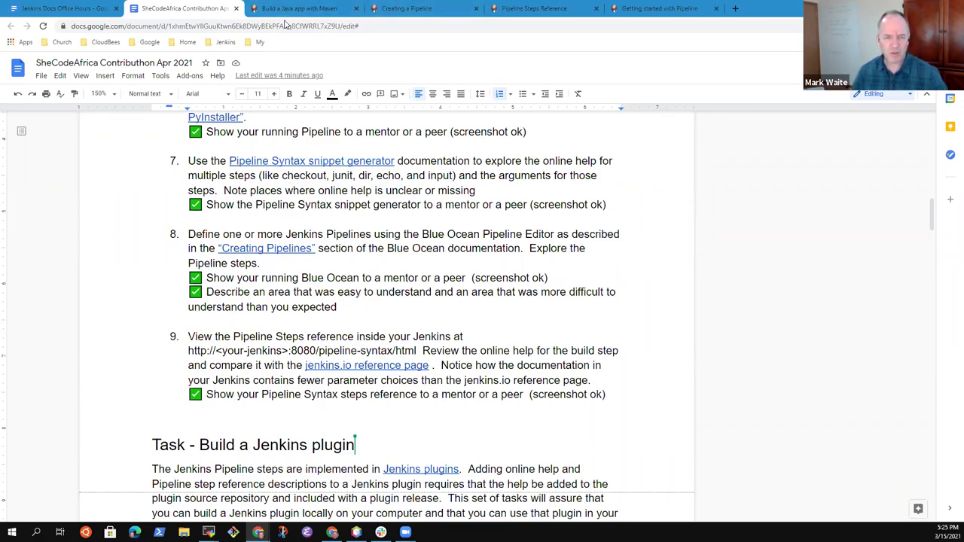
# Step: Highlight the workflow-scm-step entry in the office-hours plugins list, then return to the SheCodeAfrica document
pyautogui.click(297, 11)
pyautogui.click(193, 11)
pyautogui.click(69, 7)
pyautogui.scroll(-2, 380, 407)
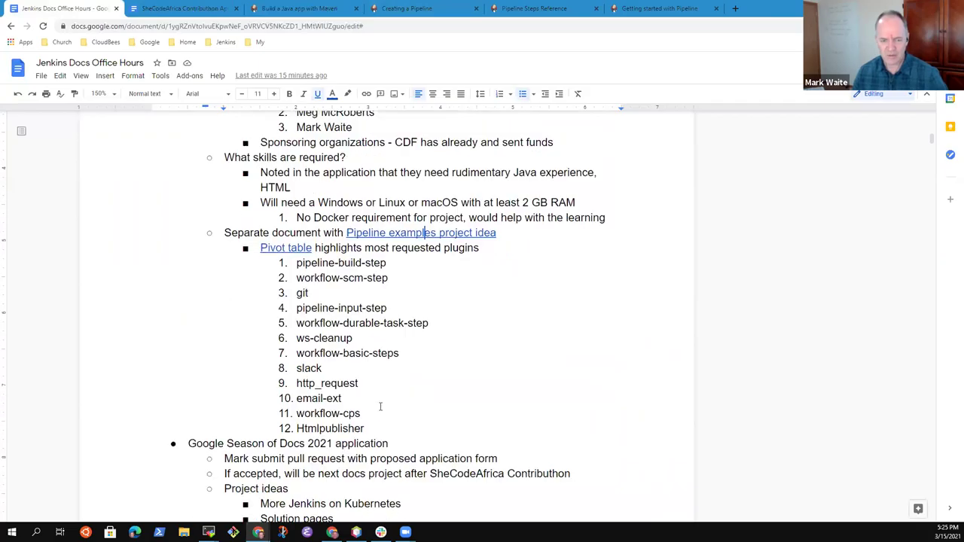
pyautogui.click(355, 324)
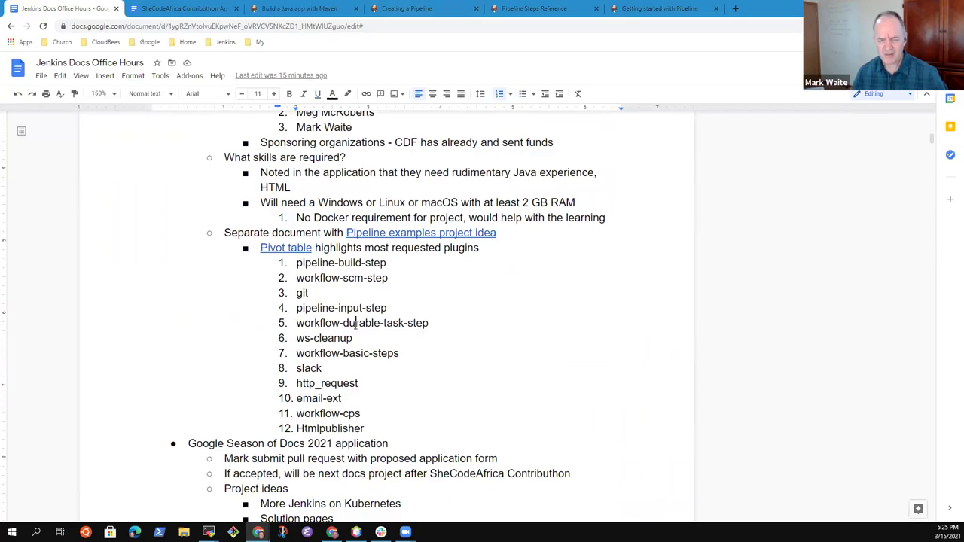
pyautogui.tripleClick(334, 280)
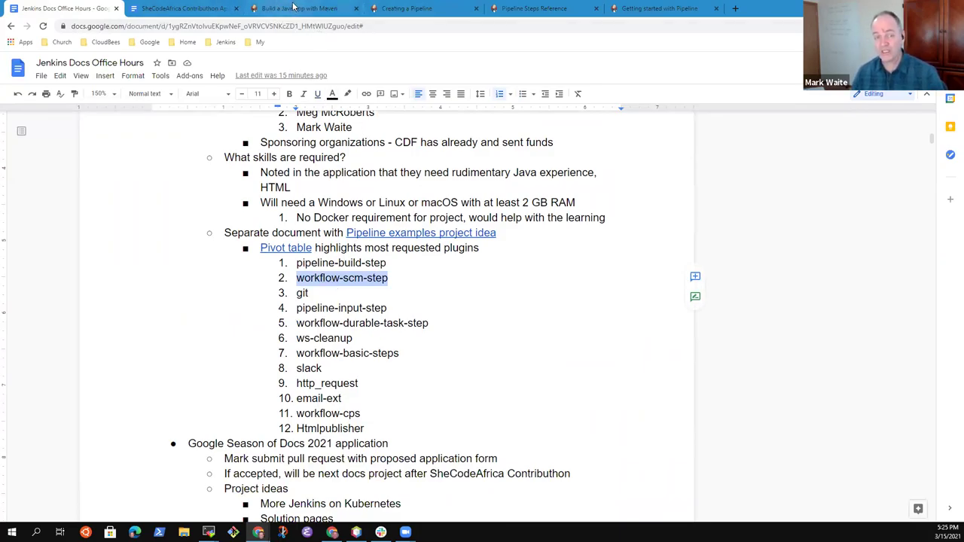
pyautogui.click(185, 9)
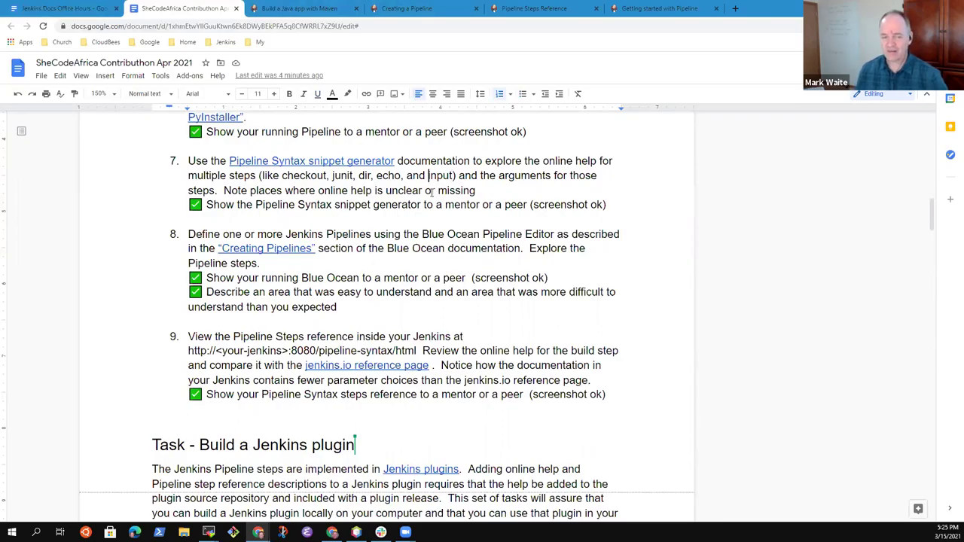
pyautogui.press('Left')
pyautogui.press('Left')
pyautogui.press('Left')
pyautogui.press('Left')
pyautogui.press('Left')
pyautogui.press('Left')
pyautogui.press('Left')
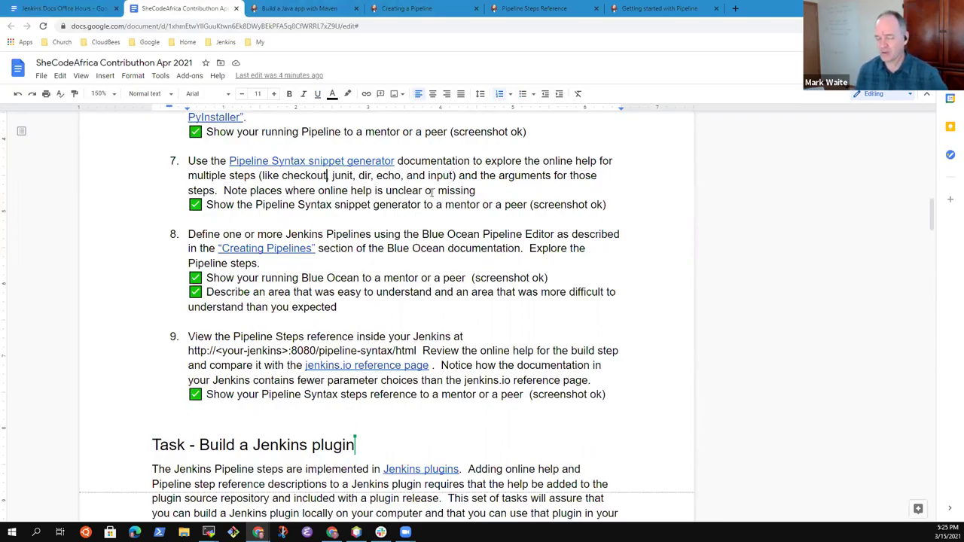
pyautogui.press('Left')
pyautogui.press('Left')
pyautogui.press('Left')
pyautogui.press('Left')
pyautogui.press('Left')
pyautogui.press('Left')
pyautogui.press('Left')
pyautogui.press('Left')
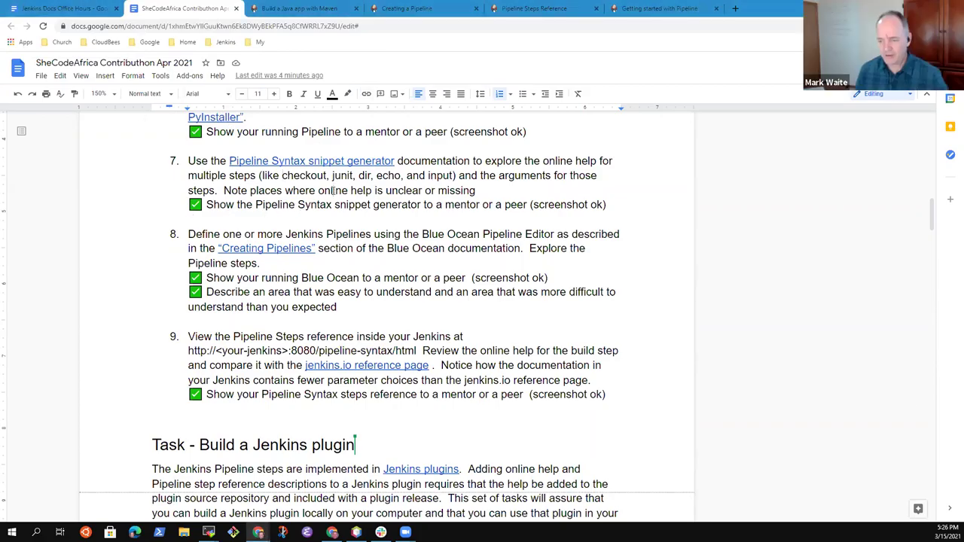
pyautogui.press('Down')
pyautogui.press('Down')
pyautogui.press('Down')
pyautogui.press('Down')
pyautogui.press('Down')
pyautogui.press('Down')
pyautogui.press('Down')
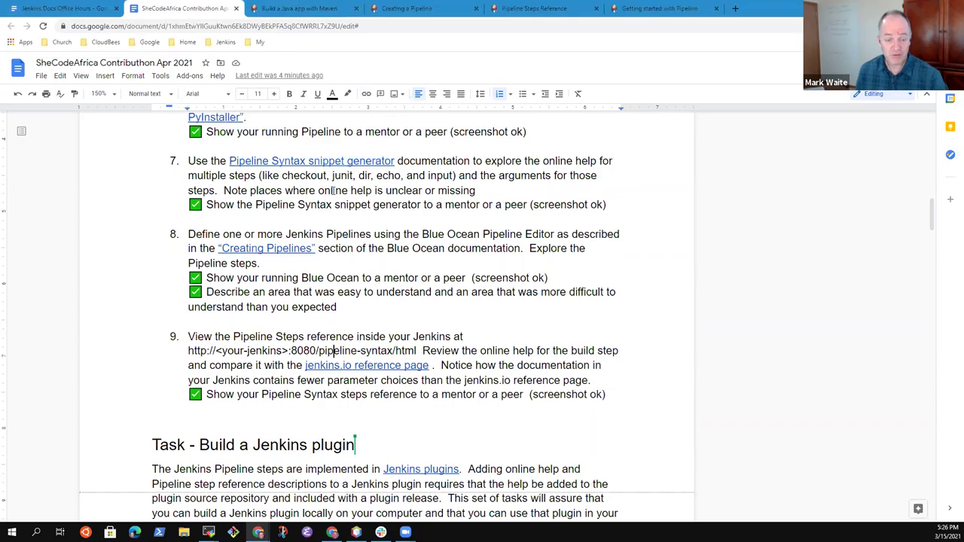
pyautogui.press('Up')
pyautogui.press('Up')
pyautogui.press('Up')
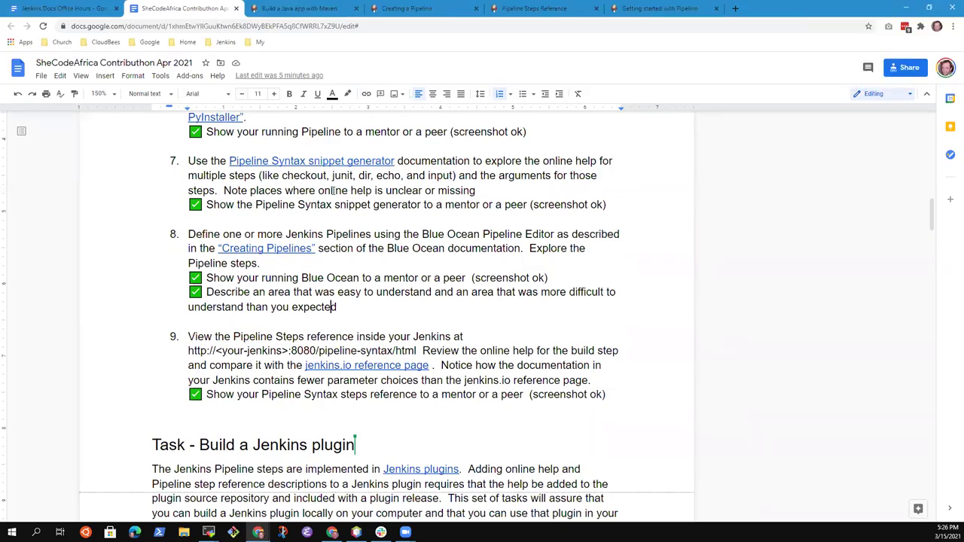
pyautogui.scroll(-3, 361, 181)
pyautogui.scroll(5, 387, 200)
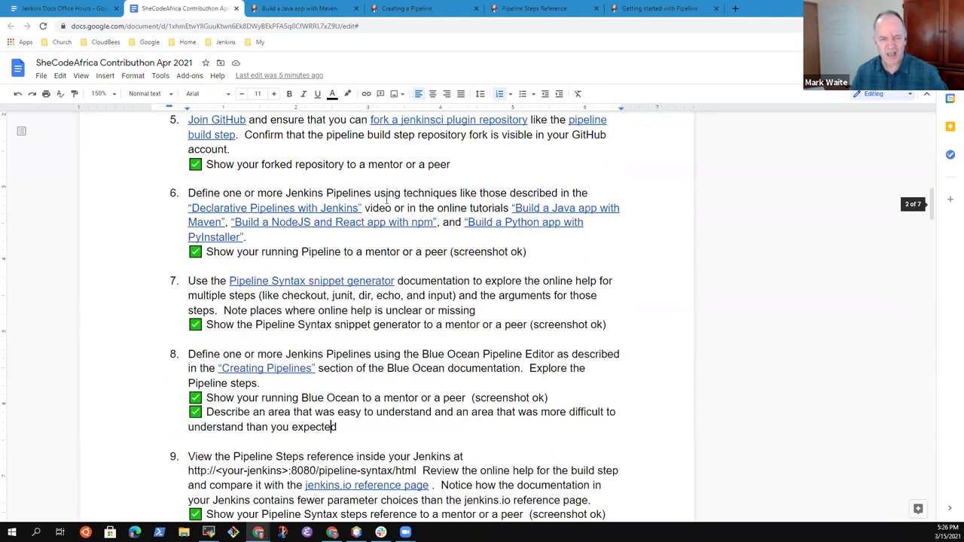
pyautogui.scroll(5, 386, 200)
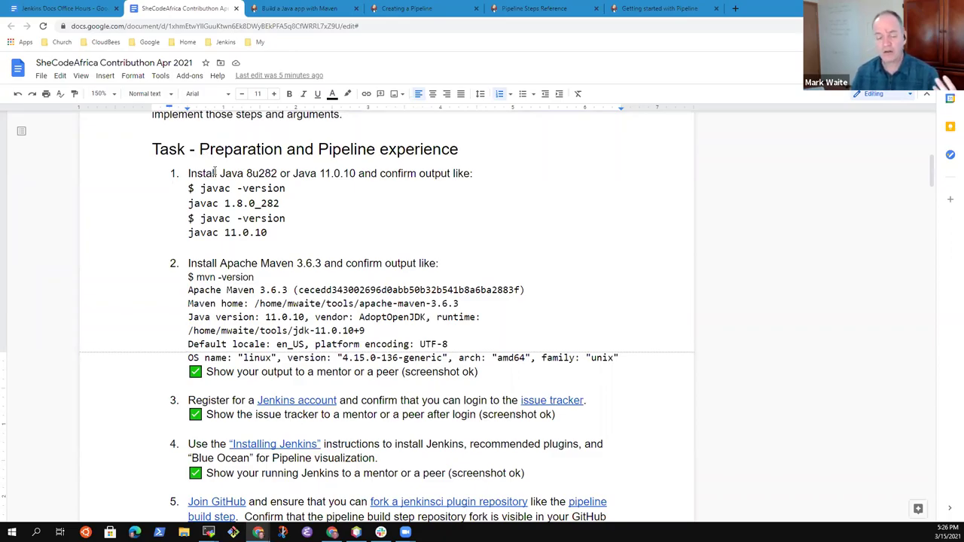
pyautogui.scroll(-2, 219, 186)
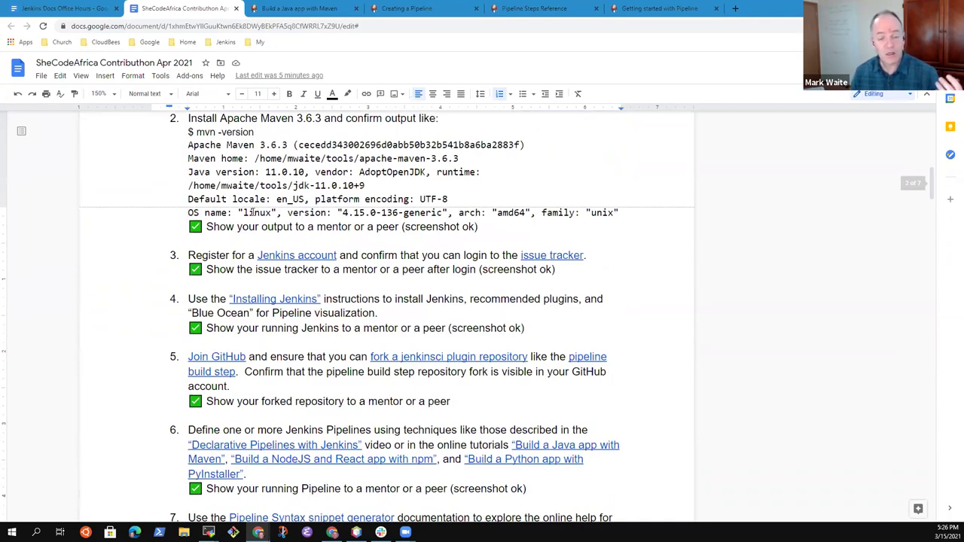
pyautogui.scroll(-2, 255, 213)
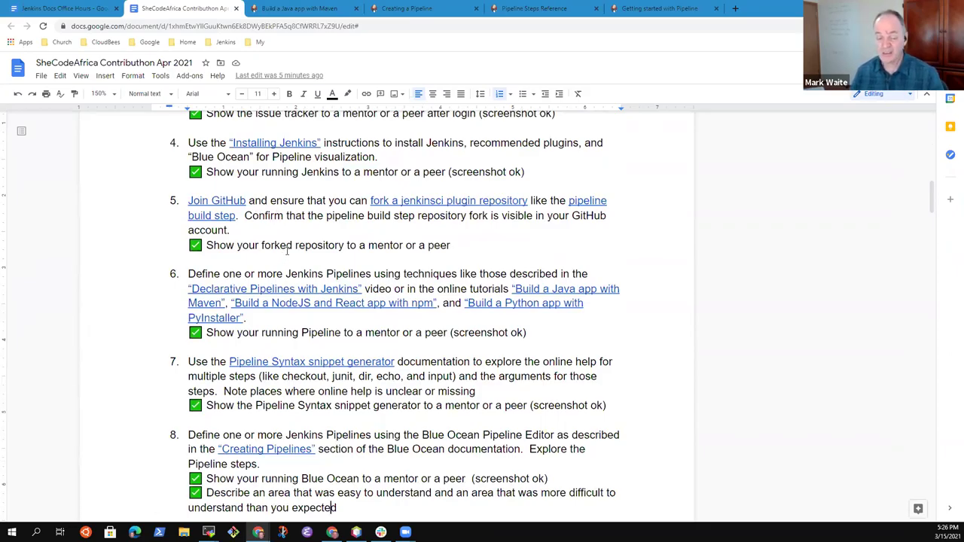
pyautogui.scroll(-5, 283, 256)
pyautogui.scroll(-1, 331, 247)
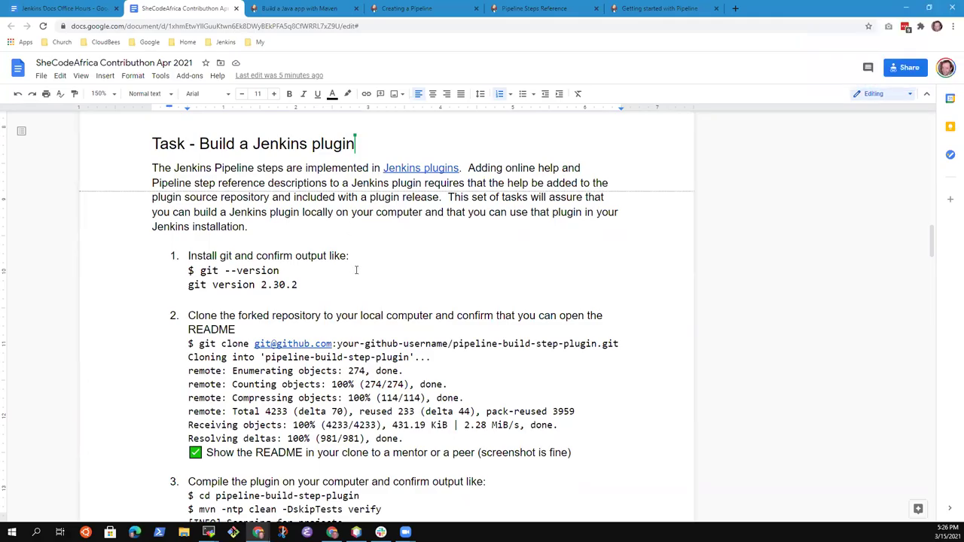
pyautogui.scroll(-1, 356, 247)
pyautogui.scroll(2, 293, 263)
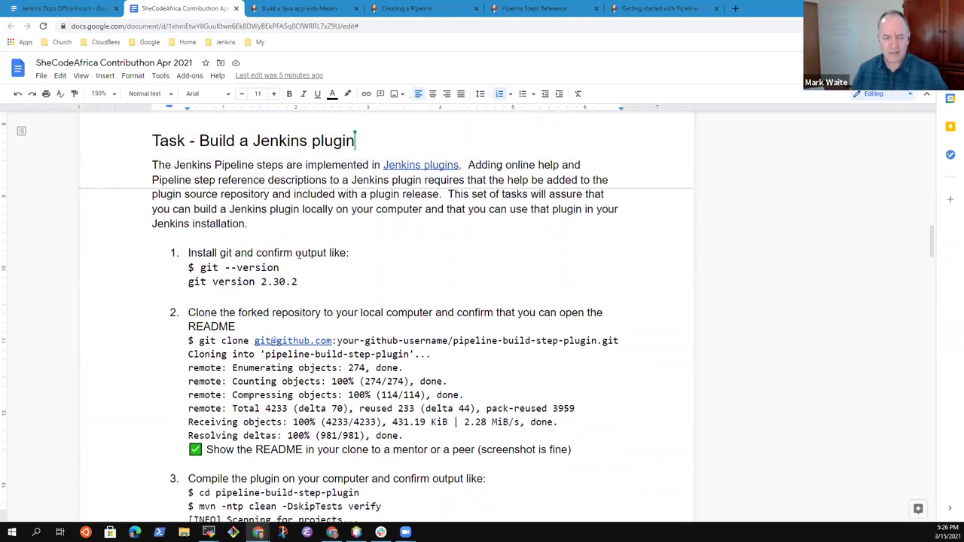
pyautogui.scroll(-1, 322, 263)
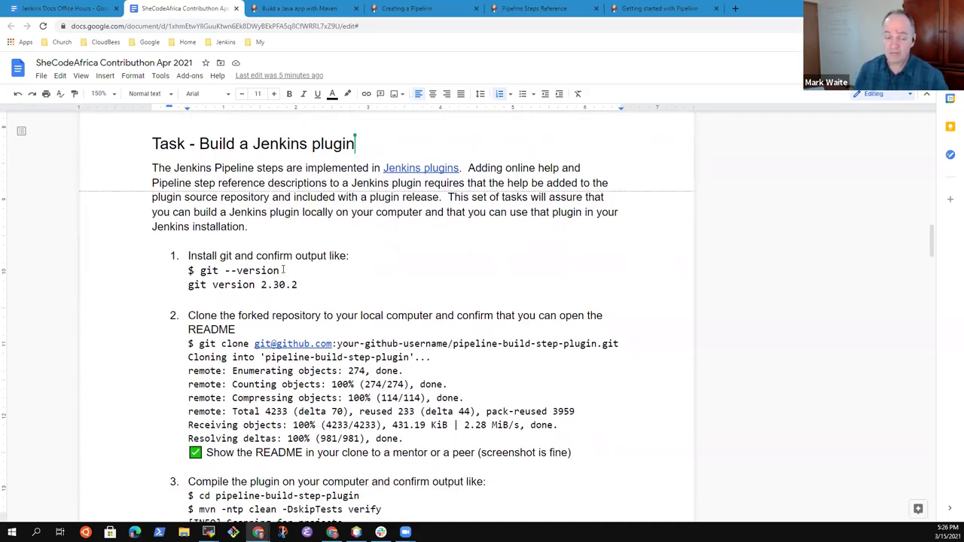
pyautogui.scroll(-1, 336, 276)
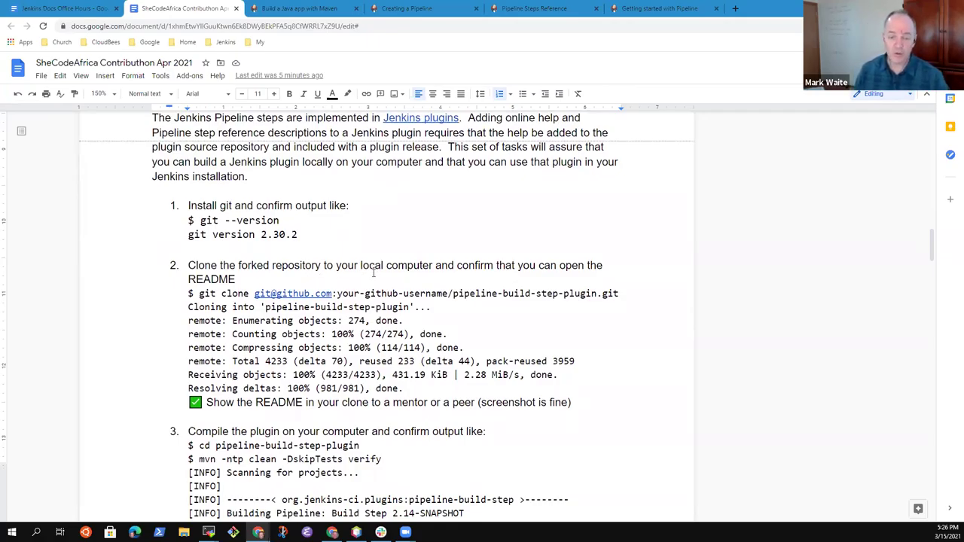
pyautogui.scroll(-5, 373, 273)
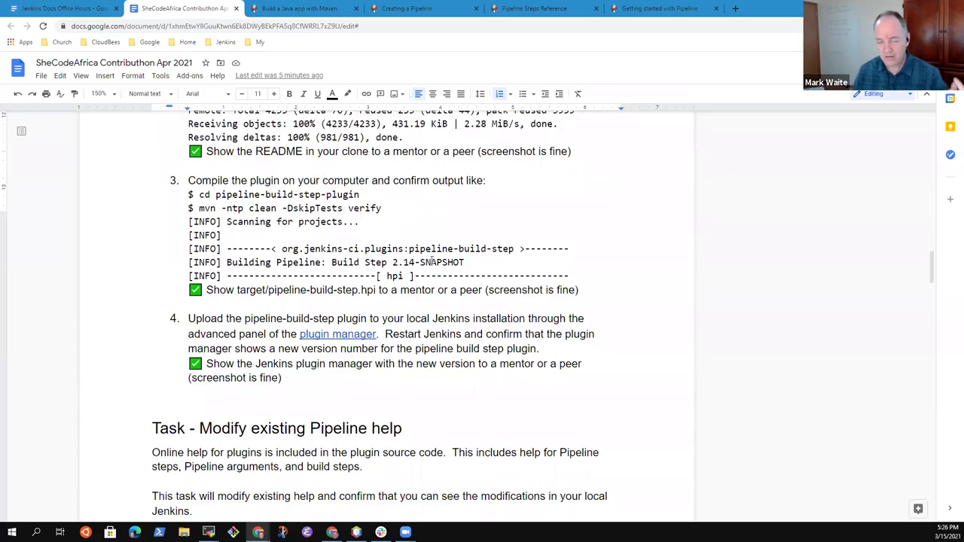
pyautogui.scroll(4, 434, 261)
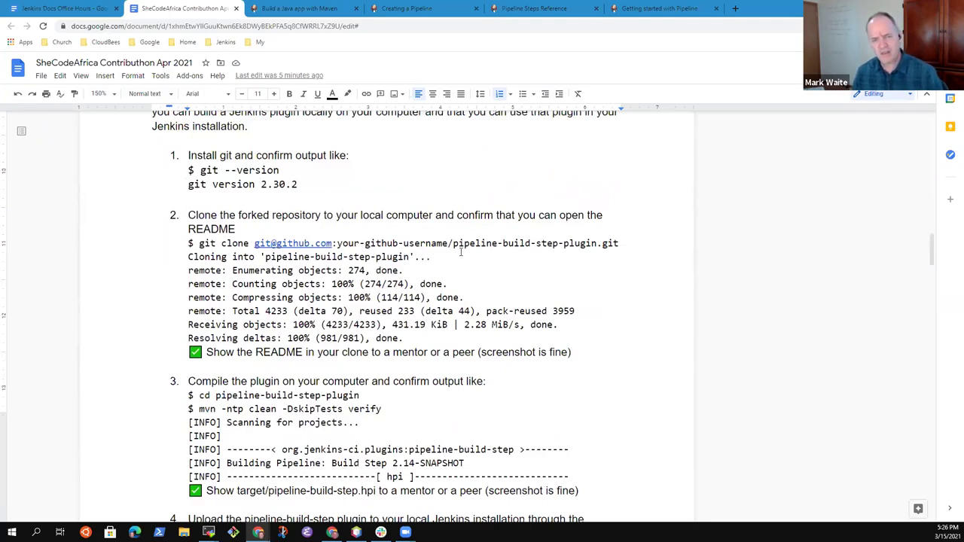
pyautogui.scroll(2, 345, 236)
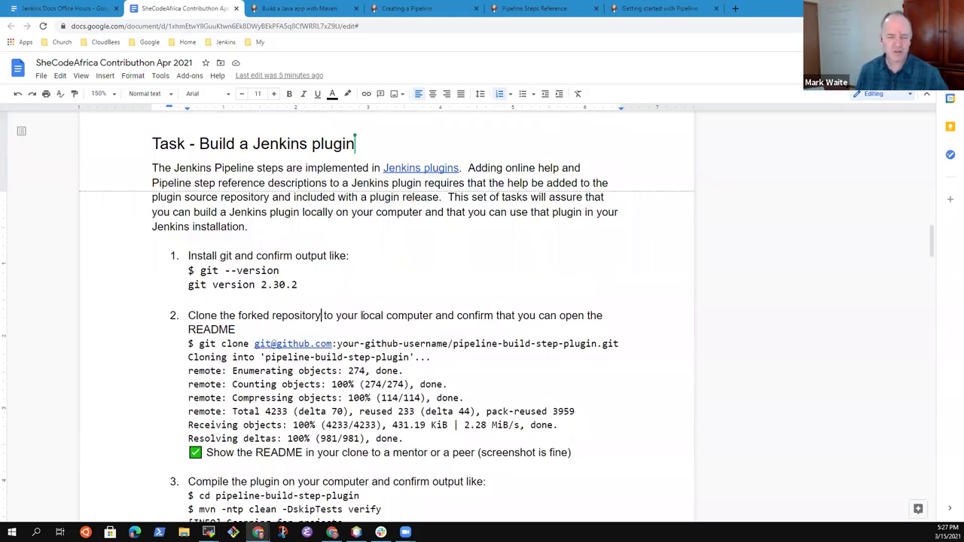
pyautogui.scroll(8, 361, 316)
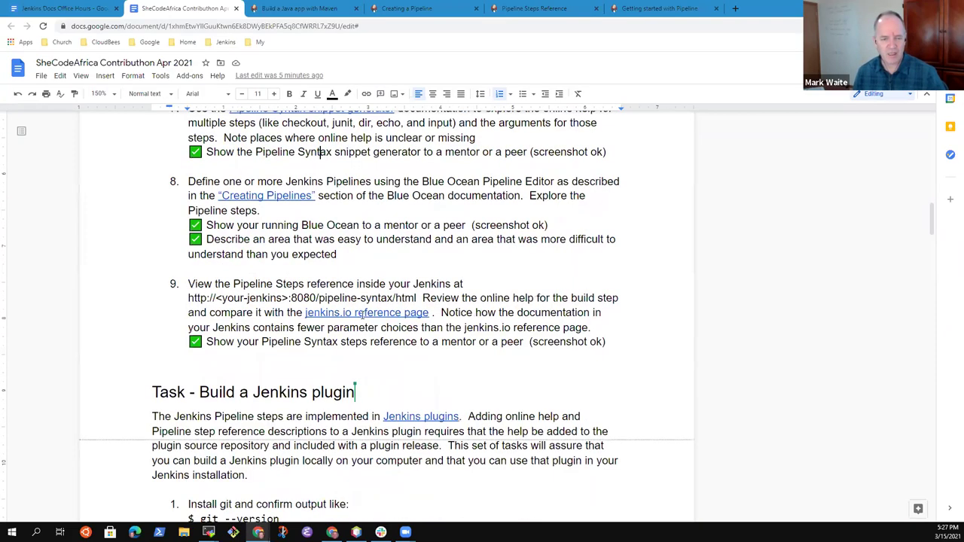
pyautogui.scroll(7, 353, 266)
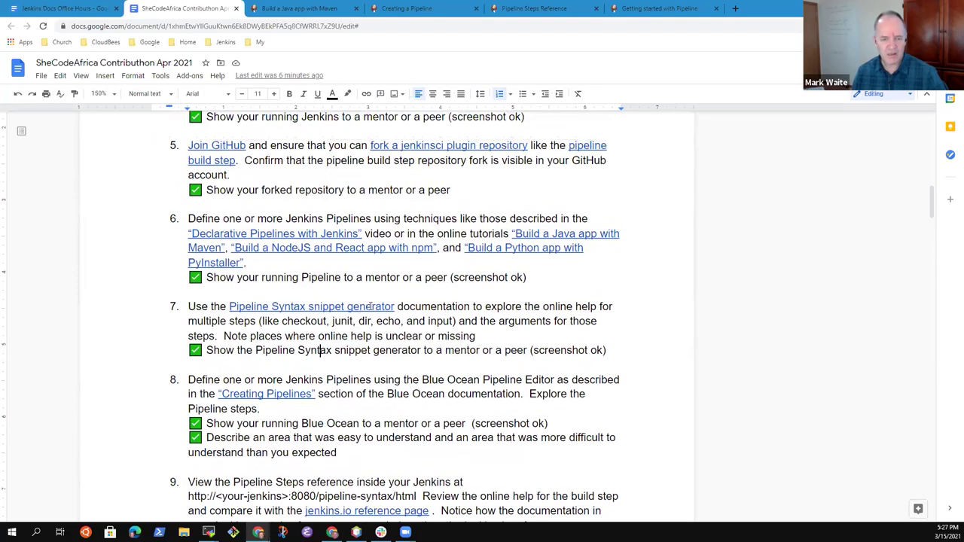
pyautogui.scroll(-2, 374, 305)
pyautogui.scroll(2, 348, 254)
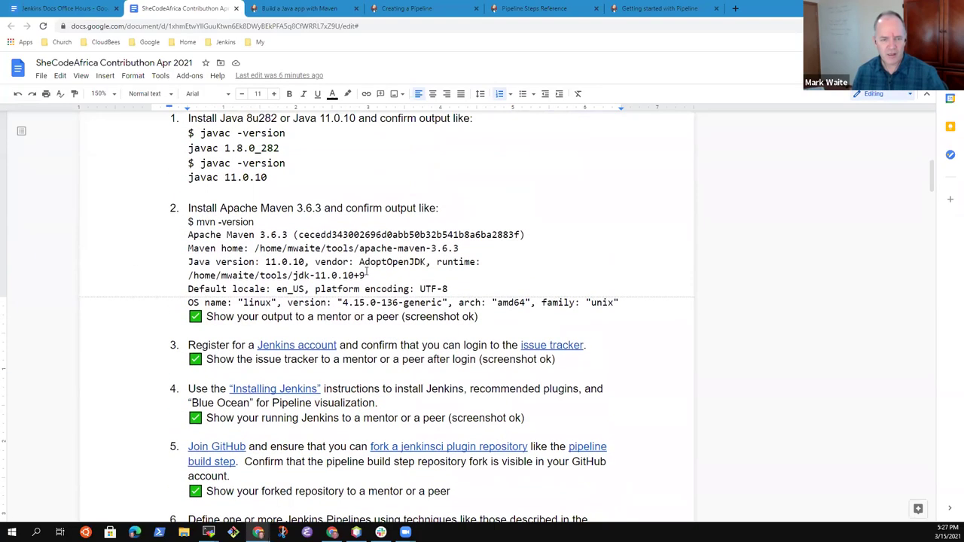
pyautogui.scroll(-3, 339, 256)
pyautogui.scroll(-1, 334, 260)
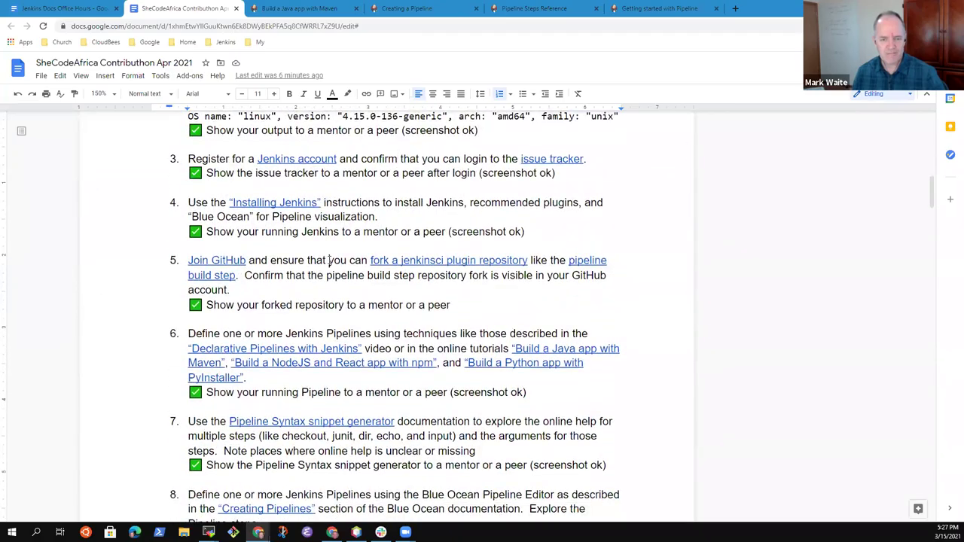
# Step: Select item 5, the Join GitHub step, together with its check line
pyautogui.press('Home')
pyautogui.press('End')
pyautogui.press('Home')
pyautogui.hotkey('shift', 'End')
pyautogui.hotkey('shift', 'Down')
pyautogui.hotkey('shift', 'Down')
pyautogui.hotkey('shift', 'Down')
pyautogui.hotkey('ctrl', 'c')
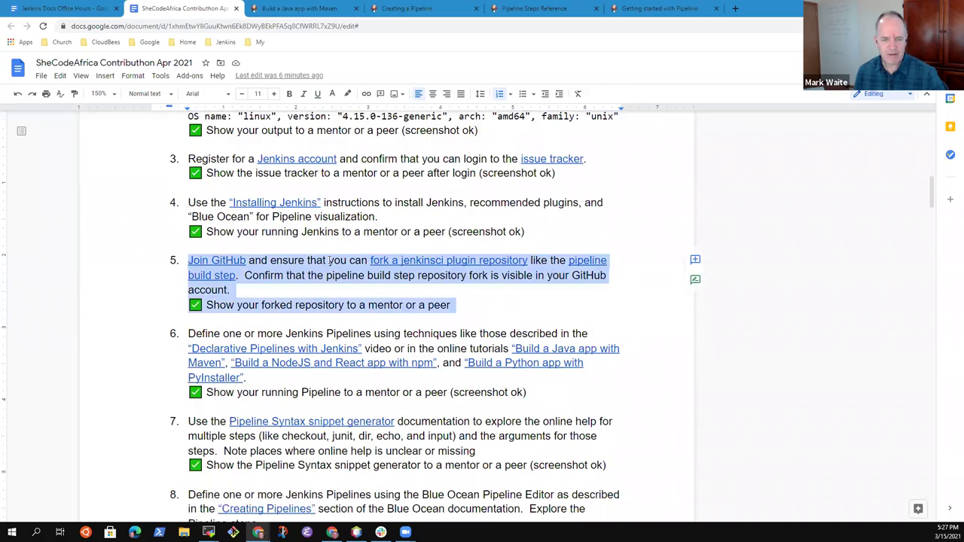
# Step: Paste the Join GitHub step as item 2 under Build a Jenkins plugin and remove the empty item
pyautogui.click(329, 260)
pyautogui.scroll(-3, 329, 260)
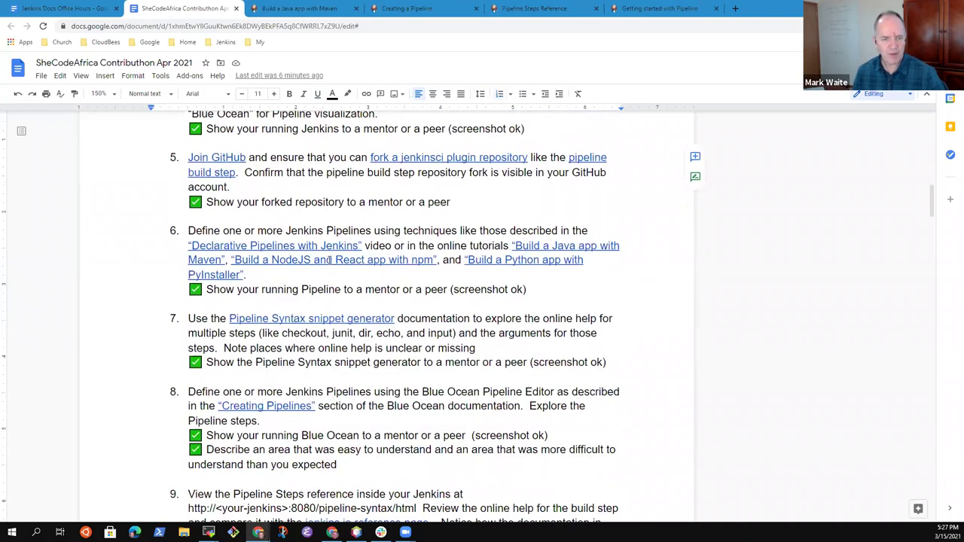
pyautogui.scroll(-10, 330, 260)
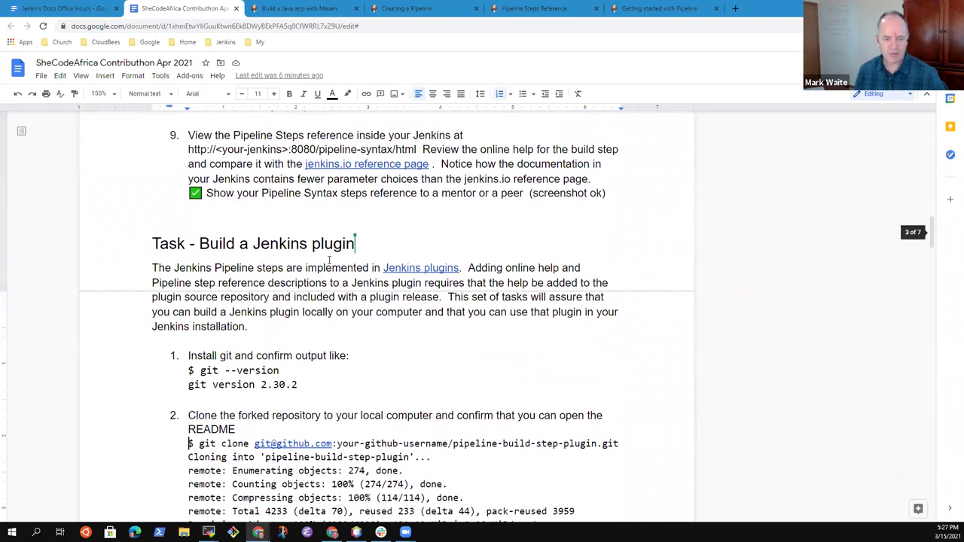
pyautogui.press('Up')
pyautogui.press('Up')
pyautogui.press('Return')
pyautogui.press('Up')
pyautogui.hotkey('ctrl', 'v')
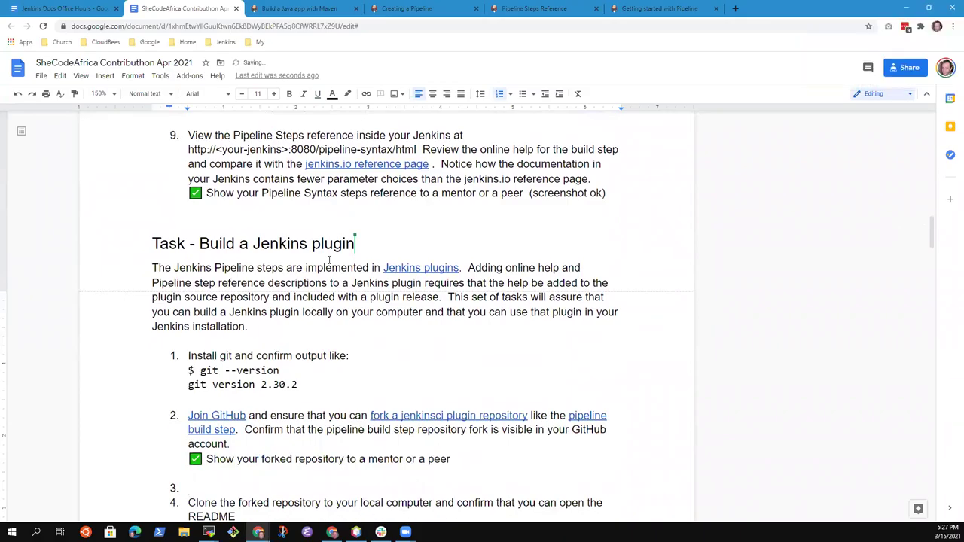
pyautogui.press('Delete')
# Step: Delete 'Join GitHub and ensure that you can' so item 2 begins with a capitalised 'Fork'
pyautogui.press('Up')
pyautogui.press('Up')
pyautogui.press('Up')
pyautogui.press('Up')
pyautogui.hotkey('ctrl', 'shift', 'Right')
pyautogui.hotkey('ctrl', 'shift', 'Right')
pyautogui.hotkey('ctrl', 'shift', 'Right')
pyautogui.hotkey('ctrl', 'shift', 'Right')
pyautogui.hotkey('ctrl', 'shift', 'Right')
pyautogui.hotkey('ctrl', 'shift', 'Right')
pyautogui.hotkey('ctrl', 'shift', 'Right')
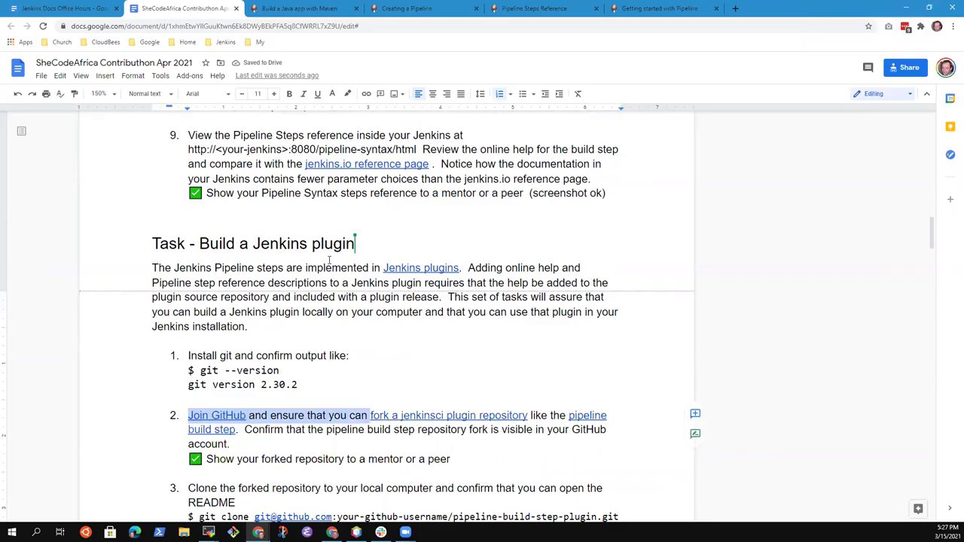
pyautogui.hotkey('shift', 'Left')
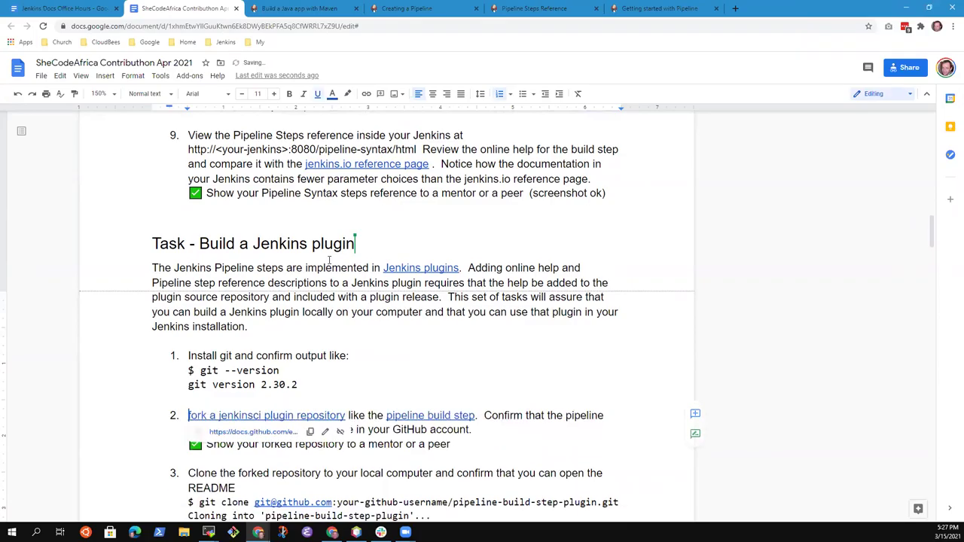
pyautogui.press('Delete')
pyautogui.write('F')
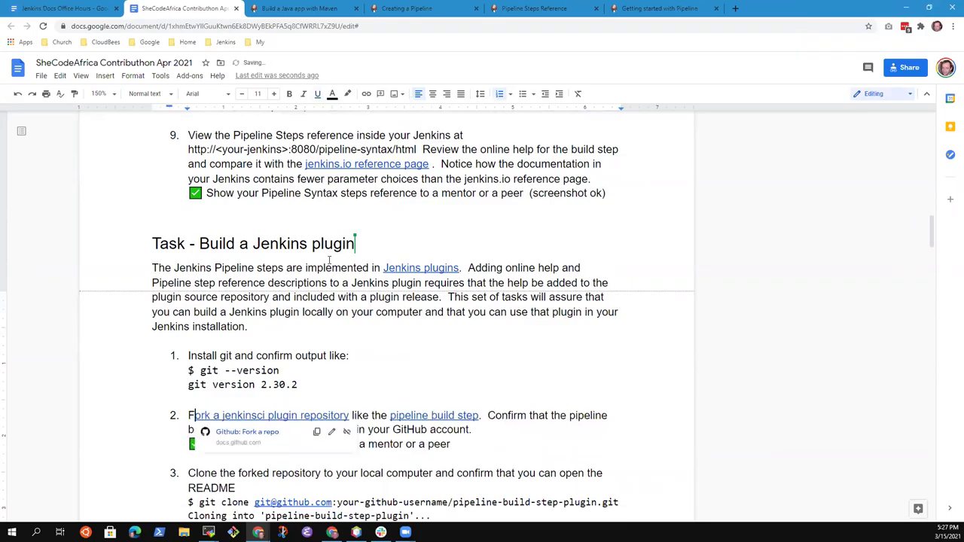
pyautogui.press('BackSpace')
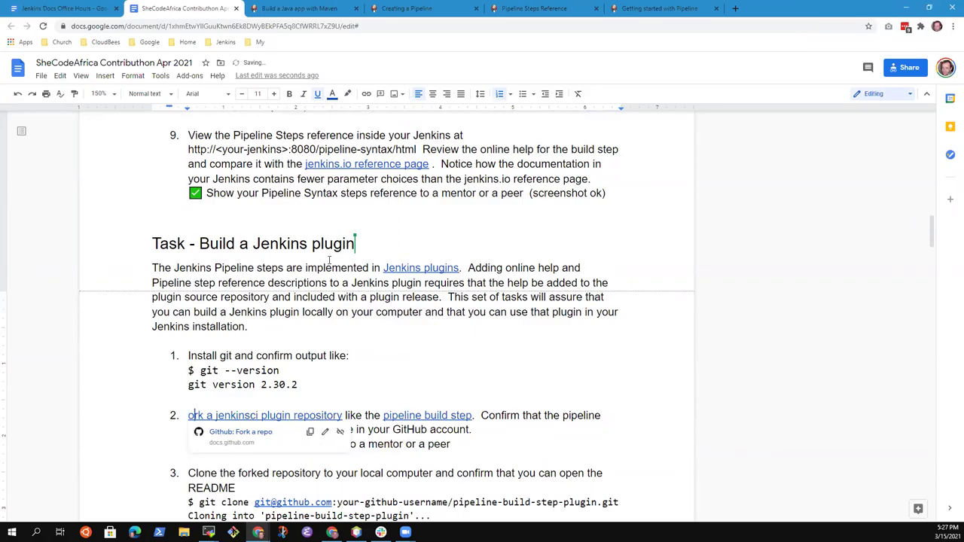
pyautogui.write('F')
pyautogui.press('Left')
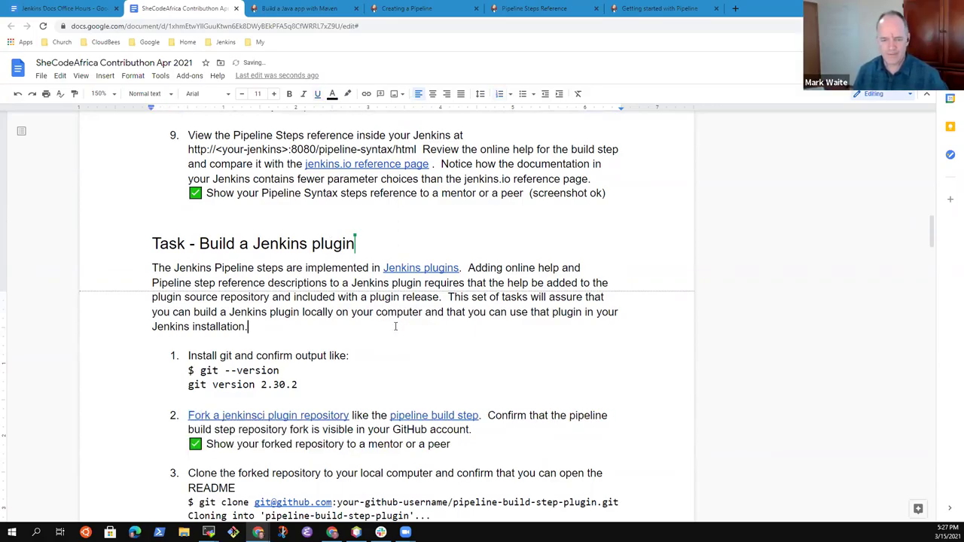
pyautogui.scroll(-1, 446, 316)
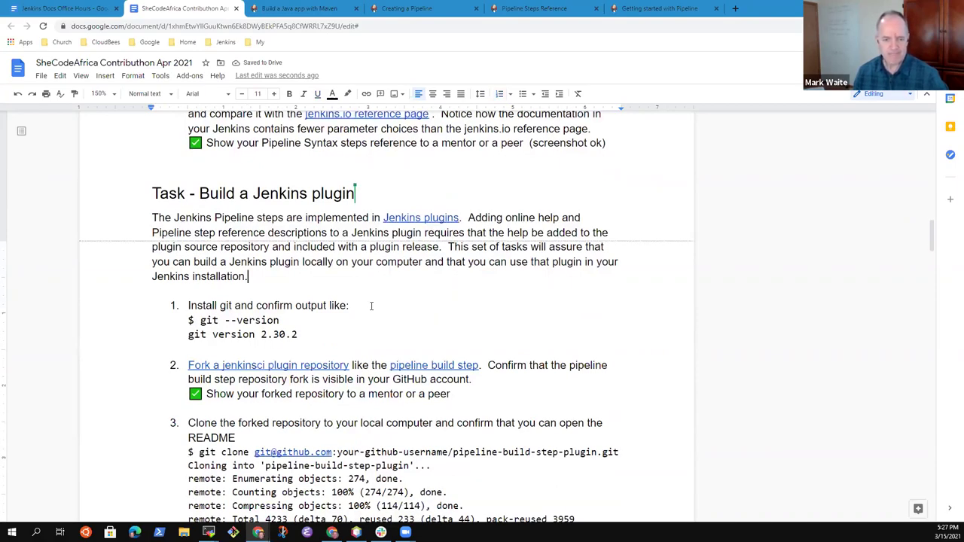
pyautogui.scroll(-2, 298, 255)
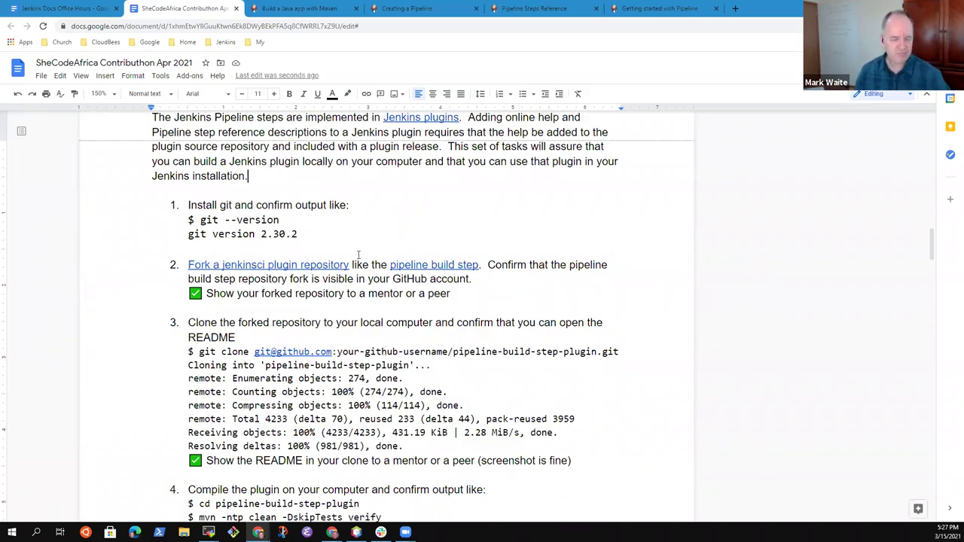
pyautogui.scroll(-4, 371, 293)
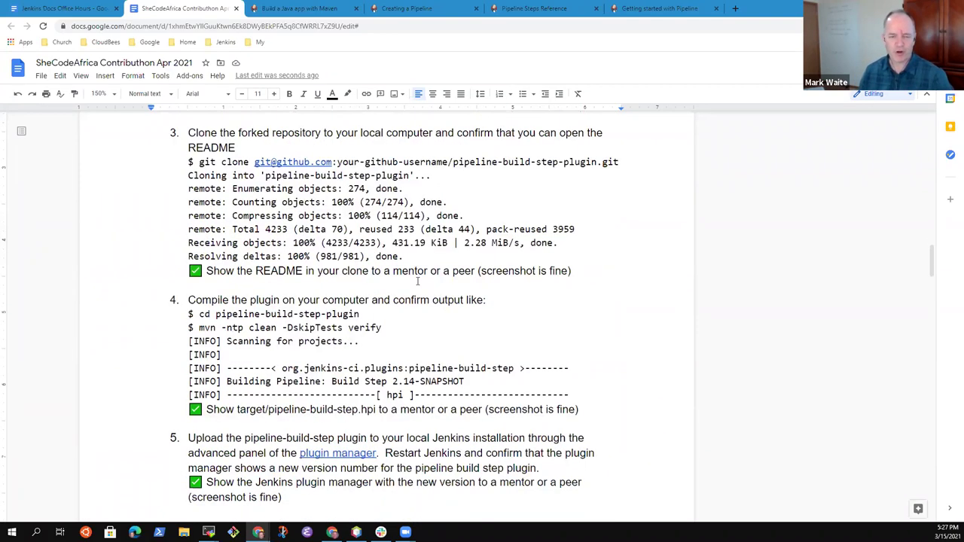
pyautogui.scroll(2, 403, 281)
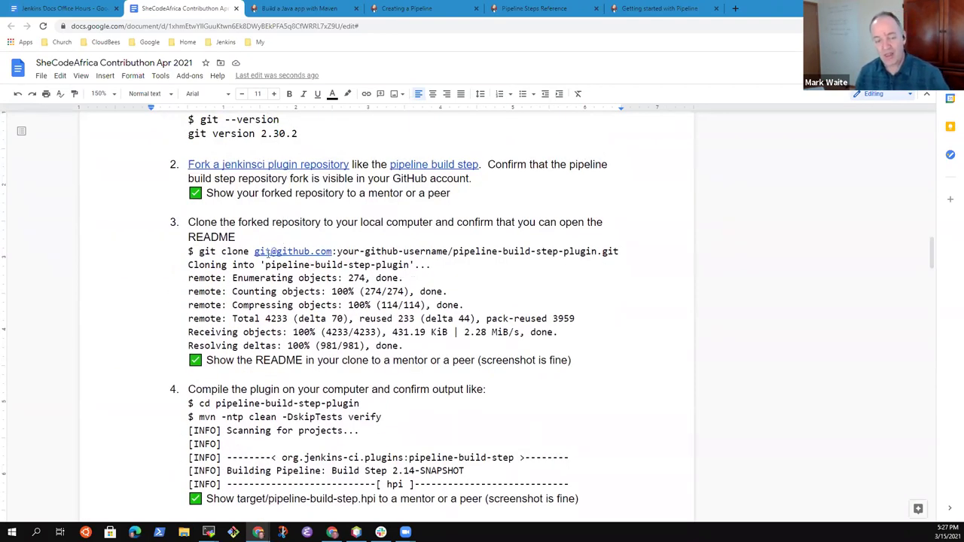
pyautogui.scroll(-3, 268, 254)
pyautogui.moveTo(200, 254); pyautogui.dragTo(359, 252)
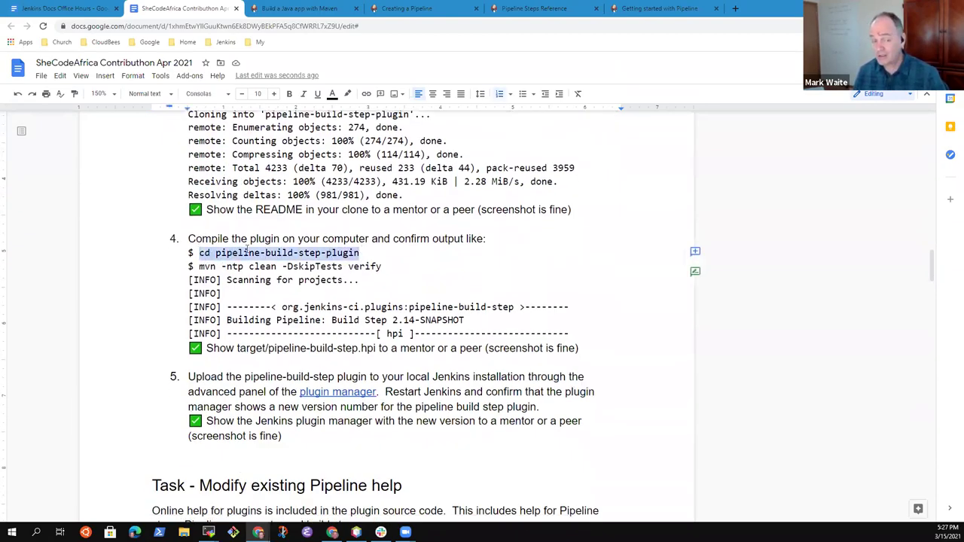
pyautogui.click(200, 267)
pyautogui.moveTo(200, 266); pyautogui.dragTo(387, 266)
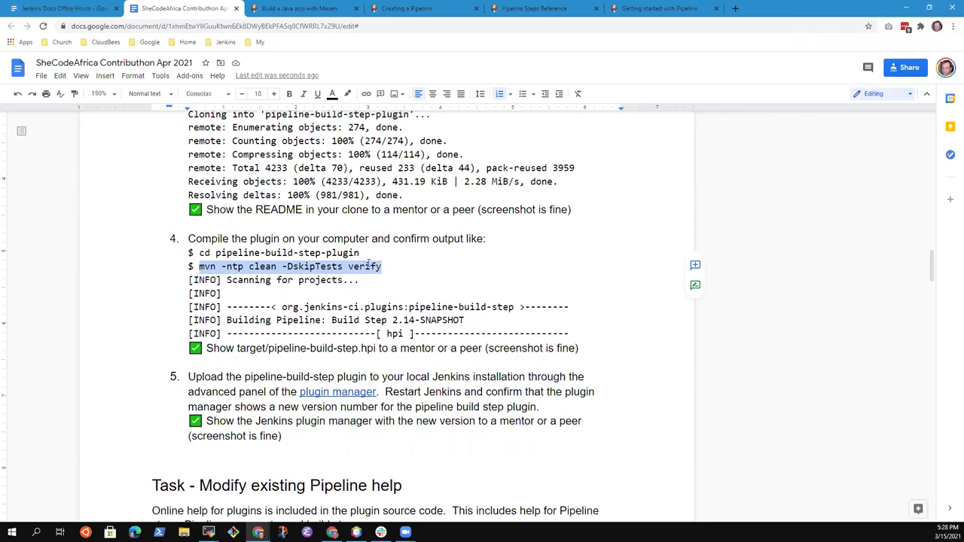
pyautogui.scroll(-2, 371, 282)
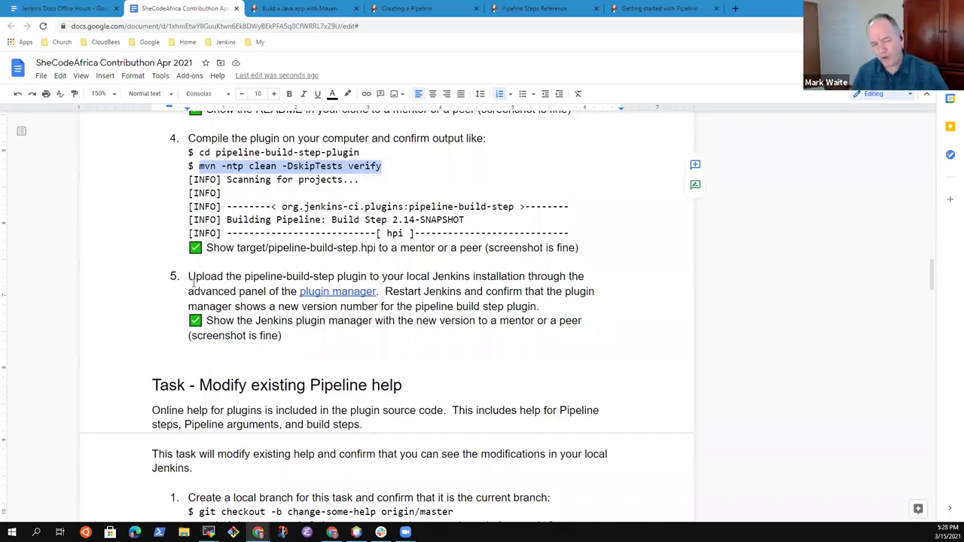
pyautogui.scroll(5, 224, 296)
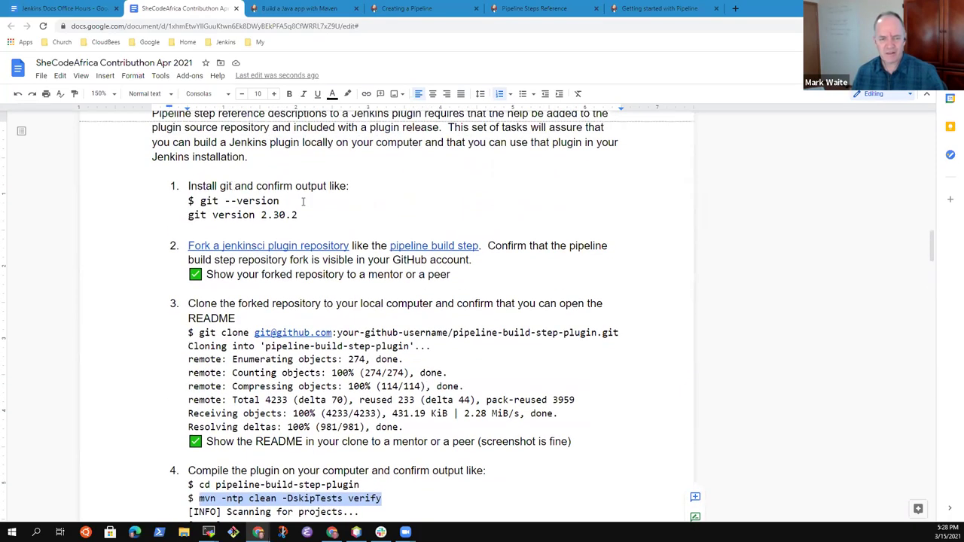
pyautogui.scroll(-3, 242, 223)
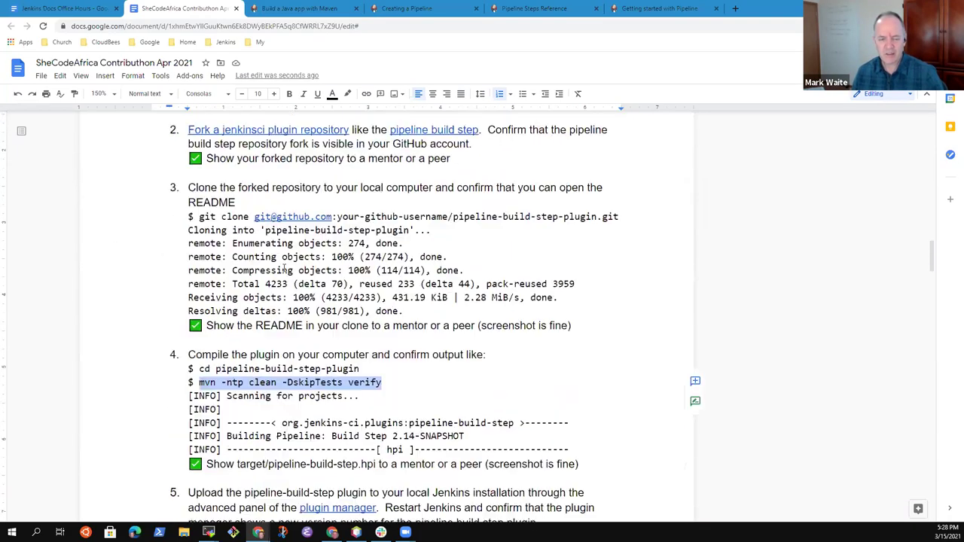
pyautogui.scroll(-3, 264, 401)
pyautogui.moveTo(187, 276); pyautogui.dragTo(526, 277)
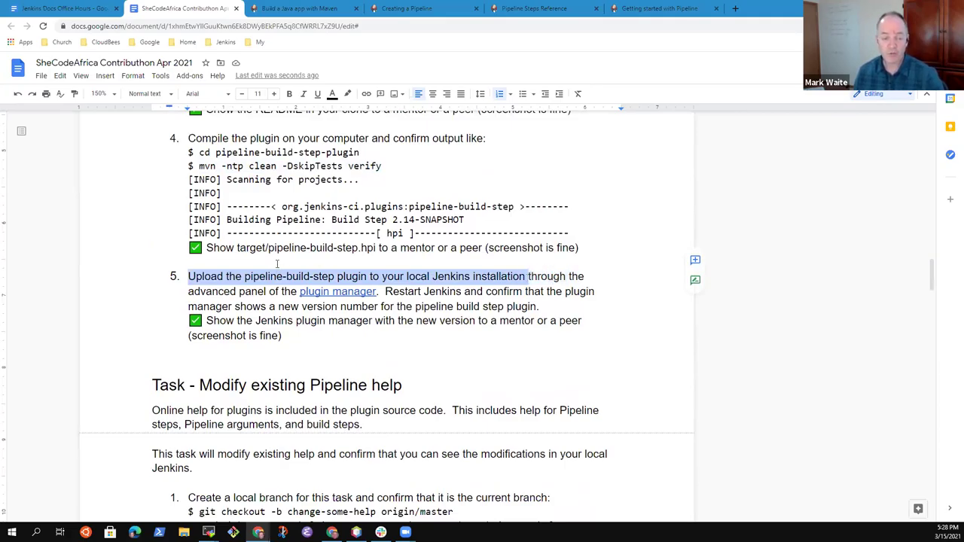
pyautogui.click(277, 263)
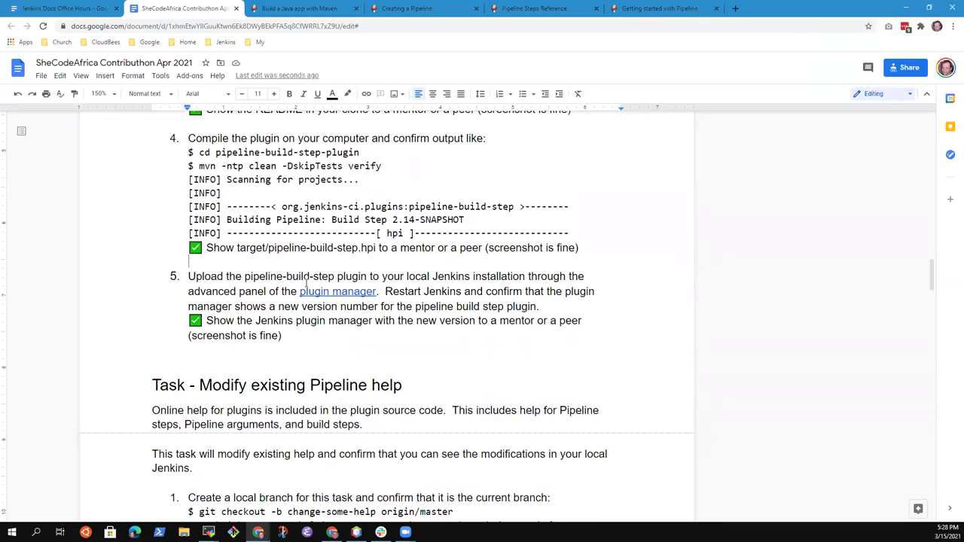
pyautogui.scroll(-3, 306, 284)
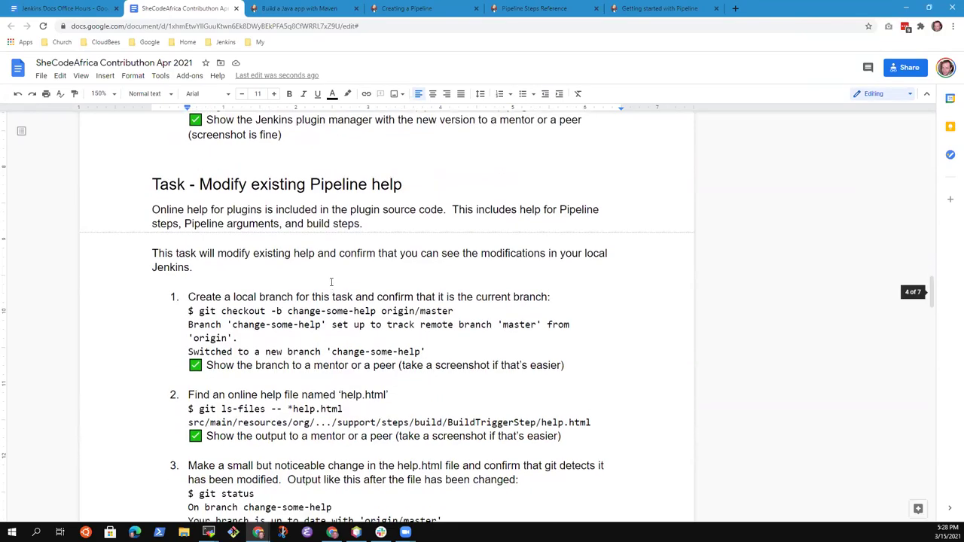
pyautogui.scroll(-1, 318, 302)
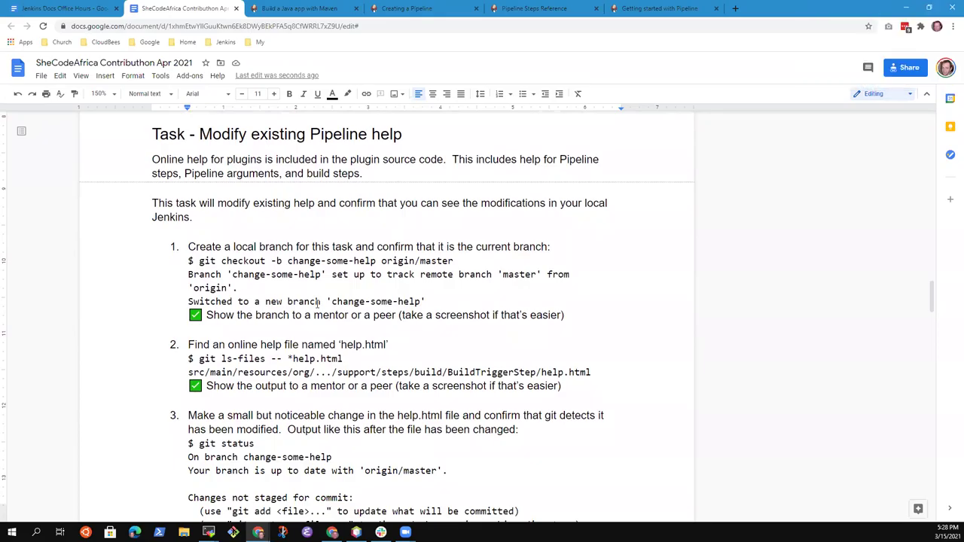
pyautogui.scroll(-2, 320, 301)
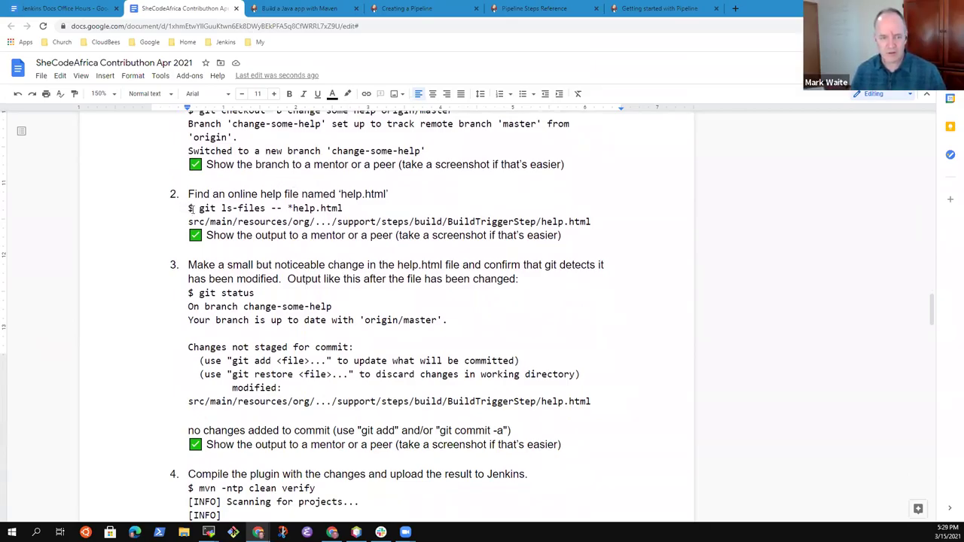
pyautogui.moveTo(190, 205); pyautogui.dragTo(354, 209)
pyautogui.click(194, 293)
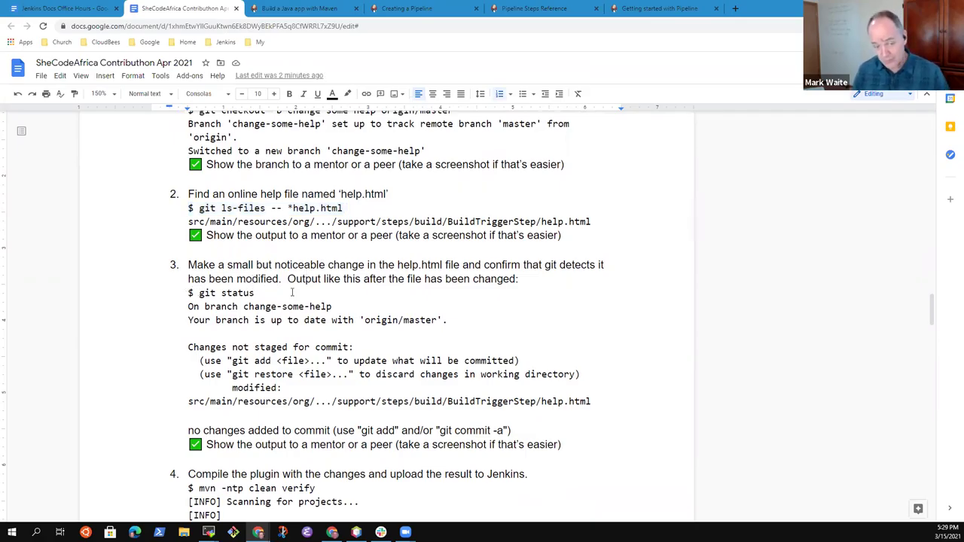
pyautogui.scroll(-3, 282, 287)
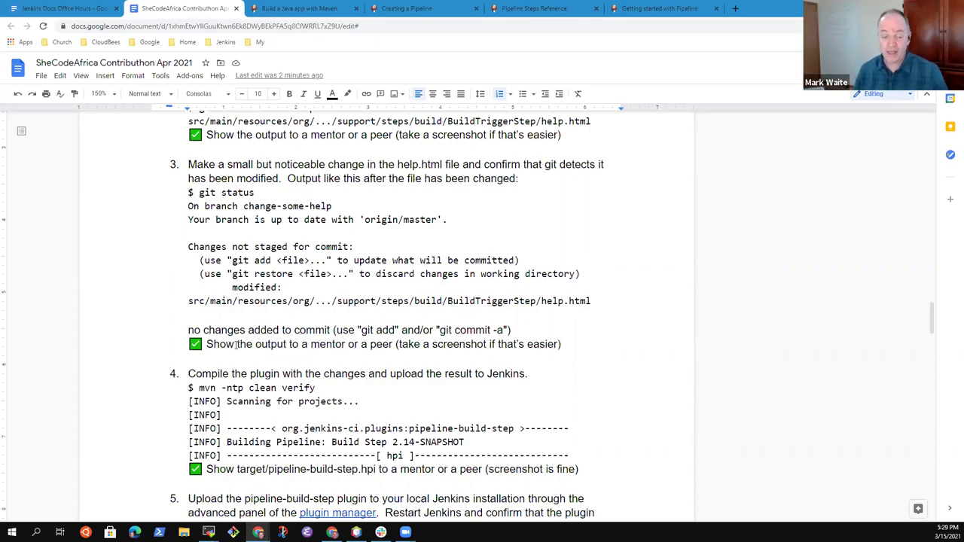
pyautogui.scroll(-1, 267, 331)
pyautogui.scroll(-4, 269, 335)
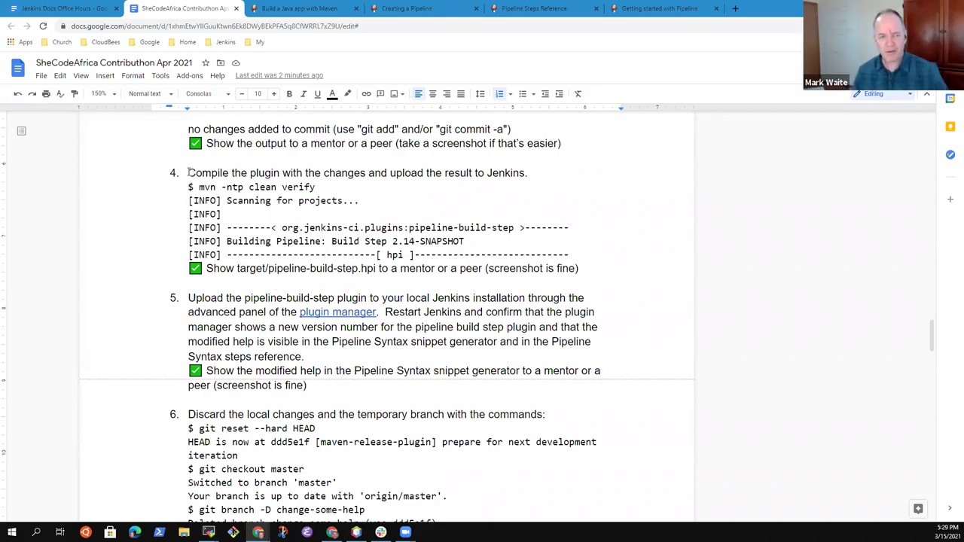
pyautogui.moveTo(188, 173); pyautogui.dragTo(528, 172)
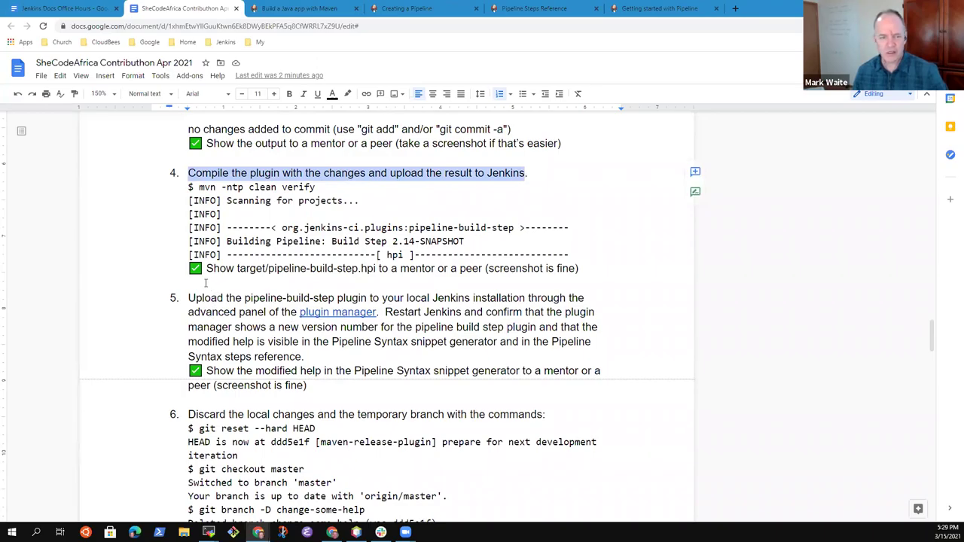
pyautogui.moveTo(189, 298); pyautogui.dragTo(563, 297)
pyautogui.click(236, 298)
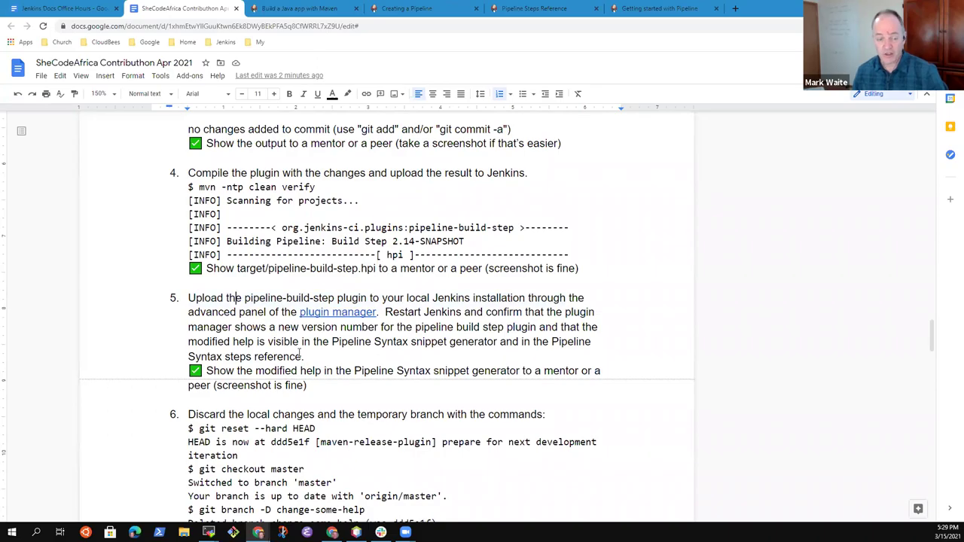
pyautogui.scroll(-3, 298, 354)
pyautogui.scroll(1, 275, 223)
pyautogui.scroll(2, 275, 223)
pyautogui.moveTo(207, 270); pyautogui.dragTo(611, 276)
pyautogui.click(192, 305)
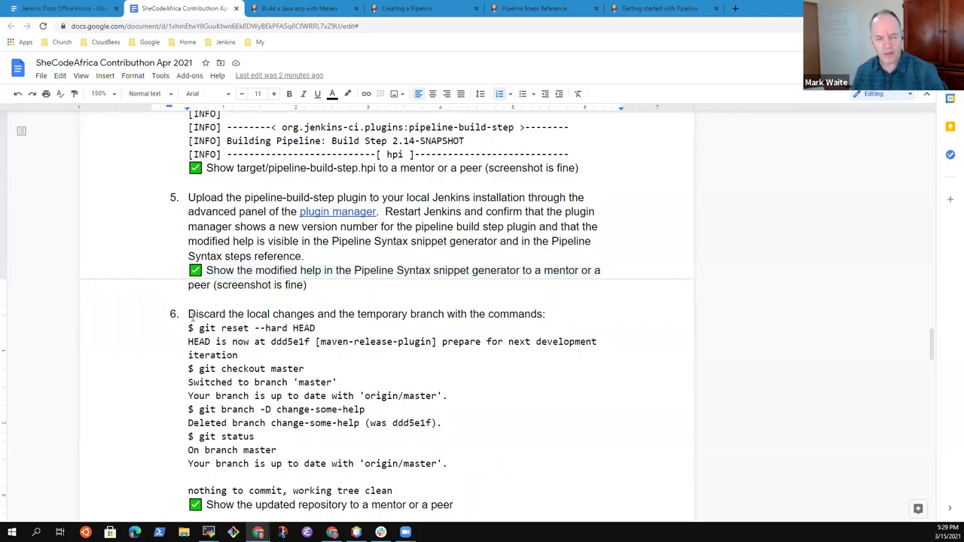
pyautogui.tripleClick(544, 312)
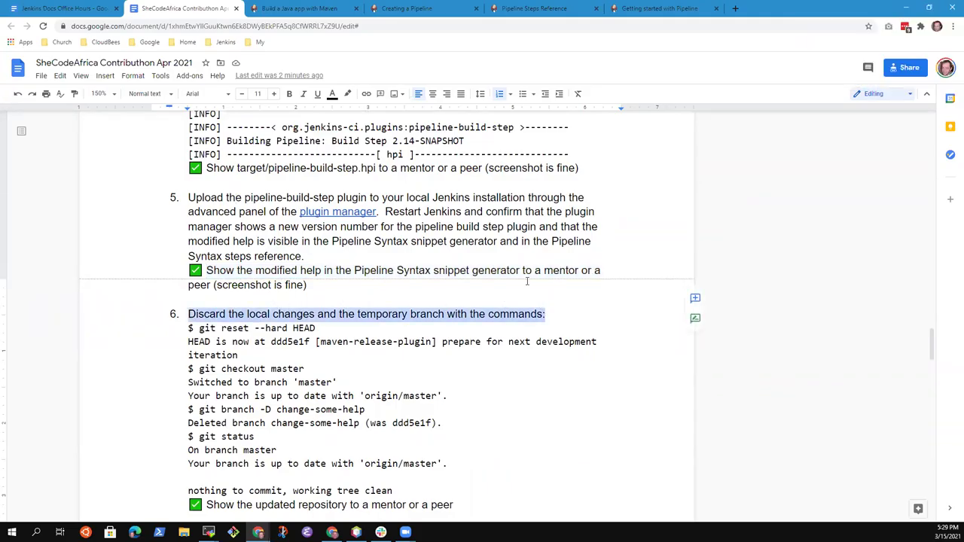
pyautogui.scroll(-5, 366, 362)
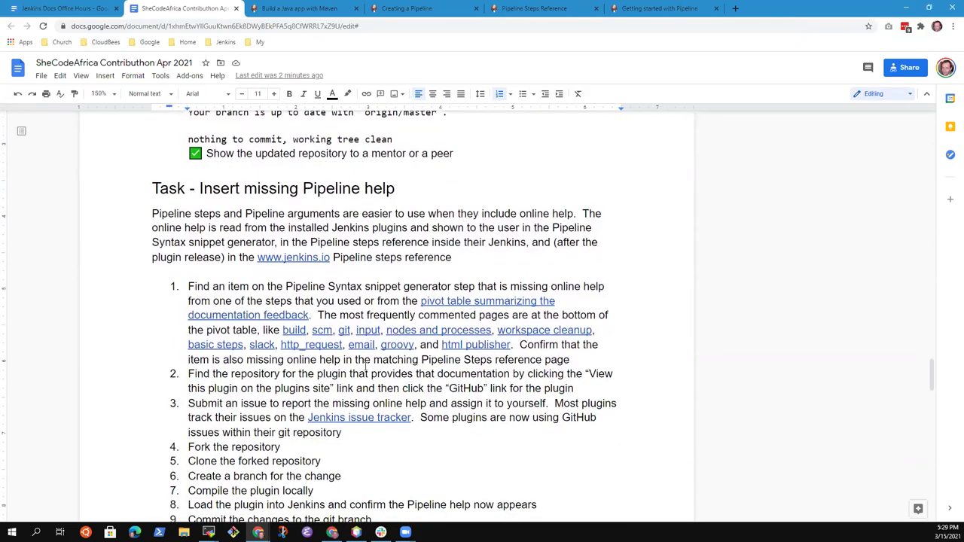
# Step: Review task list items 7 to 10, highlighting the compile, Pipeline help and pull request lines
pyautogui.scroll(-1, 367, 367)
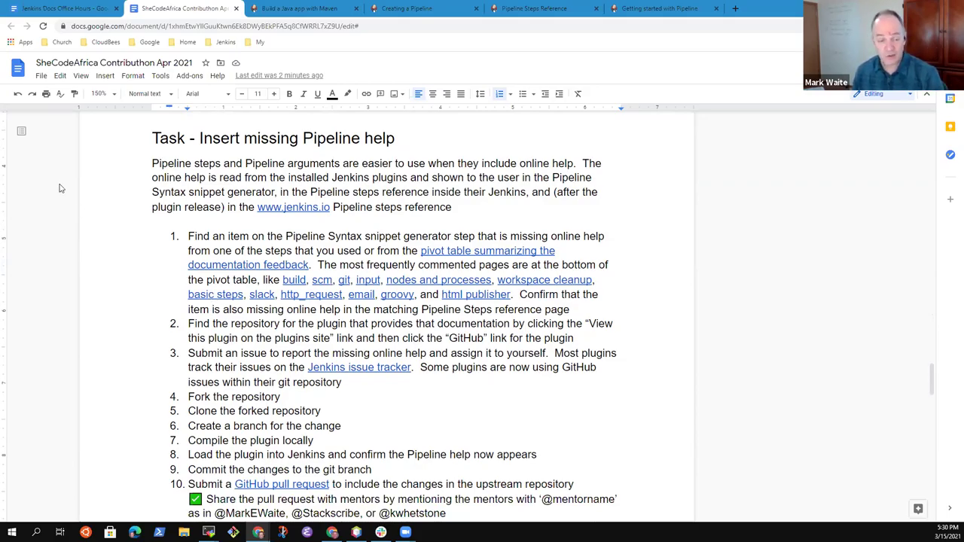
pyautogui.scroll(-1, 207, 218)
pyautogui.scroll(2, 208, 218)
pyautogui.scroll(1, 207, 218)
pyautogui.scroll(-1, 211, 226)
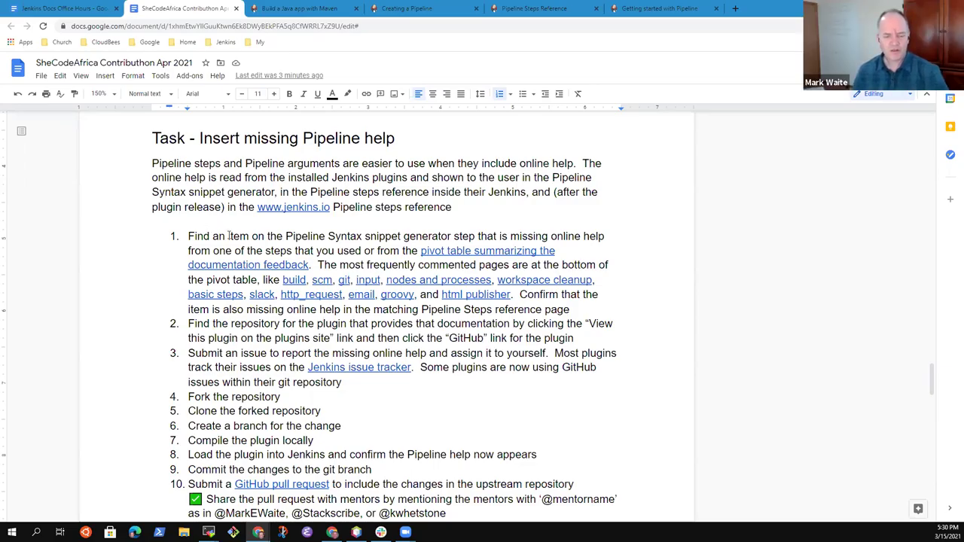
pyautogui.scroll(-2, 312, 321)
pyautogui.scroll(1, 311, 320)
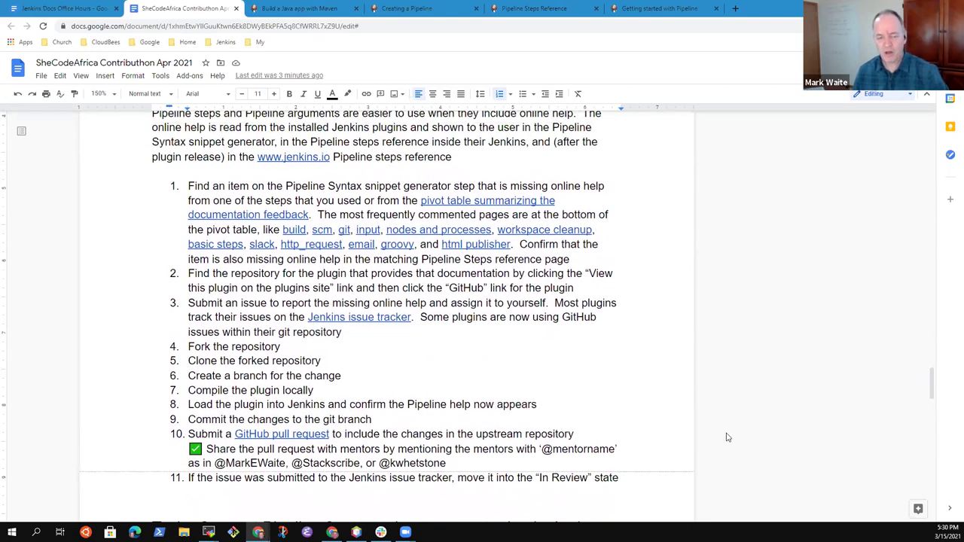
pyautogui.moveTo(573, 435); pyautogui.dragTo(189, 431)
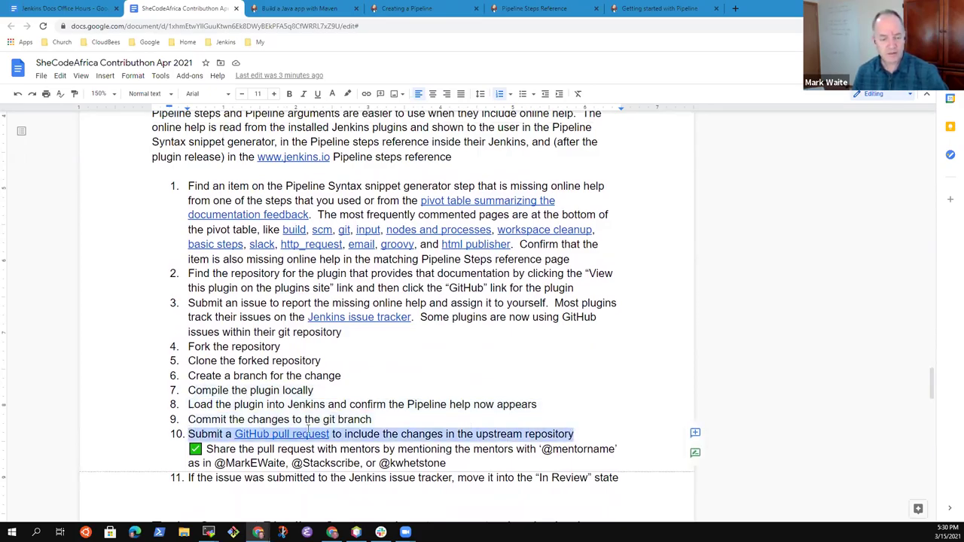
pyautogui.click(408, 405)
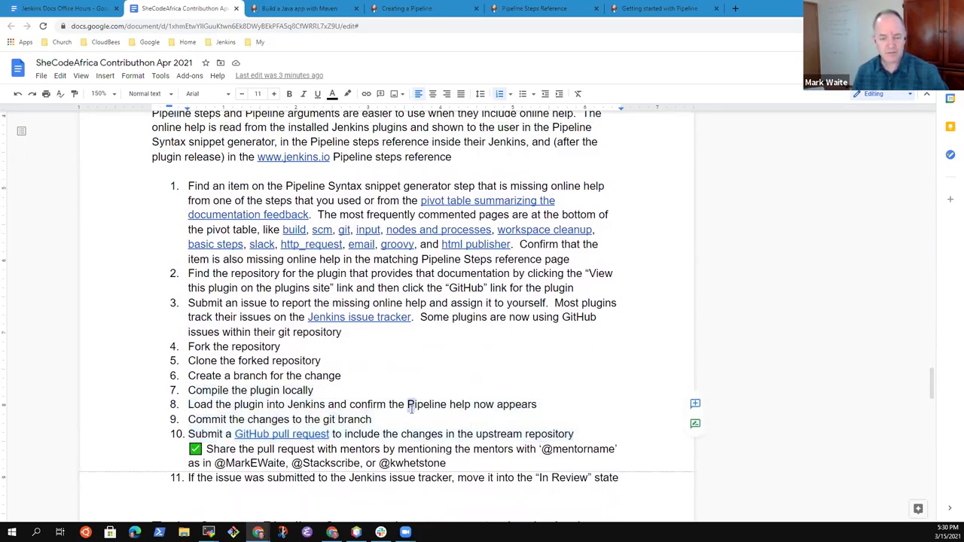
pyautogui.moveTo(541, 405); pyautogui.dragTo(200, 405)
pyautogui.click(219, 391)
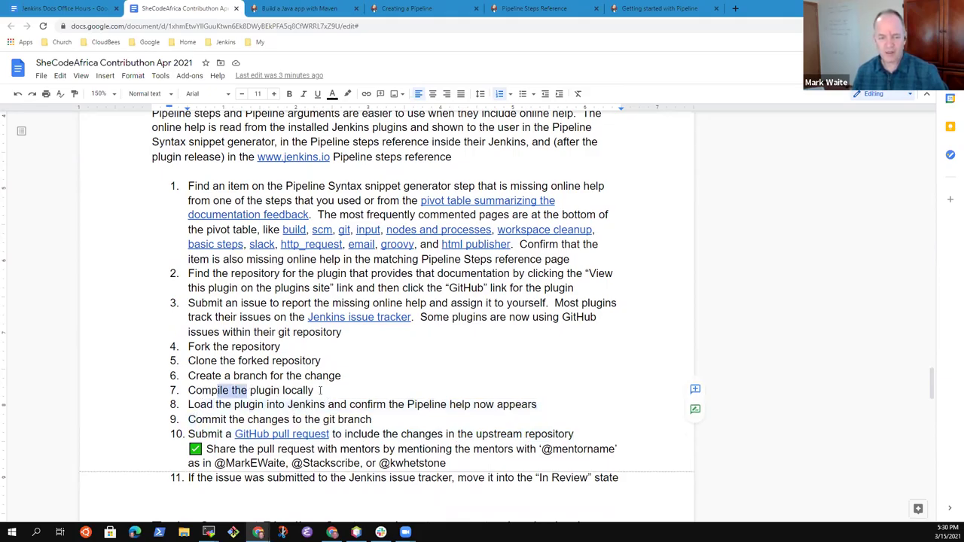
pyautogui.tripleClick(226, 390)
pyautogui.click(372, 419)
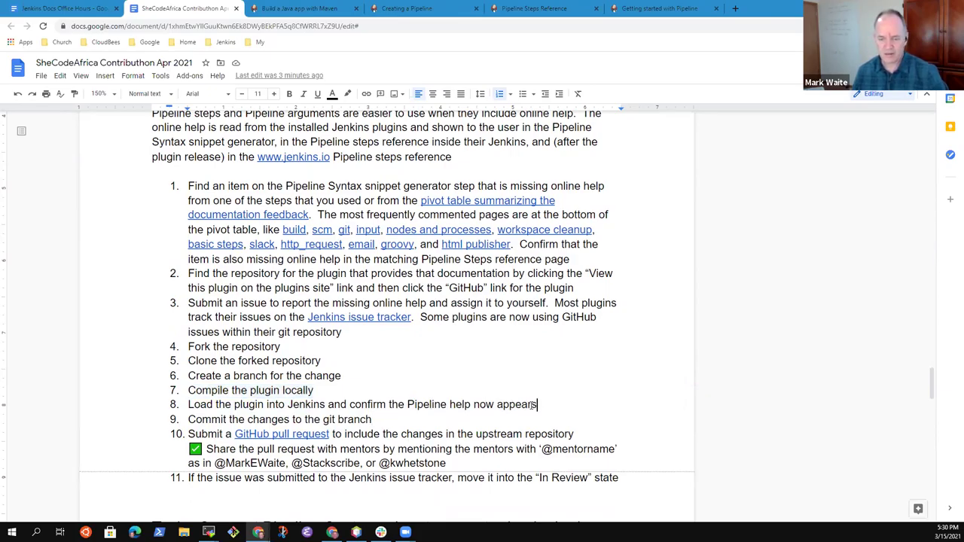
pyautogui.moveTo(538, 404); pyautogui.dragTo(349, 405)
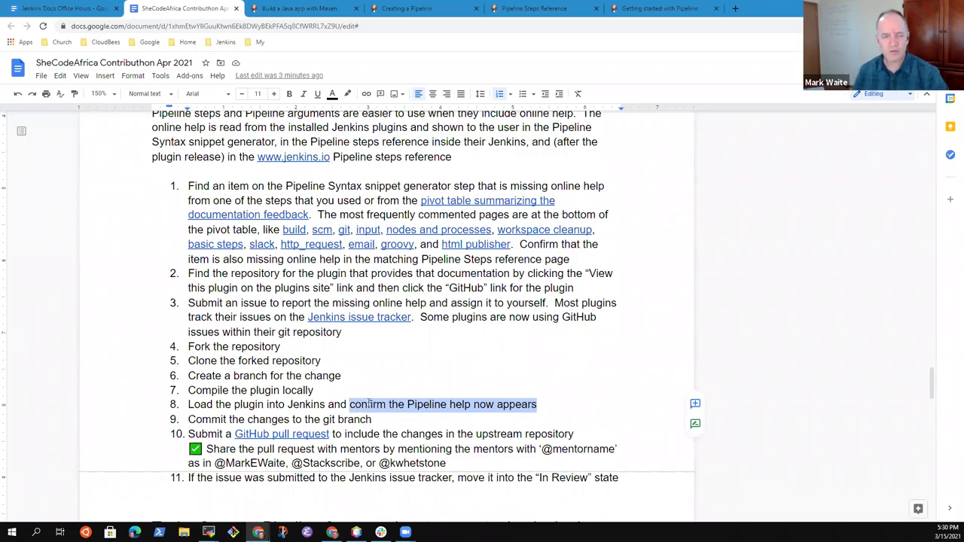
pyautogui.click(403, 390)
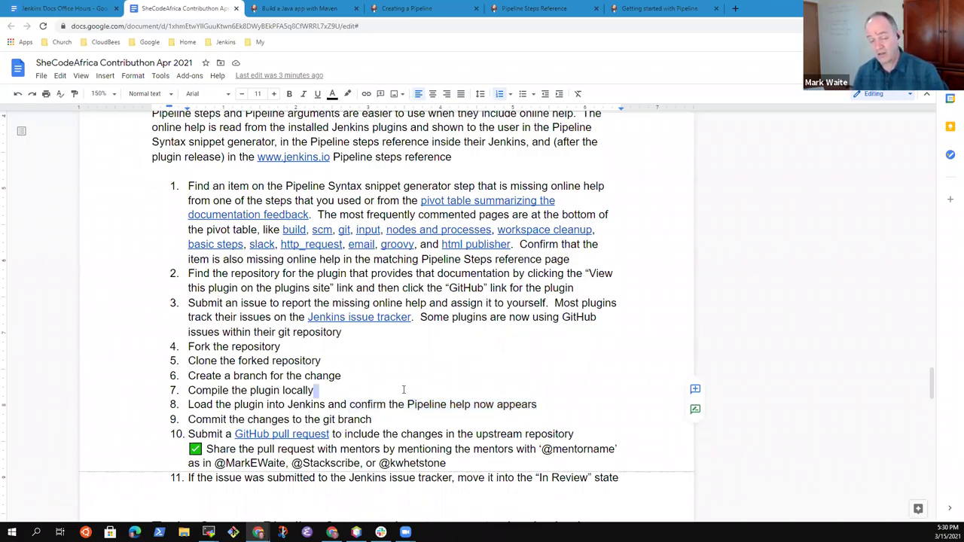
pyautogui.scroll(-2, 455, 405)
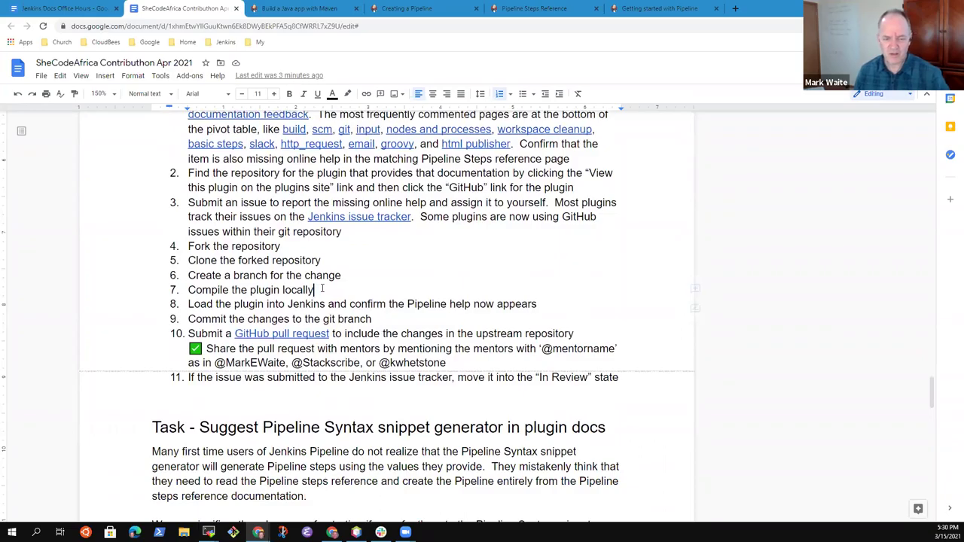
pyautogui.scroll(4, 333, 294)
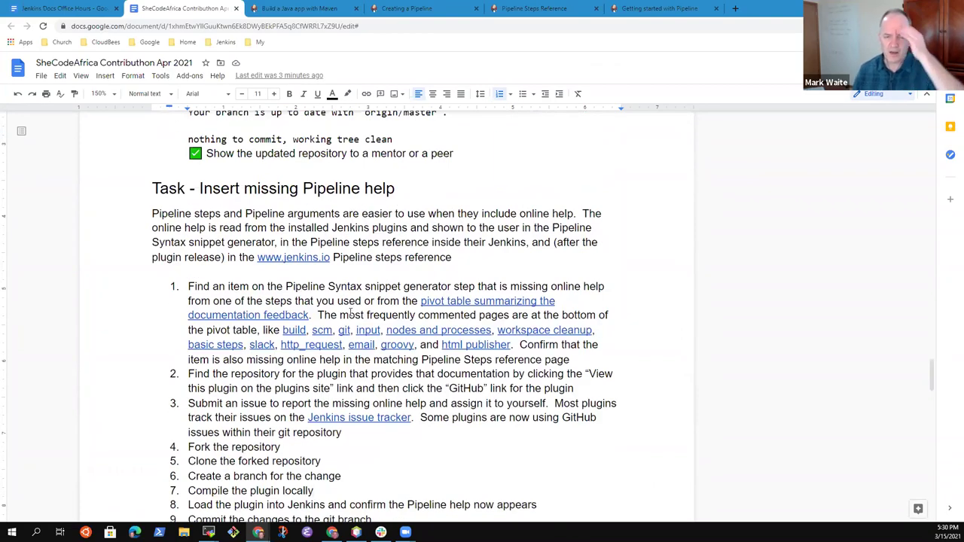
pyautogui.scroll(-1, 350, 313)
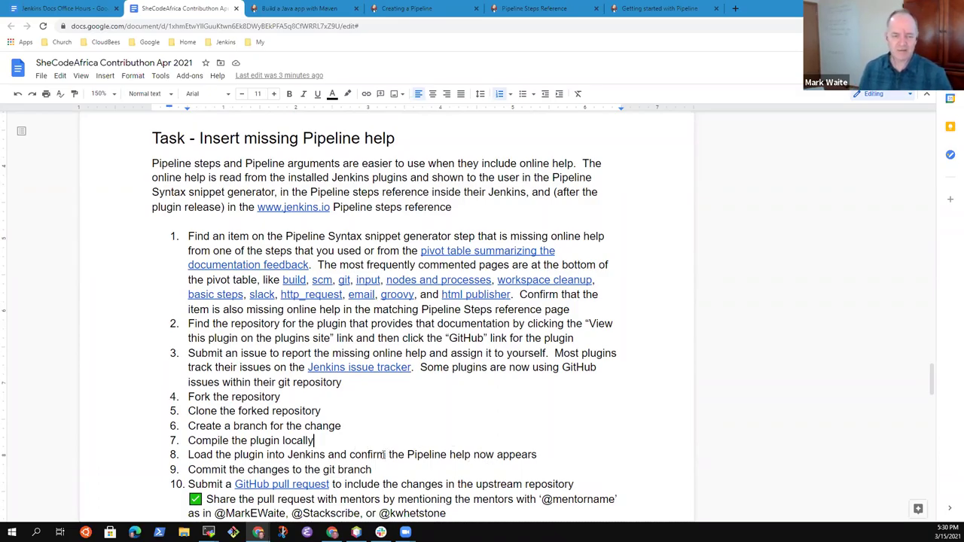
# Step: Move through the introduction to item 1 and select the phrase 'missing online help'
pyautogui.press('Up')
pyautogui.press('Up')
pyautogui.press('Up')
pyautogui.press('Up')
pyautogui.press('Up')
pyautogui.press('Up')
pyautogui.press('Up')
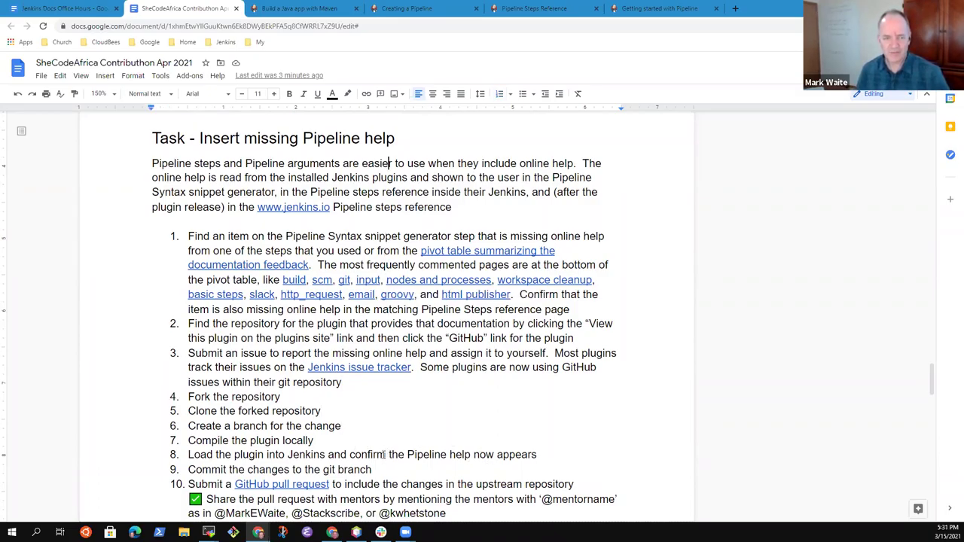
pyautogui.press('Down')
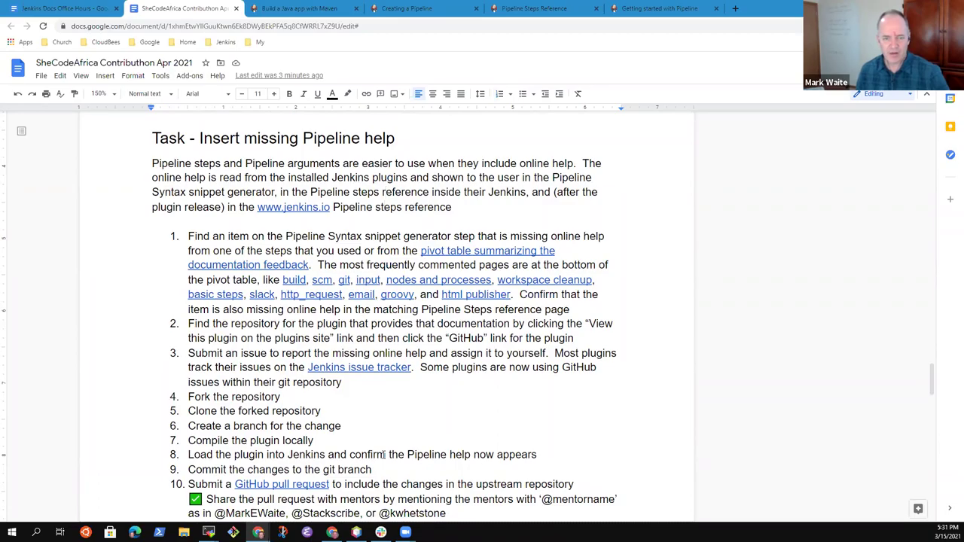
pyautogui.press('Down')
pyautogui.press('Down')
pyautogui.press('Down')
pyautogui.press('Down')
pyautogui.press('Down')
pyautogui.press('Down')
pyautogui.press('Down')
pyautogui.press('Down')
pyautogui.press('Down')
pyautogui.press('Down')
pyautogui.press('Down')
pyautogui.press('Down')
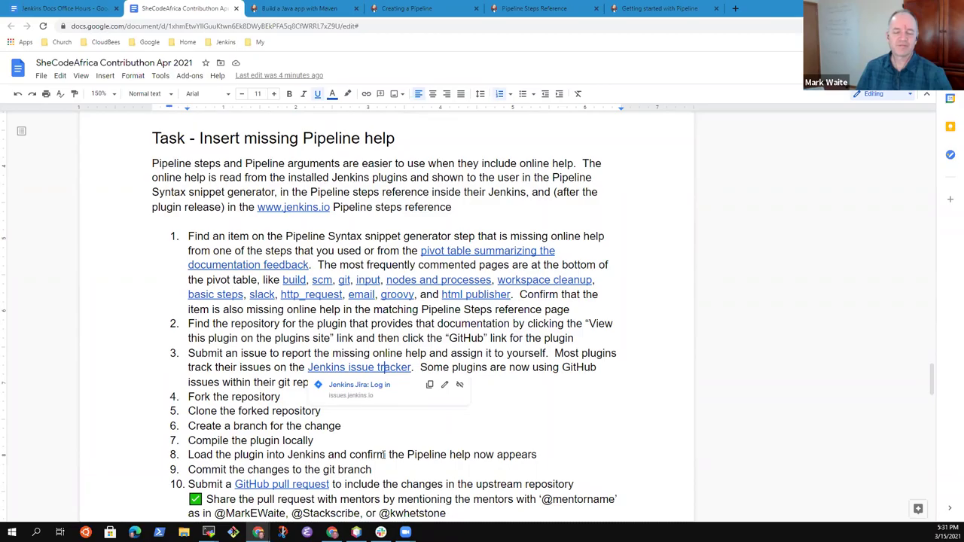
pyautogui.press('Down')
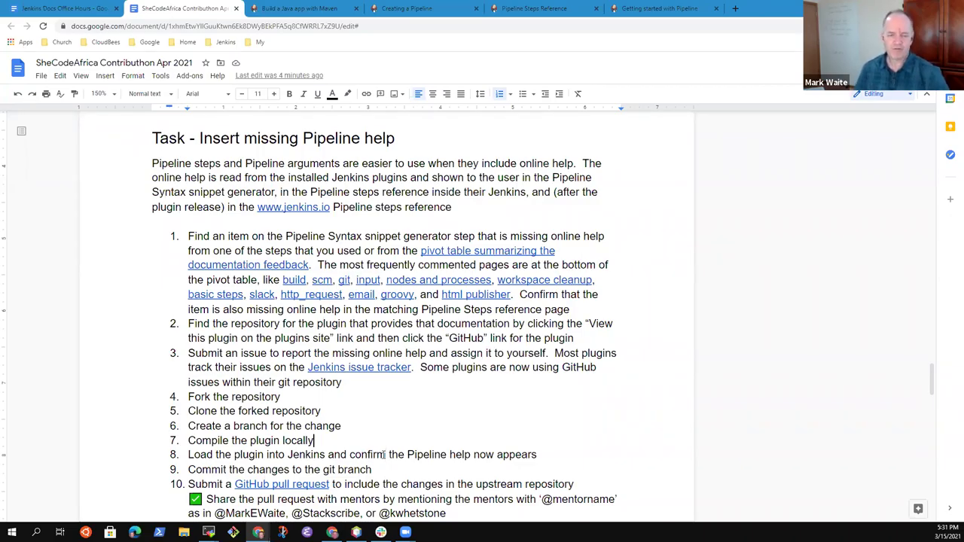
pyautogui.click(386, 310)
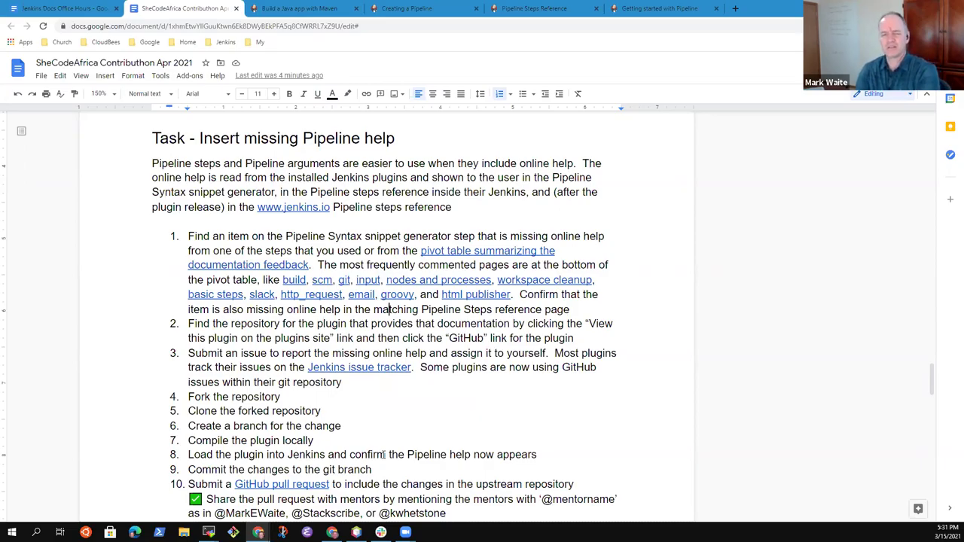
pyautogui.press('Up')
pyautogui.press('Up')
pyautogui.press('Up')
pyautogui.press('Up')
pyautogui.press('Up')
pyautogui.hotkey('ctrl', 'shift', 'Left')
pyautogui.hotkey('ctrl', 'shift', 'Left')
pyautogui.hotkey('ctrl', 'shift', 'Left')
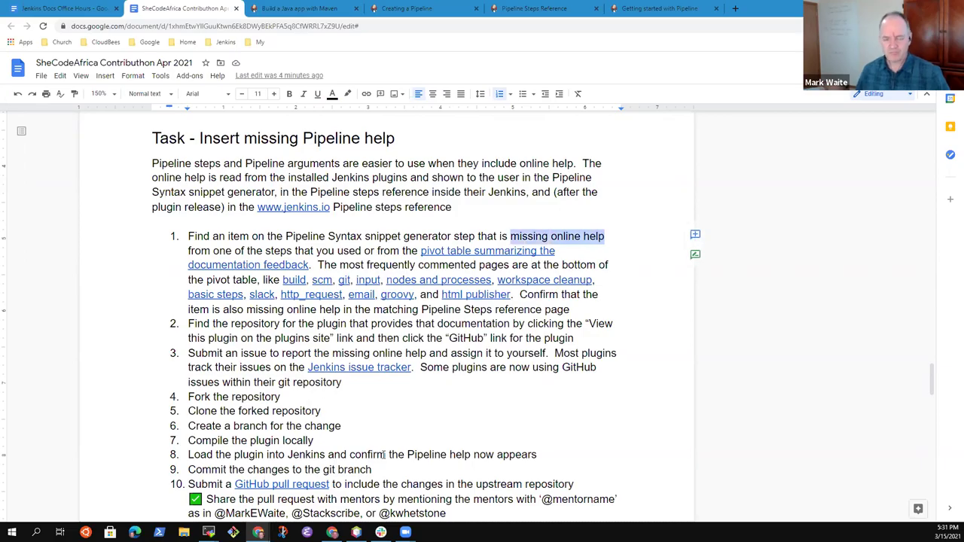
# Step: Open the 'pivot table summarizing the documentation feedback' link from item 1
pyautogui.press('Down')
pyautogui.press('Down')
pyautogui.press('Down')
pyautogui.press('Home')
pyautogui.hotkey('ctrl', 'Right')
pyautogui.hotkey('ctrl', 'Right')
pyautogui.hotkey('ctrl', 'Right')
pyautogui.hotkey('ctrl', 'Right')
pyautogui.hotkey('ctrl', 'Right')
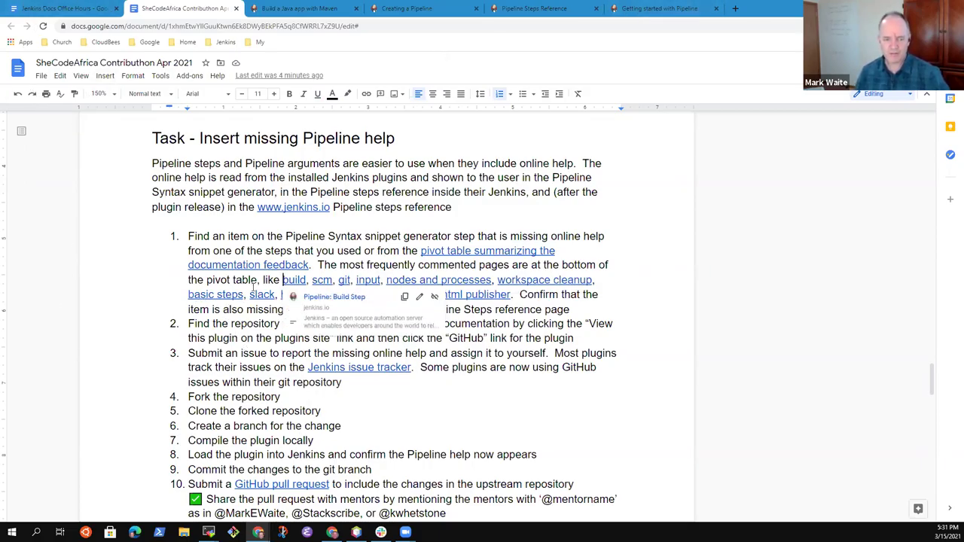
pyautogui.press('Down')
pyautogui.press('Down')
pyautogui.press('Down')
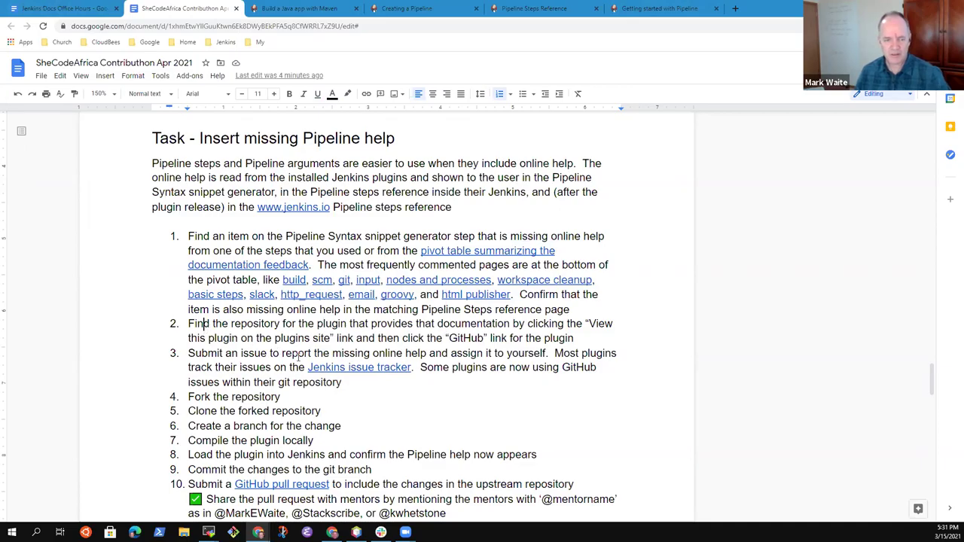
pyautogui.hotkey('ctrl', 'Right')
pyautogui.hotkey('ctrl', 'Right')
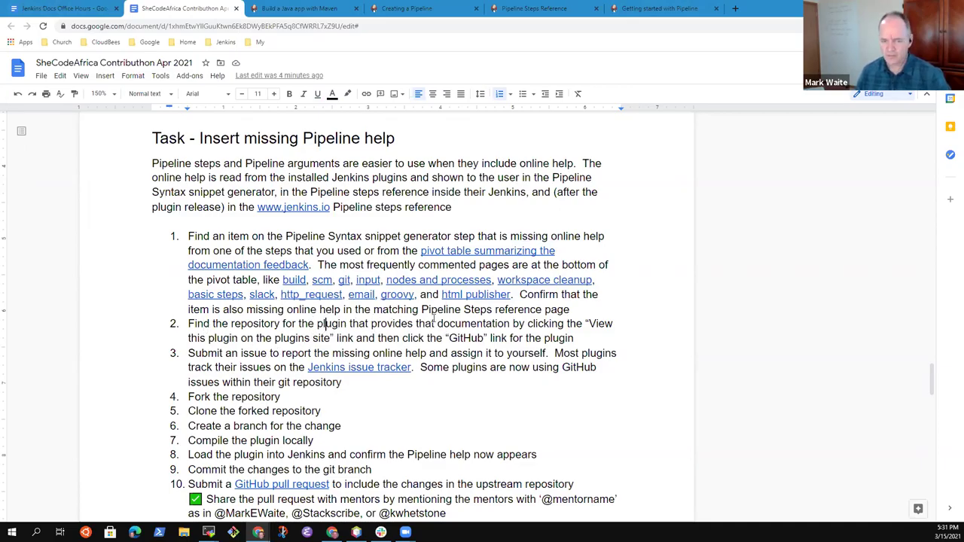
pyautogui.click(241, 280)
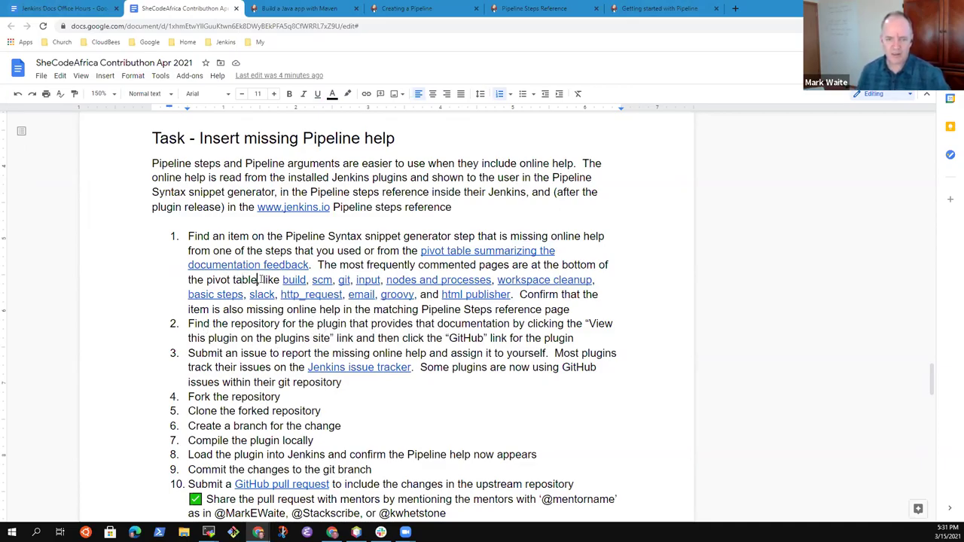
pyautogui.click(258, 280)
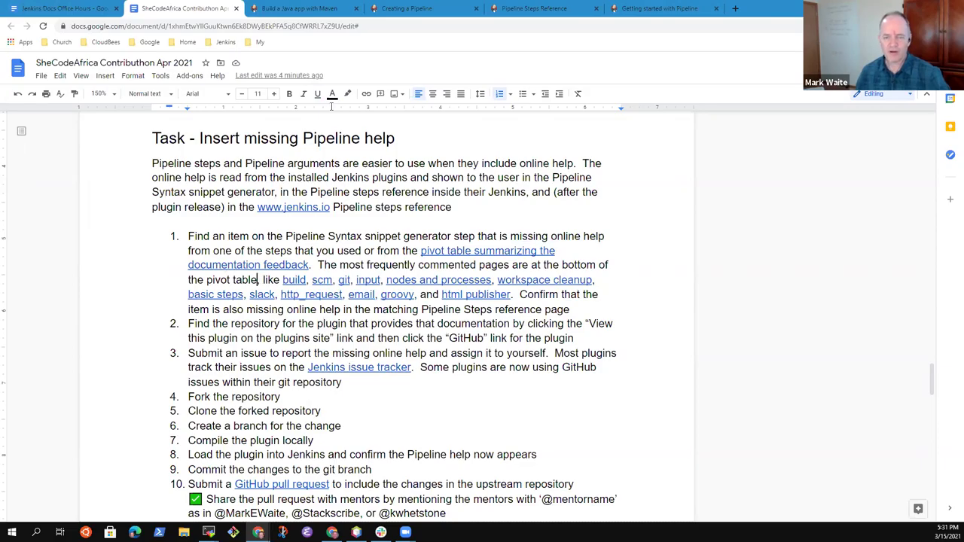
pyautogui.click(500, 251)
# Step: Open the feedback spreadsheet and jump to the last row of Form Responses 1
pyautogui.click(495, 292)
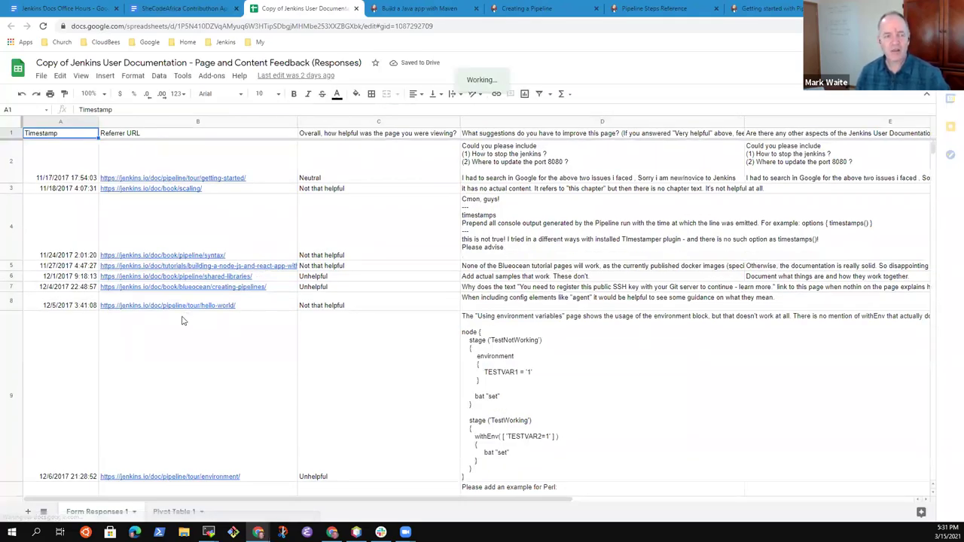
pyautogui.click(64, 167)
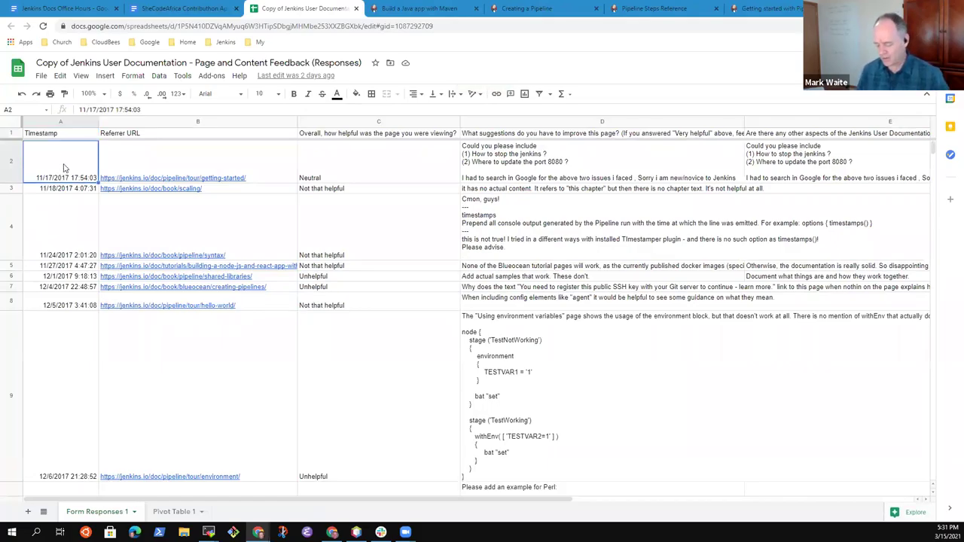
pyautogui.hotkey('ctrl', 'Down')
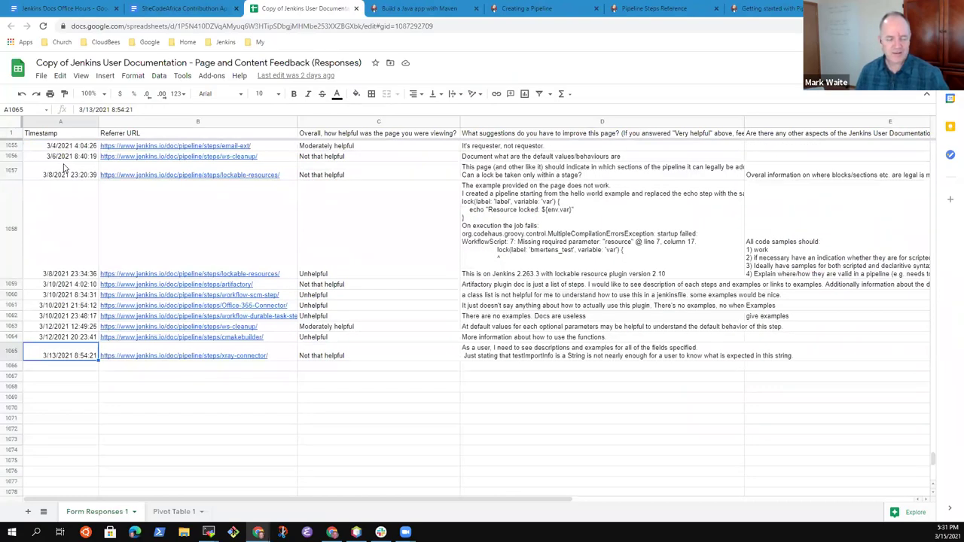
# Step: On Pivot Table 1, go to the bottom row 106 and select E106:F106
pyautogui.click(176, 512)
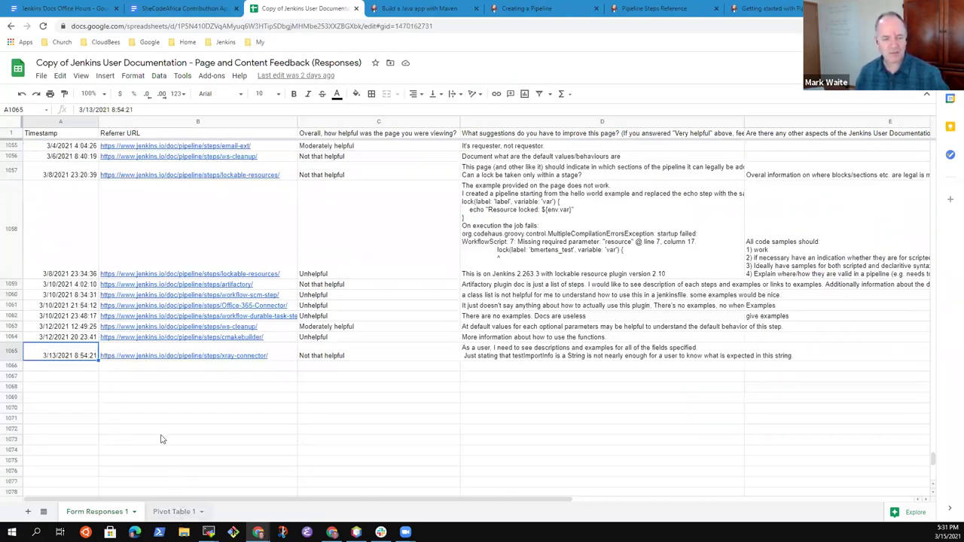
pyautogui.click(115, 146)
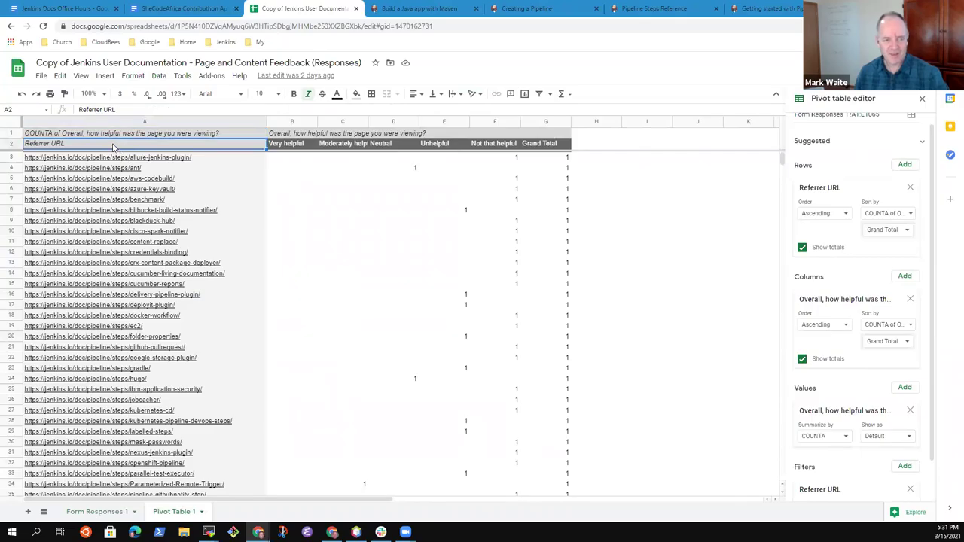
pyautogui.hotkey('ctrl', 'Down')
pyautogui.press('Up')
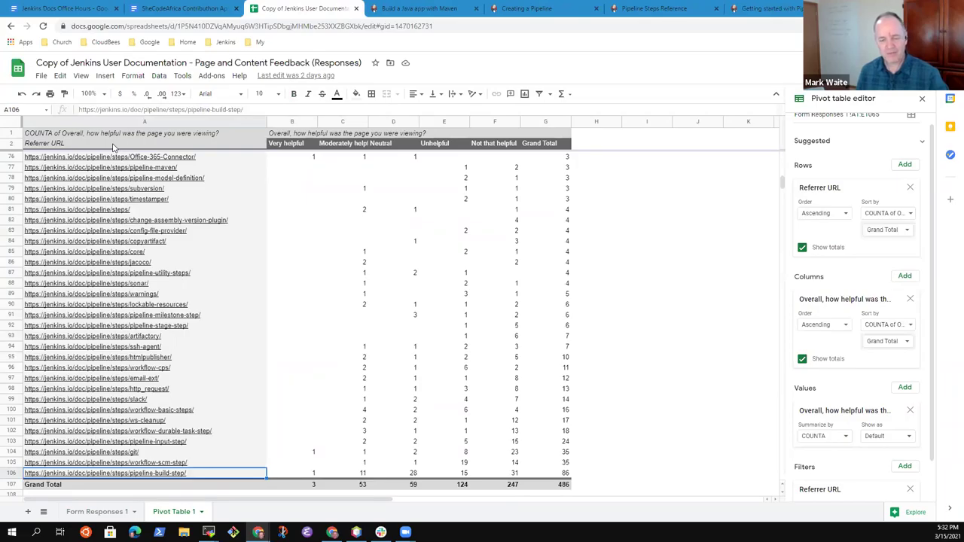
pyautogui.press('Right')
pyautogui.press('Right')
pyautogui.press('Right')
pyautogui.press('Right')
pyautogui.press('Right')
pyautogui.press('Right')
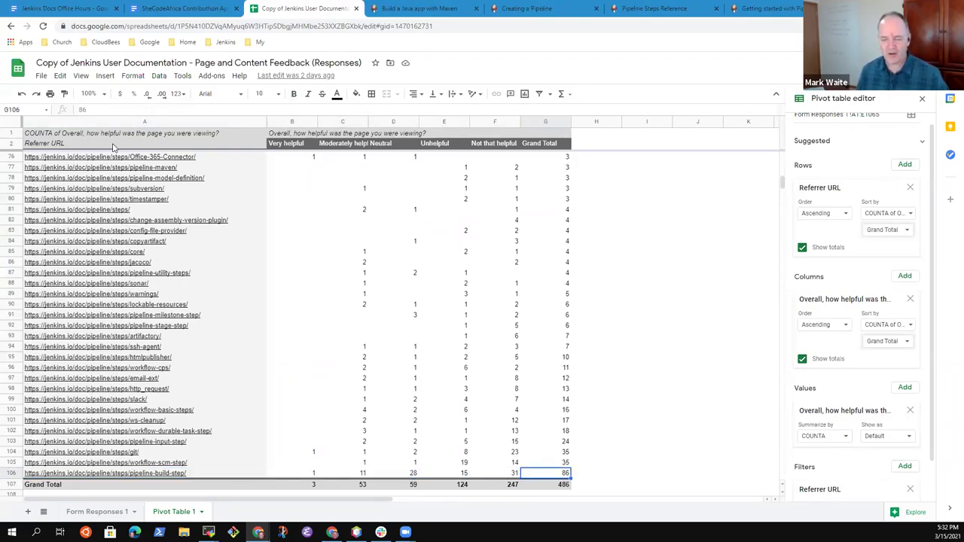
pyautogui.press('Left')
pyautogui.press('Left')
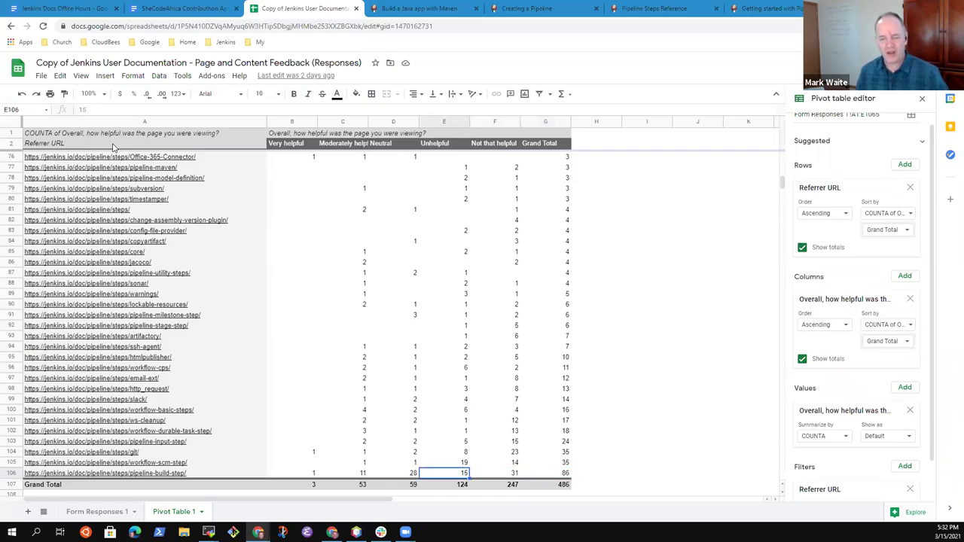
pyautogui.hotkey('shift', 'Right')
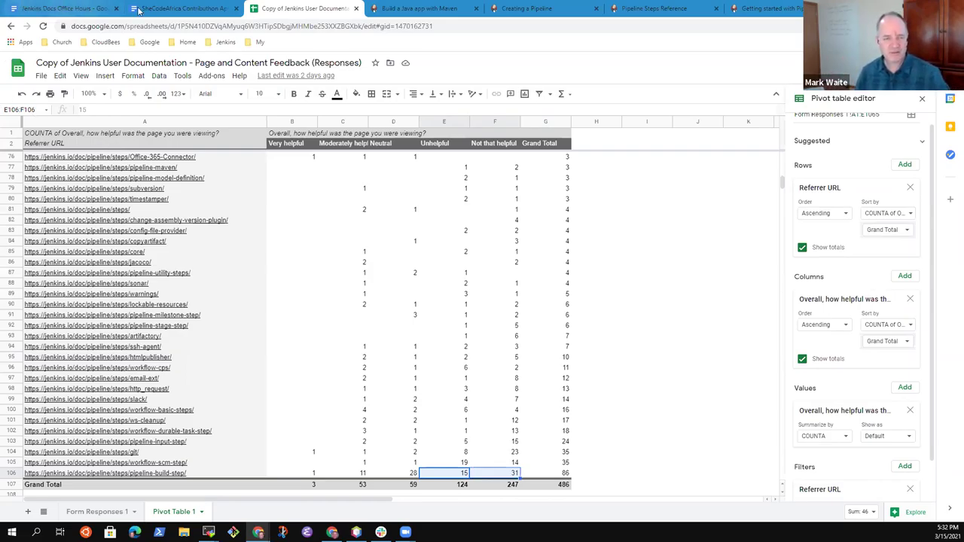
# Step: Back in the Contributhon notes, step through the example step links in item 1
pyautogui.click(193, 7)
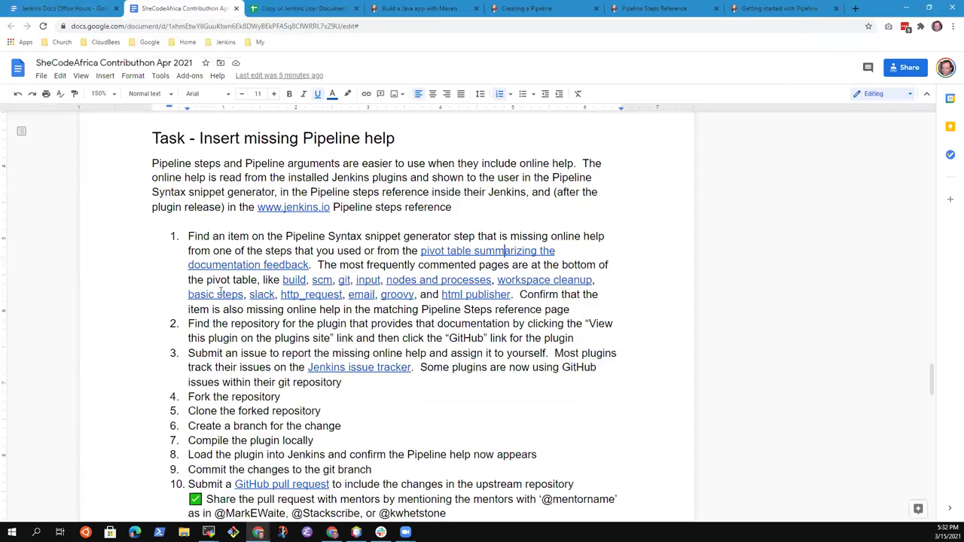
pyautogui.click(300, 339)
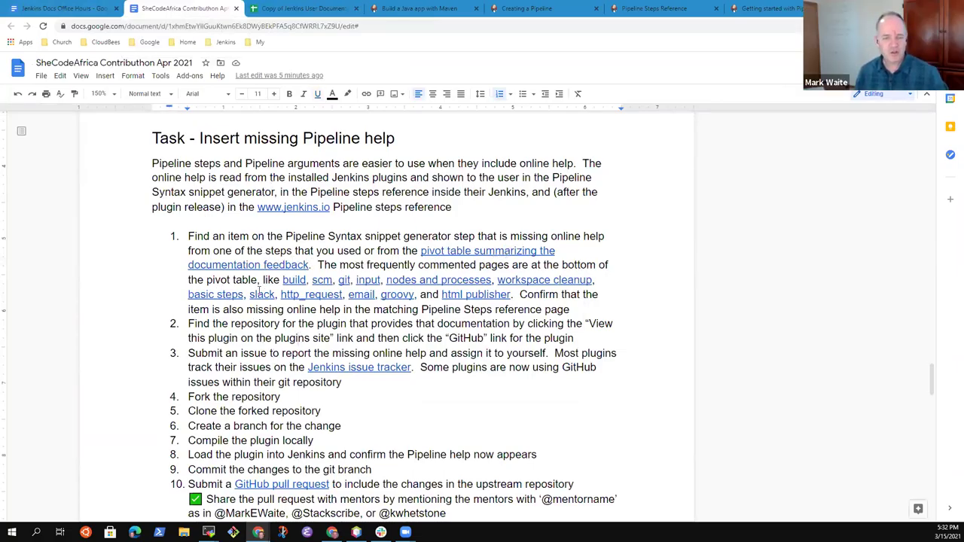
pyautogui.hotkey('ctrl', 'Right')
pyautogui.hotkey('ctrl', 'Right')
pyautogui.hotkey('ctrl', 'Right')
pyautogui.hotkey('ctrl', 'Right')
pyautogui.hotkey('ctrl', 'Right')
pyautogui.hotkey('ctrl', 'Right')
pyautogui.hotkey('ctrl', 'Right')
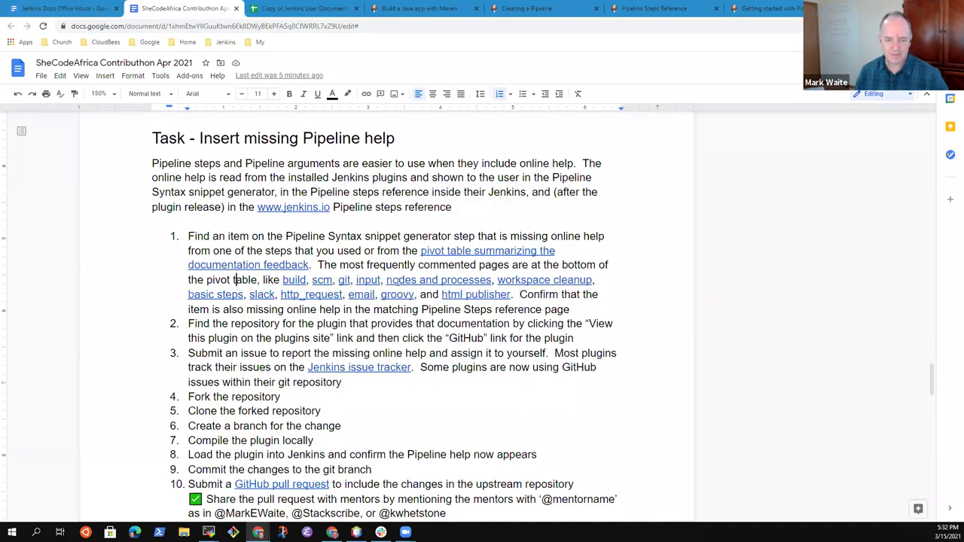
# Step: Check the row 103 link in the pivot table, then return to the Contributhon notes document
pyautogui.click(301, 9)
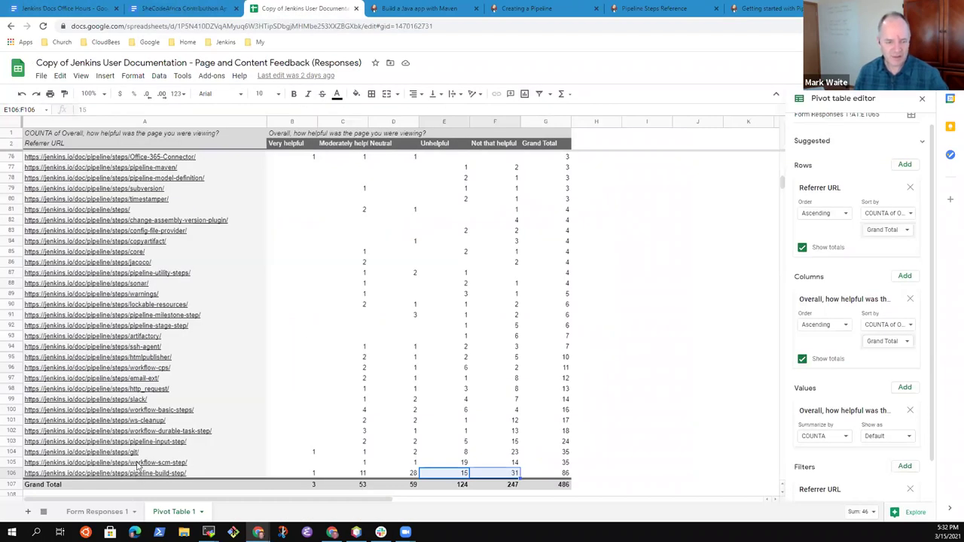
pyautogui.moveTo(166, 447)
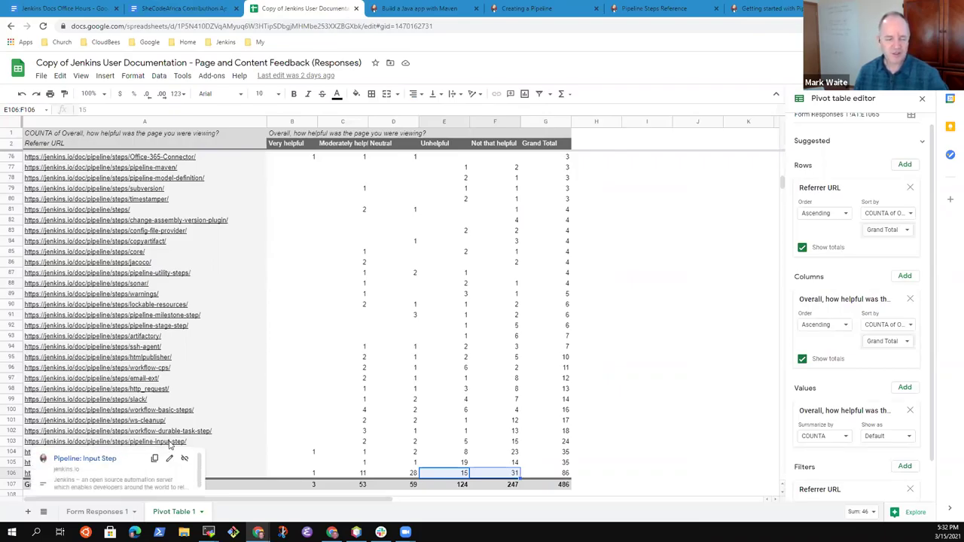
pyautogui.click(204, 9)
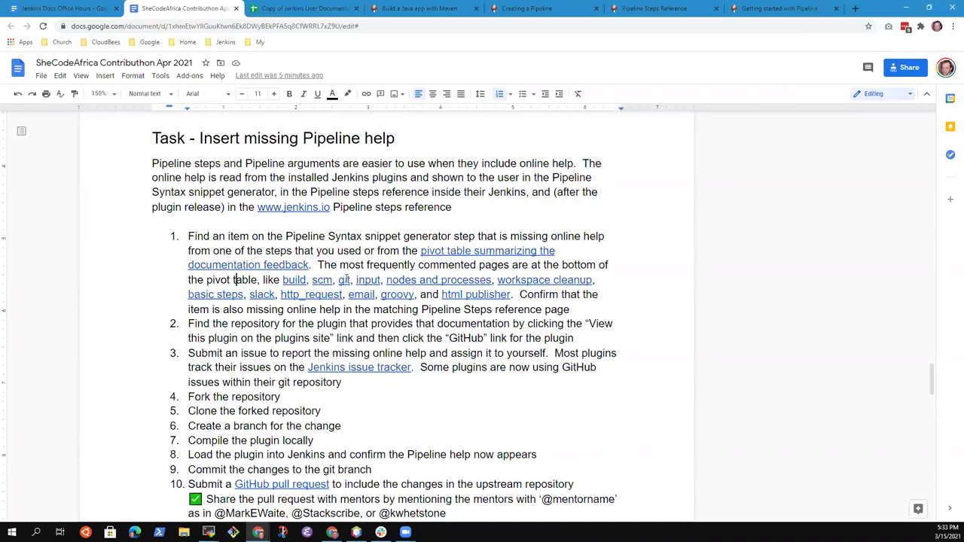
pyautogui.click(281, 280)
pyautogui.hotkey('ctrl', 'shift', 'Right')
pyautogui.hotkey('ctrl', 'shift', 'Right')
pyautogui.hotkey('ctrl', 'shift', 'Right')
pyautogui.hotkey('ctrl', 'shift', 'Right')
pyautogui.hotkey('ctrl', 'shift', 'Right')
pyautogui.hotkey('ctrl', 'shift', 'Right')
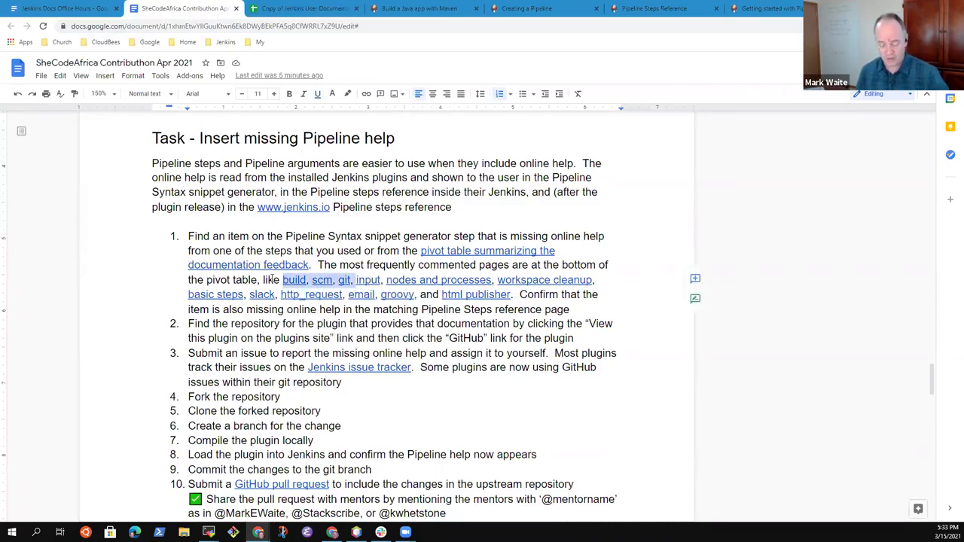
pyautogui.hotkey('ctrl', 'shift', 'Right')
pyautogui.hotkey('ctrl', 'shift', 'Right')
pyautogui.hotkey('ctrl', 'shift', 'Right')
pyautogui.hotkey('ctrl', 'shift', 'Right')
pyautogui.hotkey('ctrl', 'shift', 'Right')
pyautogui.hotkey('ctrl', 'shift', 'Right')
pyautogui.hotkey('ctrl', 'shift', 'Right')
pyautogui.hotkey('ctrl', 'shift', 'Right')
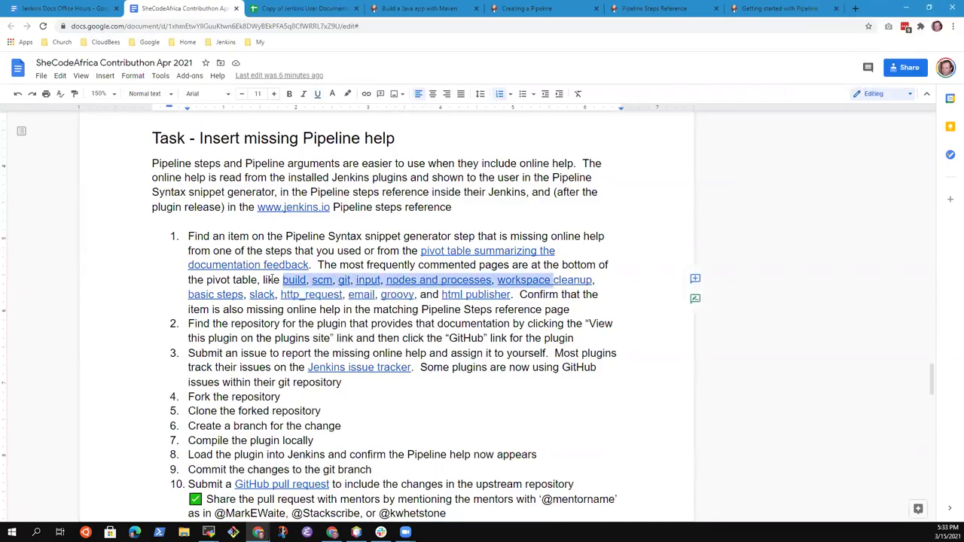
pyautogui.hotkey('ctrl', 'shift', 'Right')
pyautogui.hotkey('ctrl', 'shift', 'Right')
pyautogui.hotkey('ctrl', 'shift', 'Right')
pyautogui.hotkey('ctrl', 'shift', 'Right')
pyautogui.hotkey('ctrl', 'shift', 'Right')
pyautogui.hotkey('ctrl', 'shift', 'Right')
pyautogui.hotkey('ctrl', 'shift', 'Right')
pyautogui.hotkey('ctrl', 'shift', 'Right')
pyautogui.hotkey('ctrl', 'shift', 'Right')
pyautogui.hotkey('ctrl', 'shift', 'Right')
pyautogui.hotkey('ctrl', 'shift', 'Right')
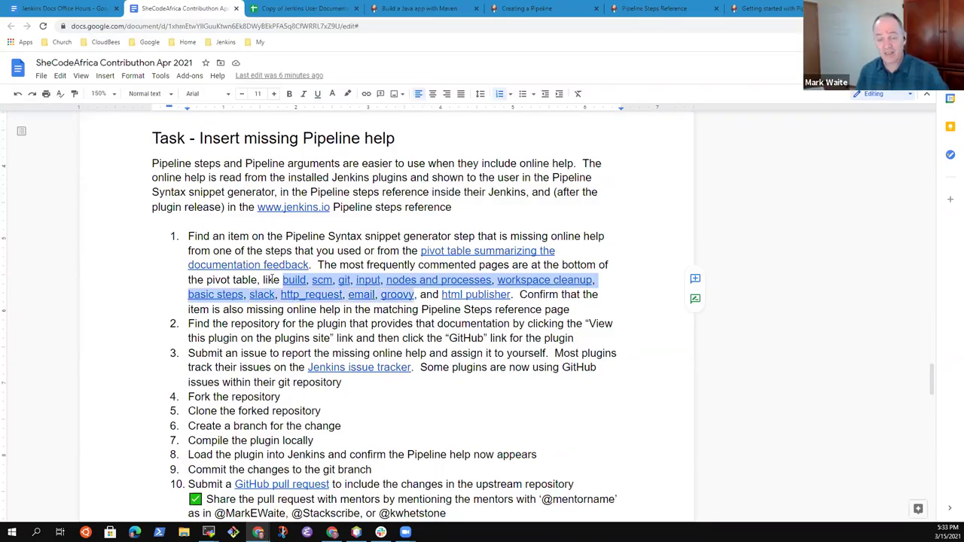
pyautogui.hotkey('ctrl', 'shift', 'Right')
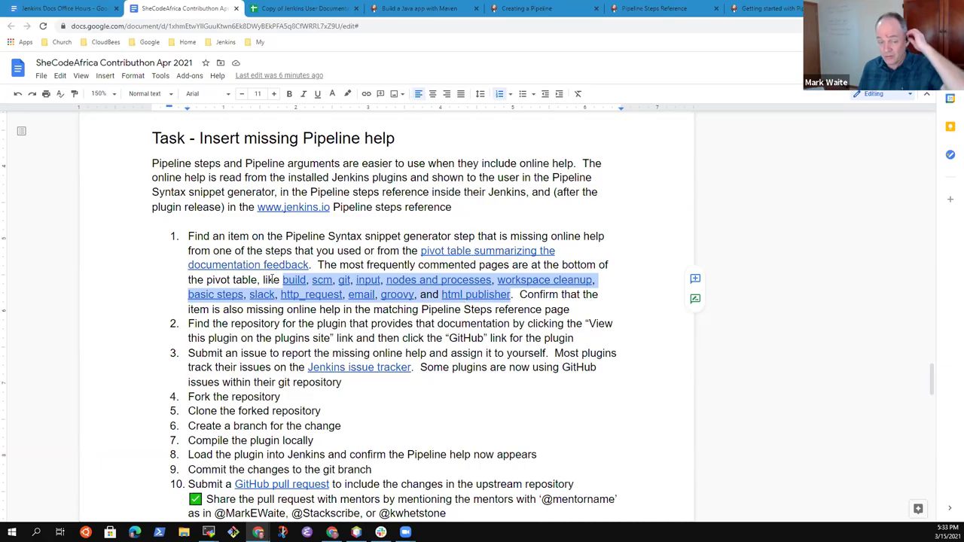
pyautogui.press('Down')
pyautogui.press('Down')
pyautogui.press('Down')
pyautogui.press('Down')
pyautogui.press('Down')
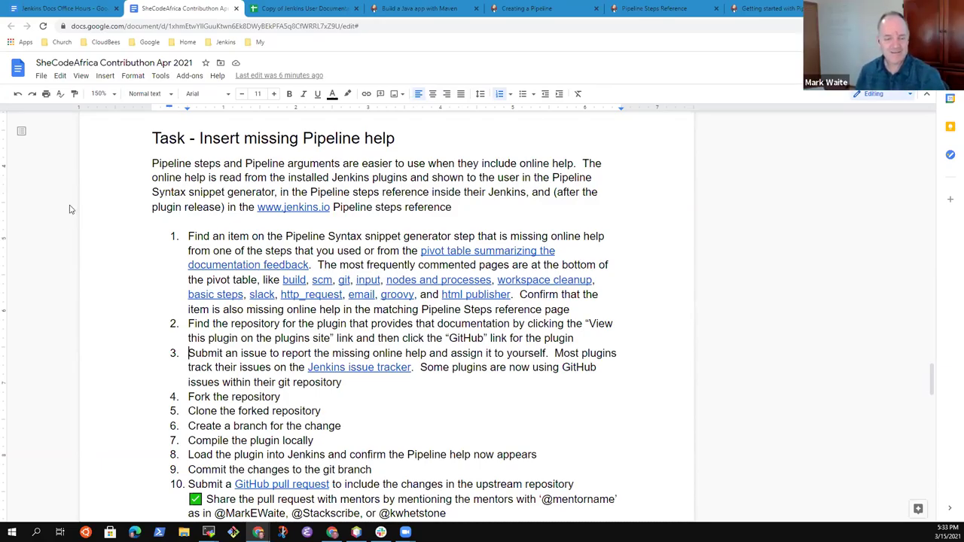
pyautogui.click(297, 9)
pyautogui.click(196, 12)
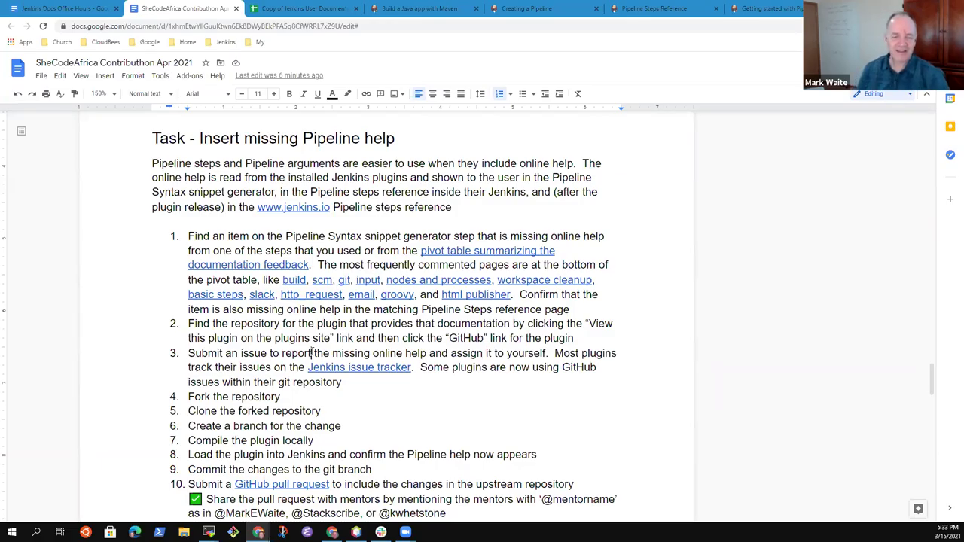
pyautogui.press('Home')
pyautogui.hotkey('shift', 'Down')
pyautogui.hotkey('shift', 'Down')
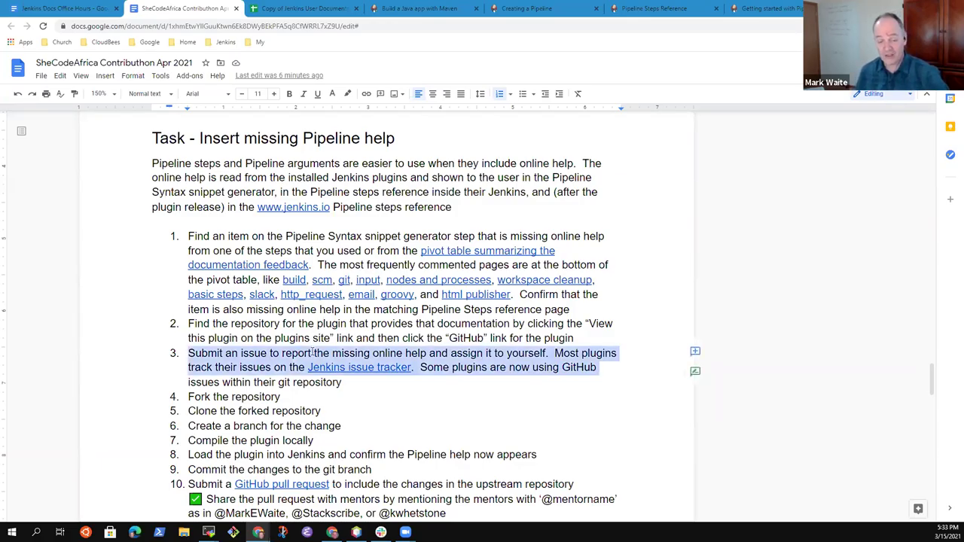
pyautogui.hotkey('shift', 'End')
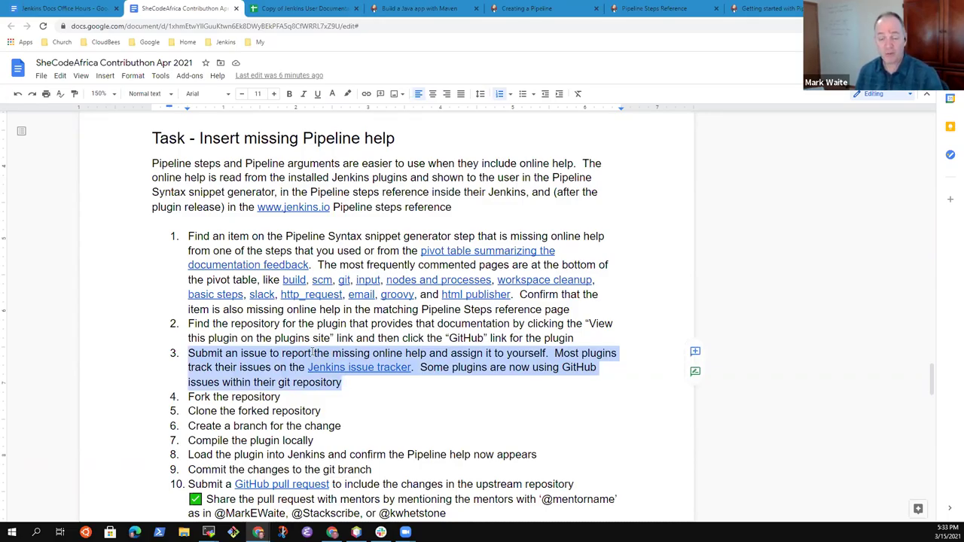
pyautogui.press('Down')
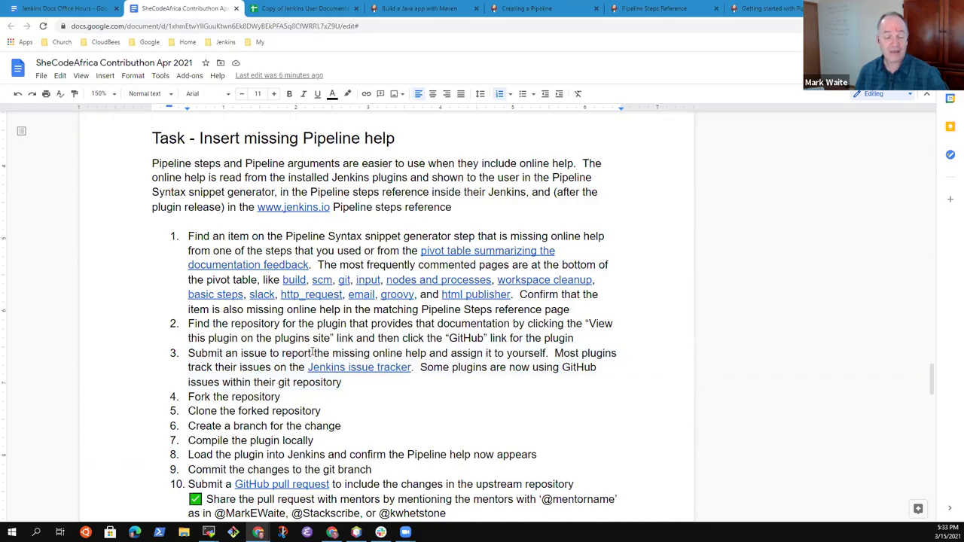
pyautogui.hotkey('shift', 'End')
pyautogui.press('Left')
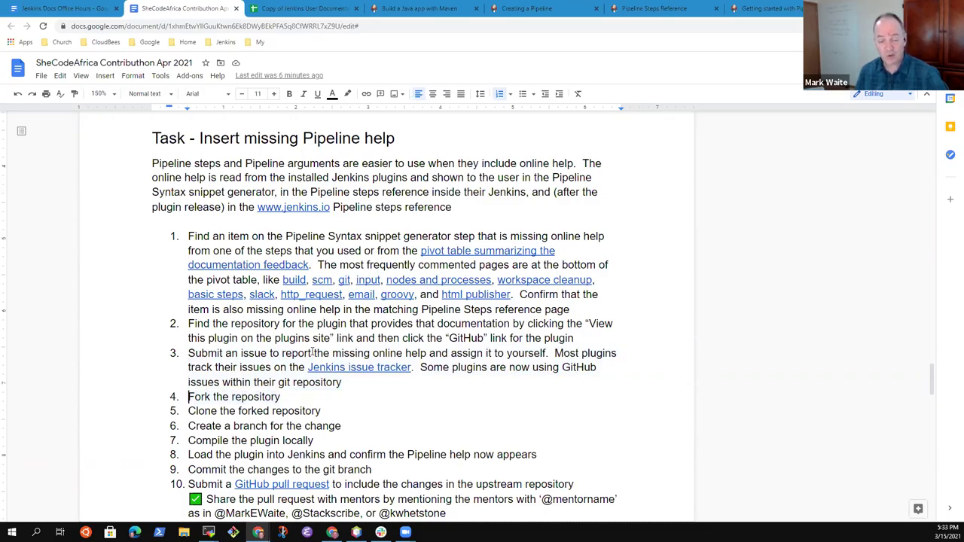
pyautogui.press('Down')
pyautogui.press('Down')
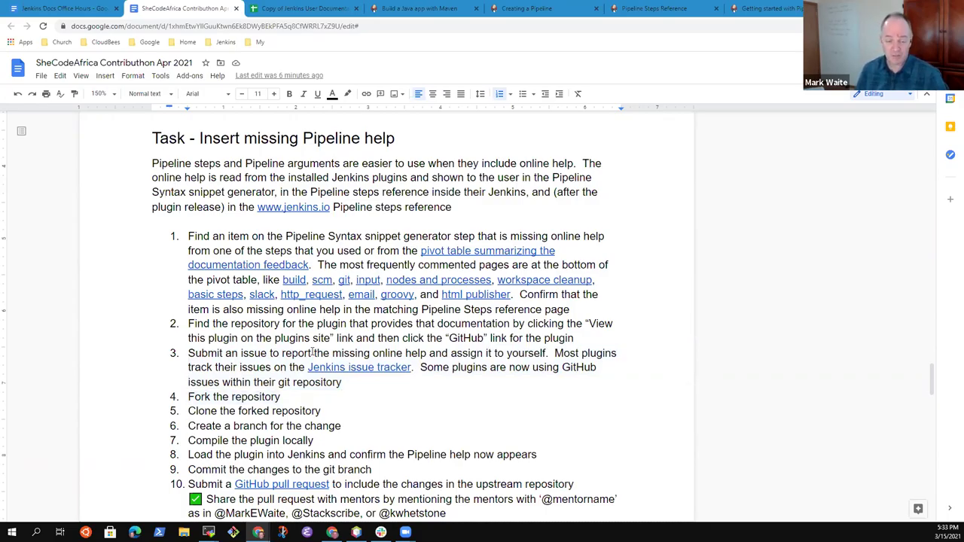
pyautogui.press('Down')
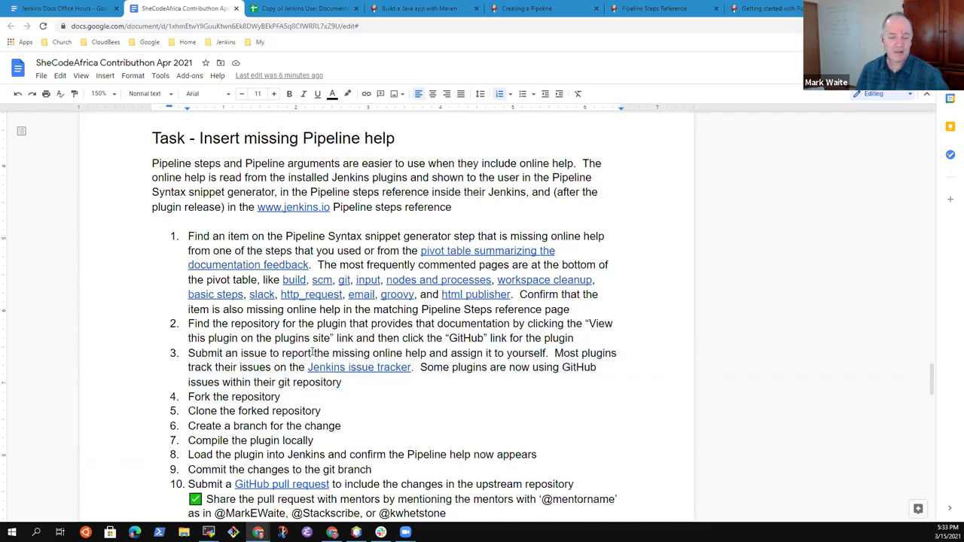
pyautogui.press('Down')
pyautogui.press('Down')
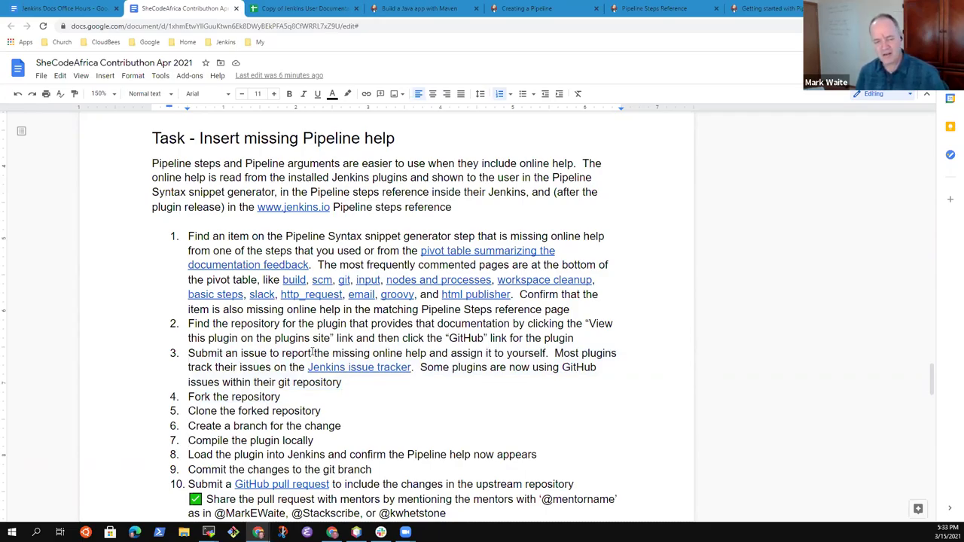
pyautogui.press('Up')
# Step: Add step 7: define the Java class and add help.html matching the Pipeline step's path, with GitStep example
pyautogui.press('Return')
pyautogui.write('Add the missin')
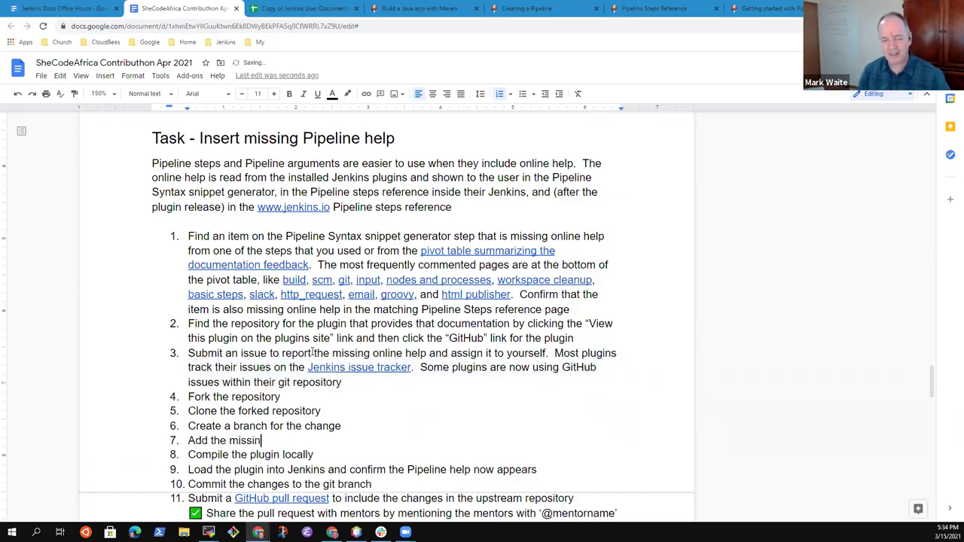
pyautogui.write('g pipeli')
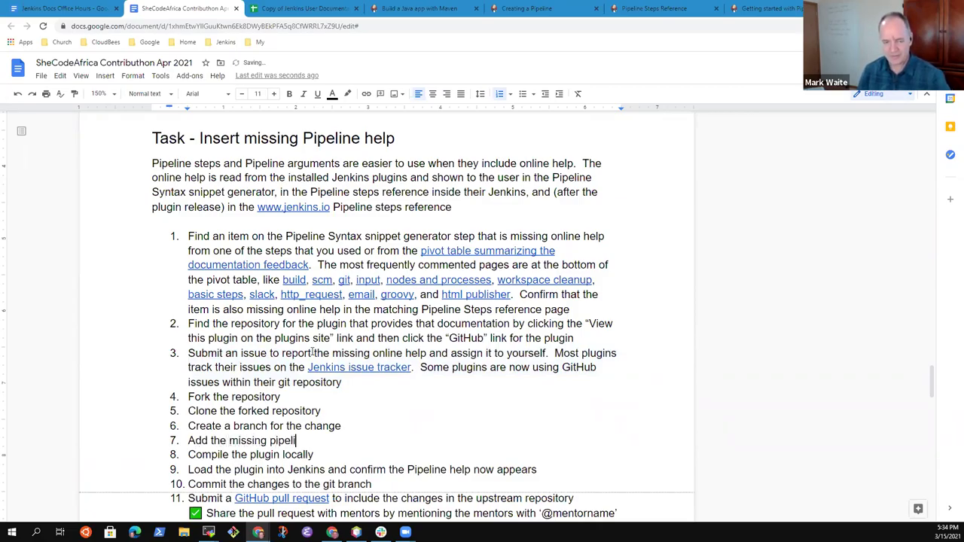
pyautogui.write('ne help by dfn')
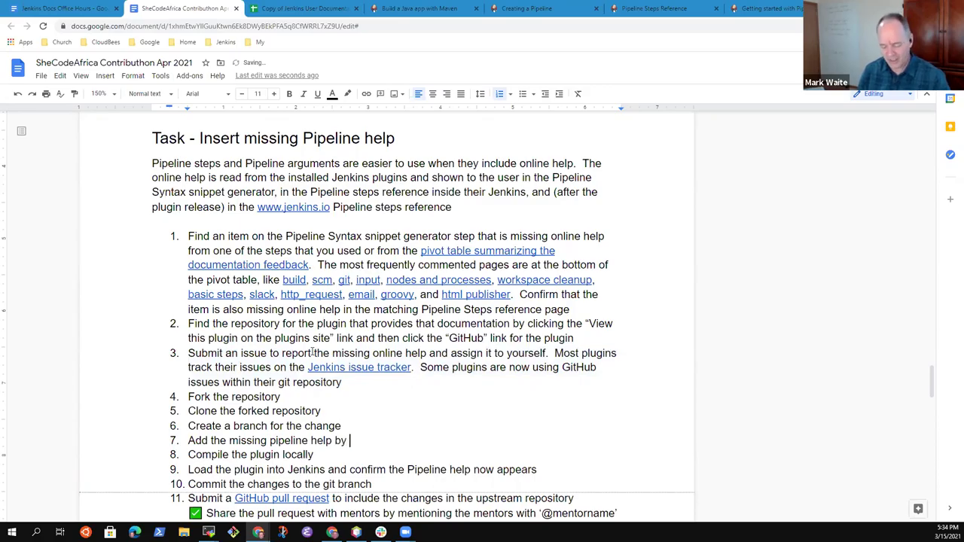
pyautogui.press('BackSpace')
pyautogui.press('BackSpace')
pyautogui.press('BackSpace')
pyautogui.write('find')
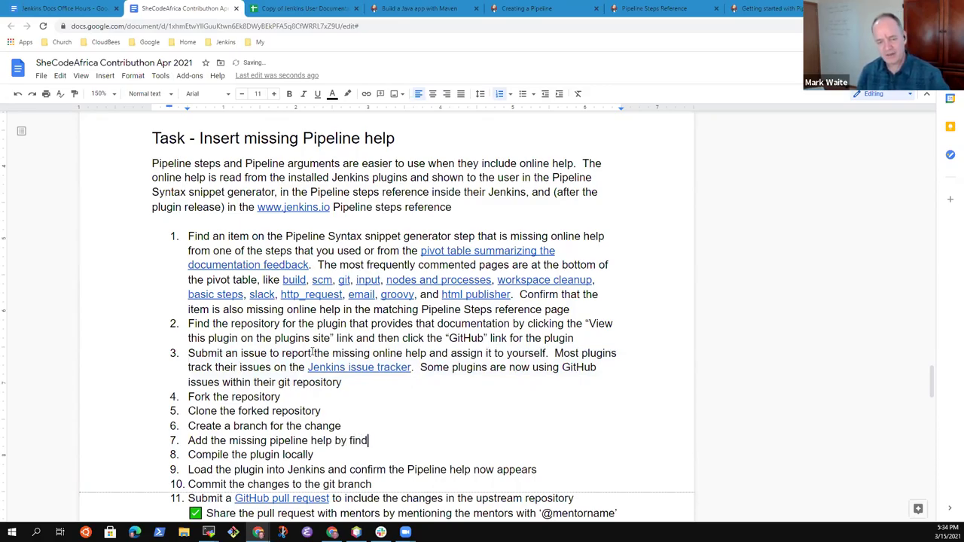
pyautogui.write('ing the ')
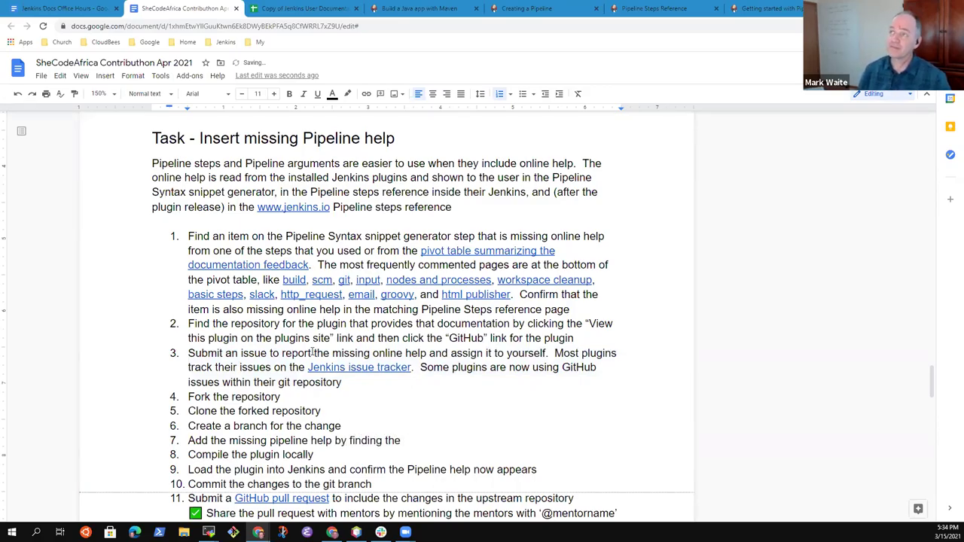
pyautogui.write('Java class that implements the Pipeline step or')
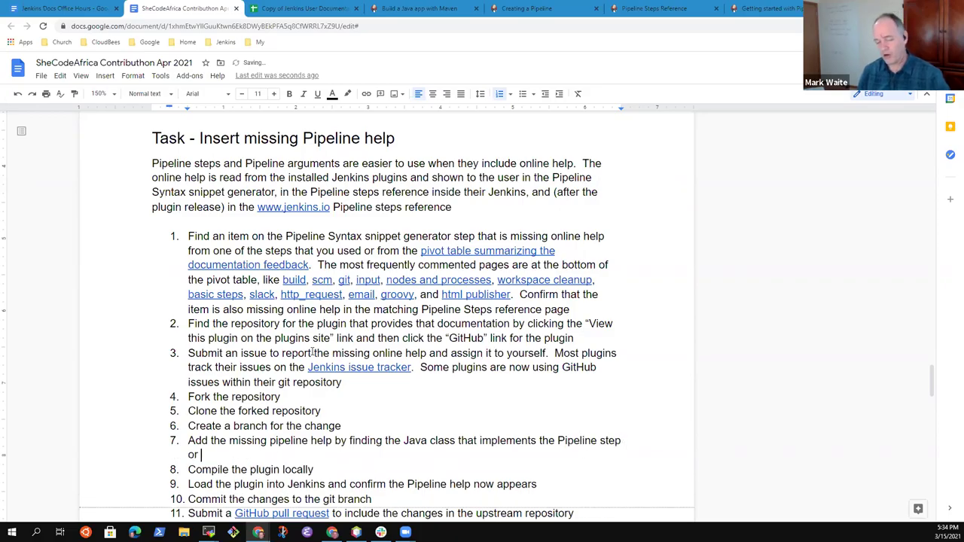
pyautogui.write(' argument ')
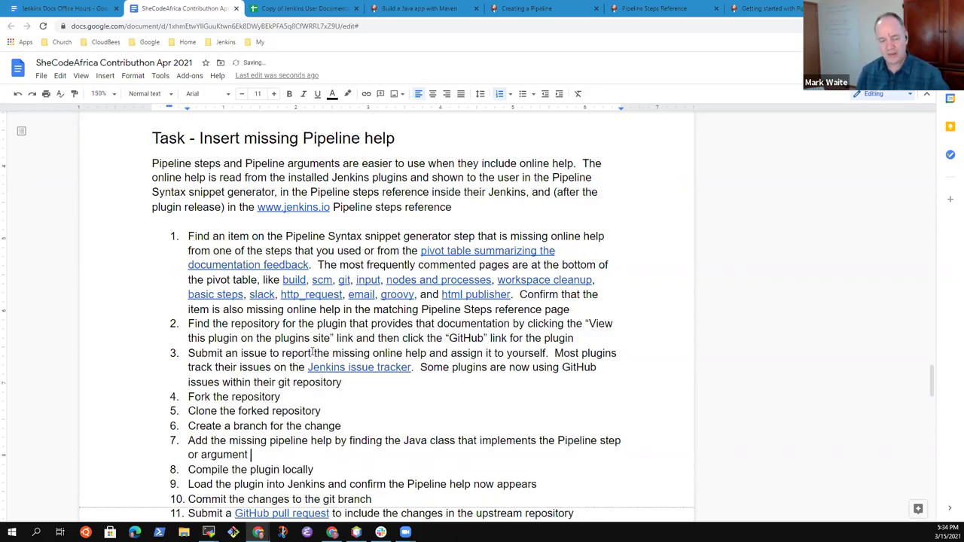
pyautogui.write('and adding th')
pyautogui.write('e')
pyautogui.press('BackSpace')
pyautogui.press('BackSpace')
pyautogui.press('BackSpace')
pyautogui.write('a')
pyautogui.press('BackSpace')
pyautogui.press('BackSpace')
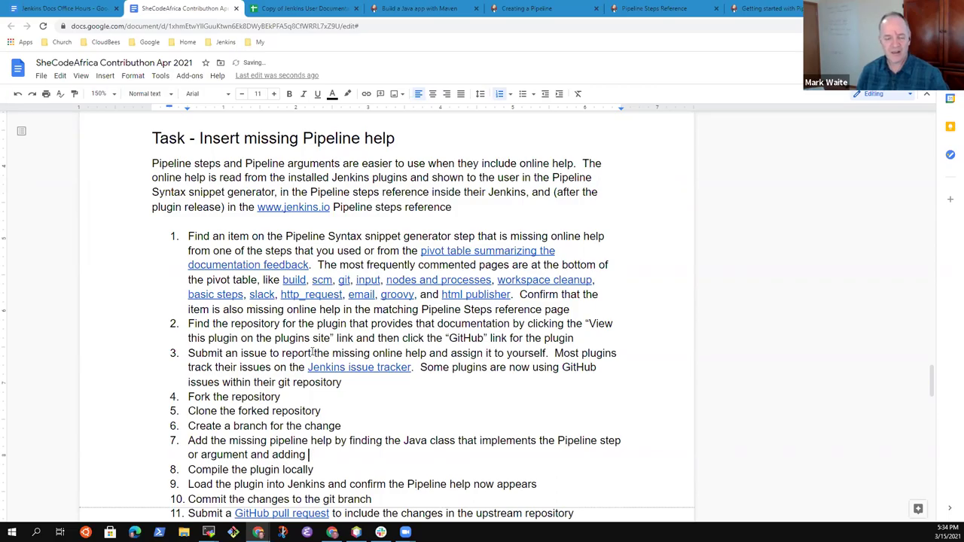
pyautogui.write('ht')
pyautogui.press('BackSpace')
pyautogui.press('BackSpace')
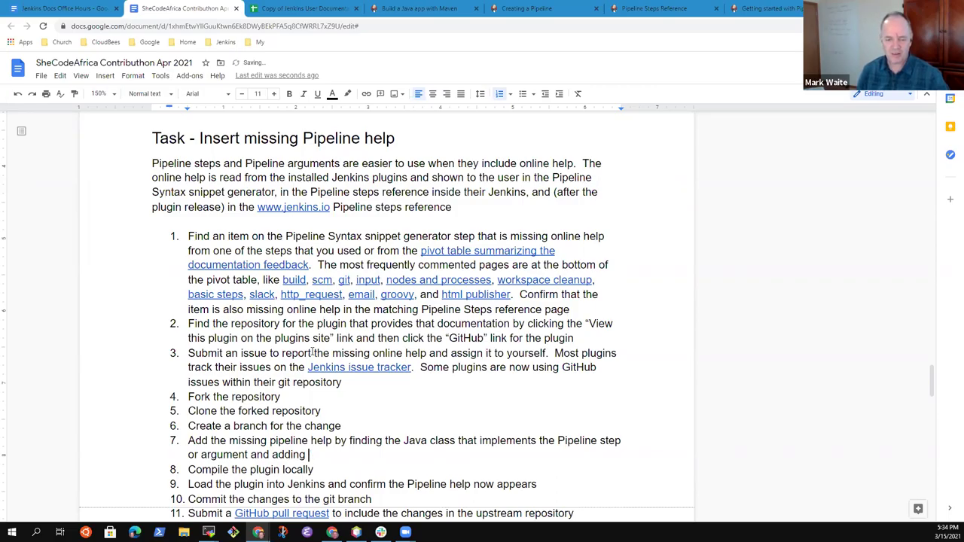
pyautogui.write('help.html in the resource directory that matches the ')
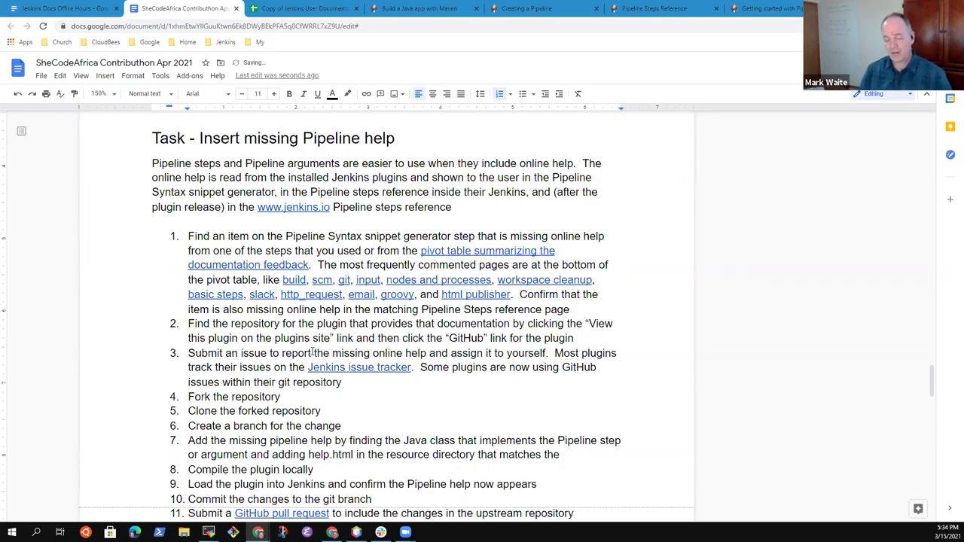
pyautogui.write('pathg')
pyautogui.press('BackSpace')
pyautogui.write('to the Pipeline step')
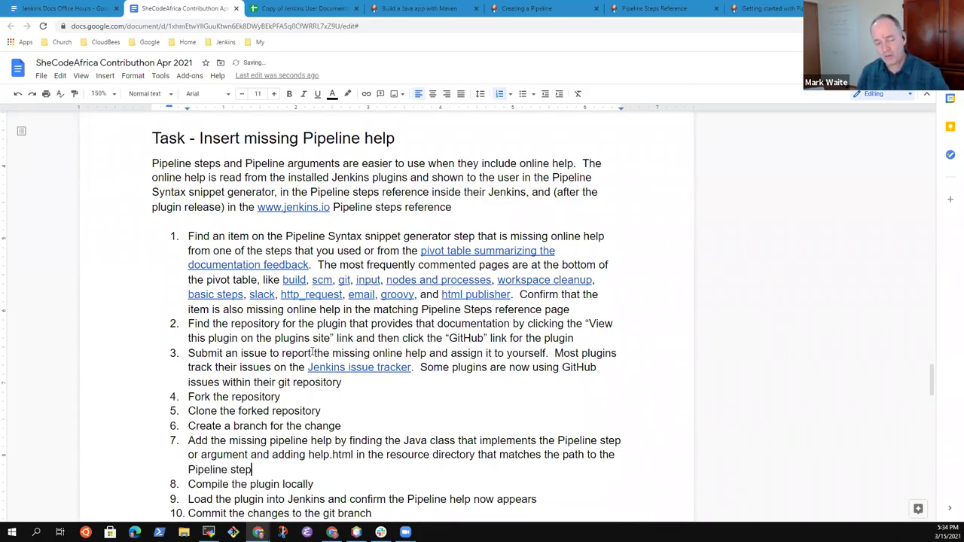
pyautogui.write('.  For ')
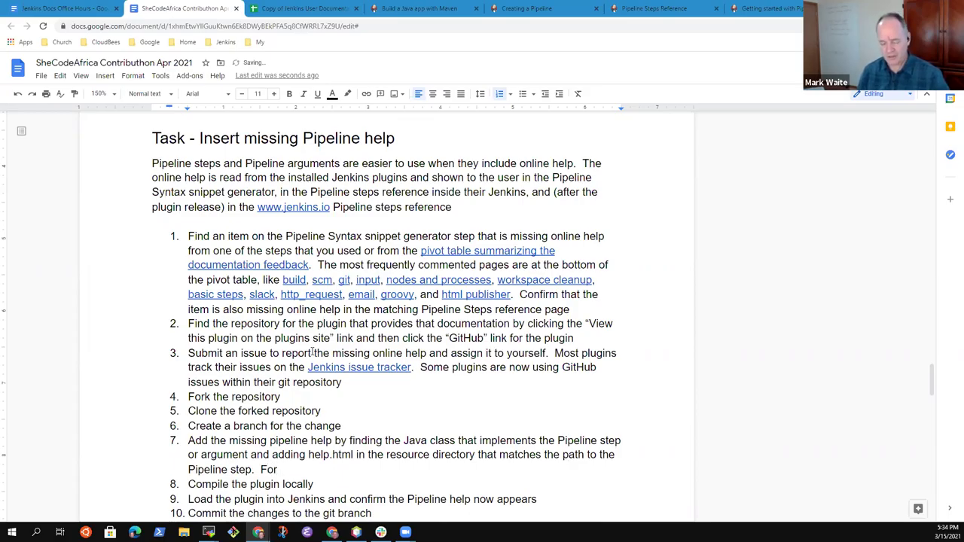
pyautogui.write('example, the')
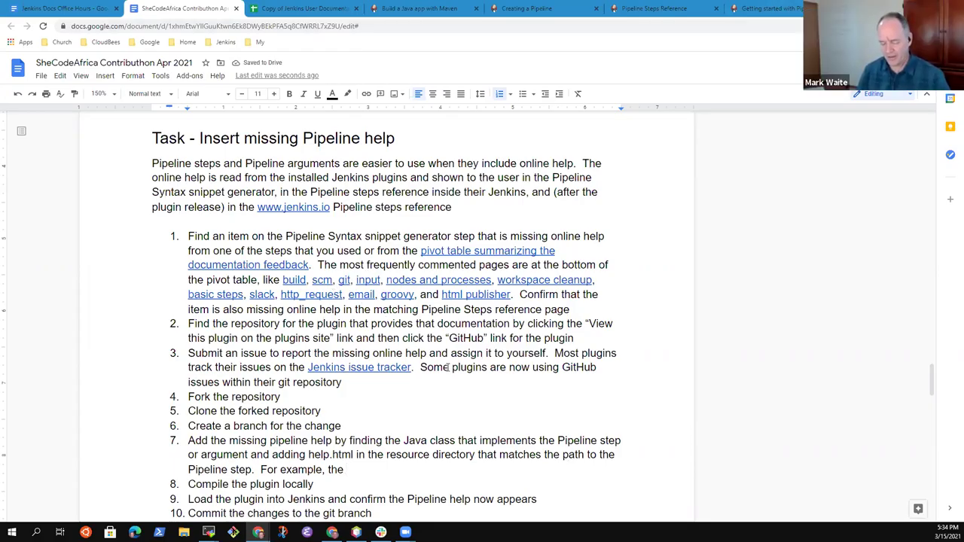
pyautogui.write(' GitStep ')
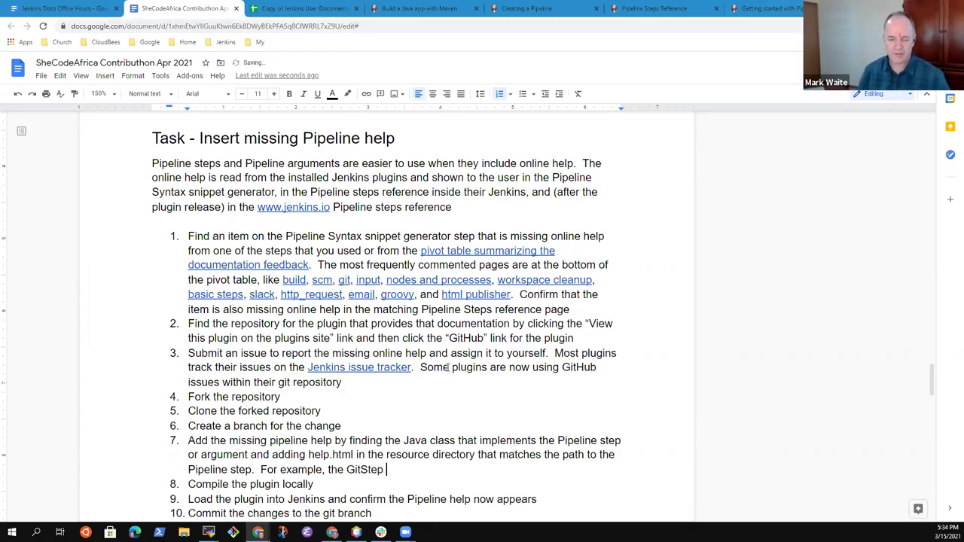
pyautogui.write('is imp')
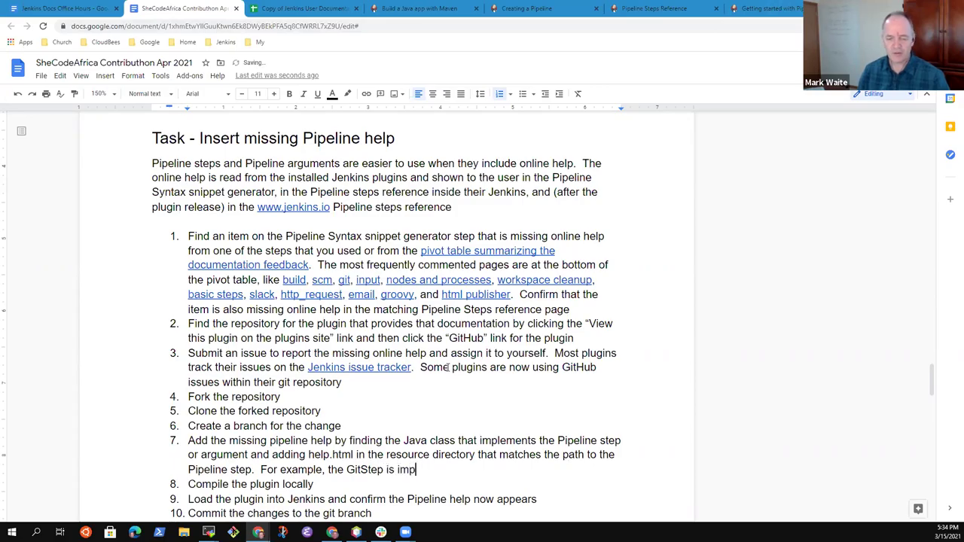
pyautogui.write('lemented in ')
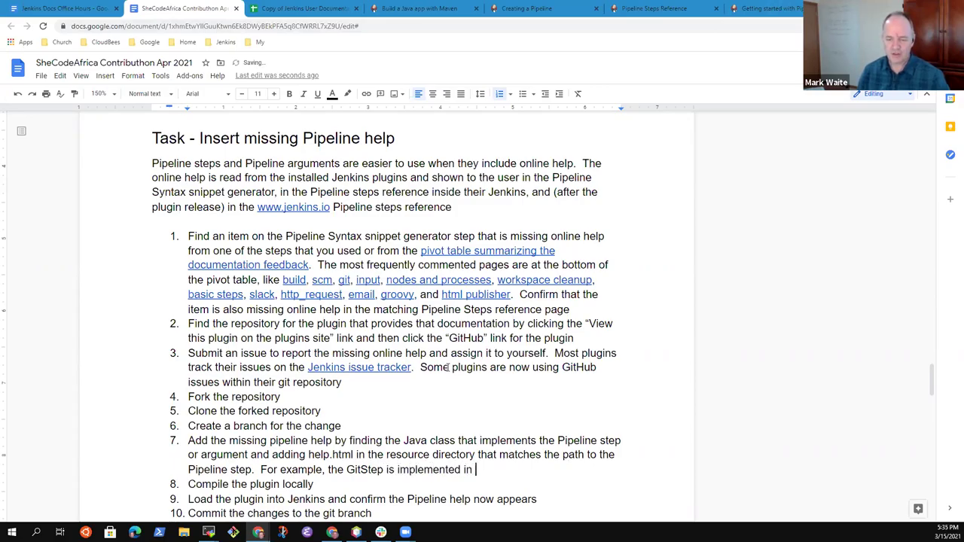
pyautogui.write('Java at xxx and ')
pyautogui.write('documented i')
pyautogui.write('n HTML at')
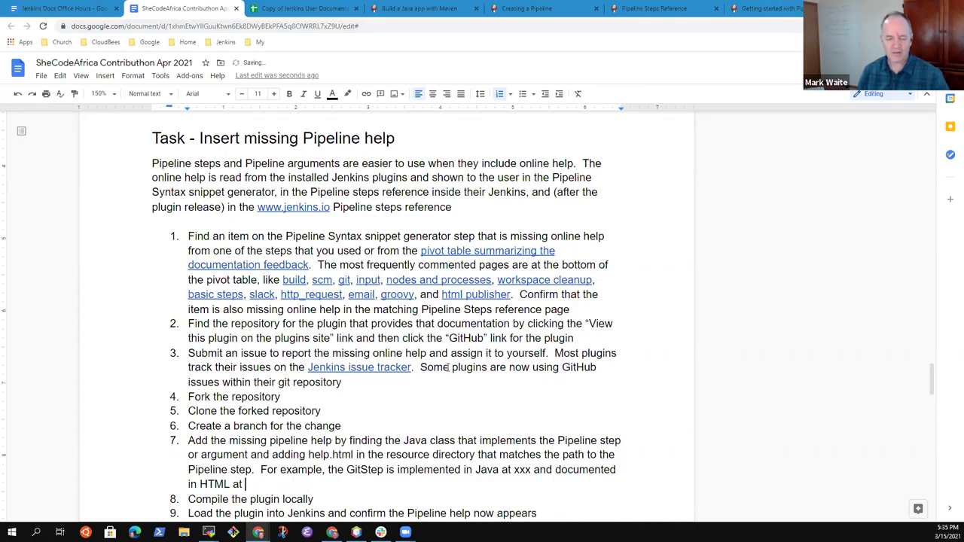
pyautogui.write(' yyy')
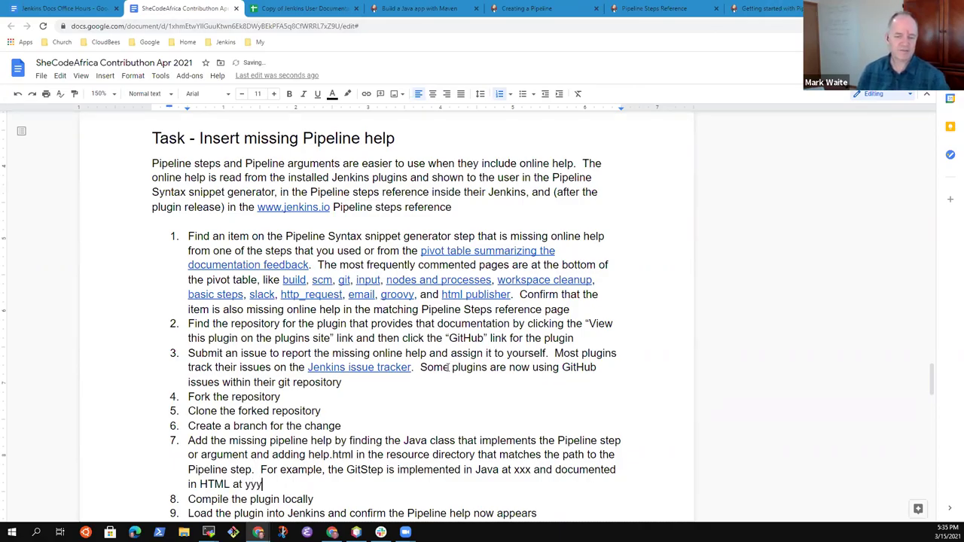
pyautogui.write('.')
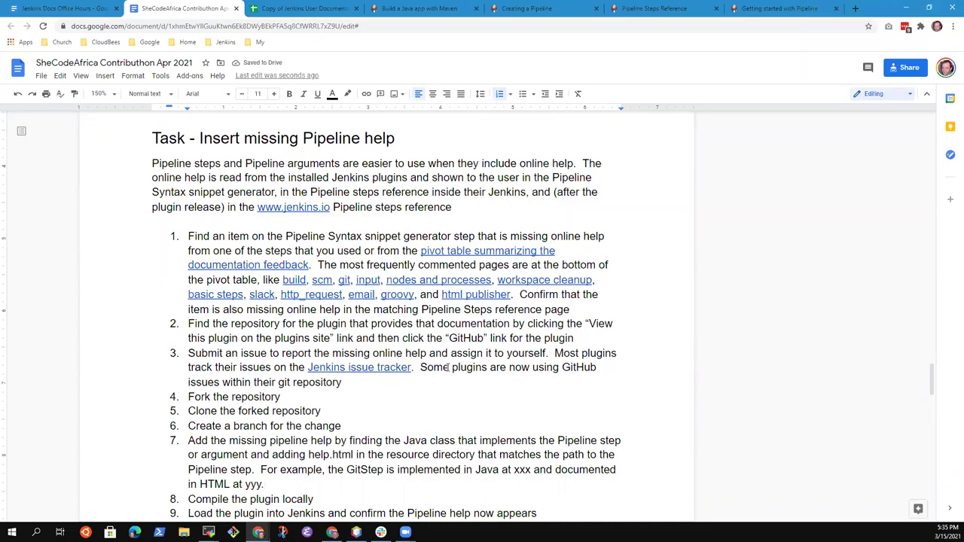
# Step: Append 'Note the similar paths between the Java code and the documentation.' to step 7
pyautogui.write('Note ')
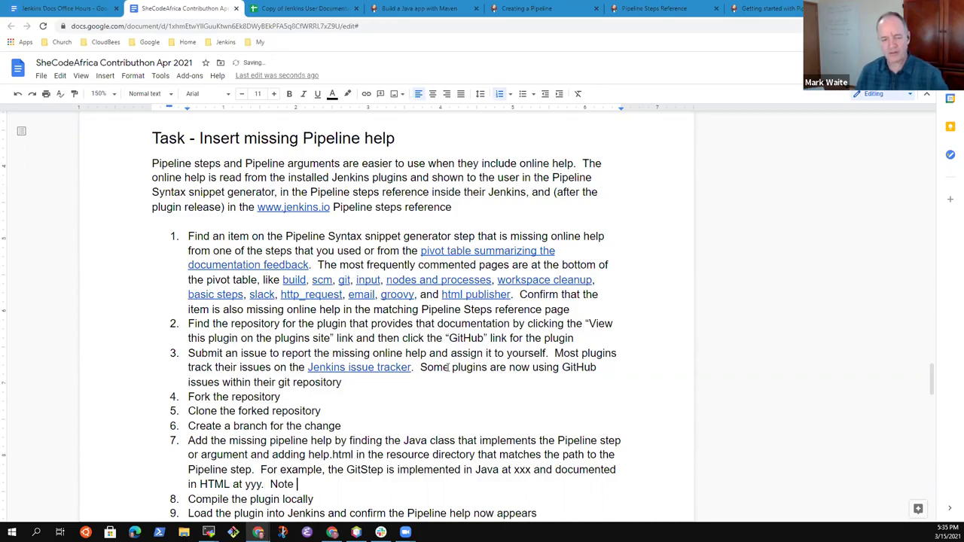
pyautogui.write('the s')
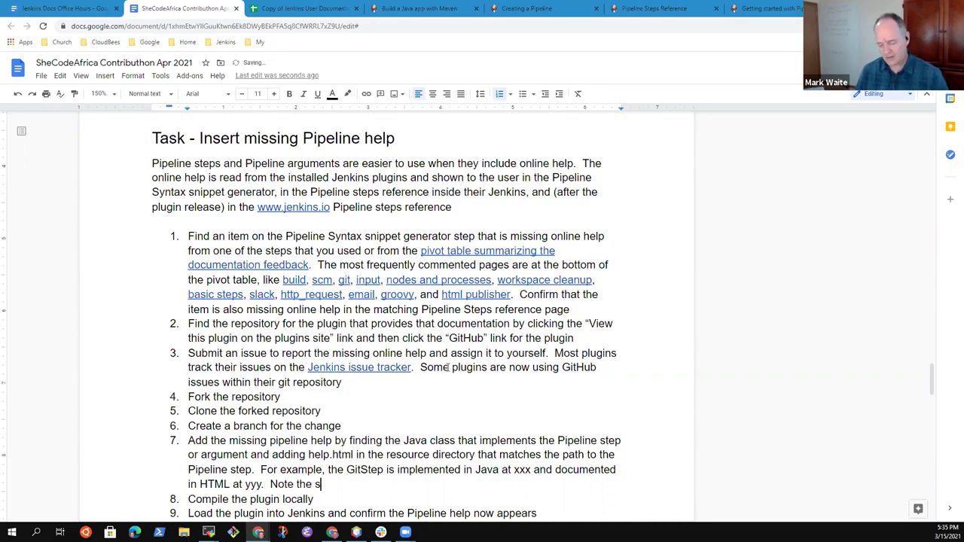
pyautogui.write('imilar')
pyautogui.press('BackSpace')
pyautogui.press('BackSpace')
pyautogui.press('BackSpace')
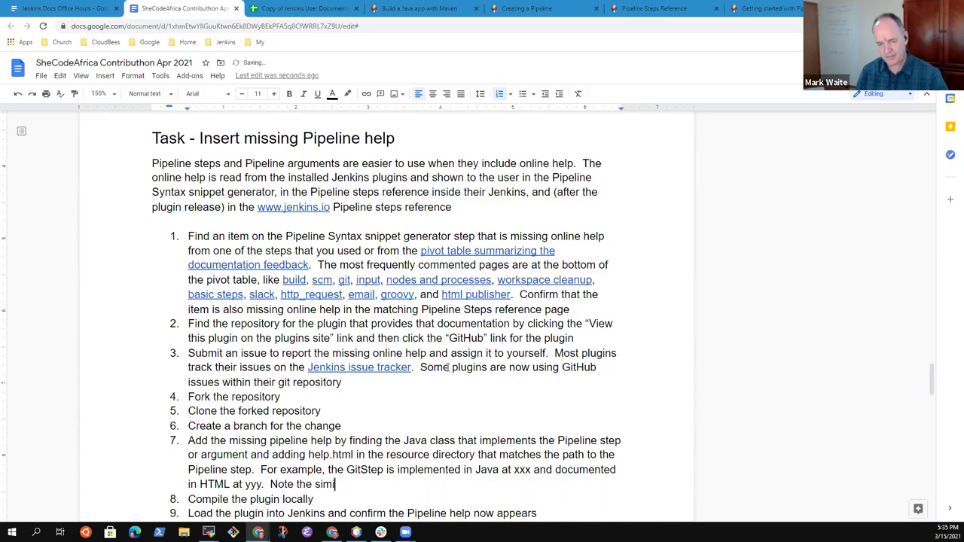
pyautogui.write('lar paths ')
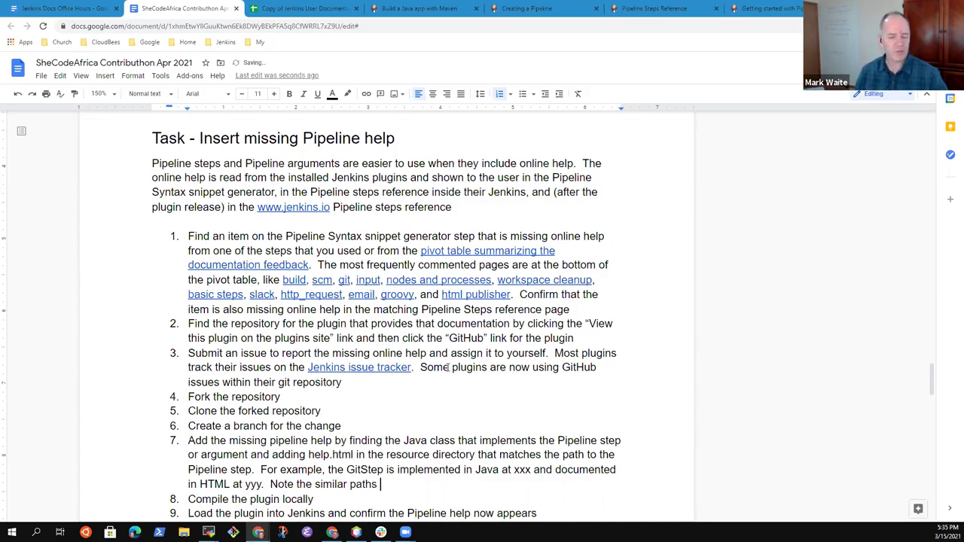
pyautogui.write('between the Java ')
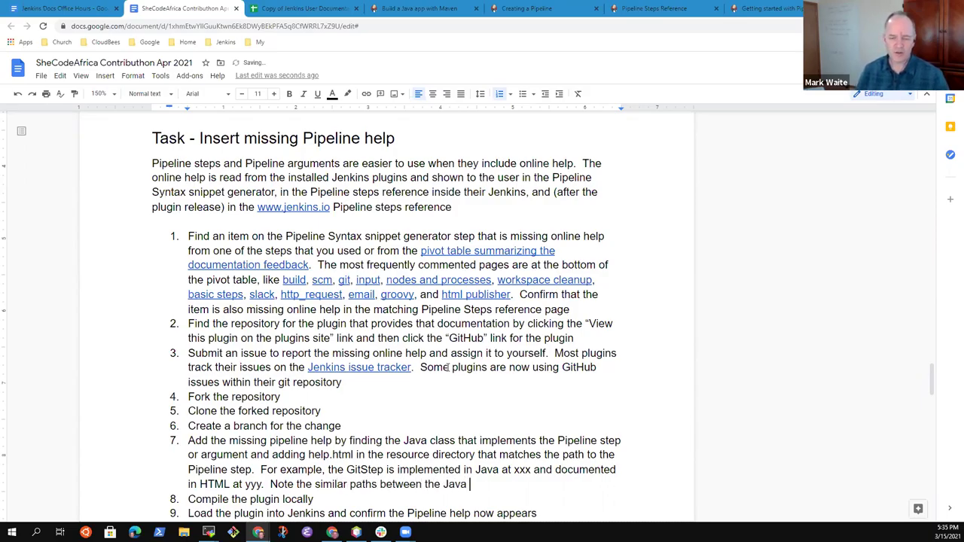
pyautogui.write('code and the doc')
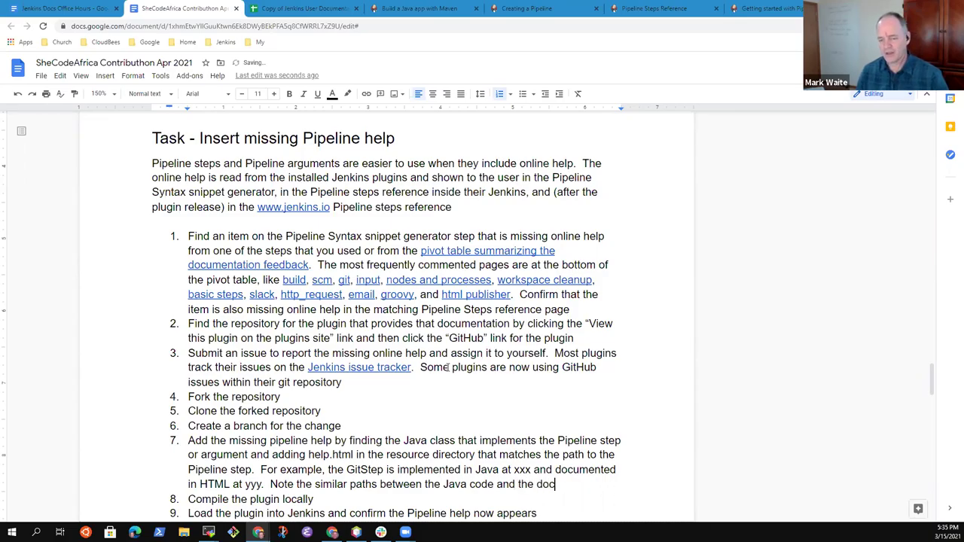
pyautogui.write('umentation')
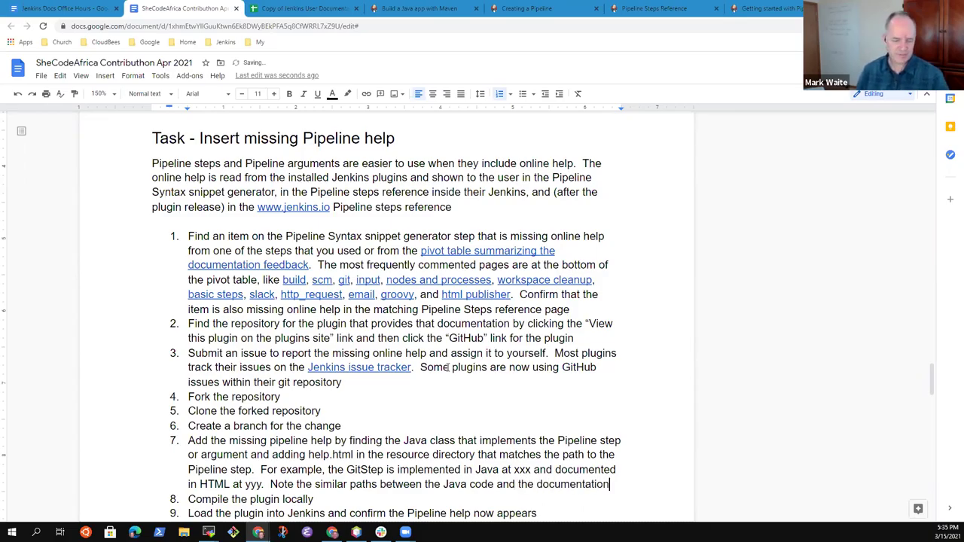
pyautogui.write('.')
# Step: Add a line 'Follow the same pattern with the plugin you're improving' within step 7
pyautogui.hotkey('shift', 'Return')
pyautogui.write('Follw')
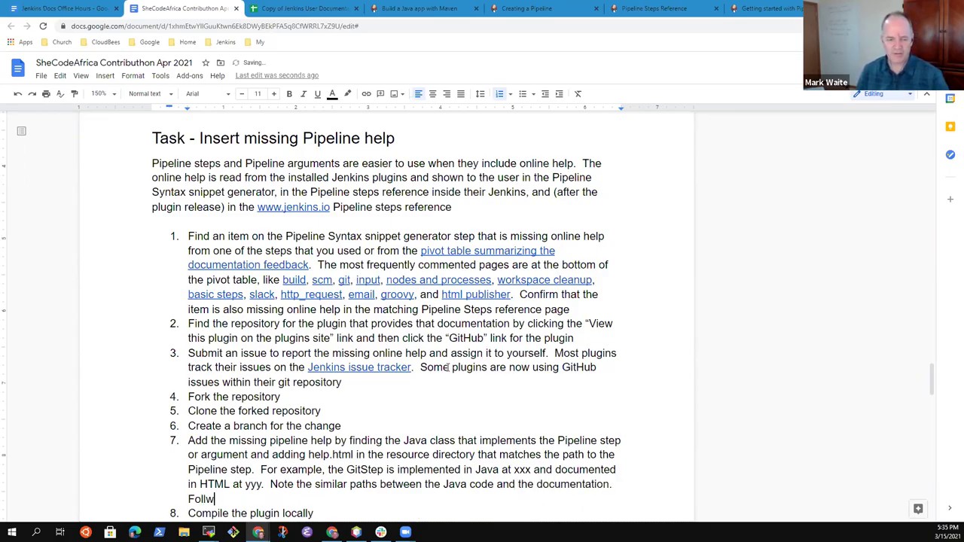
pyautogui.press('BackSpace')
pyautogui.write('ow the same pate')
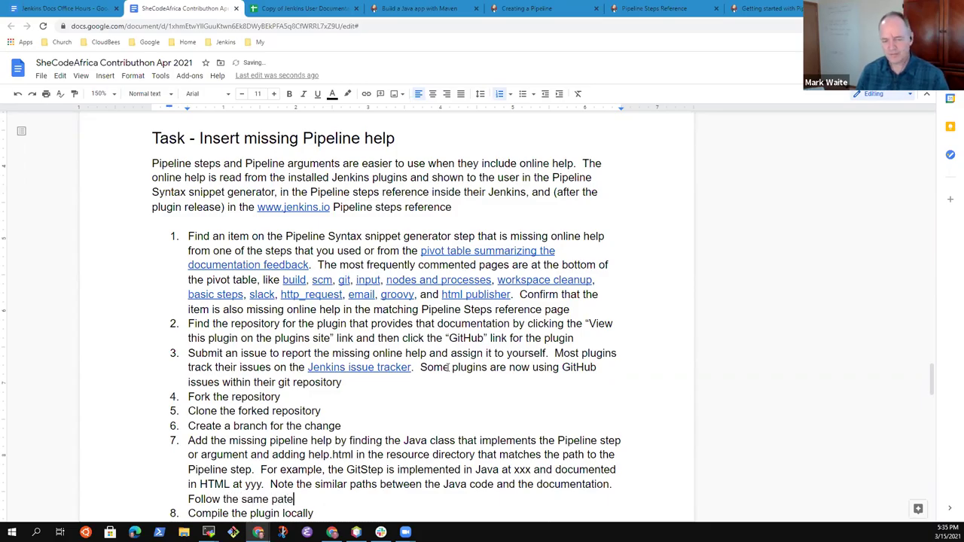
pyautogui.press('BackSpace')
pyautogui.write('tern with th')
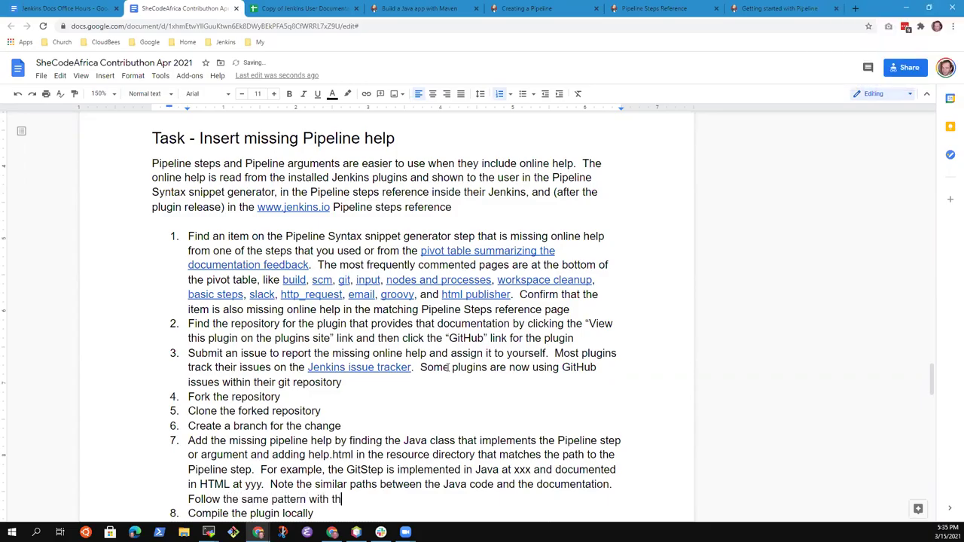
pyautogui.write('e plugin y')
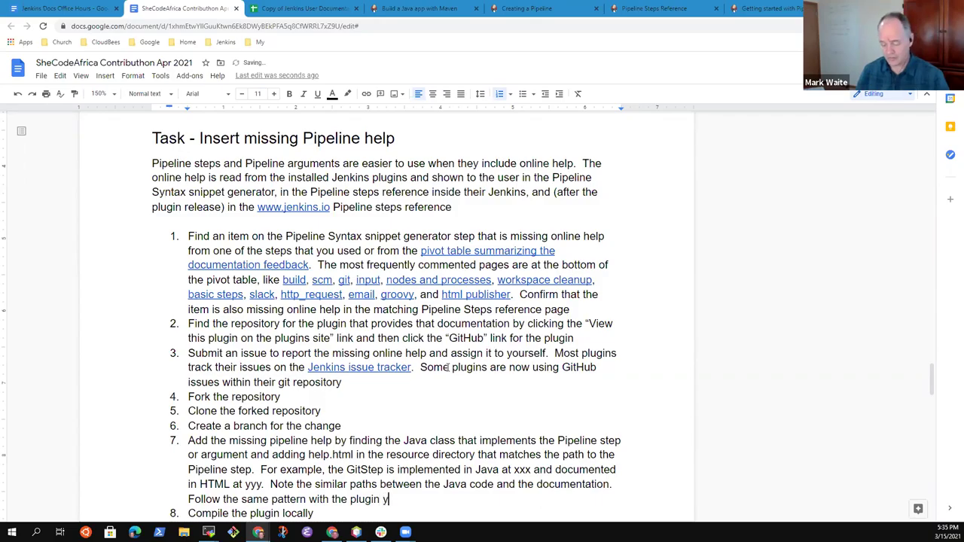
pyautogui.write("ou're improv")
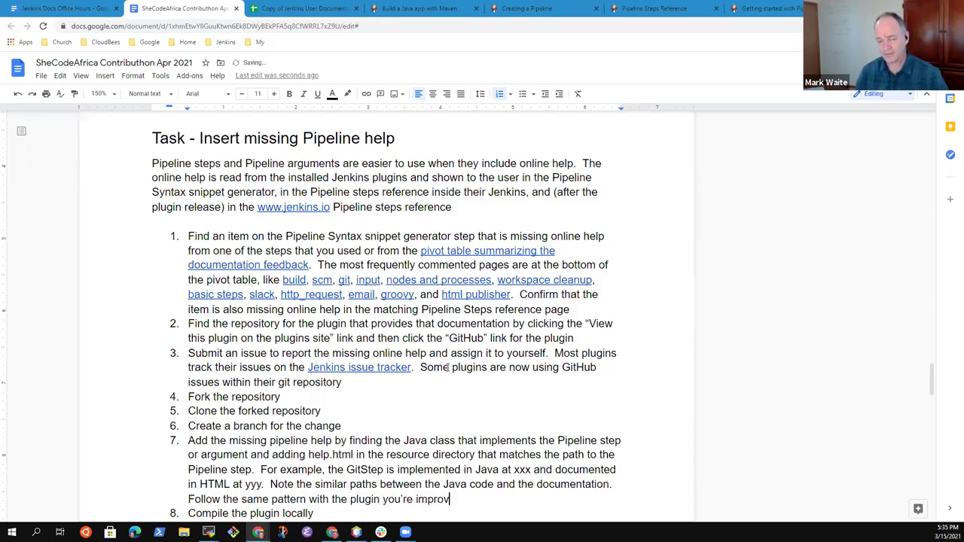
pyautogui.write('ing')
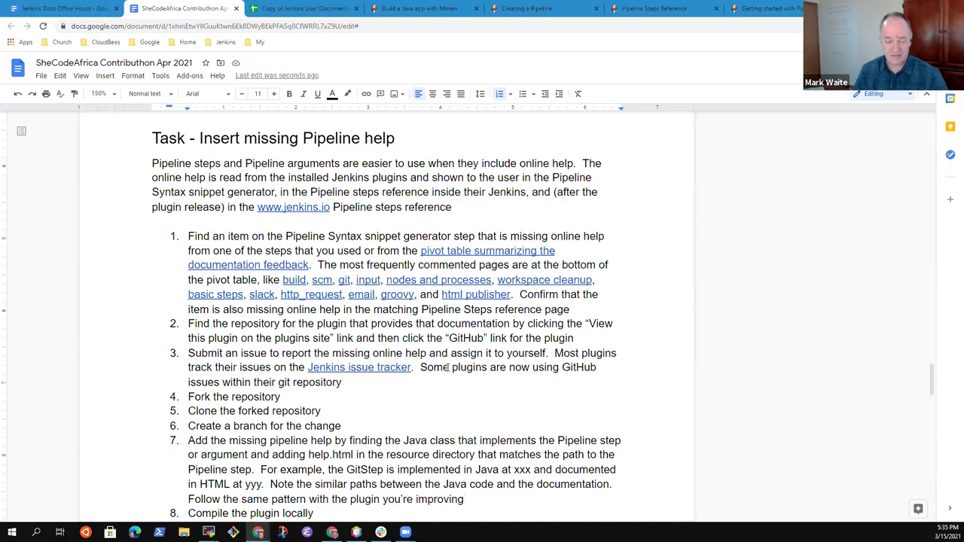
# Step: Select the whole of step 12 in the task list
pyautogui.press('Down')
pyautogui.press('Down')
pyautogui.press('Down')
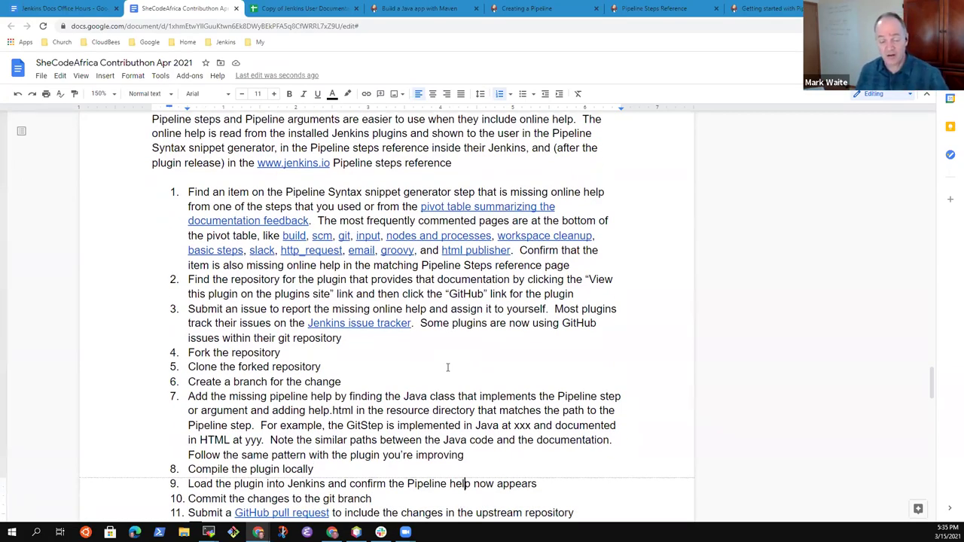
pyautogui.press('Down')
pyautogui.press('Down')
pyautogui.press('Down')
pyautogui.press('Down')
pyautogui.press('Down')
pyautogui.press('Down')
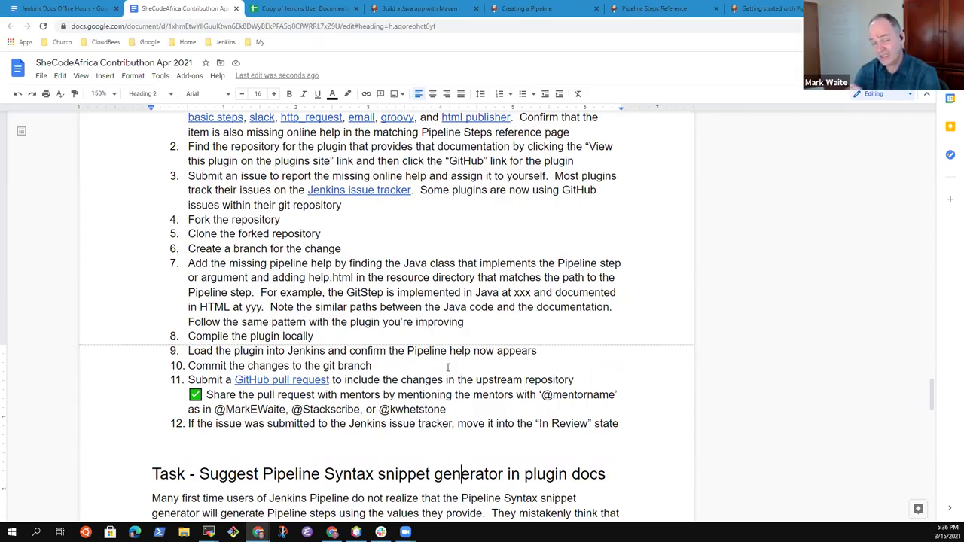
pyautogui.press('Up')
pyautogui.press('Up')
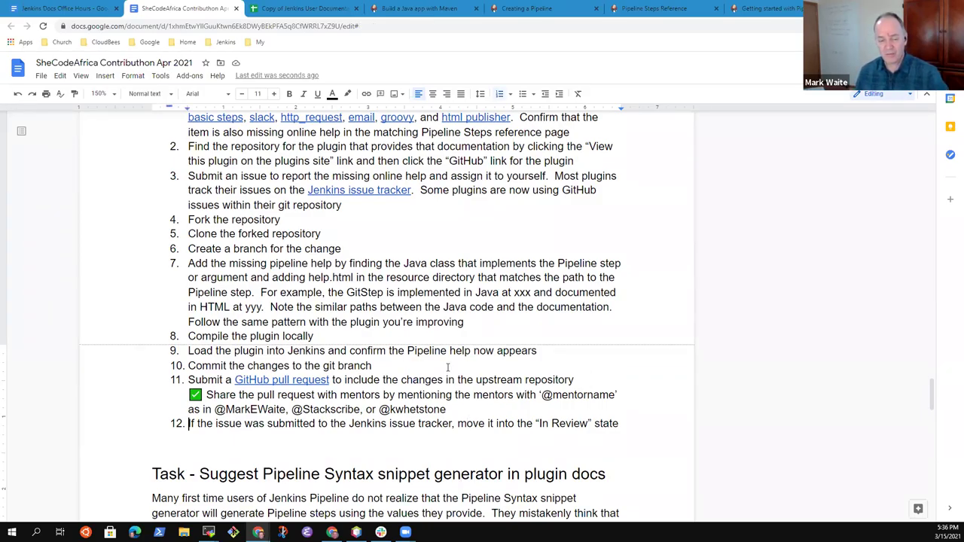
pyautogui.hotkey('shift', 'End')
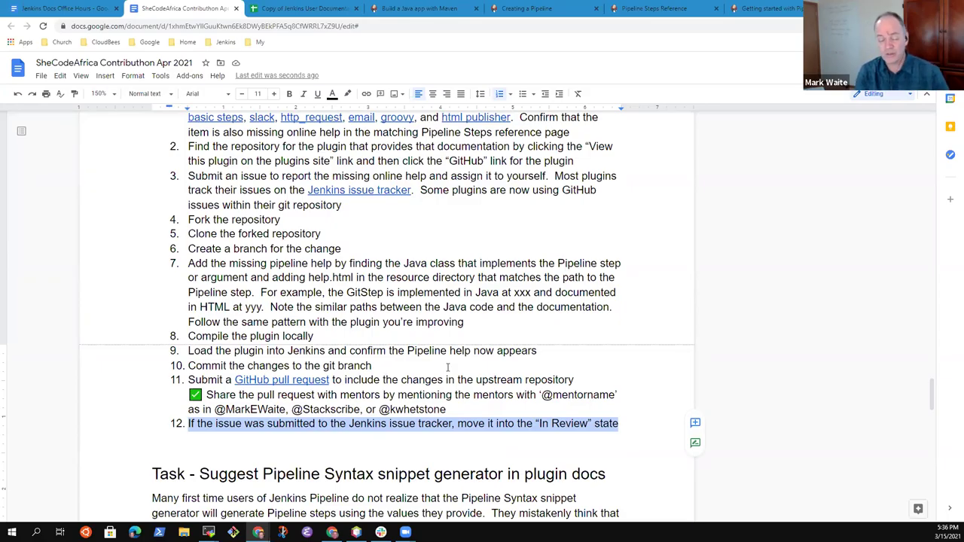
pyautogui.press('Left')
pyautogui.hotkey('shift', 'End')
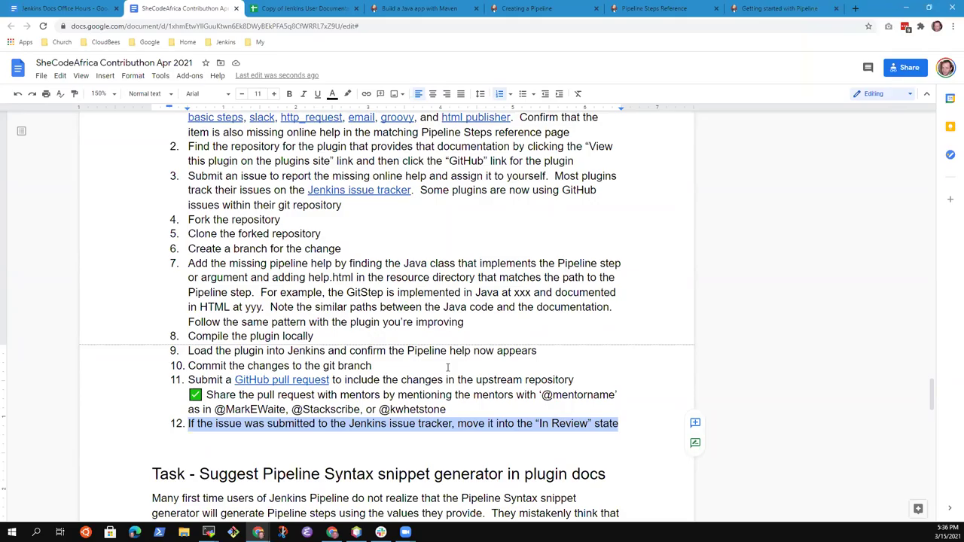
# Step: End step 6 'Create a branch for the change' with a period
pyautogui.press('Up')
pyautogui.press('Up')
pyautogui.press('Up')
pyautogui.press('Up')
pyautogui.press('Up')
pyautogui.press('Up')
pyautogui.press('Up')
pyautogui.press('Up')
pyautogui.press('Up')
pyautogui.press('Up')
pyautogui.press('Up')
pyautogui.press('Up')
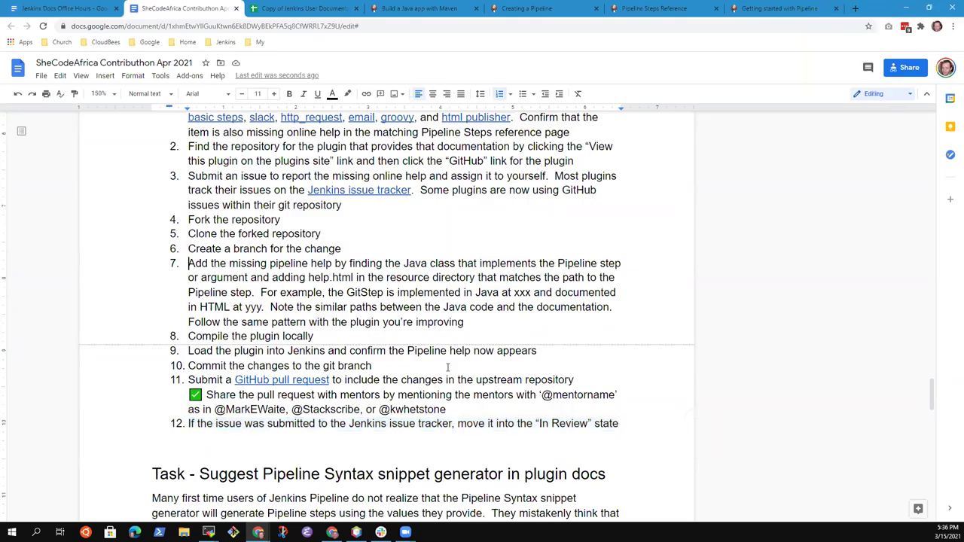
pyautogui.press('End')
pyautogui.write('.')
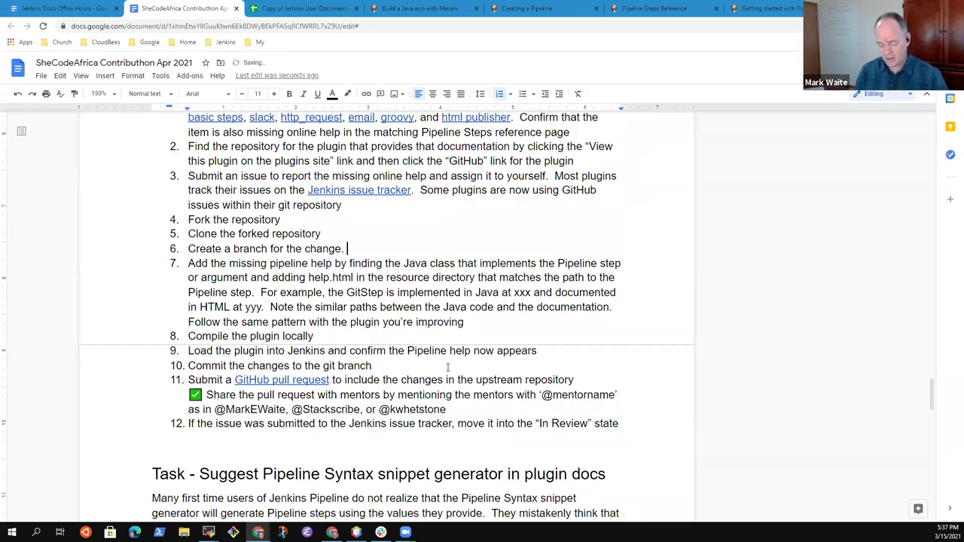
# Step: Extend step 6 with 'based on the current upstream master branch' and add a '$ g pull' line
pyautogui.press('BackSpace')
pyautogui.press('BackSpace')
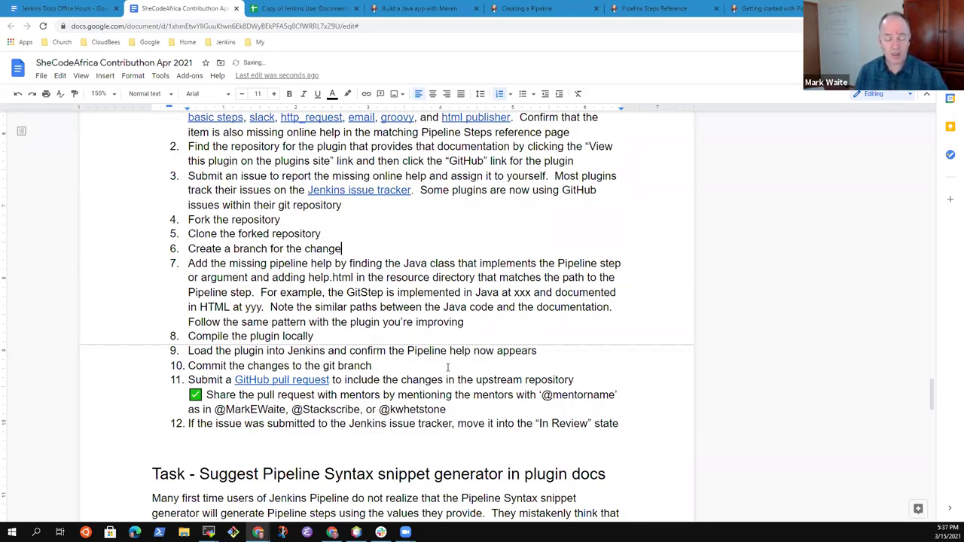
pyautogui.write('based on the ')
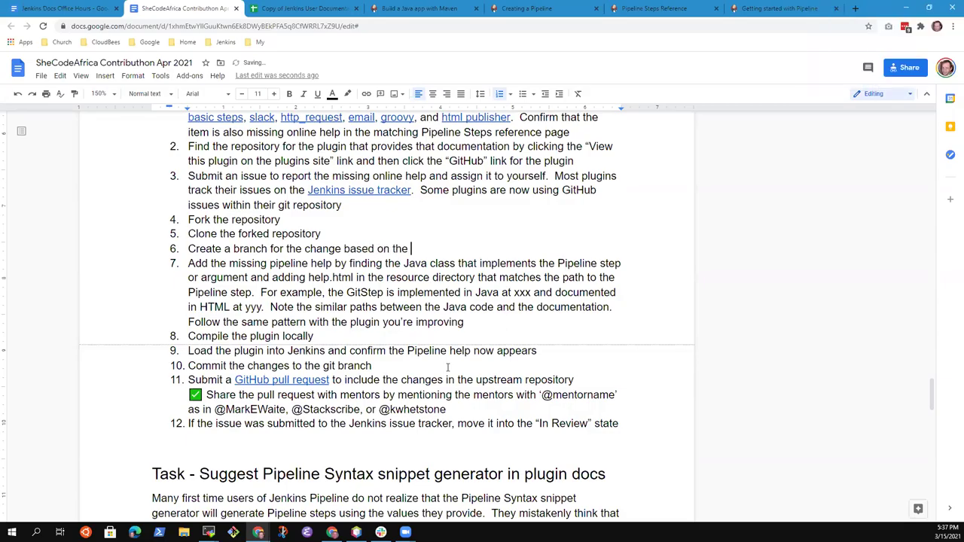
pyautogui.write('current upstream ')
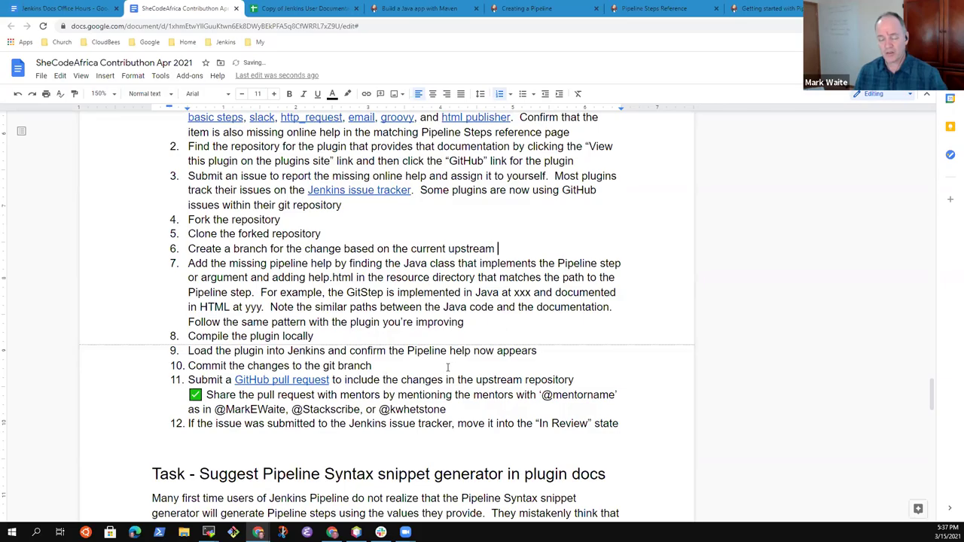
pyautogui.write('master ')
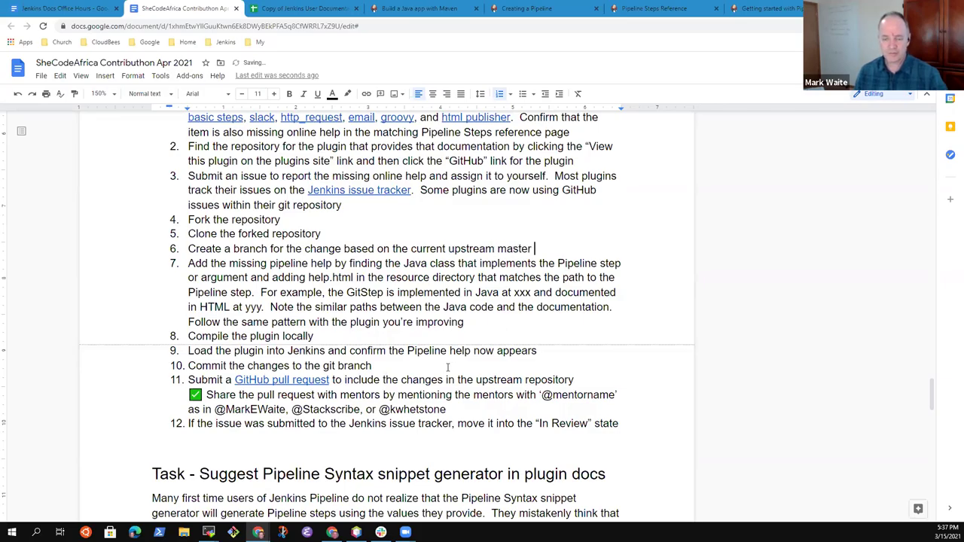
pyautogui.write('branch')
pyautogui.press('Return')
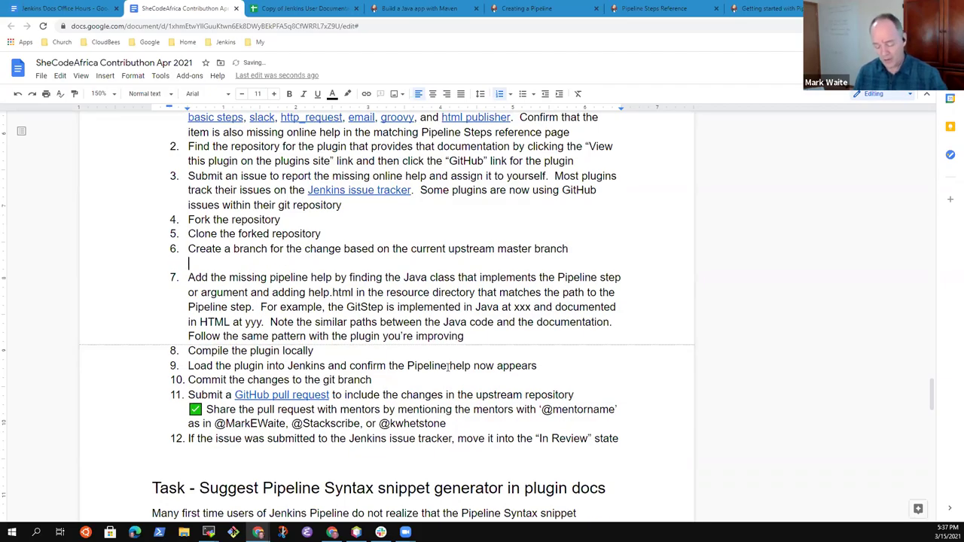
pyautogui.write('$ ')
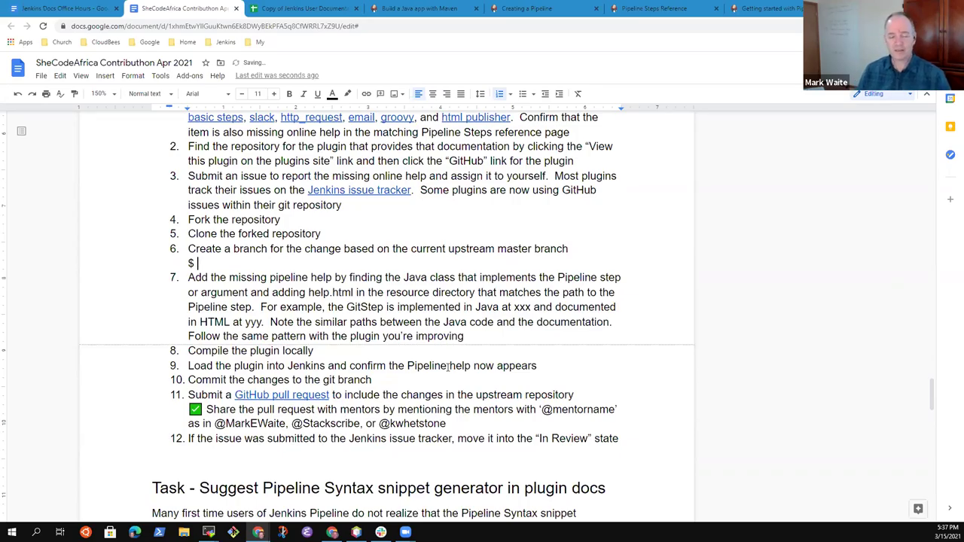
pyautogui.write('git')
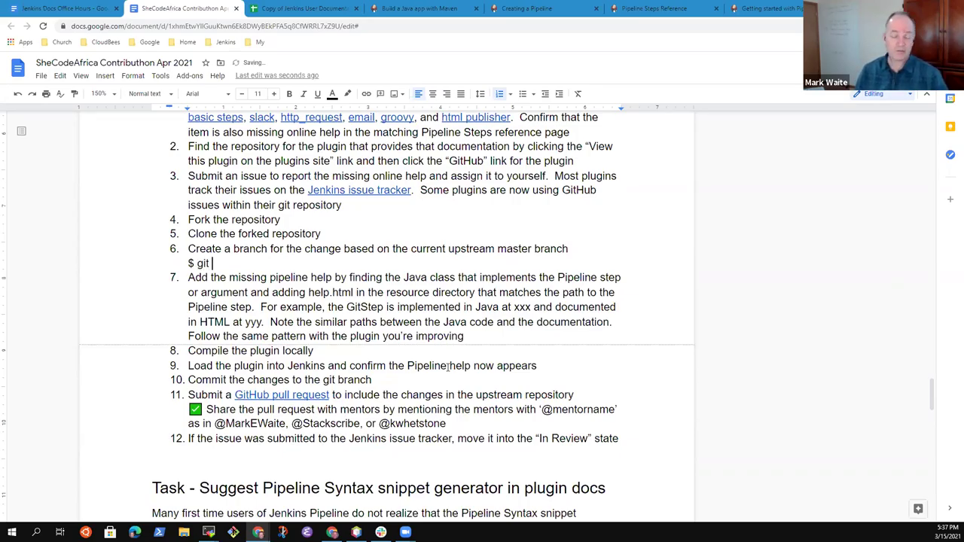
pyautogui.write('pull')
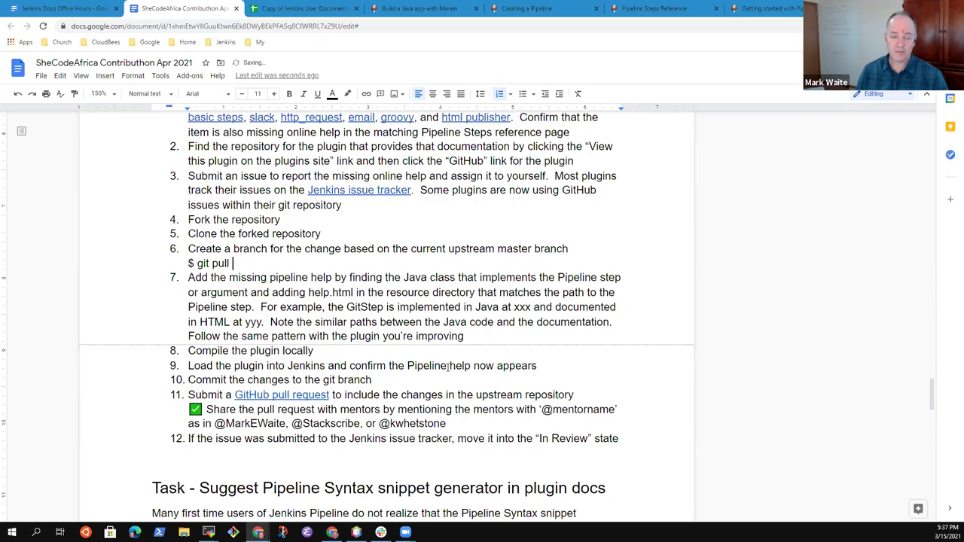
# Step: After checking the previous task's git commands, change the line to '$ git remote'
pyautogui.scroll(6, 449, 367)
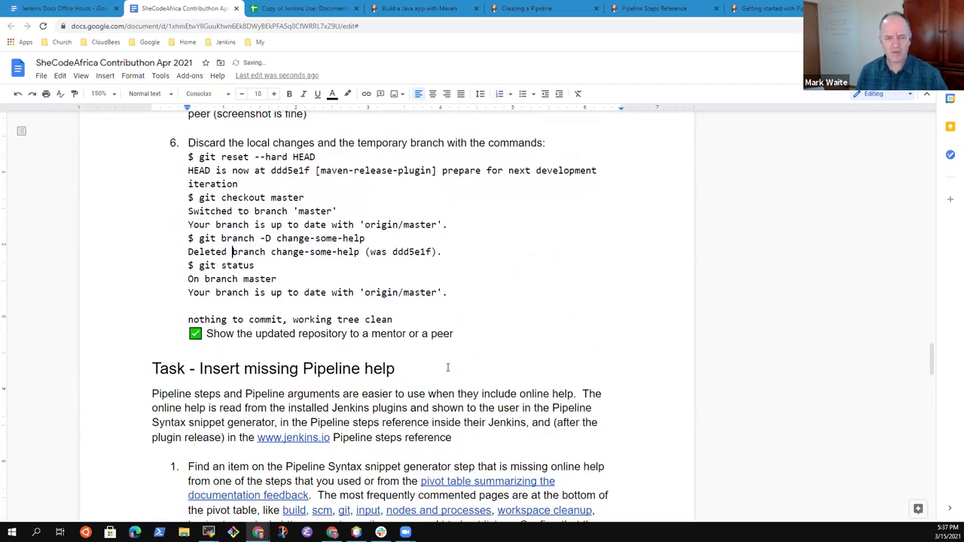
pyautogui.scroll(-6, 448, 367)
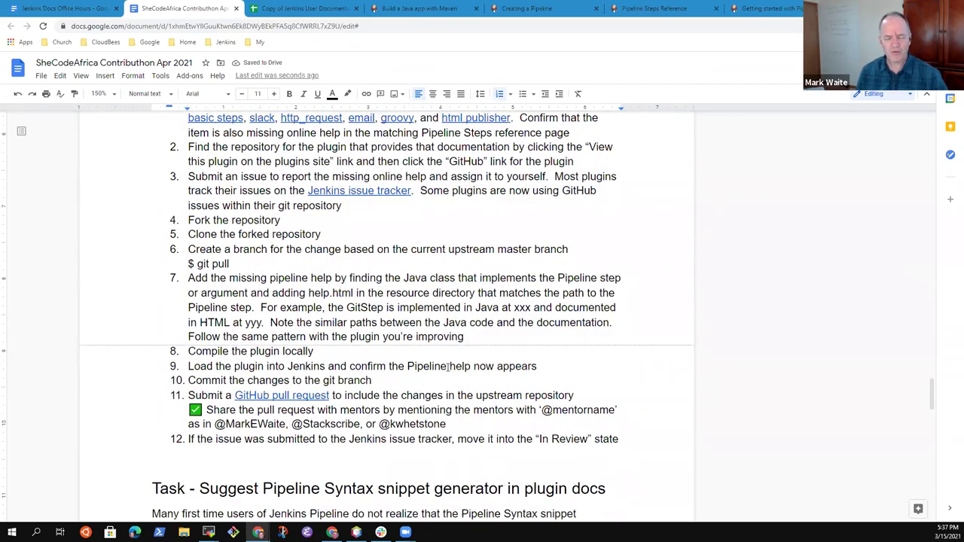
pyautogui.press('pageup')
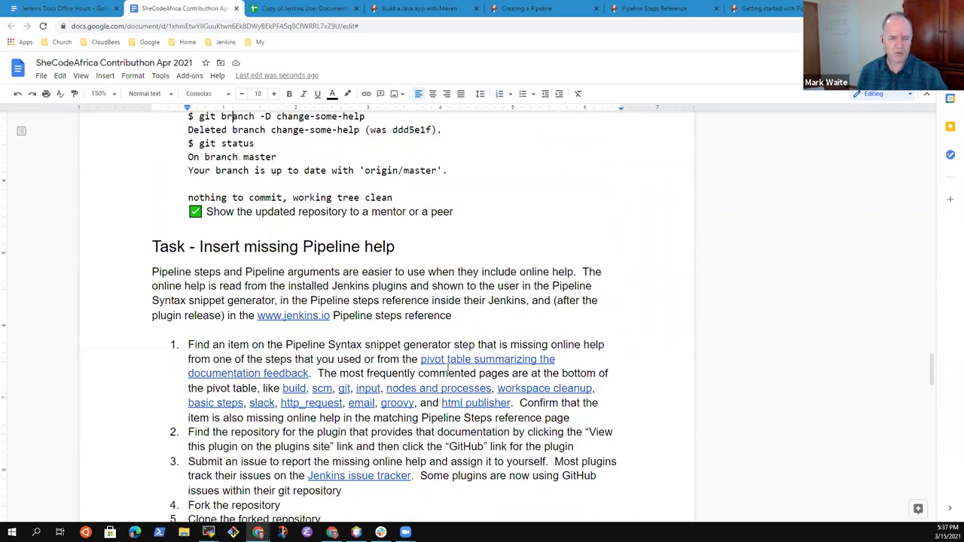
pyautogui.press('Up')
pyautogui.press('Up')
pyautogui.press('Up')
pyautogui.press('Up')
pyautogui.press('Up')
pyautogui.press('Down')
pyautogui.press('Down')
pyautogui.press('Down')
pyautogui.press('Down')
pyautogui.press('Down')
pyautogui.press('Down')
pyautogui.press('Down')
pyautogui.press('Down')
pyautogui.press('Down')
pyautogui.press('Down')
pyautogui.press('Down')
pyautogui.press('Down')
pyautogui.press('Down')
pyautogui.press('Down')
pyautogui.press('Down')
pyautogui.press('Down')
pyautogui.press('Down')
pyautogui.press('Down')
pyautogui.press('Down')
pyautogui.press('Down')
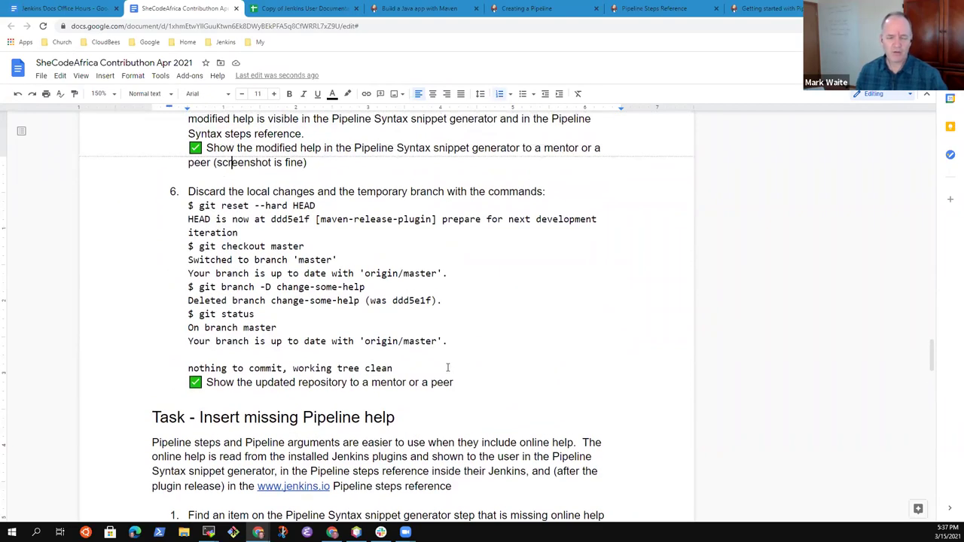
pyautogui.press('Down')
pyautogui.hotkey('ctrl', 'shift', 'Left')
pyautogui.write('remove')
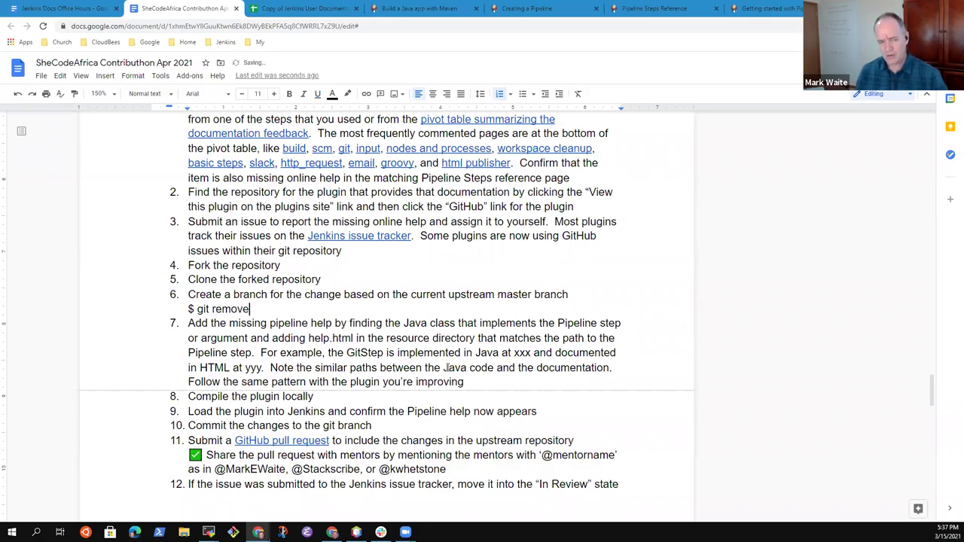
pyautogui.press('BackSpace')
pyautogui.press('BackSpace')
pyautogui.write('te')
pyautogui.hotkey('ctrl', 'shift', 'Left')
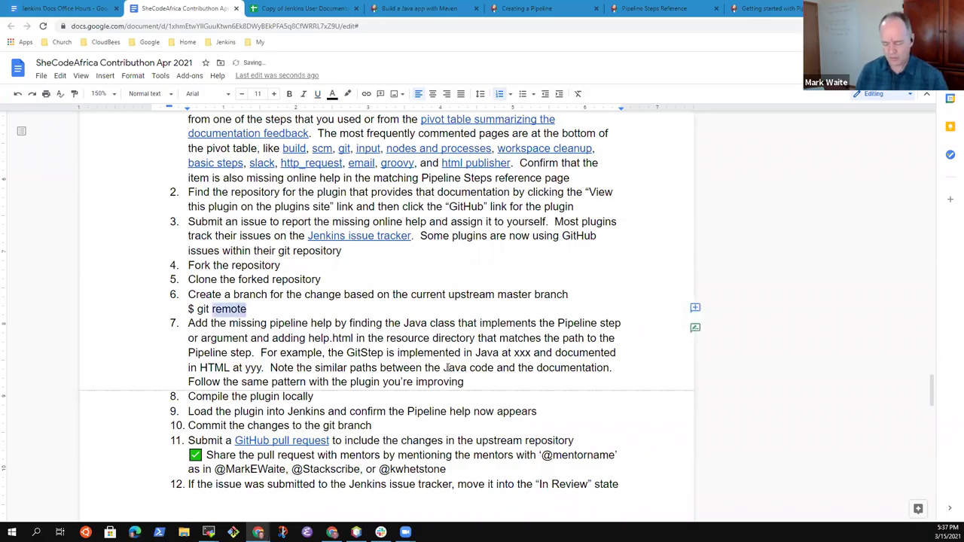
# Step: Type a parenthetical note about adding the upstream remote earlier, then select it for removal
pyautogui.press('Up')
pyautogui.press('End')
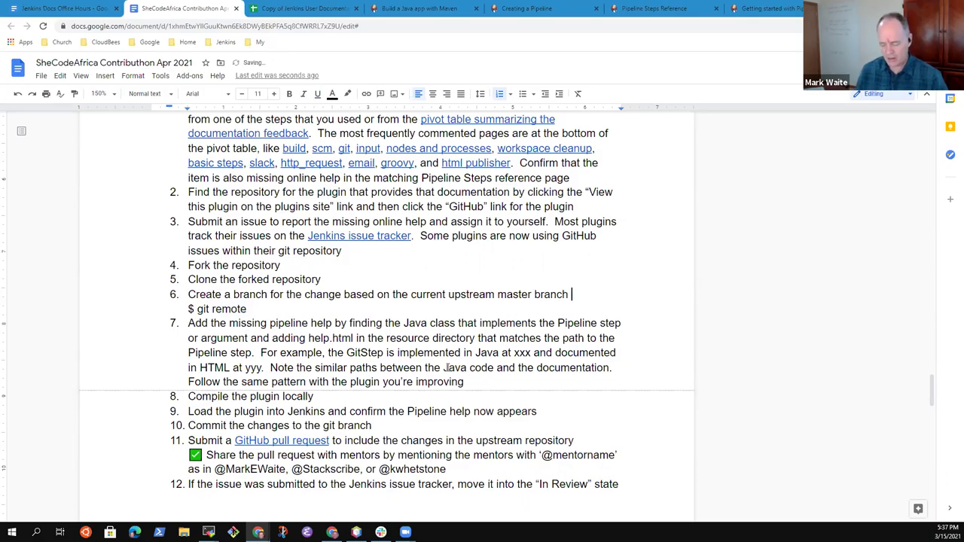
pyautogui.write('(add git remote add upstream earlier int')
pyautogui.hotkey('ctrl', 'shift', 'Left')
pyautogui.hotkey('ctrl', 'shift', 'Left')
pyautogui.hotkey('ctrl', 'shift', 'Left')
pyautogui.hotkey('ctrl', 'shift', 'Left')
pyautogui.hotkey('ctrl', 'shift', 'Left')
pyautogui.hotkey('ctrl', 'shift', 'Left')
pyautogui.hotkey('ctrl', 'shift', 'Left')
pyautogui.hotkey('ctrl', 'shift', 'Left')
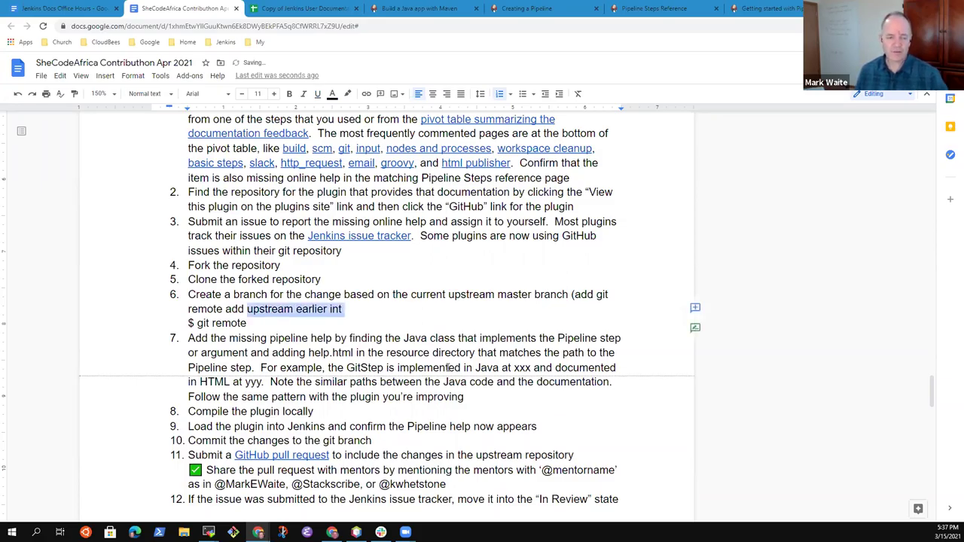
# Step: Delete the unfinished note and append 'and add the upstream repository as a remote' to step 5
pyautogui.press('BackSpace')
pyautogui.press('Up')
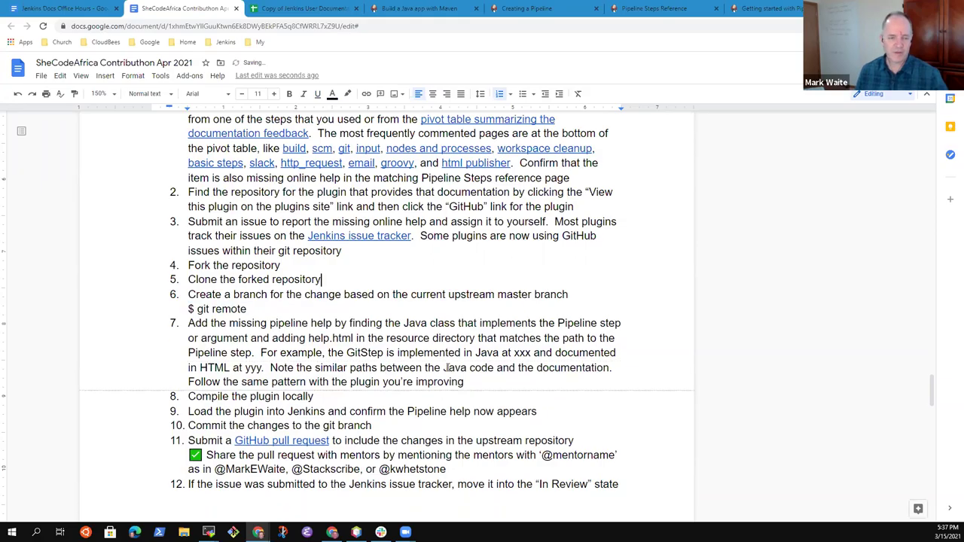
pyautogui.write('and add the')
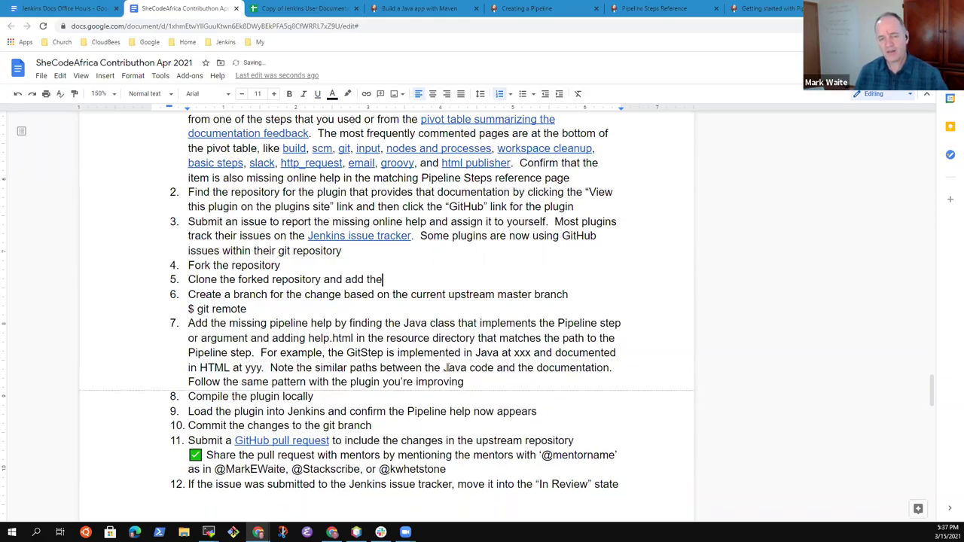
pyautogui.write(' upstream rep')
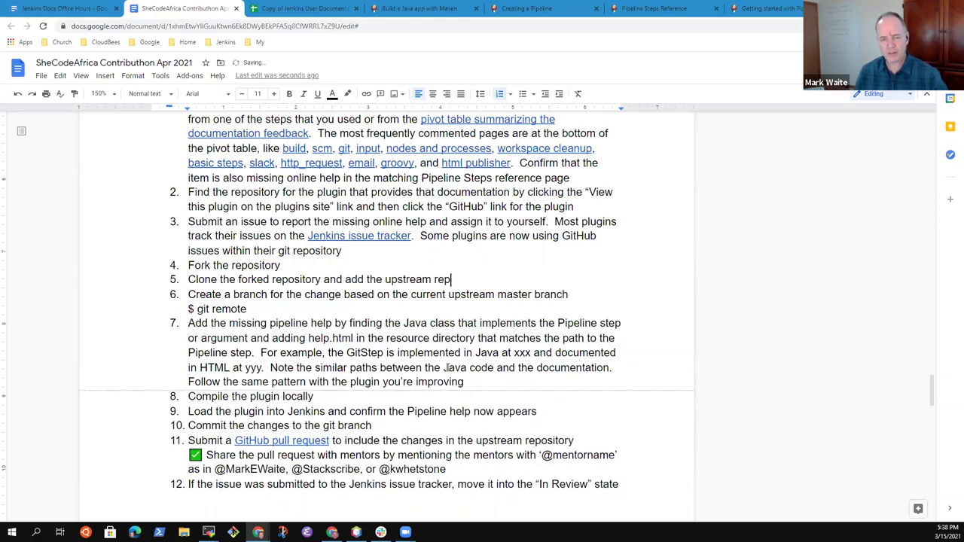
pyautogui.write('ository')
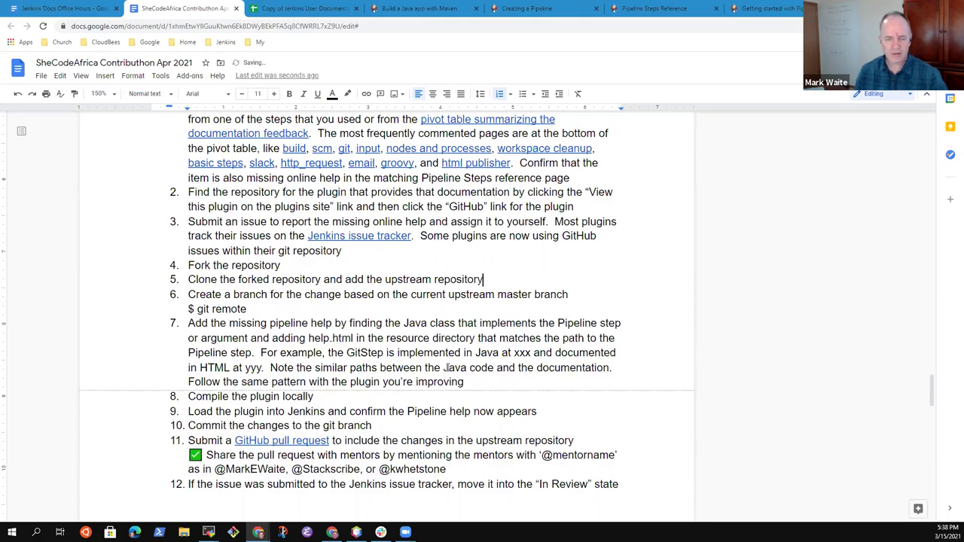
pyautogui.hotkey('ctrl', 'shift', 'Left')
pyautogui.press('BackSpace')
pyautogui.write('repository ')
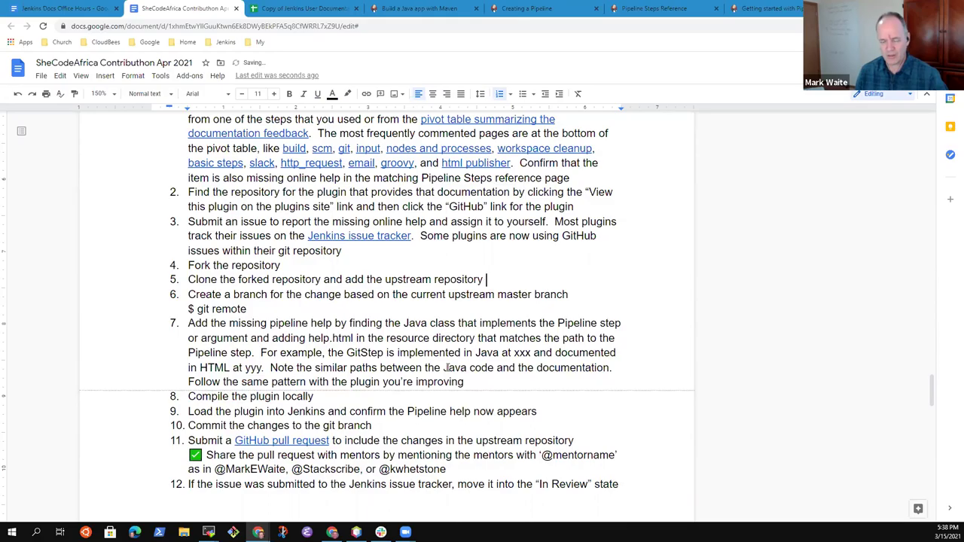
pyautogui.write('as a remote')
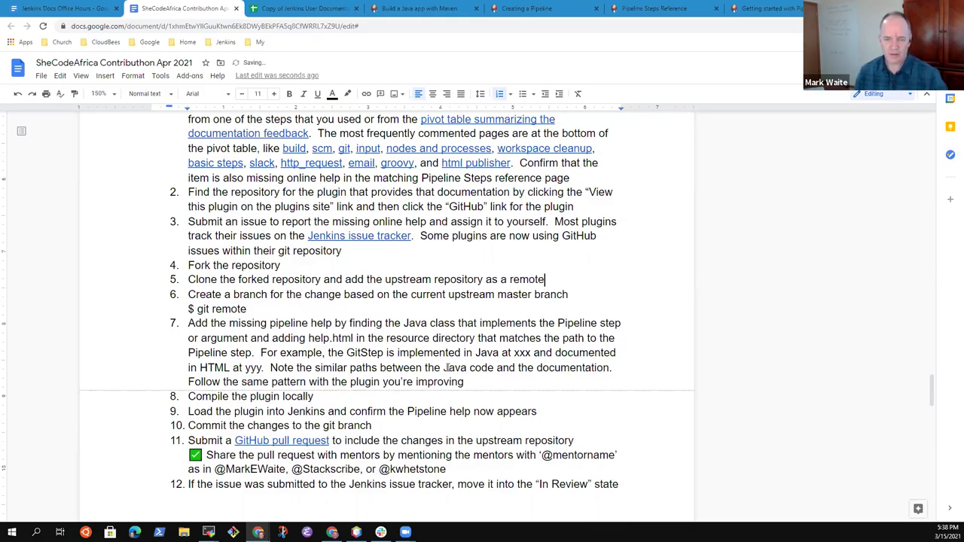
pyautogui.hotkey('ctrl', 'shift', 'Left')
pyautogui.hotkey('ctrl', 'shift', 'Left')
pyautogui.hotkey('ctrl', 'shift', 'Left')
pyautogui.hotkey('ctrl', 'shift', 'Left')
pyautogui.hotkey('ctrl', 'shift', 'Left')
pyautogui.hotkey('ctrl', 'shift', 'Left')
pyautogui.hotkey('ctrl', 'shift', 'Left')
pyautogui.hotkey('ctrl', 'shift', 'Left')
pyautogui.hotkey('ctrl', 'shift', 'Left')
pyautogui.hotkey('shift', 'Right')
pyautogui.hotkey('shift', 'Right')
pyautogui.hotkey('shift', 'Right')
pyautogui.hotkey('shift', 'Right')
pyautogui.hotkey('shift', 'Right')
pyautogui.hotkey('shift', 'Right')
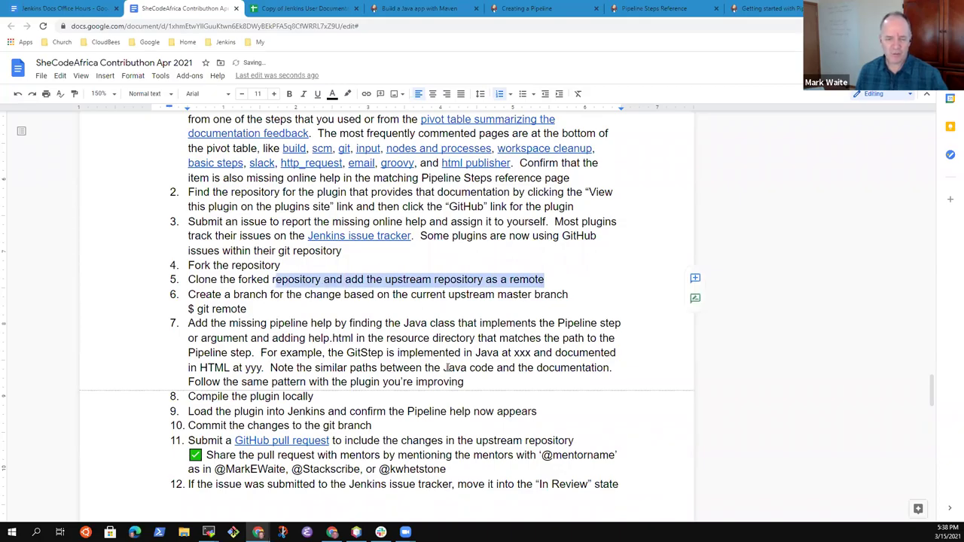
pyautogui.hotkey('shift', 'Right')
pyautogui.hotkey('shift', 'Right')
pyautogui.hotkey('shift', 'Right')
pyautogui.hotkey('shift', 'Right')
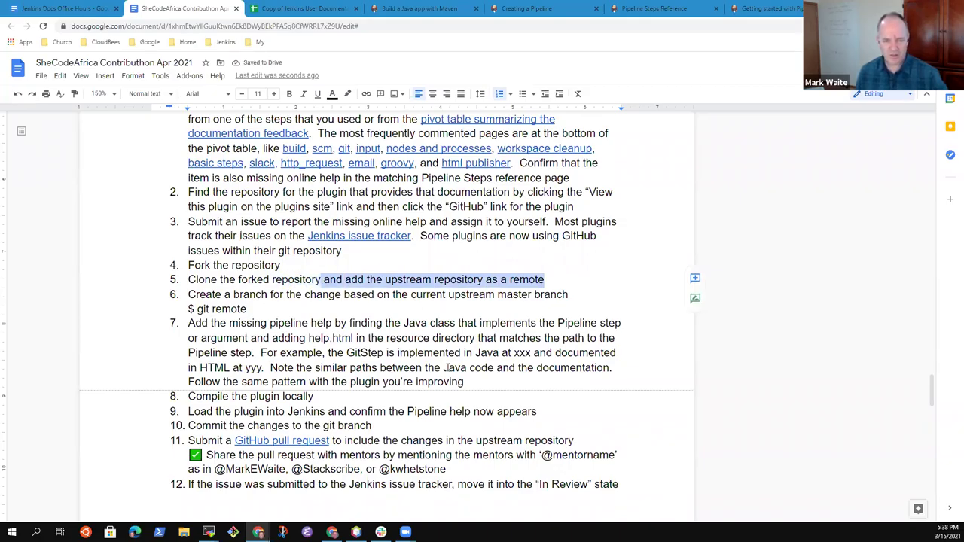
pyautogui.press('pageup')
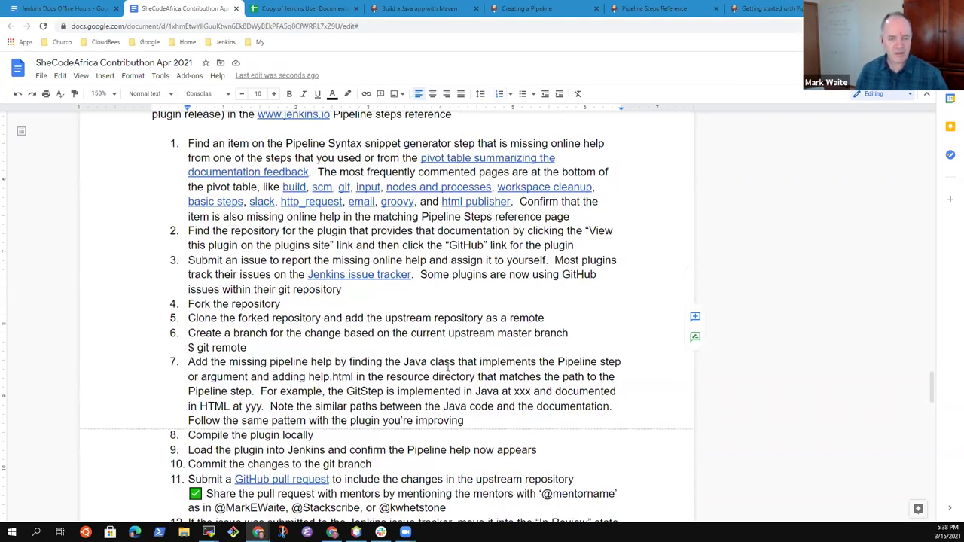
pyautogui.press('pageup')
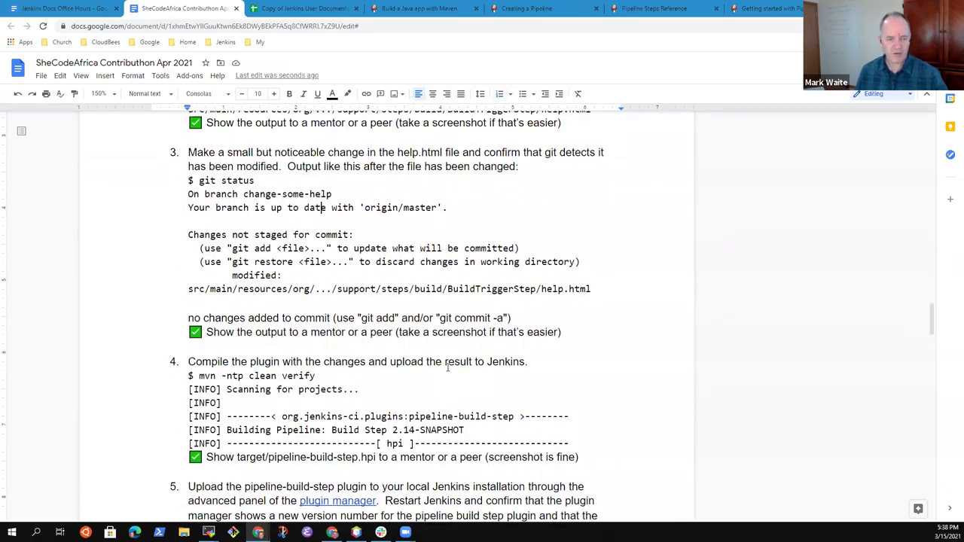
pyautogui.press('pageup')
pyautogui.scroll(3, 448, 367)
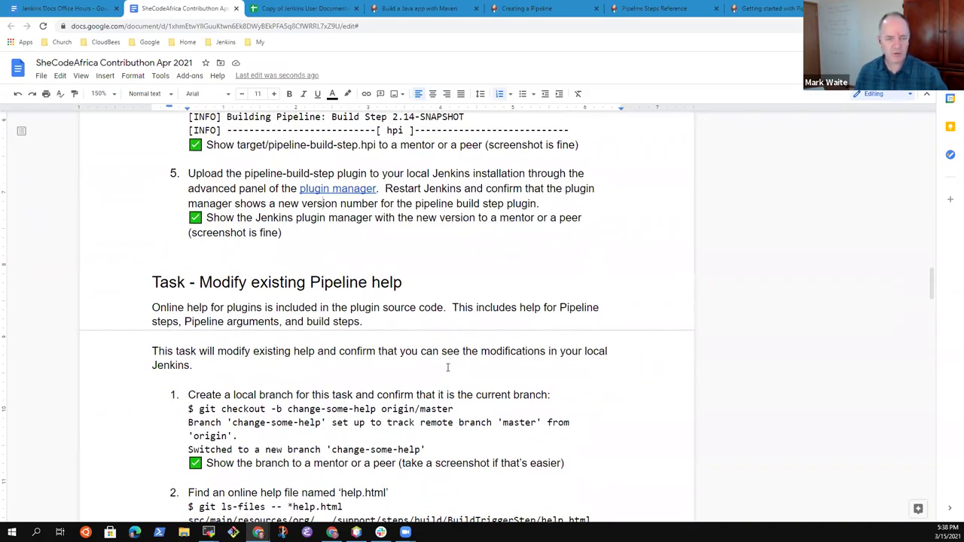
pyautogui.press('pageup')
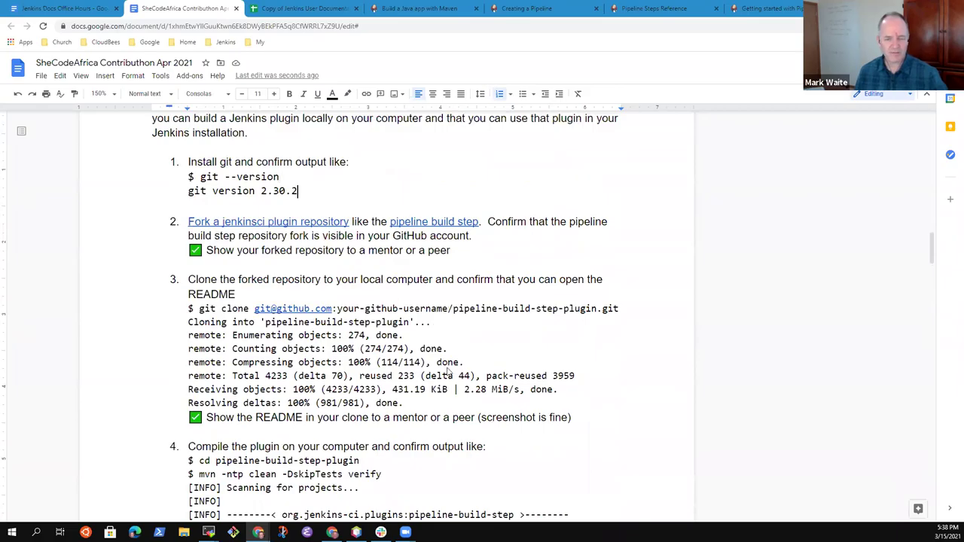
pyautogui.press('Down')
pyautogui.press('Down')
pyautogui.press('Down')
pyautogui.press('Down')
pyautogui.press('Down')
pyautogui.press('Down')
pyautogui.press('Down')
pyautogui.press('Down')
pyautogui.press('Down')
pyautogui.press('Down')
pyautogui.press('Down')
pyautogui.press('Down')
pyautogui.press('Down')
pyautogui.press('Down')
pyautogui.press('Down')
pyautogui.press('Down')
pyautogui.press('Down')
pyautogui.press('Down')
pyautogui.press('Down')
pyautogui.press('Down')
pyautogui.press('Down')
pyautogui.press('Down')
pyautogui.press('Down')
pyautogui.press('Down')
pyautogui.press('Down')
pyautogui.press('Down')
pyautogui.press('Down')
pyautogui.press('Down')
pyautogui.press('Down')
pyautogui.press('Down')
pyautogui.press('Down')
pyautogui.press('Down')
pyautogui.press('Down')
pyautogui.press('Down')
pyautogui.press('Down')
pyautogui.press('Down')
pyautogui.press('Down')
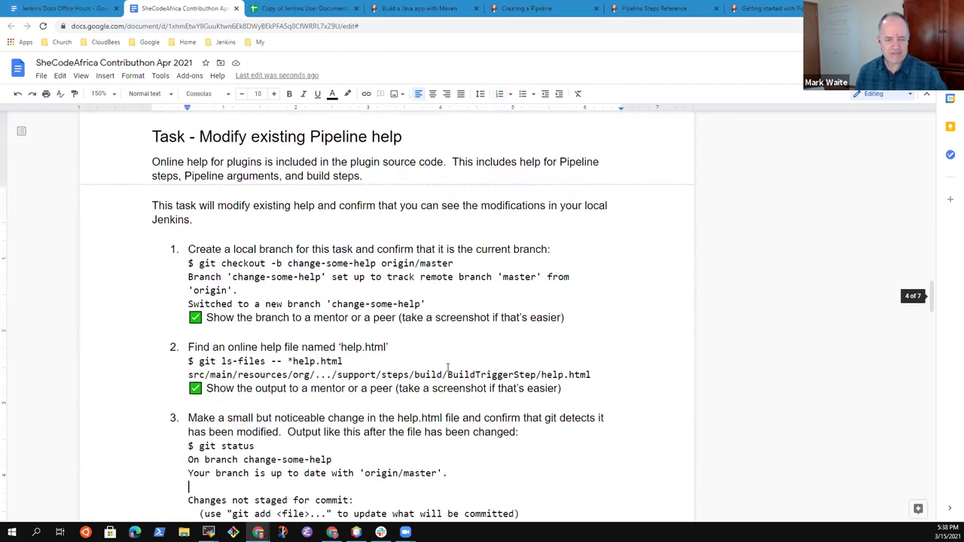
pyautogui.press('Down')
pyautogui.press('Down')
pyautogui.press('Down')
pyautogui.press('Down')
pyautogui.press('Down')
pyautogui.press('Down')
pyautogui.press('Down')
pyautogui.press('Down')
pyautogui.press('Down')
pyautogui.press('Down')
pyautogui.press('Down')
pyautogui.press('Down')
pyautogui.press('Down')
pyautogui.press('Down')
pyautogui.press('Down')
pyautogui.press('Down')
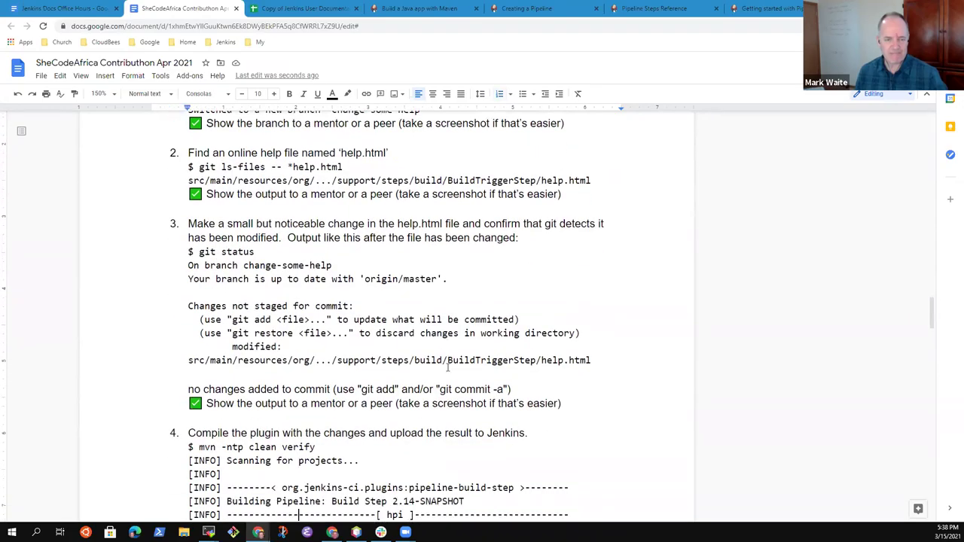
pyautogui.press('Down')
pyautogui.press('Down')
pyautogui.press('Down')
pyautogui.press('Down')
pyautogui.press('Down')
pyautogui.press('Down')
pyautogui.press('Down')
pyautogui.press('Down')
pyautogui.press('Down')
pyautogui.press('Down')
pyautogui.press('Down')
pyautogui.press('Down')
pyautogui.press('Down')
pyautogui.press('Down')
pyautogui.press('Down')
pyautogui.press('Down')
pyautogui.press('Down')
pyautogui.press('Down')
pyautogui.press('Down')
pyautogui.press('Down')
pyautogui.press('Down')
pyautogui.press('Down')
pyautogui.press('Down')
pyautogui.press('Down')
pyautogui.press('Down')
pyautogui.press('Down')
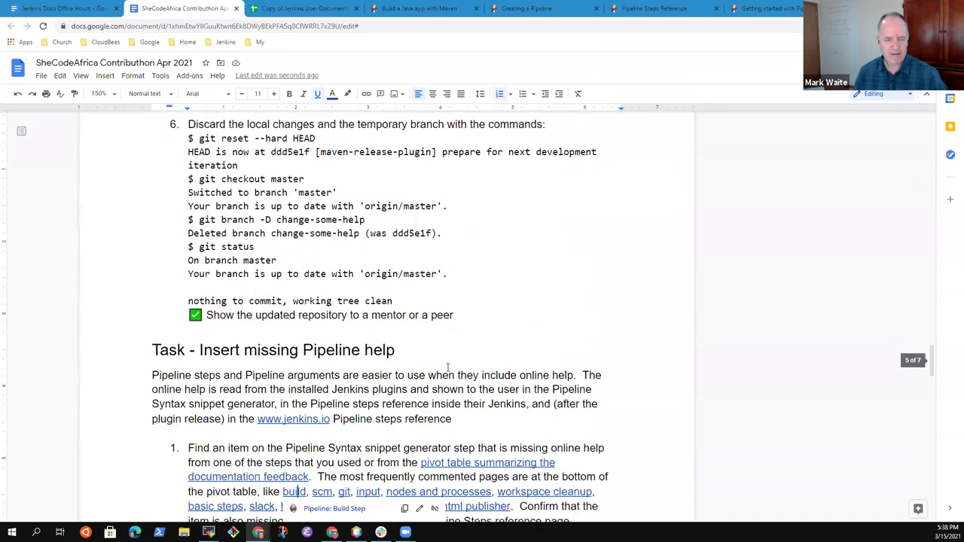
pyautogui.press('Up')
pyautogui.press('Up')
pyautogui.press('Up')
pyautogui.press('Up')
pyautogui.press('Up')
pyautogui.press('Up')
pyautogui.press('Up')
pyautogui.press('Up')
pyautogui.press('Up')
pyautogui.press('Up')
pyautogui.press('Up')
# Step: Append ' (needs more detail)' to the end of step 5
pyautogui.press('Home')
pyautogui.hotkey('shift', 'End')
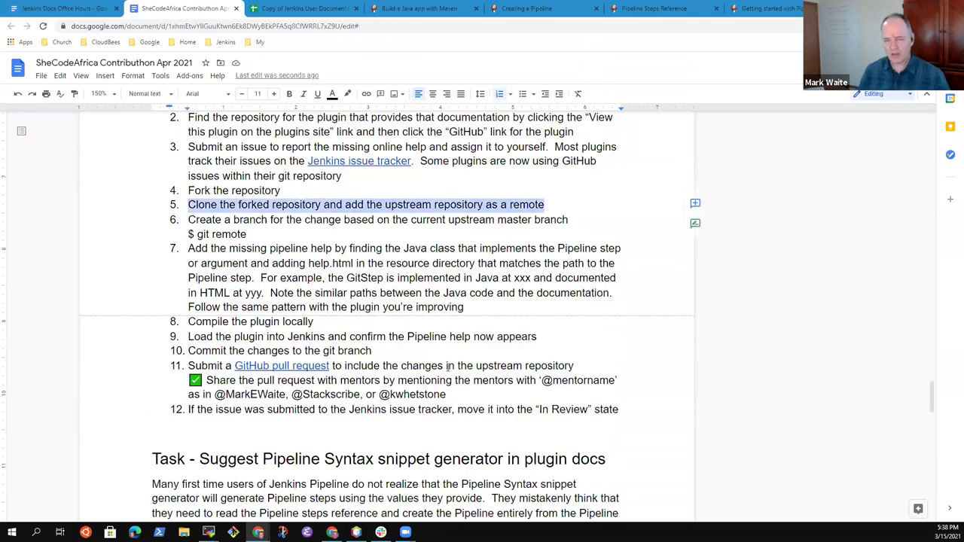
pyautogui.press('End')
pyautogui.write('(needs more detail)')
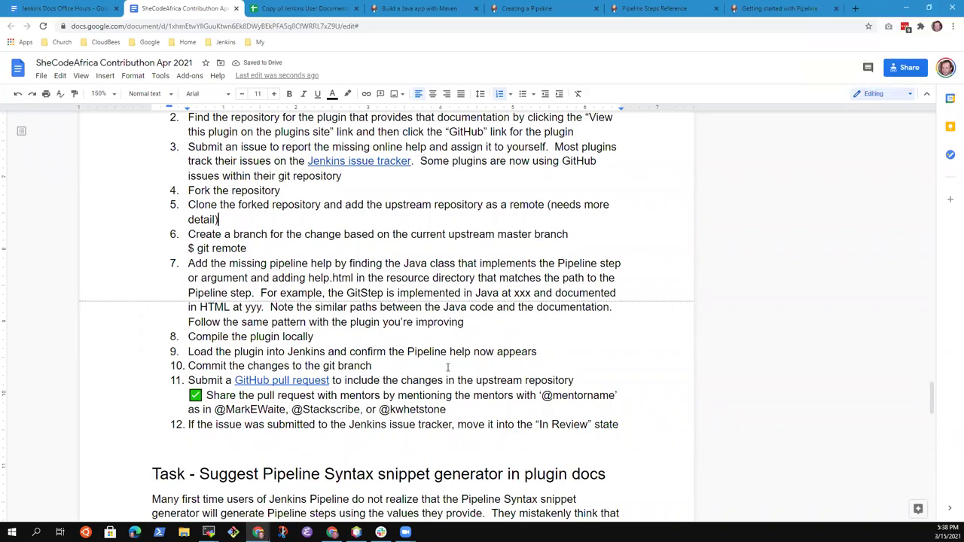
# Step: Delete the '$ git remote' line under step 6
pyautogui.press('Down')
pyautogui.press('Down')
pyautogui.press('End')
pyautogui.hotkey('shift', 'Home')
pyautogui.press('BackSpace')
# Step: Remove 'as a remote' from step 5 and clear the leftover empty line under step 6
pyautogui.press('BackSpace')
pyautogui.press('BackSpace')
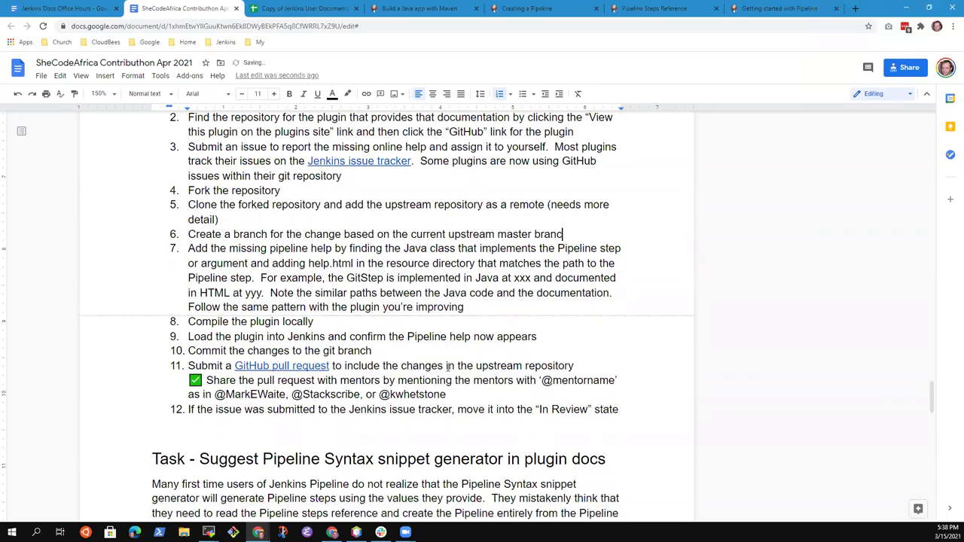
pyautogui.write('h')
pyautogui.press('Up')
pyautogui.hotkey('ctrl', 'Right')
pyautogui.hotkey('ctrl', 'shift', 'Left')
pyautogui.hotkey('ctrl', 'shift', 'Left')
pyautogui.hotkey('ctrl', 'shift', 'Left')
pyautogui.press('BackSpace')
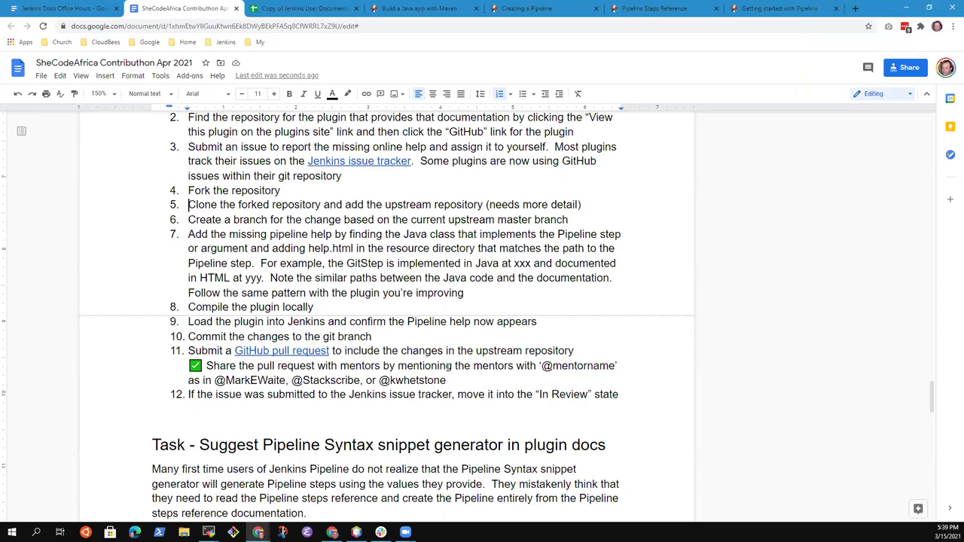
# Step: Check the revised text of steps 5 and 6, selecting step 5's full line
pyautogui.press('End')
pyautogui.press('Down')
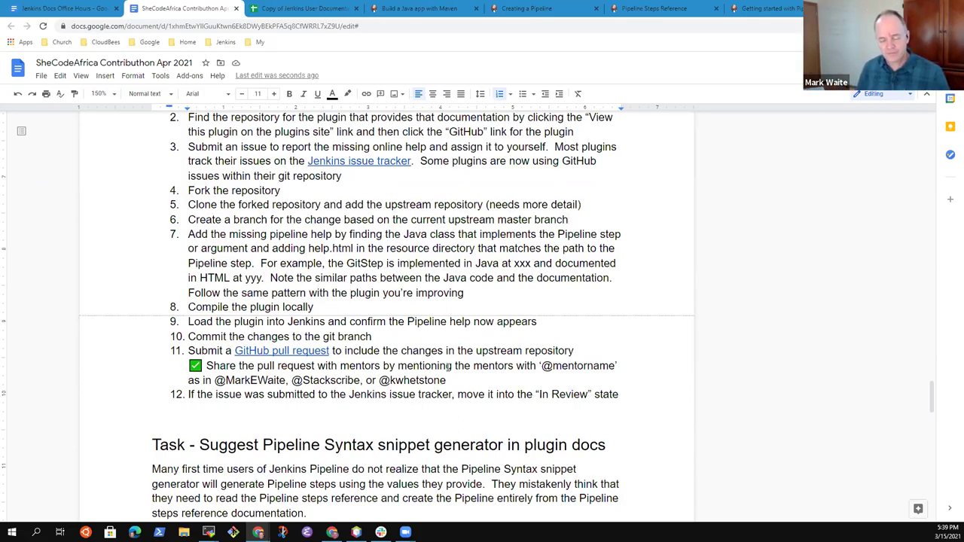
pyautogui.press('Down')
pyautogui.press('Down')
pyautogui.press('Up')
pyautogui.press('Up')
pyautogui.press('Up')
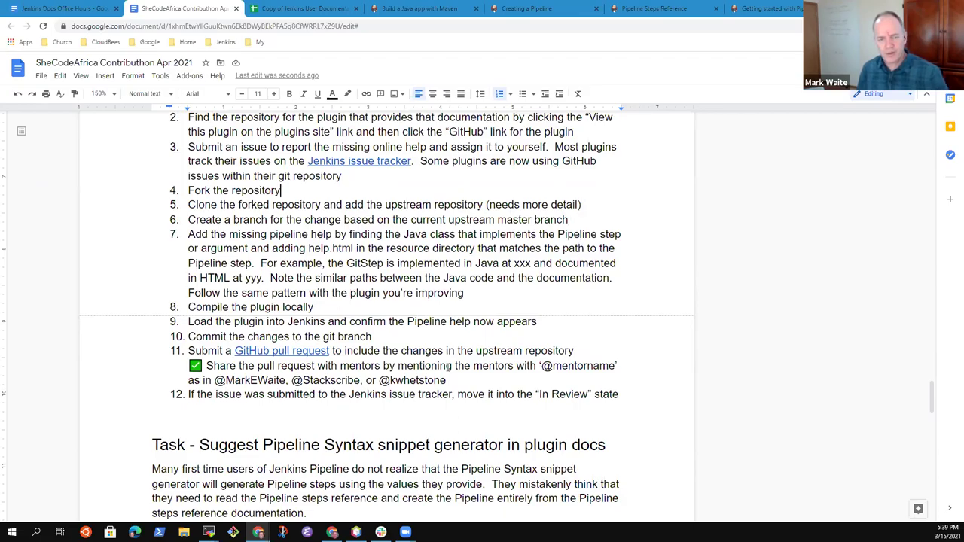
pyautogui.hotkey('shift', 'Home')
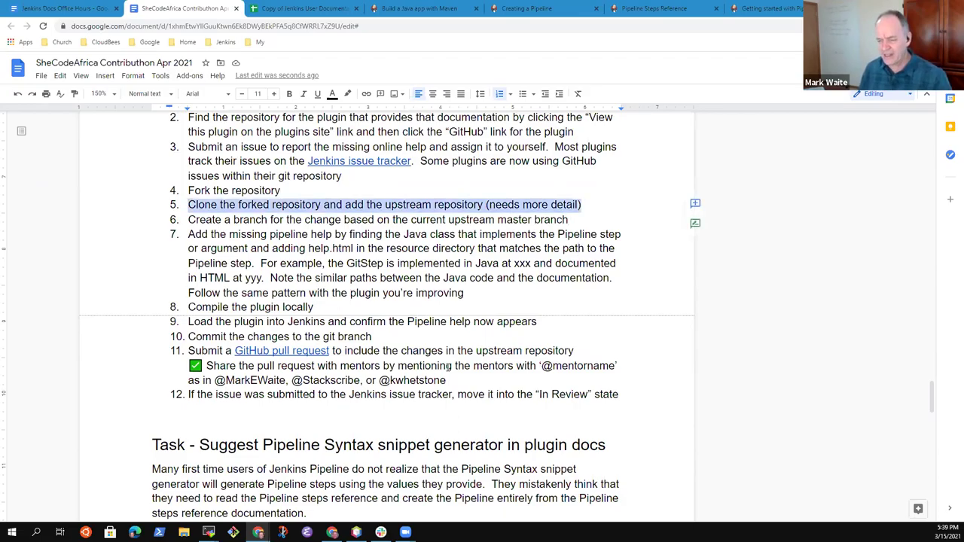
pyautogui.press('Down')
pyautogui.press('Down')
pyautogui.press('Down')
pyautogui.press('Down')
pyautogui.press('Down')
pyautogui.press('Down')
pyautogui.press('Down')
pyautogui.press('Down')
pyautogui.press('Down')
pyautogui.press('Down')
pyautogui.press('Down')
pyautogui.press('Down')
pyautogui.press('Down')
pyautogui.press('Down')
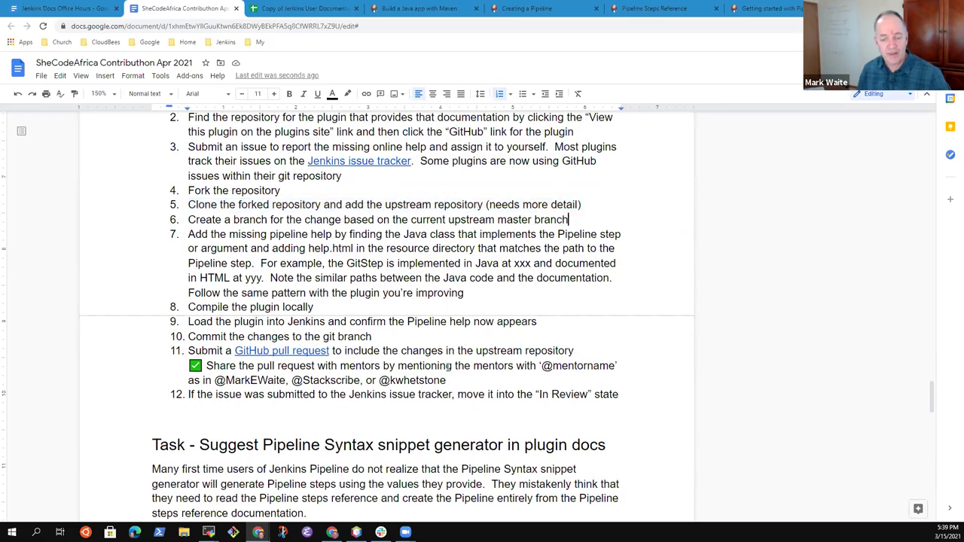
pyautogui.press('Down')
pyautogui.press('End')
pyautogui.press('Home')
pyautogui.hotkey('shift', 'End')
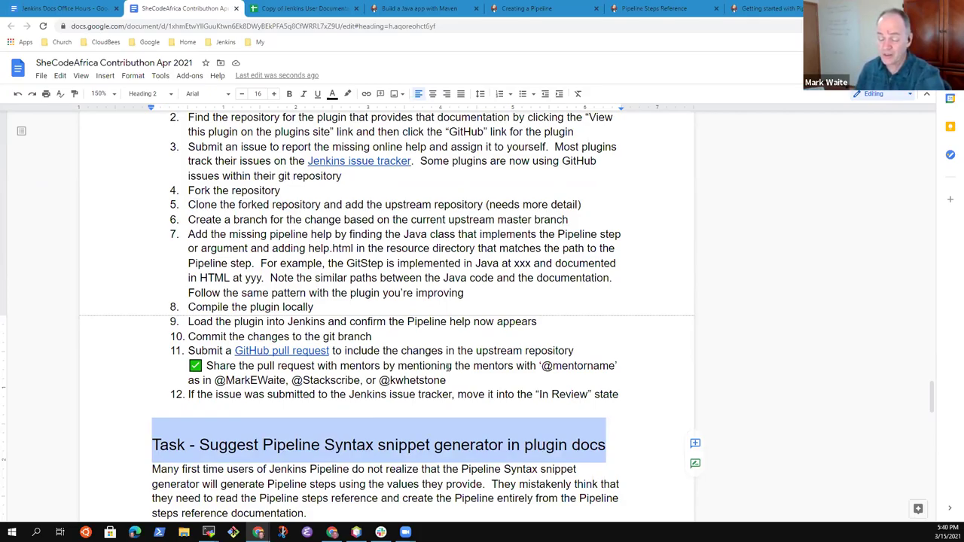
pyautogui.press('Down')
pyautogui.press('Down')
pyautogui.press('Down')
pyautogui.press('Down')
pyautogui.press('Down')
pyautogui.press('Down')
pyautogui.press('Down')
pyautogui.press('Down')
pyautogui.press('Down')
pyautogui.press('Down')
pyautogui.press('Down')
pyautogui.press('Down')
pyautogui.press('Down')
pyautogui.press('Down')
pyautogui.press('Down')
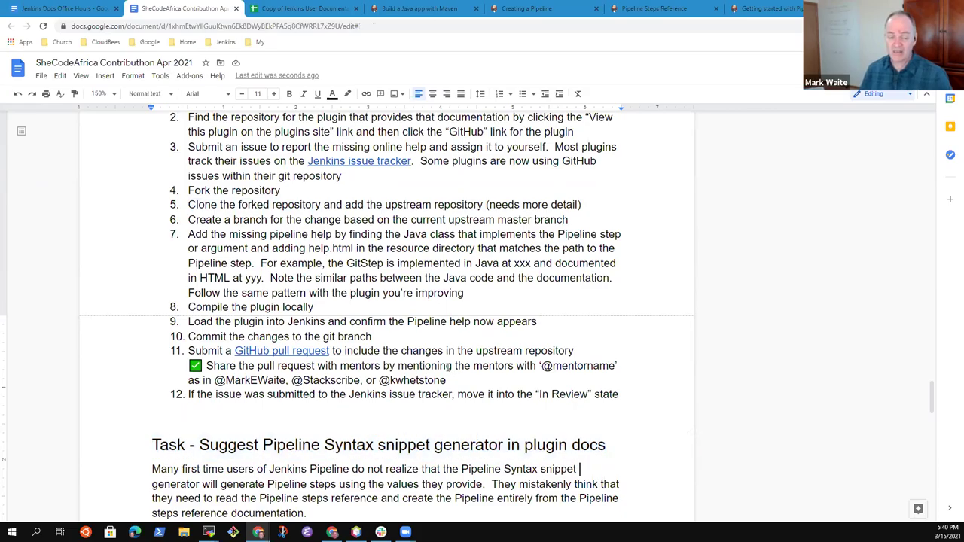
pyautogui.press('Down')
pyautogui.press('Down')
pyautogui.press('Down')
pyautogui.press('Down')
pyautogui.press('Down')
pyautogui.press('Down')
pyautogui.press('Down')
pyautogui.press('Down')
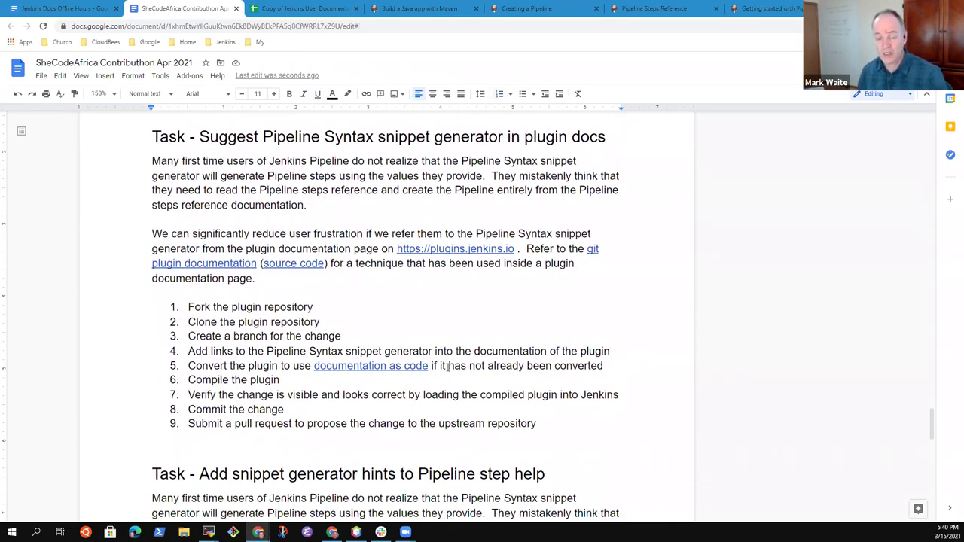
pyautogui.press('Up')
pyautogui.press('Up')
pyautogui.press('Up')
pyautogui.press('Up')
pyautogui.press('Up')
pyautogui.press('Up')
pyautogui.press('Up')
pyautogui.press('Up')
pyautogui.press('Up')
pyautogui.press('Up')
pyautogui.press('Up')
pyautogui.press('Up')
pyautogui.press('Up')
pyautogui.press('Up')
pyautogui.press('Up')
pyautogui.press('Up')
pyautogui.press('Up')
pyautogui.press('Up')
pyautogui.press('Up')
pyautogui.press('Up')
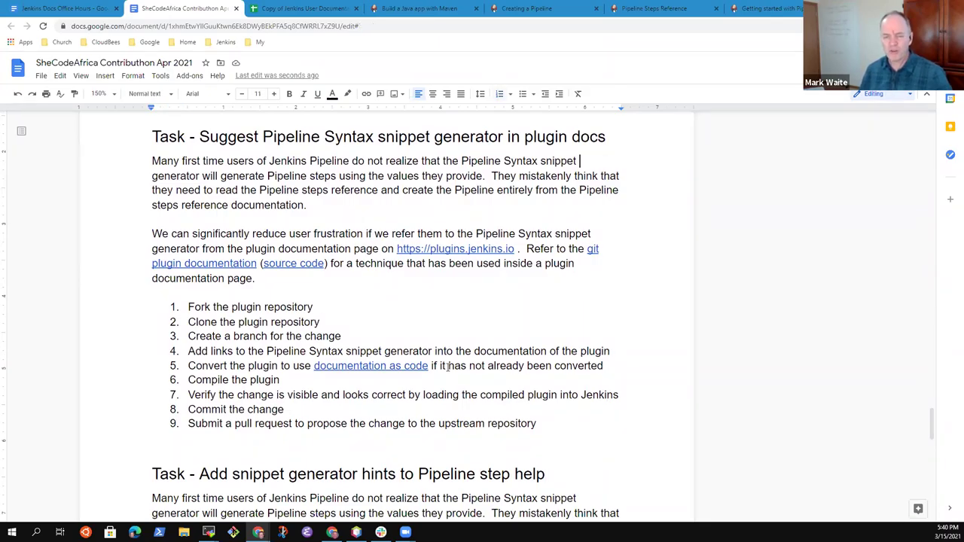
pyautogui.hotkey('ctrl', 'Left')
pyautogui.hotkey('ctrl', 'Left')
pyautogui.hotkey('ctrl', 'Left')
pyautogui.hotkey('ctrl', 'shift', 'Right')
pyautogui.hotkey('ctrl', 'shift', 'Right')
pyautogui.hotkey('ctrl', 'shift', 'Right')
pyautogui.hotkey('ctrl', 'shift', 'Right')
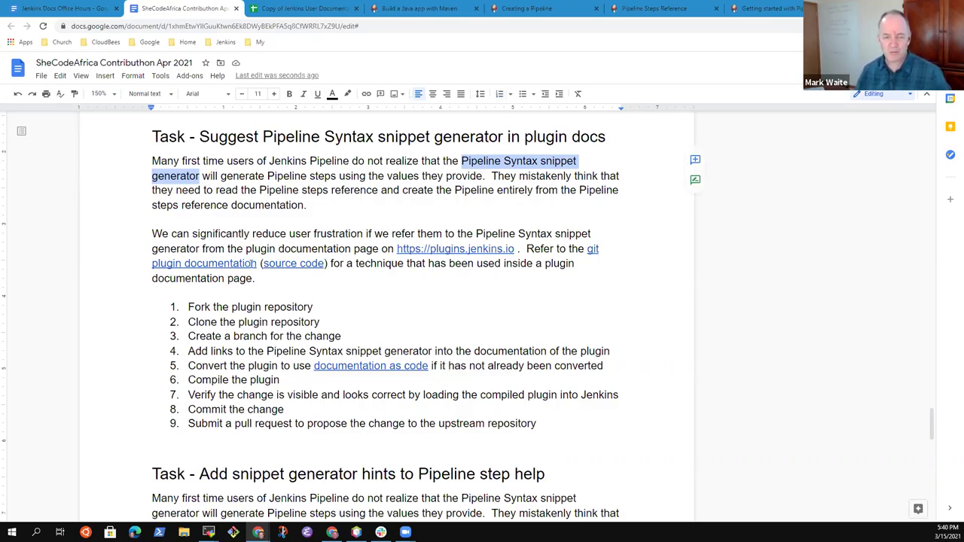
pyautogui.click(240, 263)
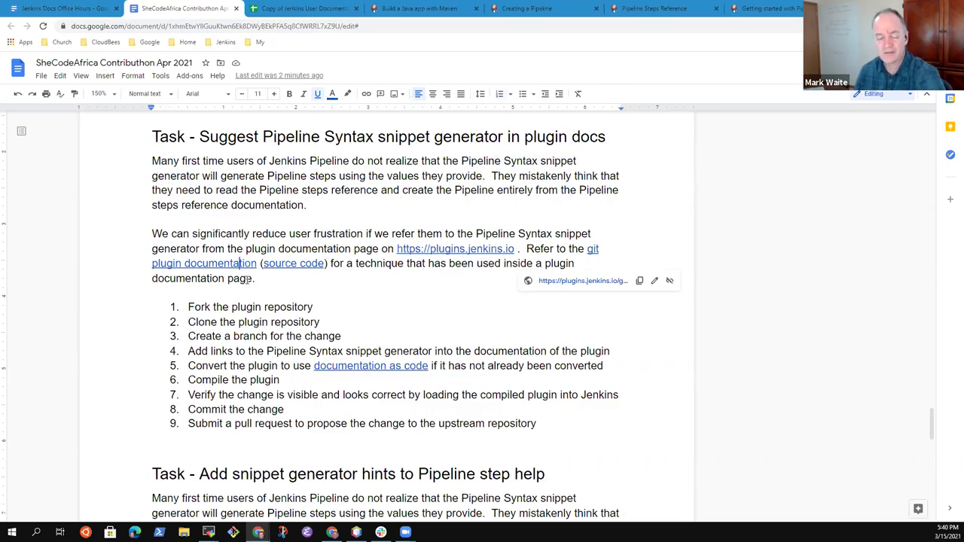
pyautogui.click(377, 265)
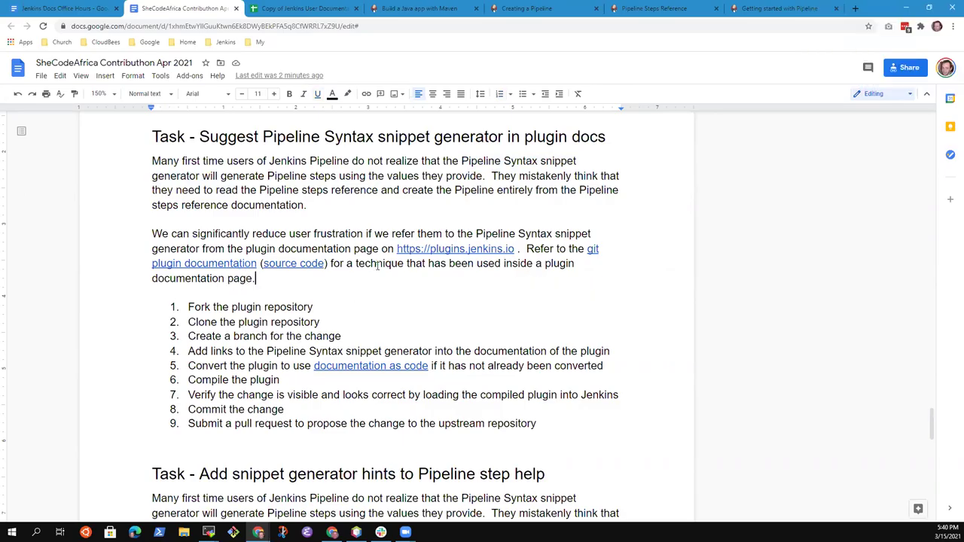
pyautogui.press('Down')
pyautogui.press('Up')
pyautogui.press('Up')
pyautogui.press('Up')
pyautogui.press('Up')
pyautogui.press('Up')
pyautogui.press('Up')
pyautogui.press('Up')
pyautogui.press('Up')
pyautogui.press('Up')
pyautogui.press('Up')
pyautogui.press('Up')
pyautogui.press('Home')
pyautogui.hotkey('shift', 'End')
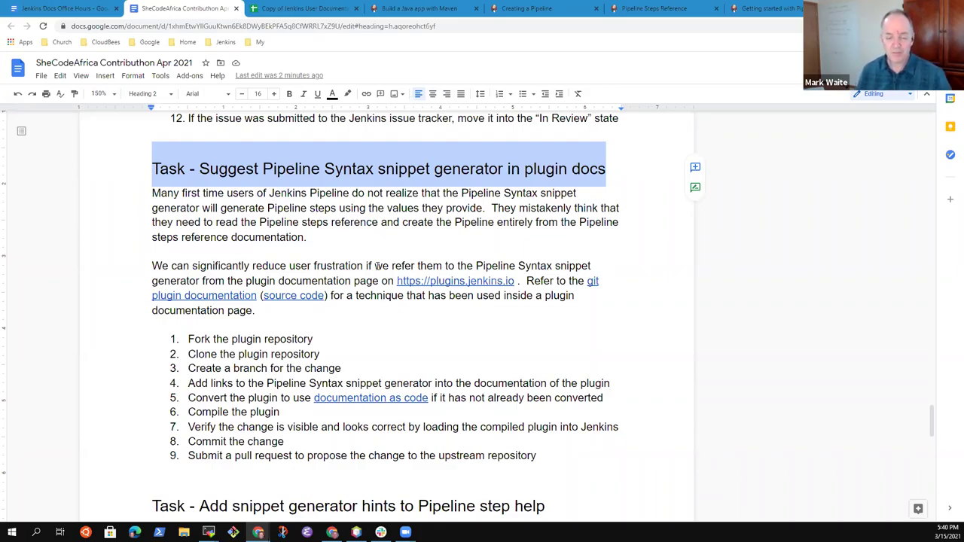
# Step: Review the 'Add snippet generator hints' task heading and its step list
pyautogui.scroll(-2, 374, 265)
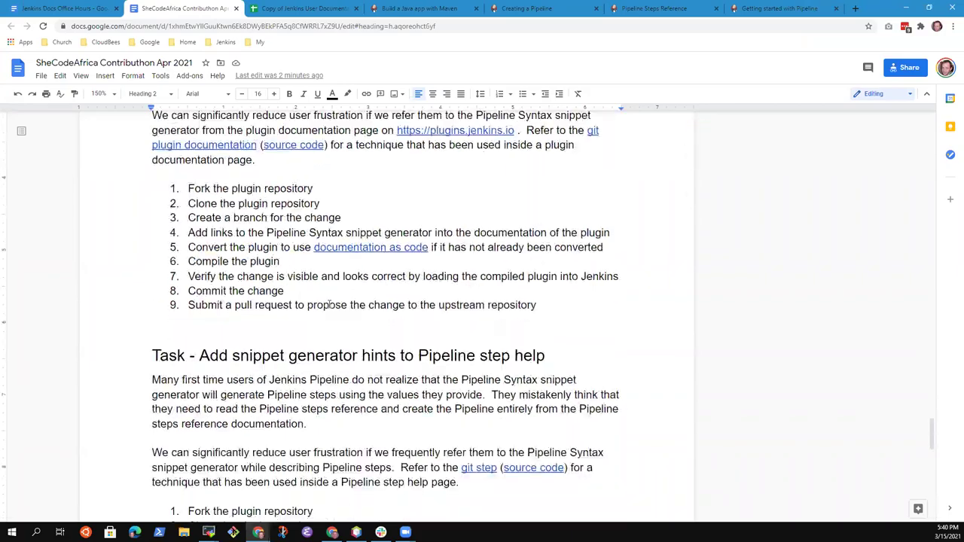
pyautogui.click(298, 355)
pyautogui.hotkey('shift', 'End')
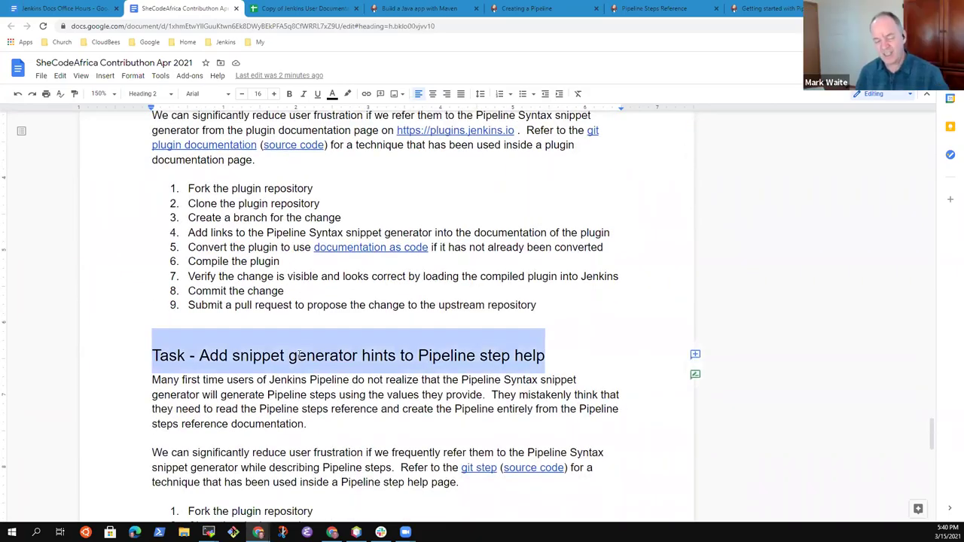
pyautogui.press('Down')
pyautogui.press('Down')
pyautogui.press('Down')
pyautogui.press('Down')
pyautogui.press('Down')
pyautogui.press('Down')
pyautogui.press('Down')
pyautogui.press('Down')
pyautogui.press('Down')
pyautogui.press('Down')
pyautogui.press('Down')
pyautogui.press('Down')
pyautogui.press('Down')
pyautogui.press('Down')
pyautogui.press('Down')
pyautogui.press('Down')
pyautogui.press('Down')
pyautogui.press('Down')
pyautogui.press('Down')
pyautogui.press('Down')
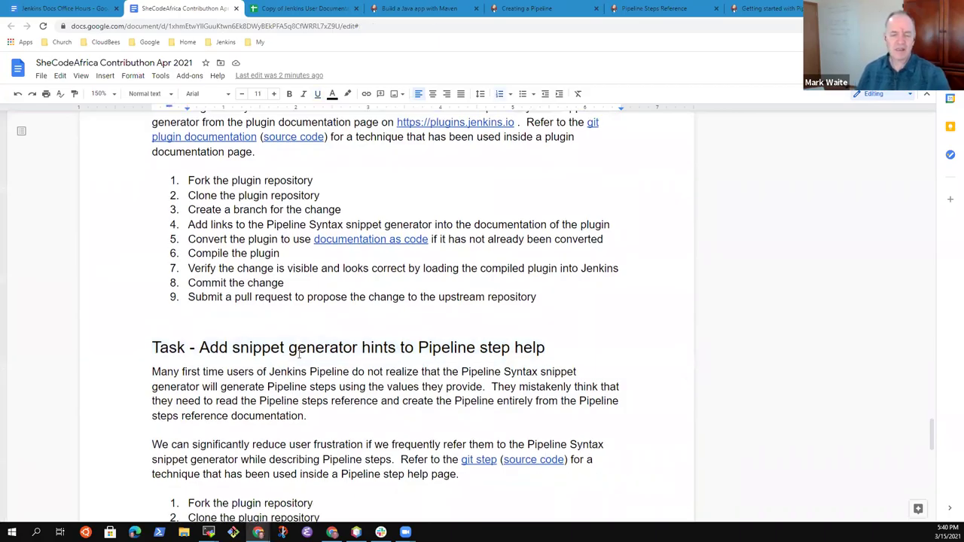
pyautogui.press('Up')
pyautogui.press('Up')
pyautogui.press('Up')
pyautogui.press('Up')
pyautogui.press('Up')
pyautogui.press('Up')
pyautogui.press('Up')
pyautogui.press('Up')
pyautogui.press('Up')
pyautogui.press('Up')
pyautogui.press('Up')
pyautogui.press('Up')
pyautogui.press('Up')
pyautogui.press('Up')
pyautogui.press('Up')
pyautogui.press('Up')
pyautogui.press('Up')
pyautogui.press('Up')
pyautogui.press('Up')
pyautogui.press('Up')
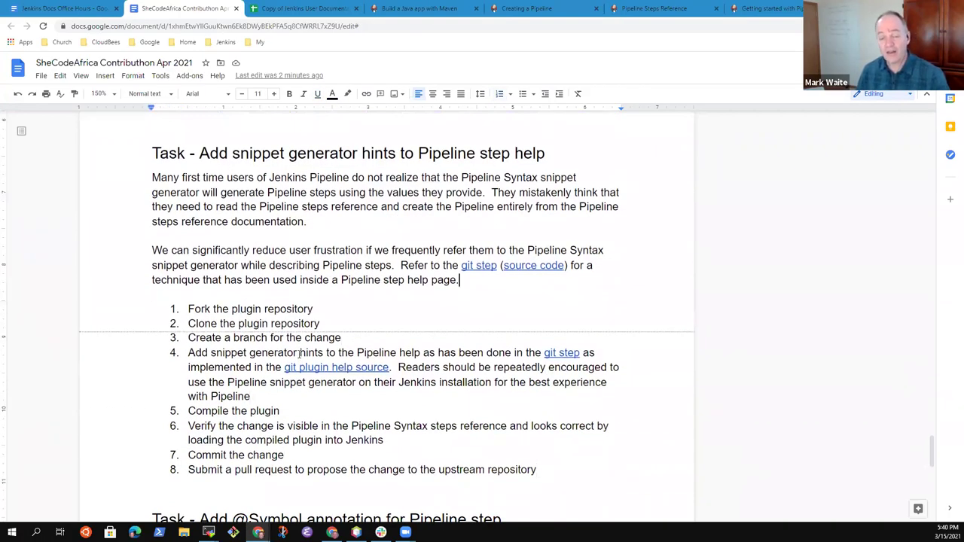
pyautogui.press('Up')
pyautogui.hotkey('shift', 'Home')
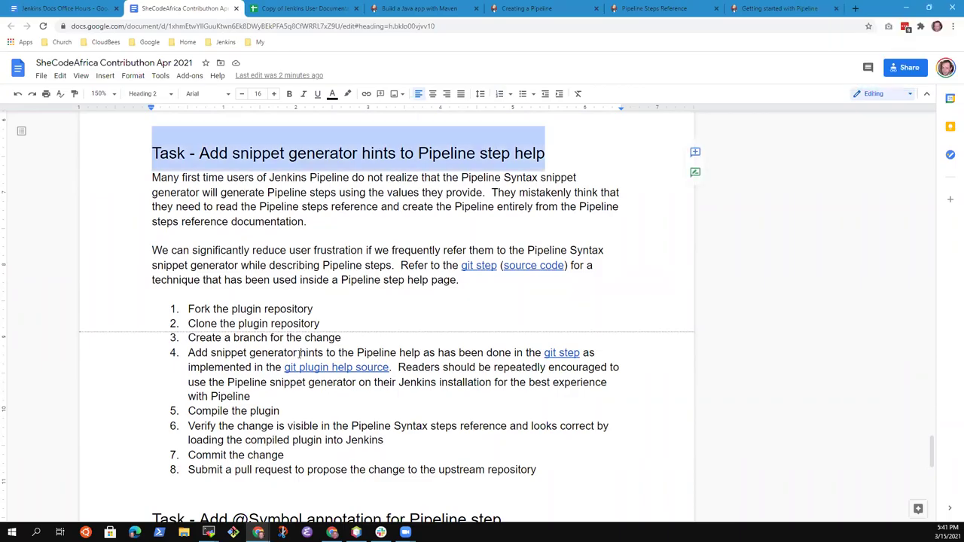
pyautogui.press('Down')
pyautogui.press('Down')
pyautogui.press('Down')
pyautogui.press('Down')
pyautogui.press('Down')
pyautogui.press('Down')
pyautogui.press('Down')
pyautogui.press('Down')
pyautogui.press('Down')
pyautogui.press('Down')
pyautogui.press('Down')
pyautogui.press('Down')
pyautogui.press('Down')
pyautogui.press('Down')
pyautogui.press('Down')
pyautogui.press('Down')
pyautogui.press('Down')
pyautogui.press('Down')
pyautogui.press('Down')
pyautogui.press('Down')
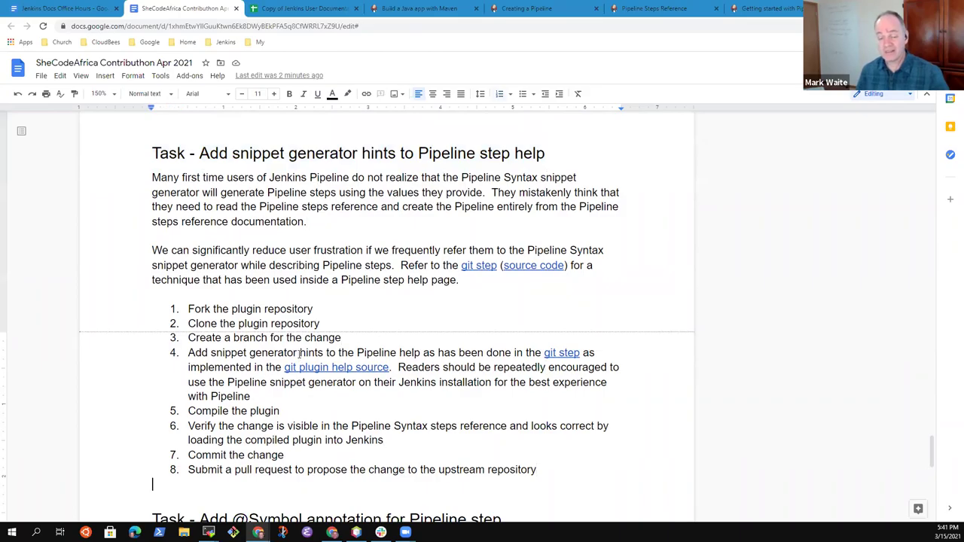
pyautogui.press('Down')
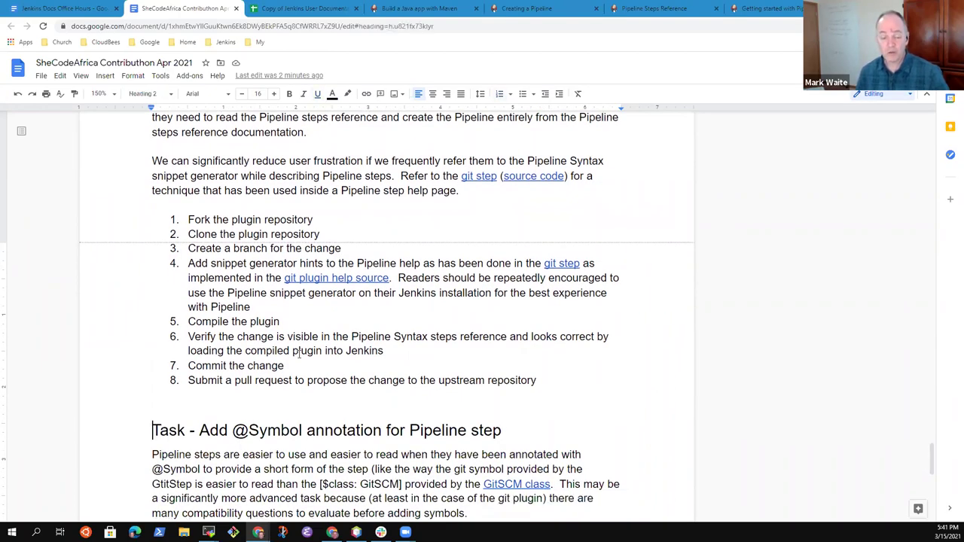
pyautogui.hotkey('shift', 'End')
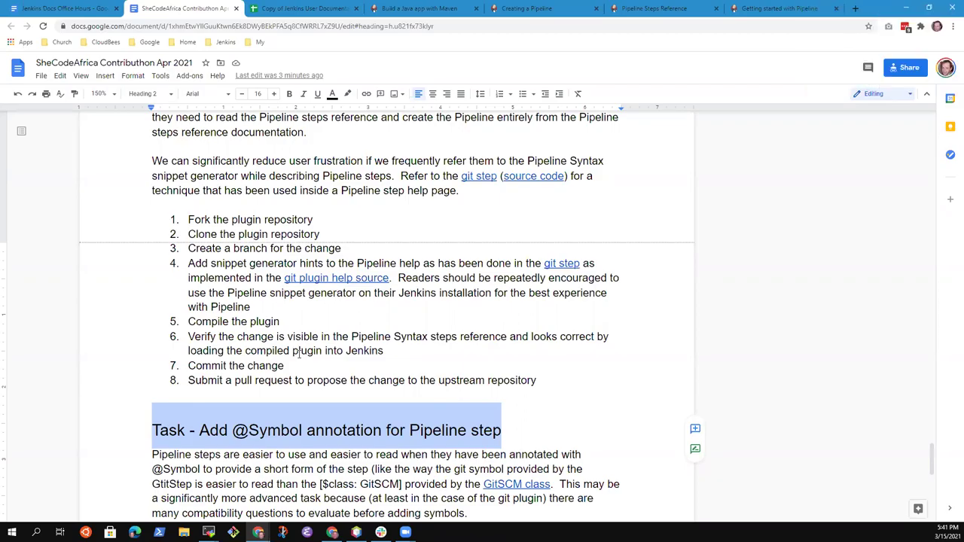
pyautogui.click(299, 355)
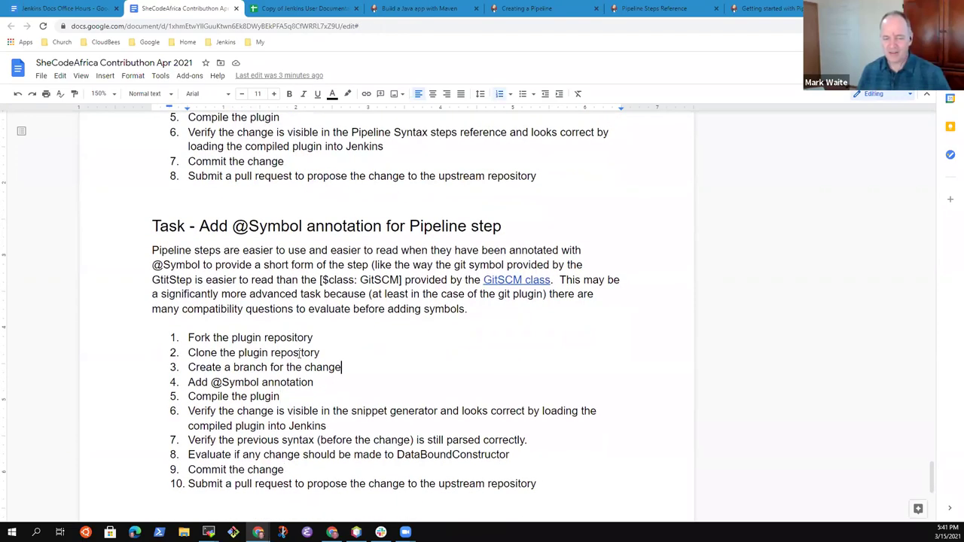
pyautogui.press('Up')
pyautogui.press('Up')
pyautogui.press('Up')
pyautogui.press('Up')
pyautogui.press('Up')
pyautogui.press('Up')
pyautogui.press('Up')
pyautogui.press('Up')
pyautogui.press('Down')
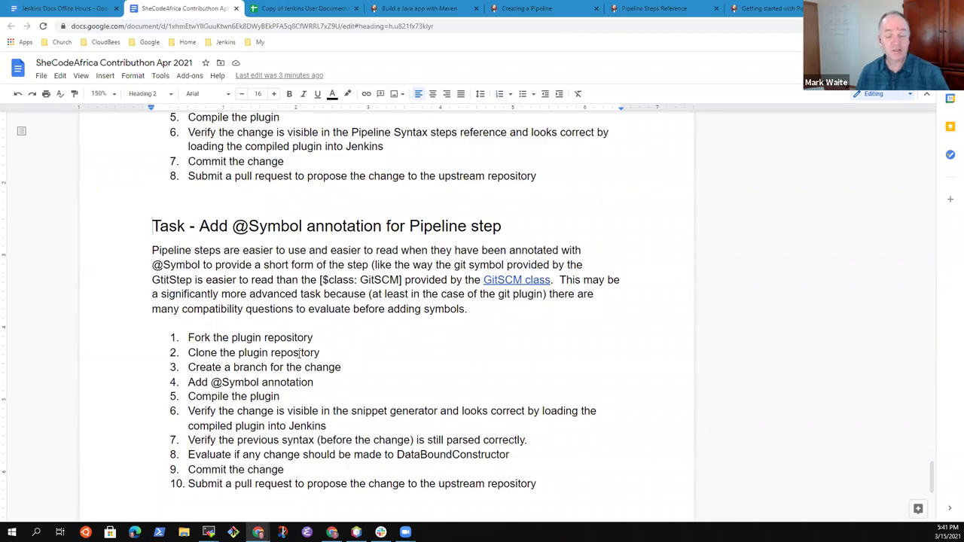
pyautogui.hotkey('shift', 'End')
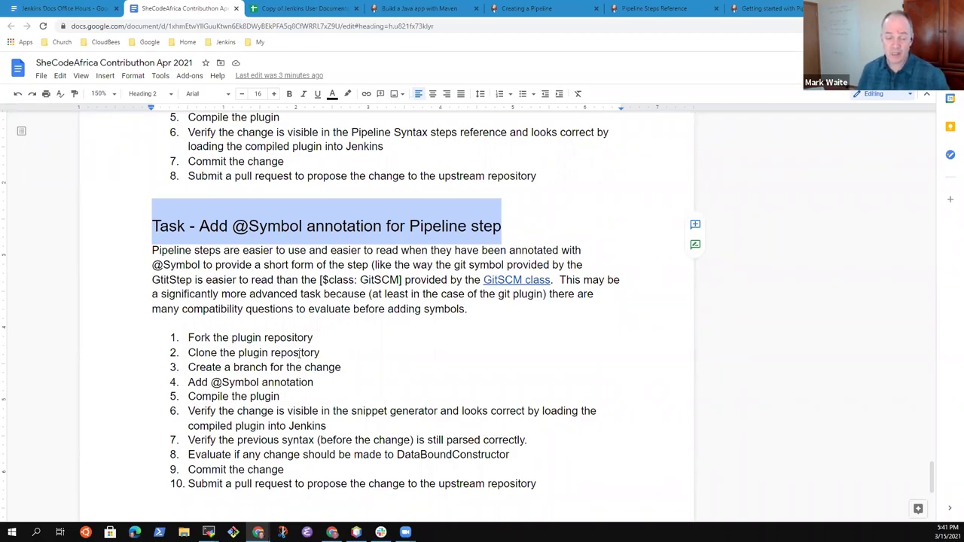
pyautogui.press('Down')
pyautogui.press('Down')
pyautogui.press('Down')
pyautogui.press('Down')
pyautogui.press('Down')
pyautogui.press('Down')
pyautogui.press('Down')
pyautogui.press('Down')
pyautogui.press('Down')
pyautogui.press('Down')
pyautogui.press('Down')
pyautogui.press('Down')
pyautogui.press('Down')
pyautogui.press('Down')
pyautogui.press('Down')
pyautogui.press('Down')
pyautogui.press('Down')
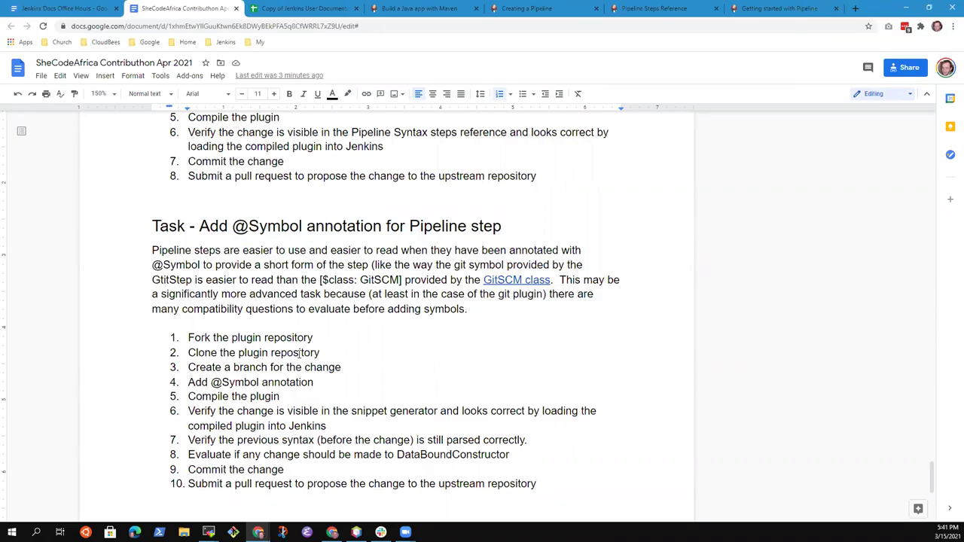
pyautogui.press('End')
# Step: Switch to the Jenkins Docs Office Hours notes and highlight the Google Season of Docs 2021 application line
pyautogui.click(86, 9)
pyautogui.click(374, 338)
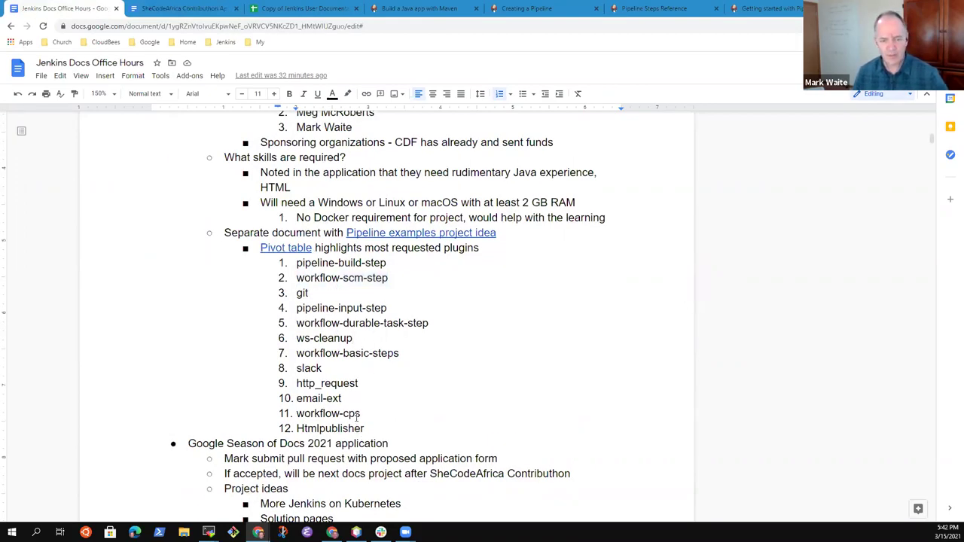
pyautogui.scroll(-1, 358, 416)
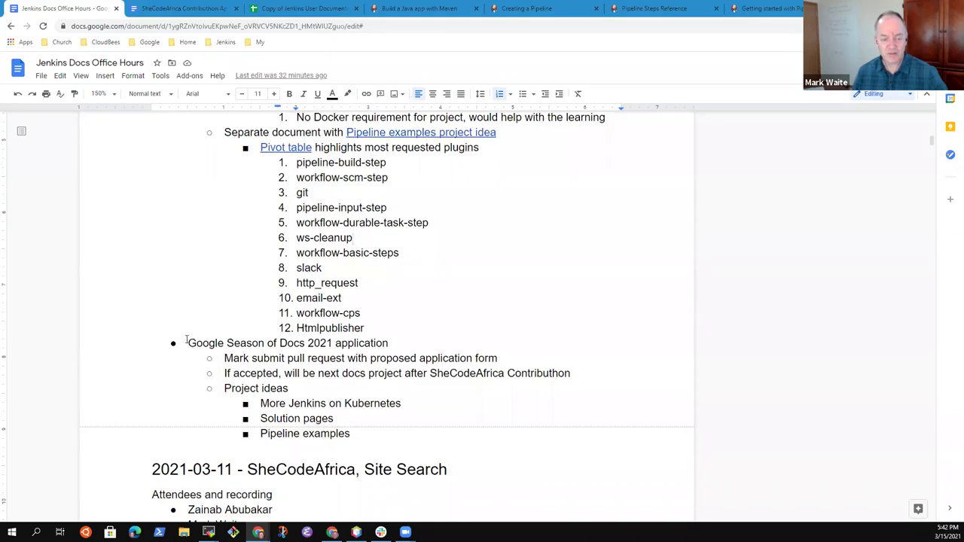
pyautogui.moveTo(186, 341); pyautogui.dragTo(388, 344)
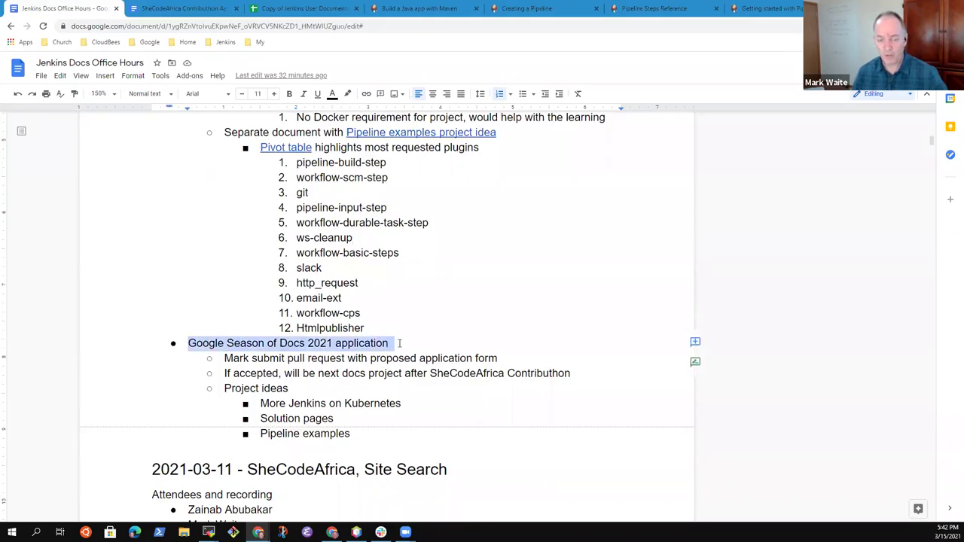
pyautogui.rightClick(67, 16)
# Step: In a new tab, search 'Google Season of' and open the Season of Docs 2021 Timeline page
pyautogui.click(84, 14)
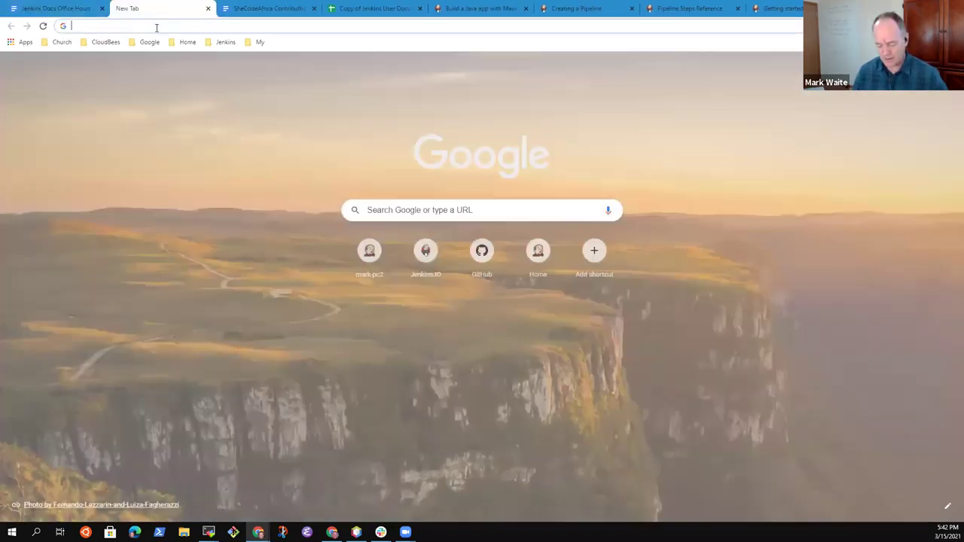
pyautogui.write('Google S')
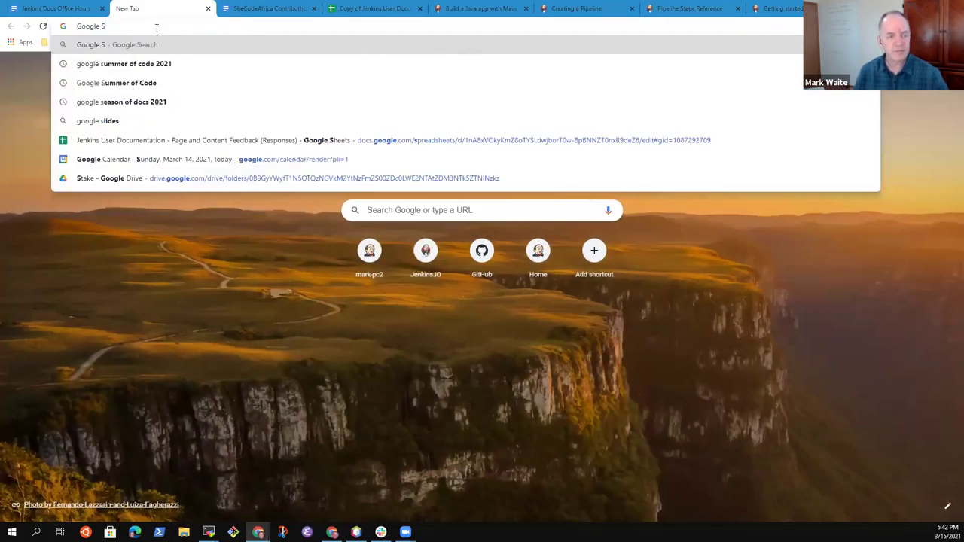
pyautogui.write('eason of Docs')
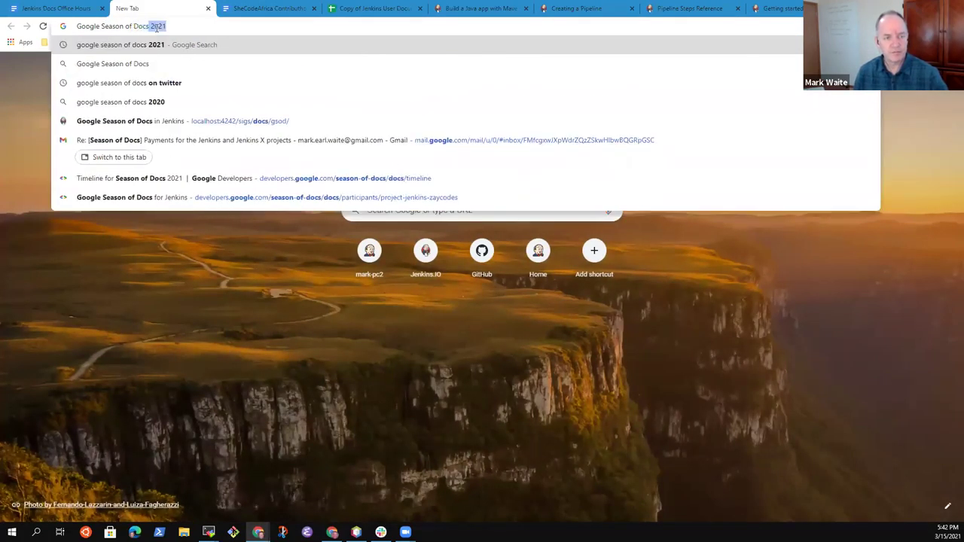
pyautogui.press('Return')
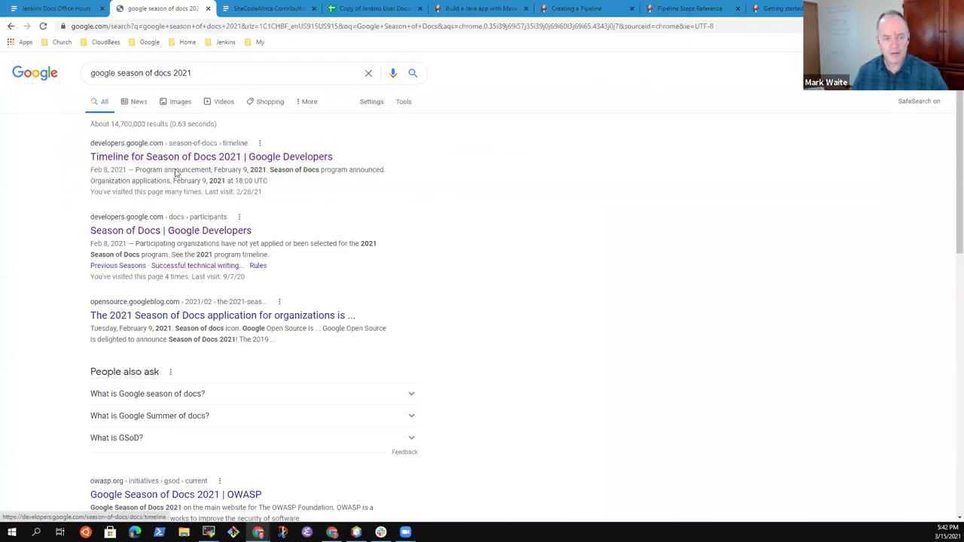
pyautogui.click(216, 160)
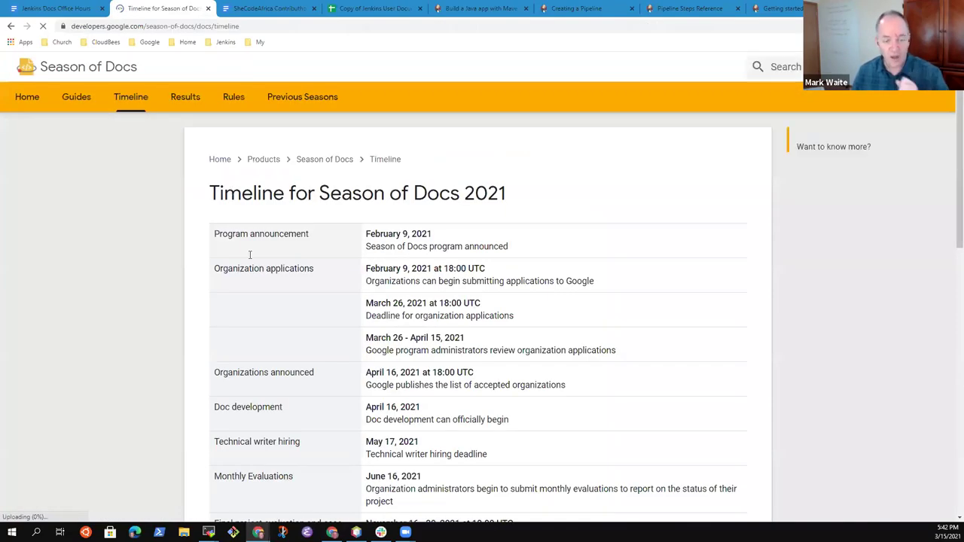
# Step: Highlight the March 26, 2021 organization application deadline in the timeline
pyautogui.moveTo(483, 313); pyautogui.dragTo(396, 309)
pyautogui.click(395, 309)
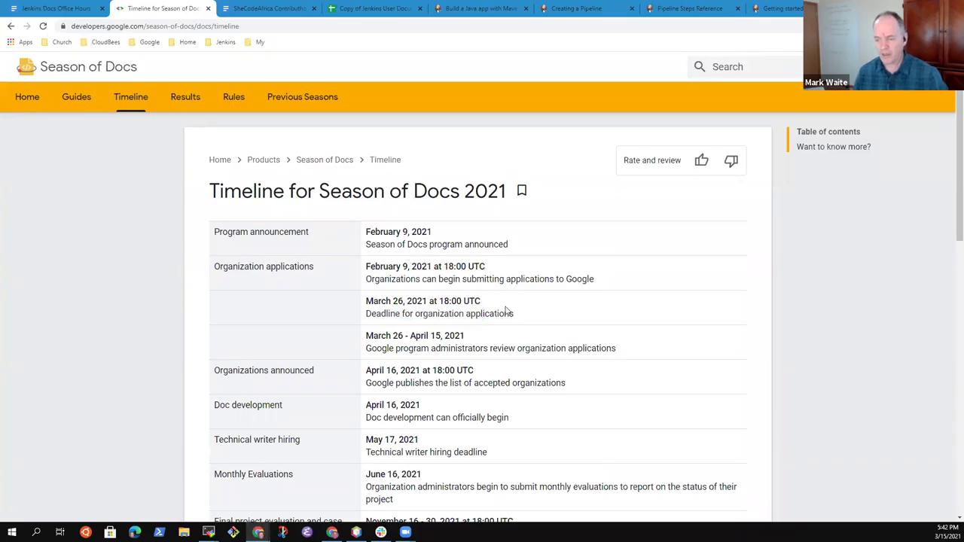
pyautogui.moveTo(474, 302); pyautogui.dragTo(365, 301)
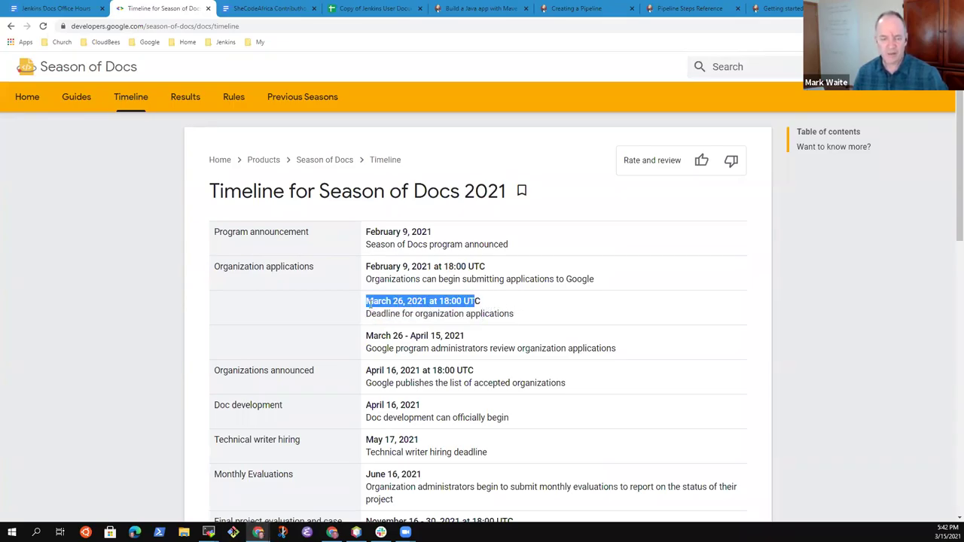
pyautogui.click(468, 301)
pyautogui.moveTo(481, 302); pyautogui.dragTo(367, 303)
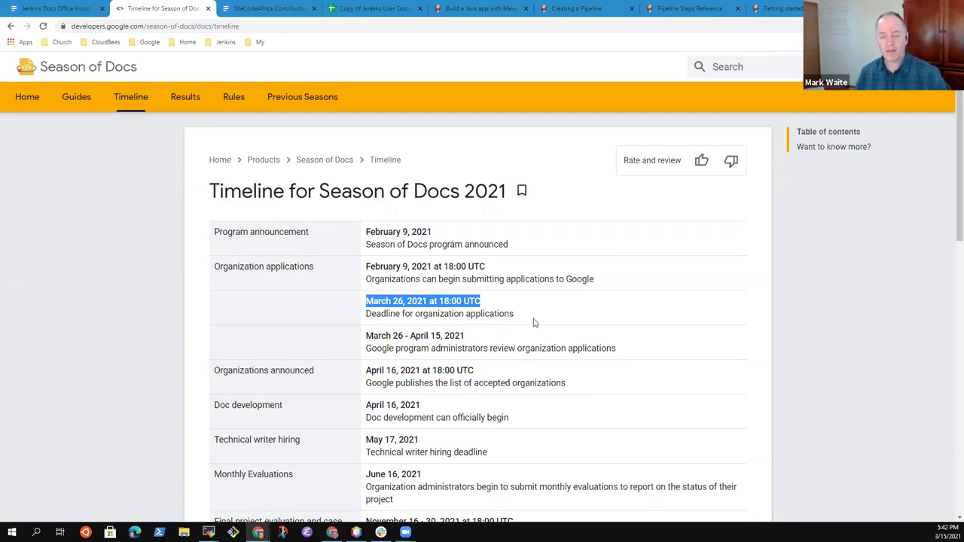
pyautogui.scroll(-3, 543, 321)
pyautogui.scroll(-3, 544, 321)
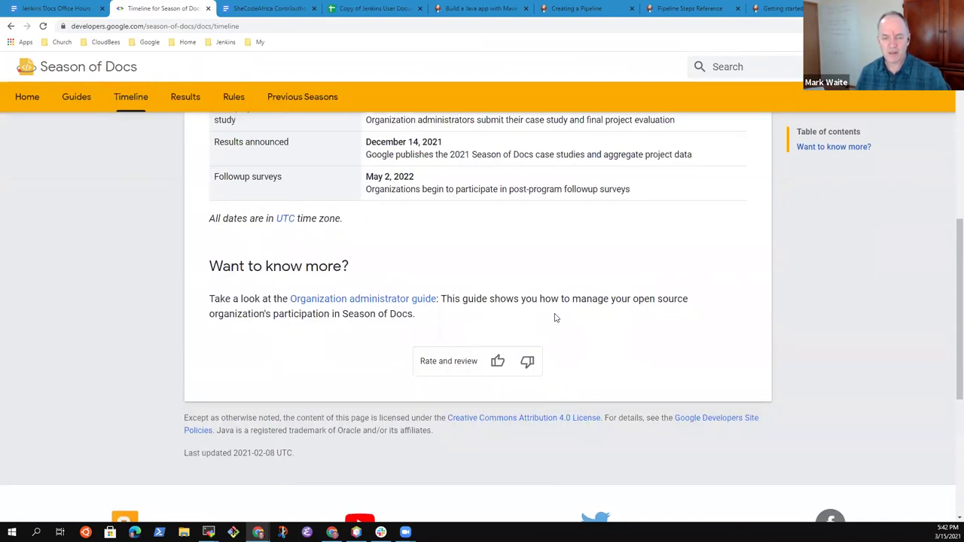
pyautogui.scroll(2, 557, 332)
pyautogui.scroll(4, 578, 385)
pyautogui.scroll(-4, 588, 383)
pyautogui.scroll(3, 587, 382)
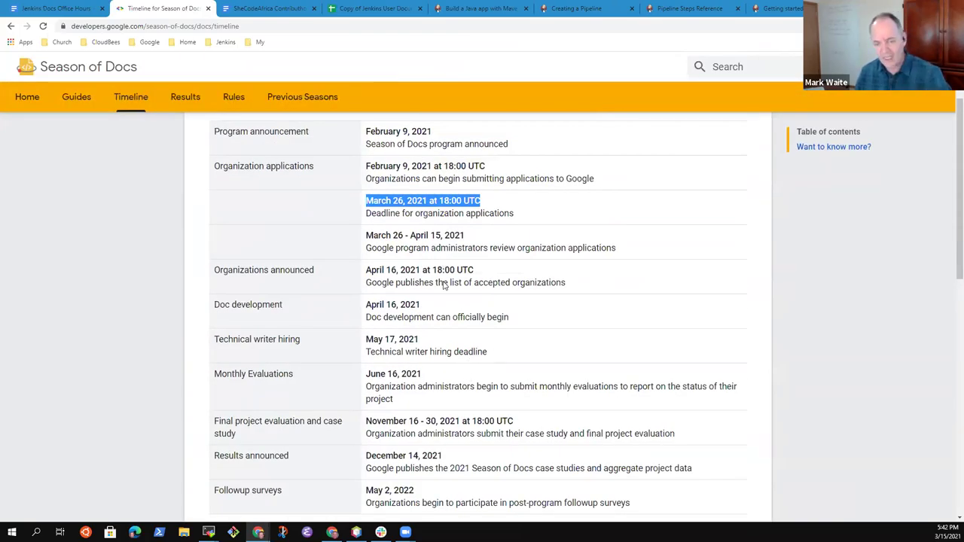
# Step: Highlight the April 16, May 17, June 16 and November final evaluation dates
pyautogui.moveTo(422, 306); pyautogui.dragTo(367, 307)
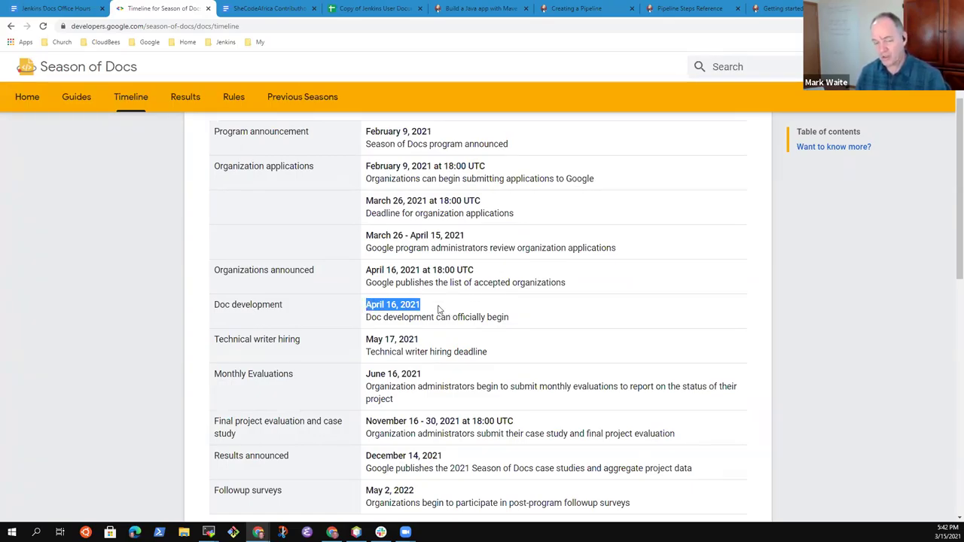
pyautogui.moveTo(422, 341); pyautogui.dragTo(367, 340)
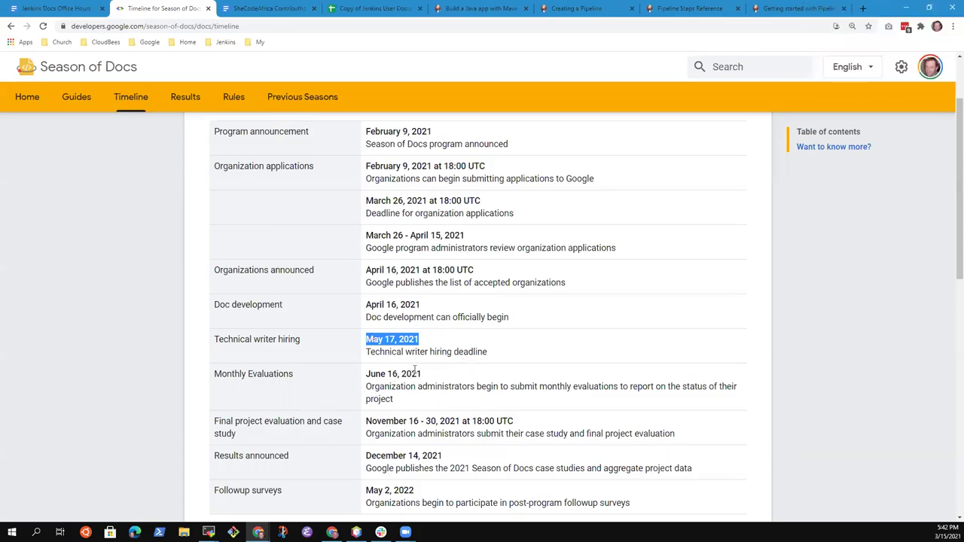
pyautogui.moveTo(421, 375); pyautogui.dragTo(359, 379)
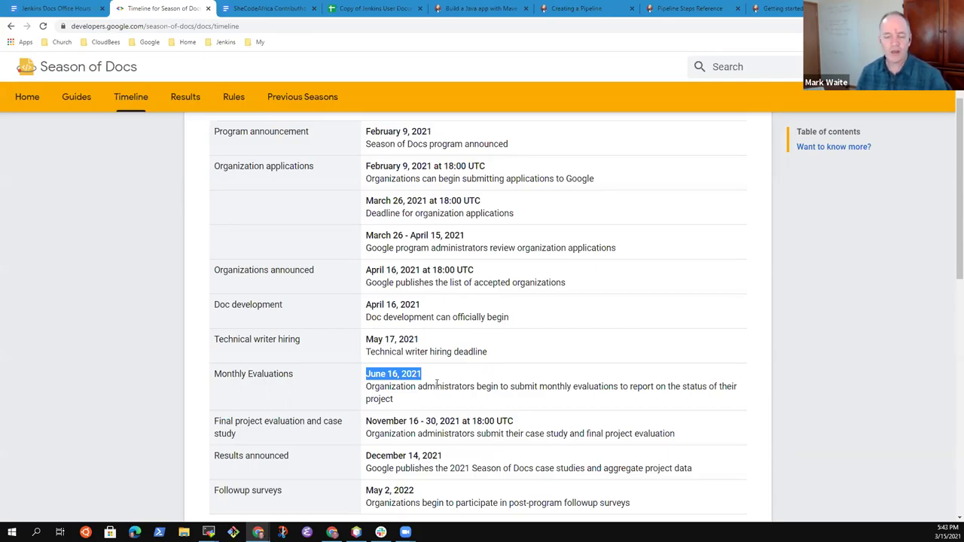
pyautogui.moveTo(527, 422); pyautogui.dragTo(364, 420)
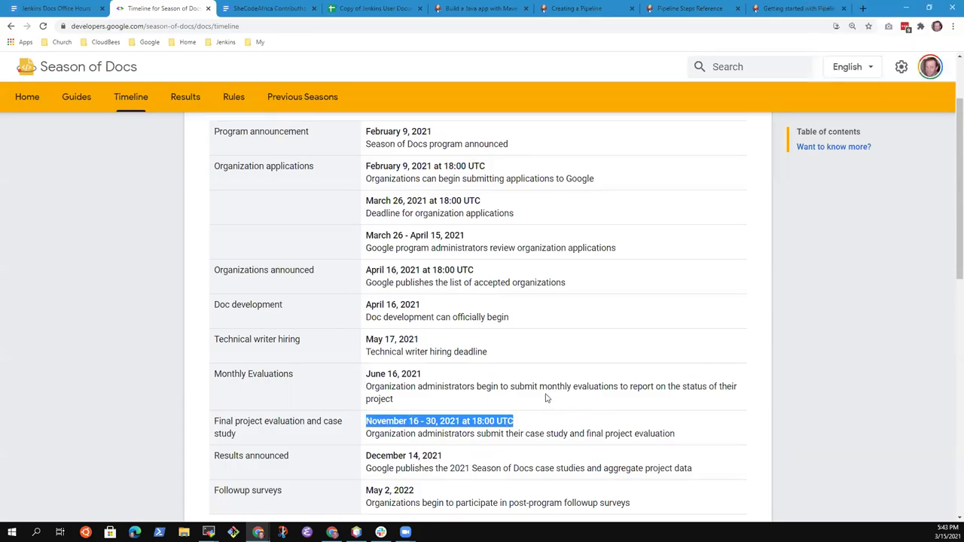
pyautogui.scroll(-2, 573, 385)
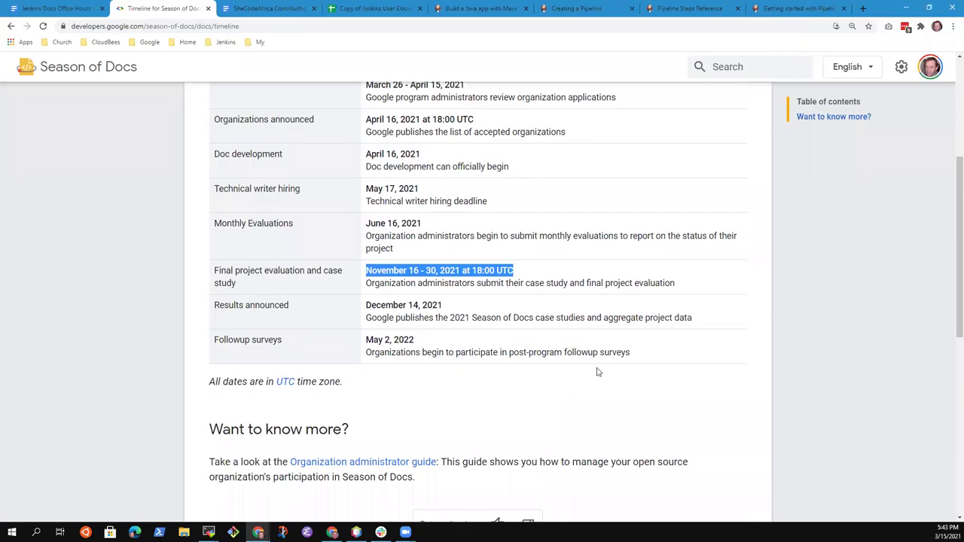
pyautogui.scroll(2, 598, 376)
pyautogui.scroll(-3, 598, 375)
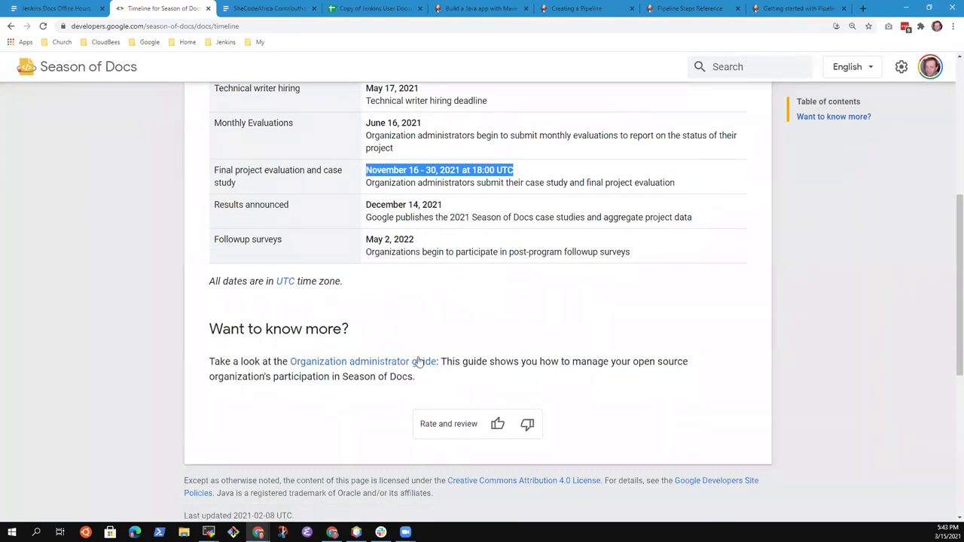
# Step: Open the Season of Docs Organization administrator guide and scroll through it
pyautogui.click(393, 368)
pyautogui.scroll(-3, 422, 294)
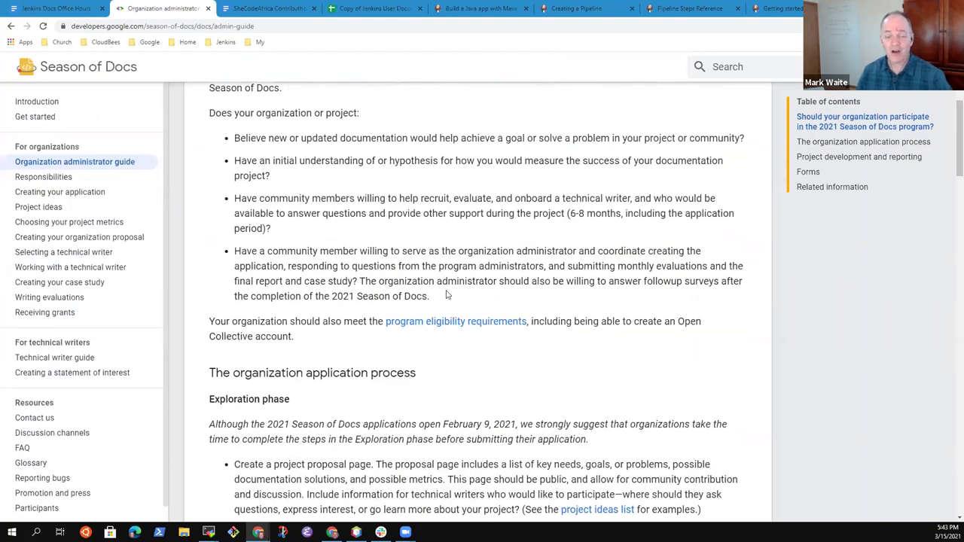
pyautogui.scroll(-5, 469, 280)
pyautogui.scroll(1, 493, 282)
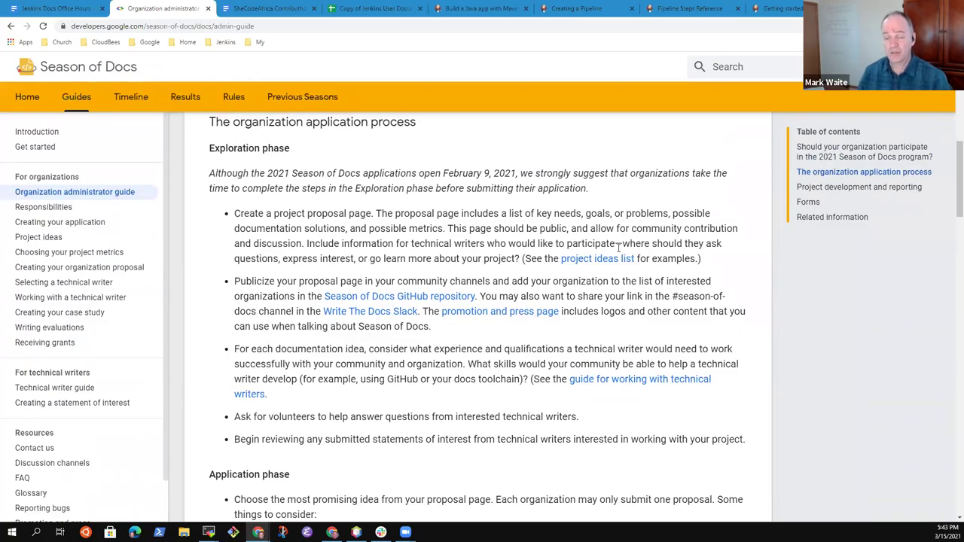
# Step: Open the project ideas list in a new tab, browse it, then return to the guide
pyautogui.rightClick(598, 264)
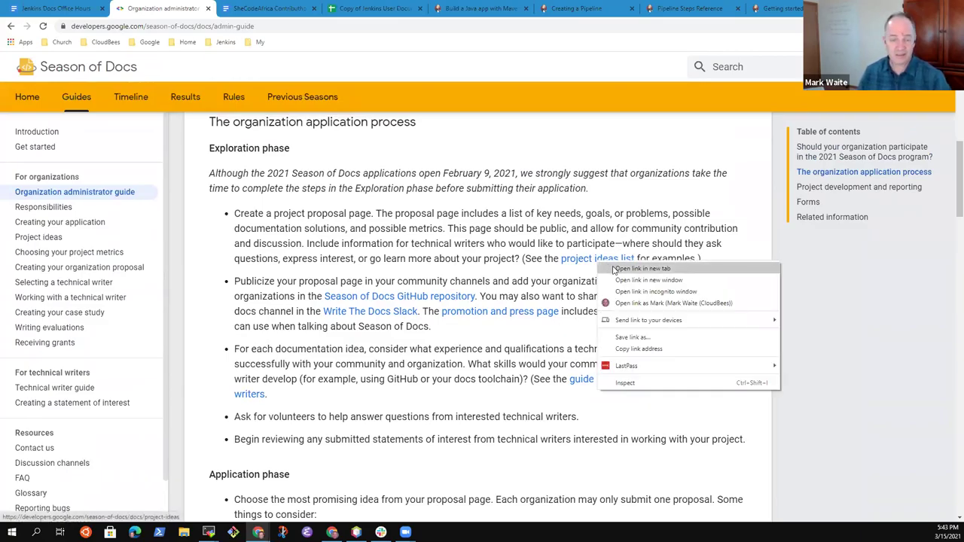
pyautogui.click(614, 272)
pyautogui.click(255, 6)
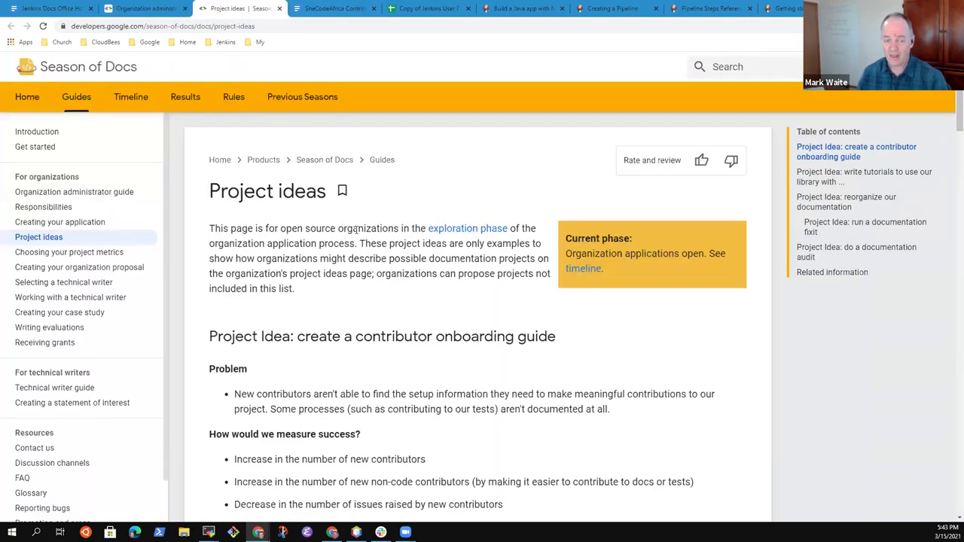
pyautogui.scroll(-4, 407, 228)
pyautogui.scroll(-15, 408, 228)
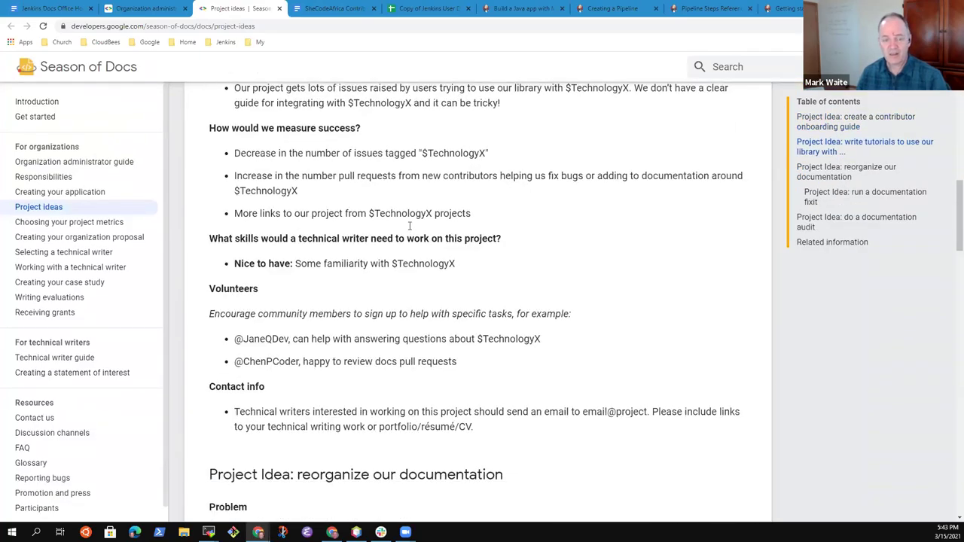
pyautogui.scroll(-3, 435, 231)
pyautogui.scroll(7, 435, 230)
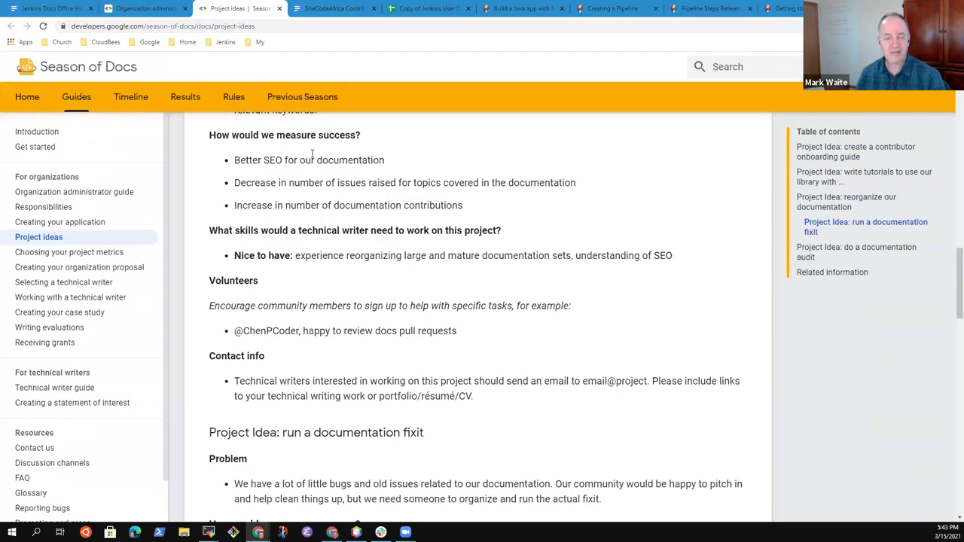
pyautogui.click(161, 7)
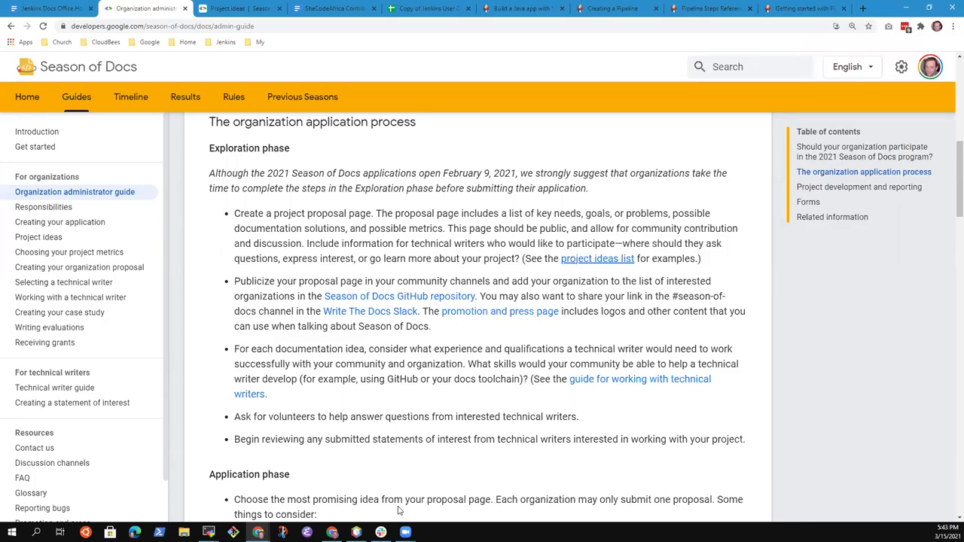
# Step: Highlight the one-proposal-per-organization sentence in the application phase section
pyautogui.scroll(-3, 399, 511)
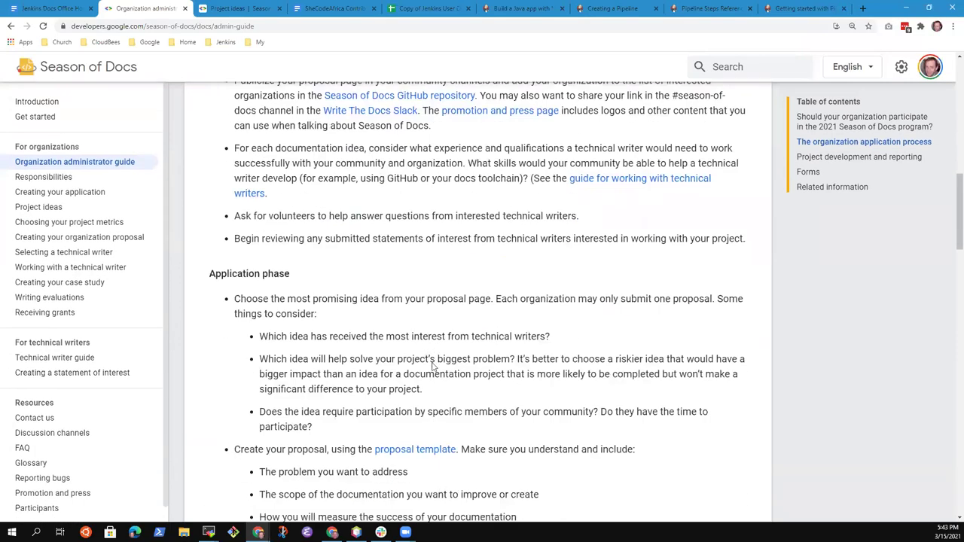
pyautogui.moveTo(235, 299); pyautogui.dragTo(608, 300)
pyautogui.click(606, 300)
pyautogui.moveTo(509, 299); pyautogui.dragTo(712, 299)
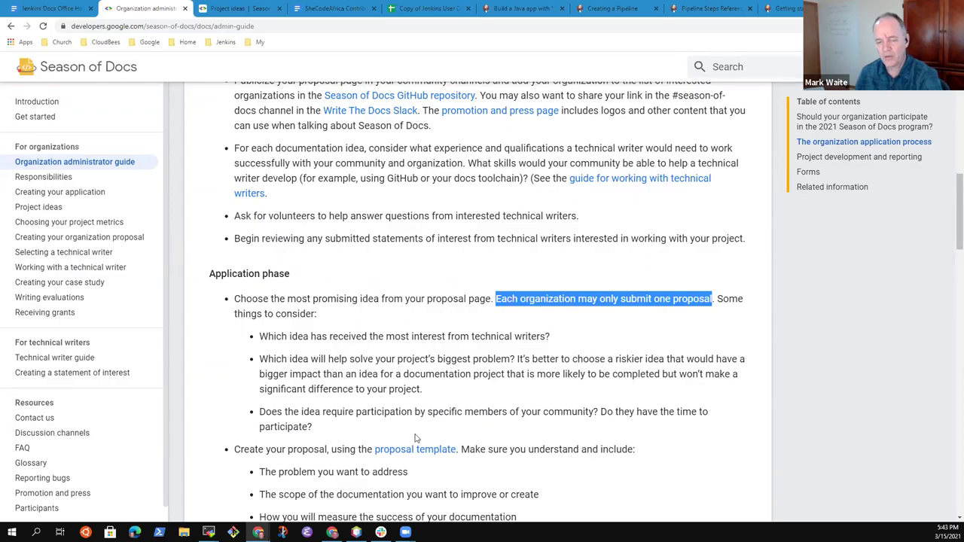
pyautogui.scroll(-2, 413, 452)
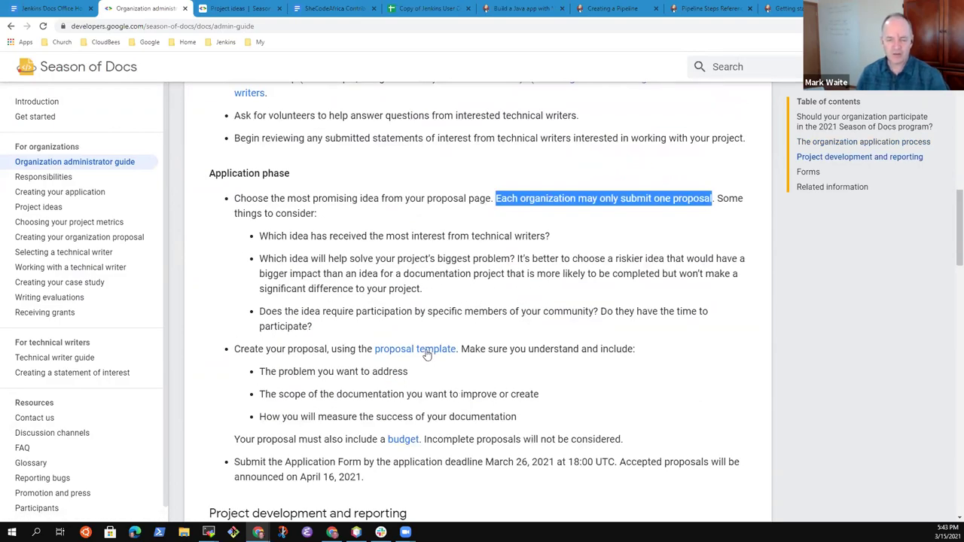
pyautogui.rightClick(427, 352)
# Step: Open 'Creating the organization proposal' in a new tab, skim it, then go to Project ideas
pyautogui.click(467, 362)
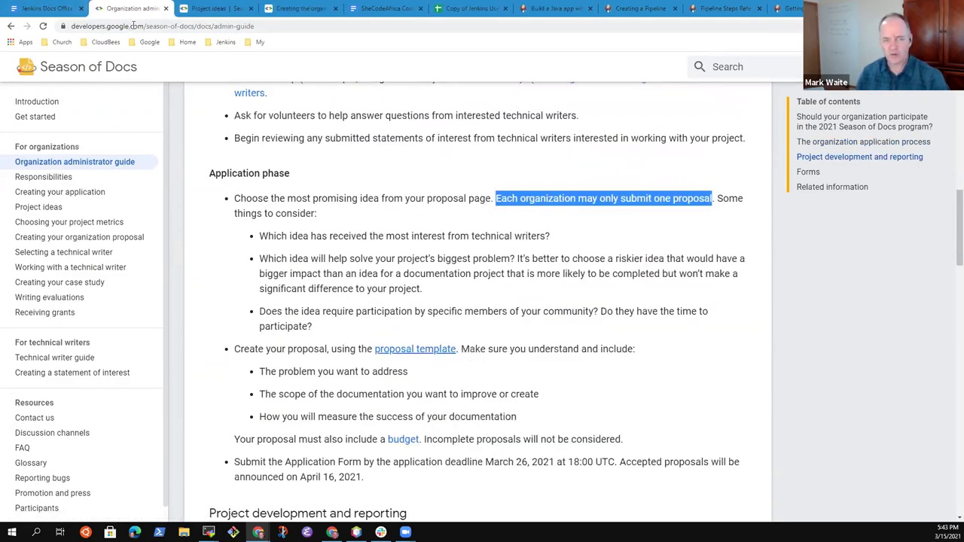
pyautogui.click(286, 13)
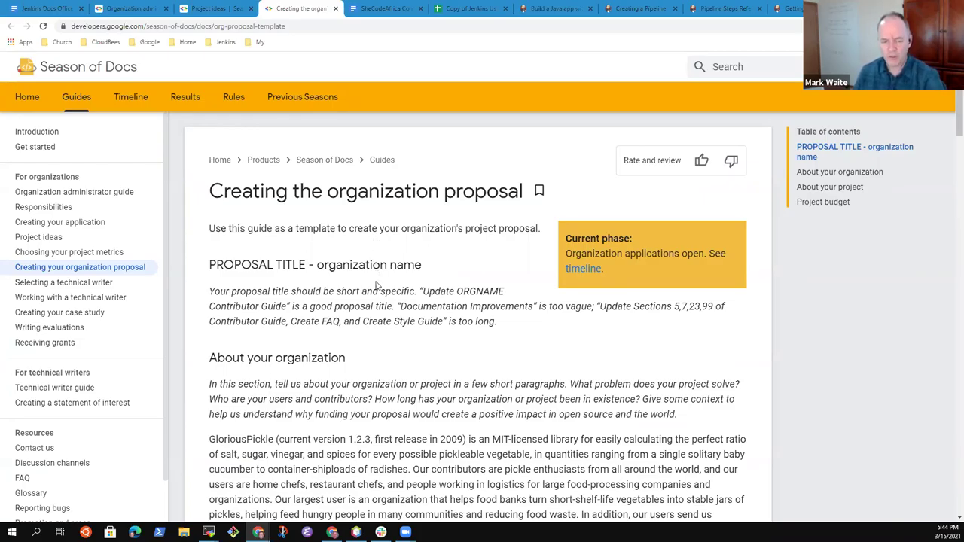
pyautogui.scroll(-10, 511, 309)
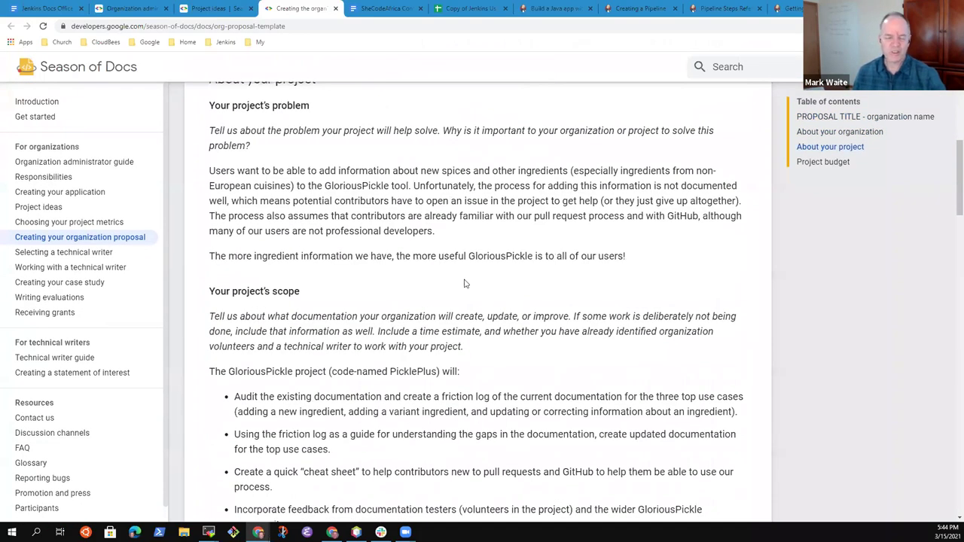
pyautogui.scroll(3, 464, 280)
pyautogui.click(213, 11)
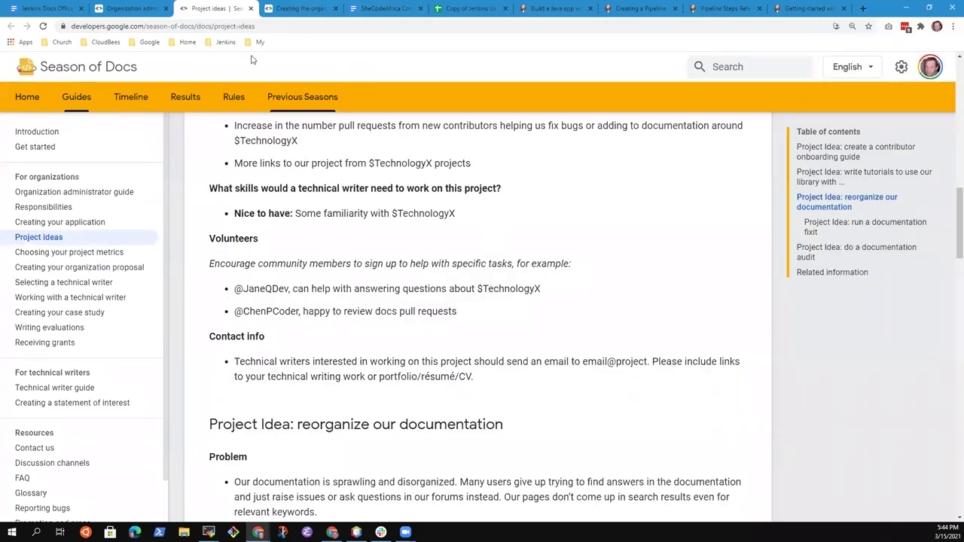
# Step: Switch back to the Organization administrator guide tab
pyautogui.click(150, 8)
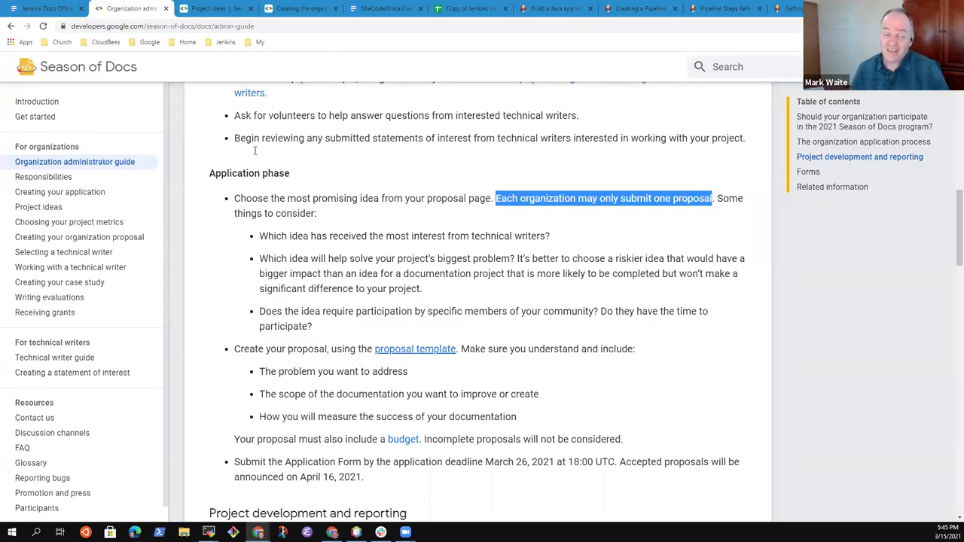
# Step: In a new tab, load jenkins.io from bookmarks and open the Jenkins solution pages overview
pyautogui.rightClick(113, 9)
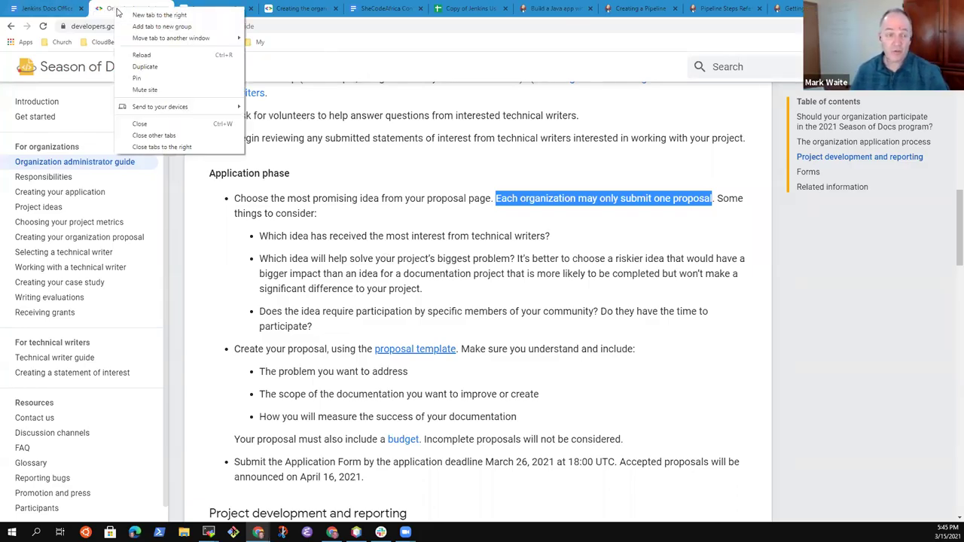
pyautogui.click(174, 15)
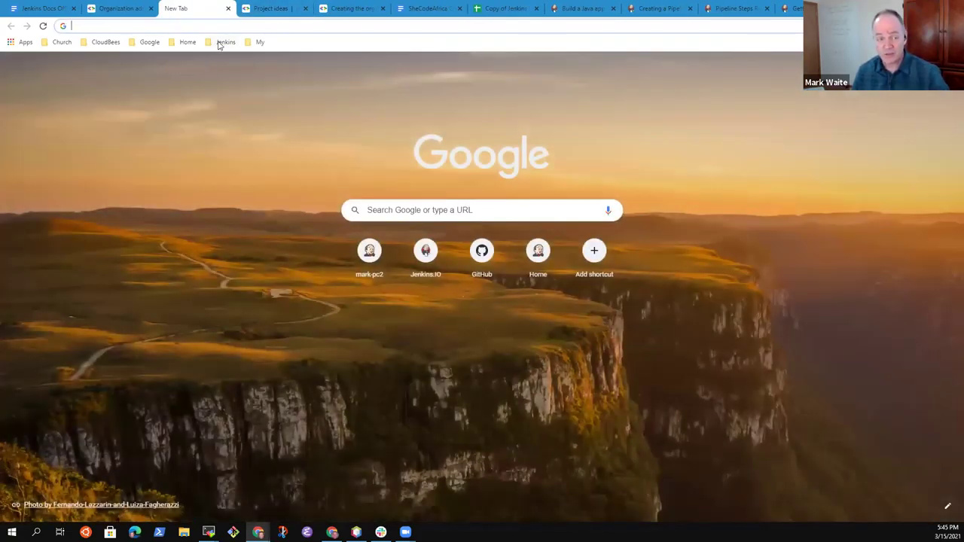
pyautogui.click(219, 43)
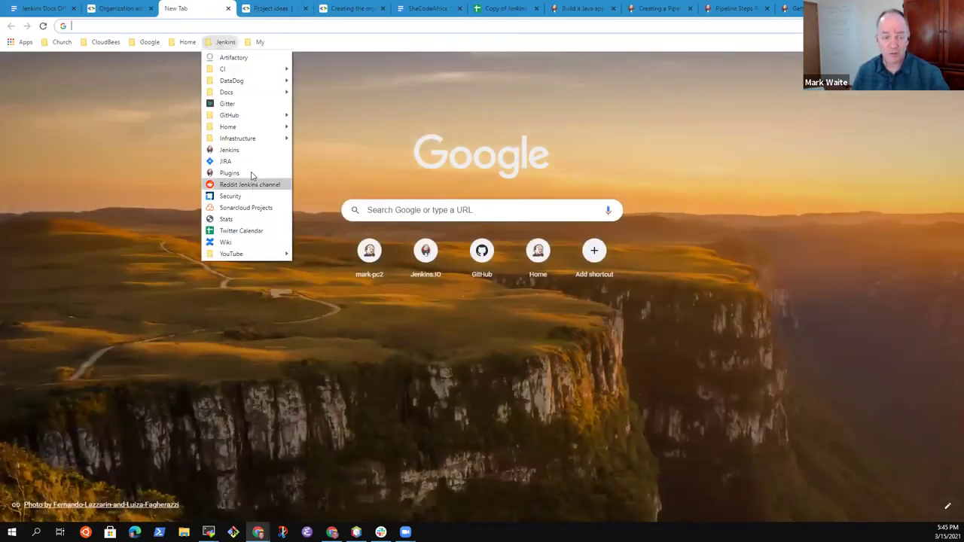
pyautogui.click(248, 149)
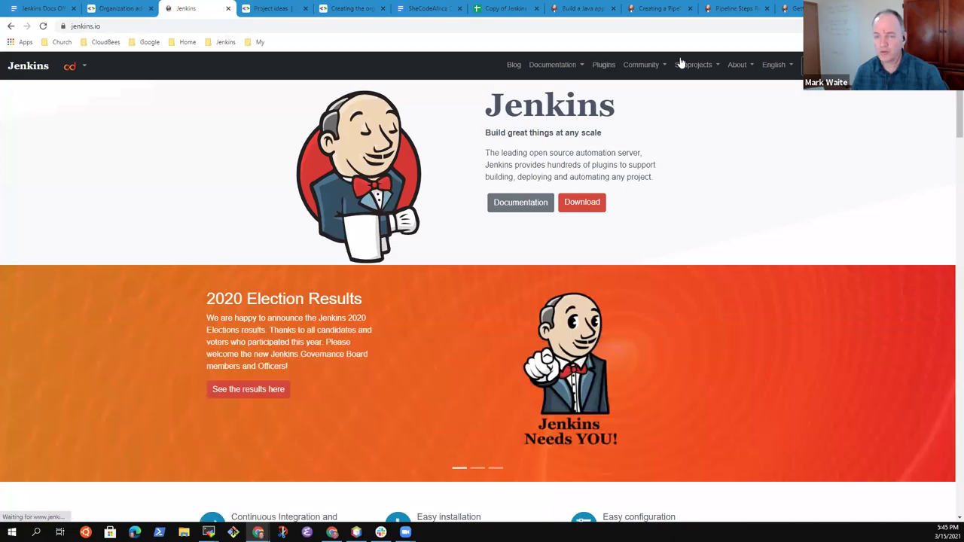
pyautogui.click(513, 67)
pyautogui.moveTo(552, 66)
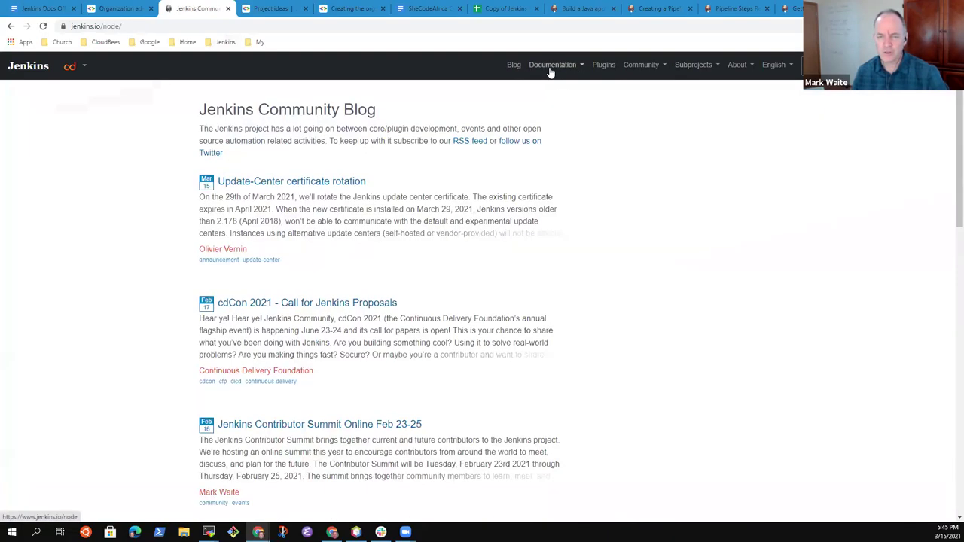
pyautogui.click(557, 176)
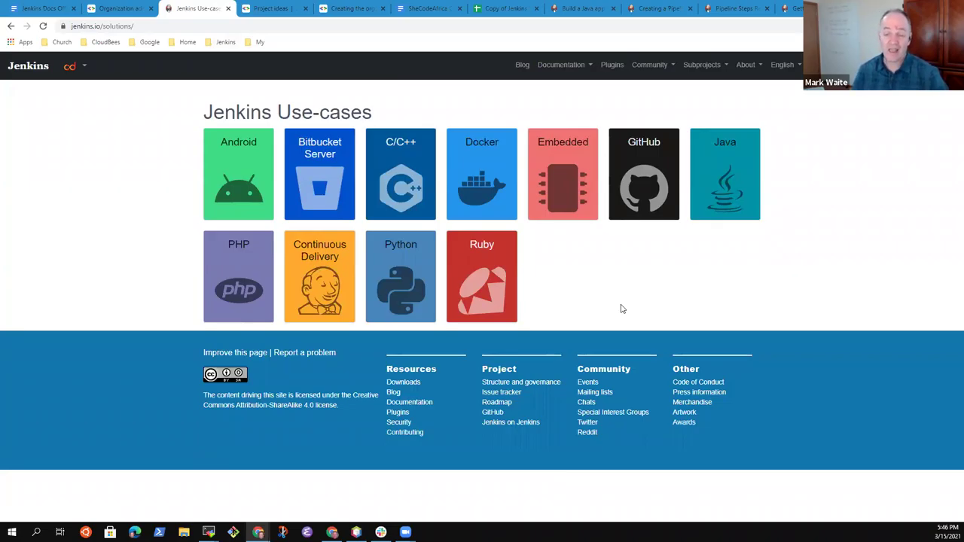
# Step: Browse the Java, GitHub and Docker solution pages from the Jenkins Use-cases page
pyautogui.click(729, 184)
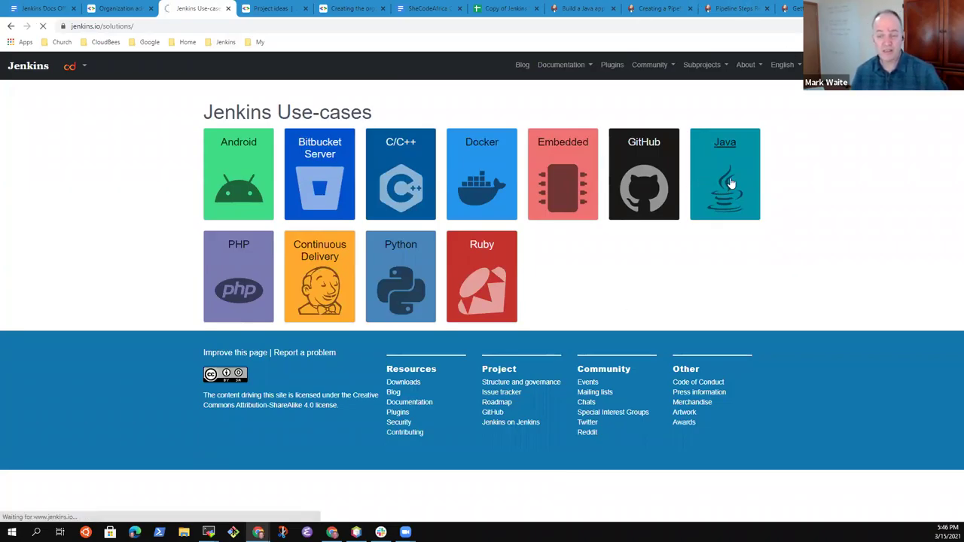
pyautogui.scroll(-1, 622, 194)
pyautogui.scroll(-3, 621, 197)
pyautogui.scroll(4, 452, 125)
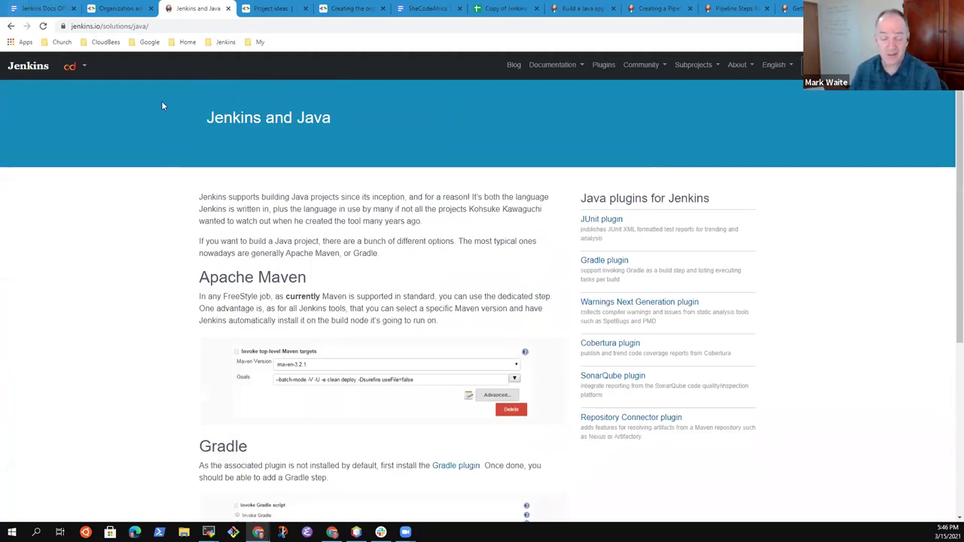
pyautogui.click(11, 25)
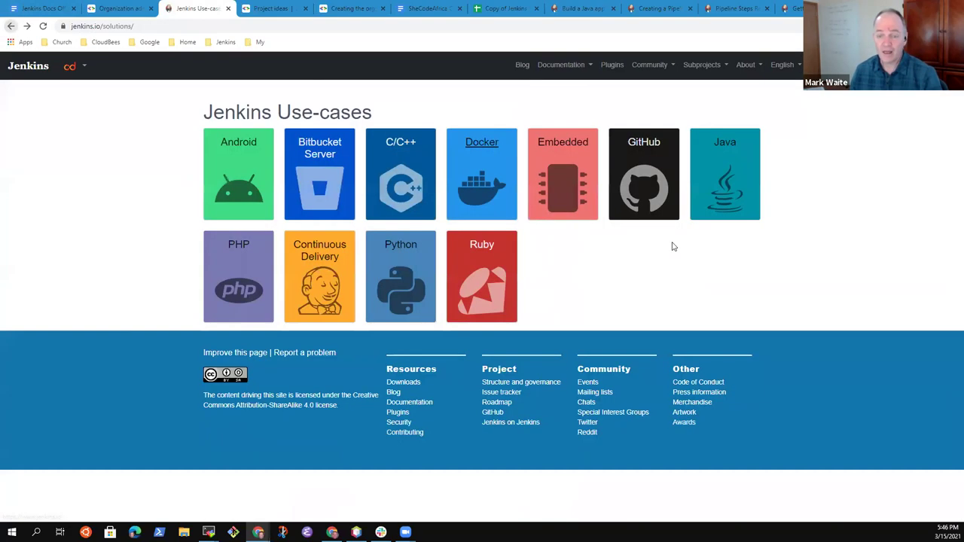
pyautogui.click(656, 189)
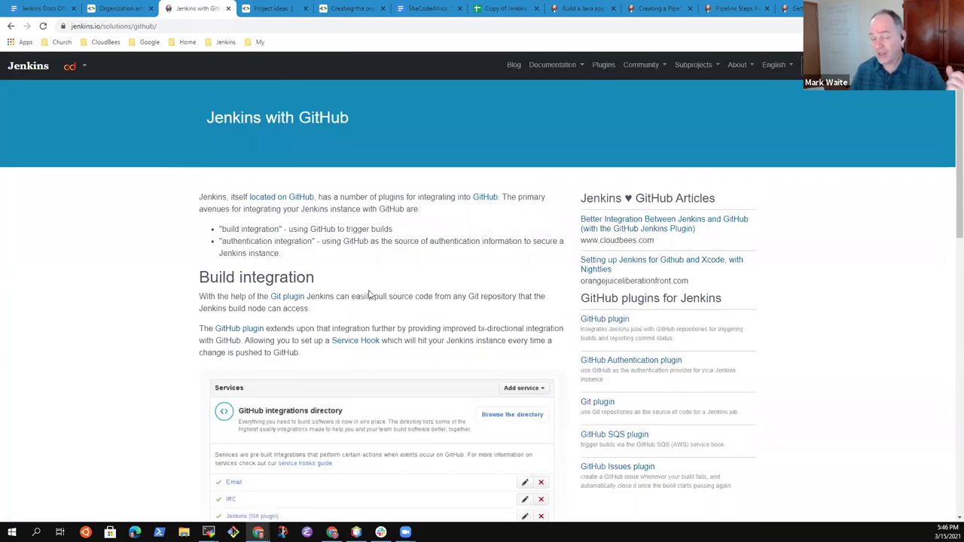
pyautogui.scroll(-9, 399, 312)
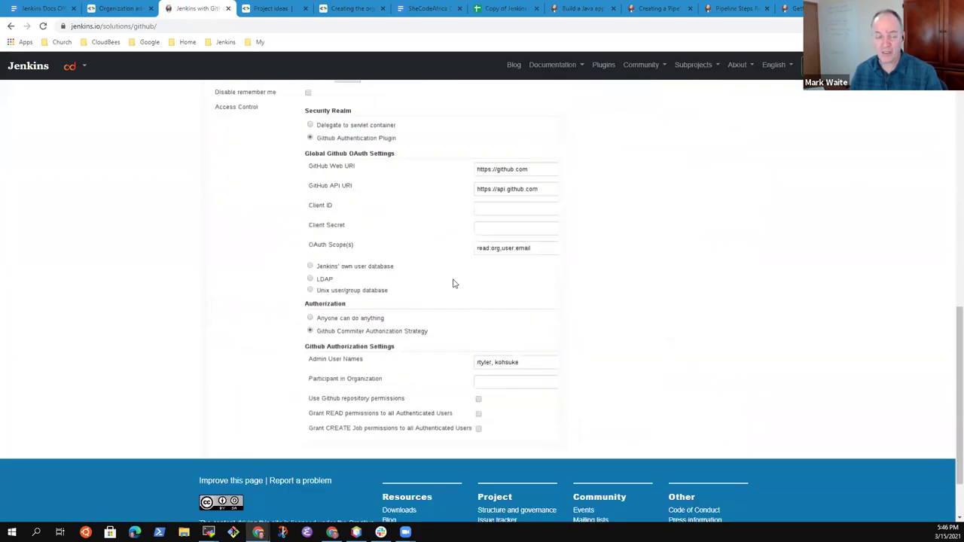
pyautogui.scroll(6, 424, 266)
pyautogui.click(10, 26)
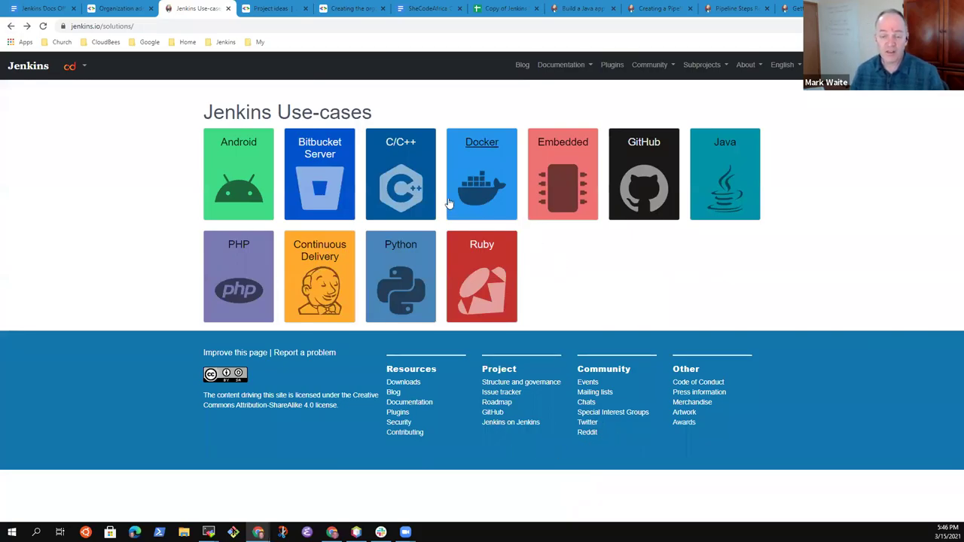
pyautogui.click(484, 195)
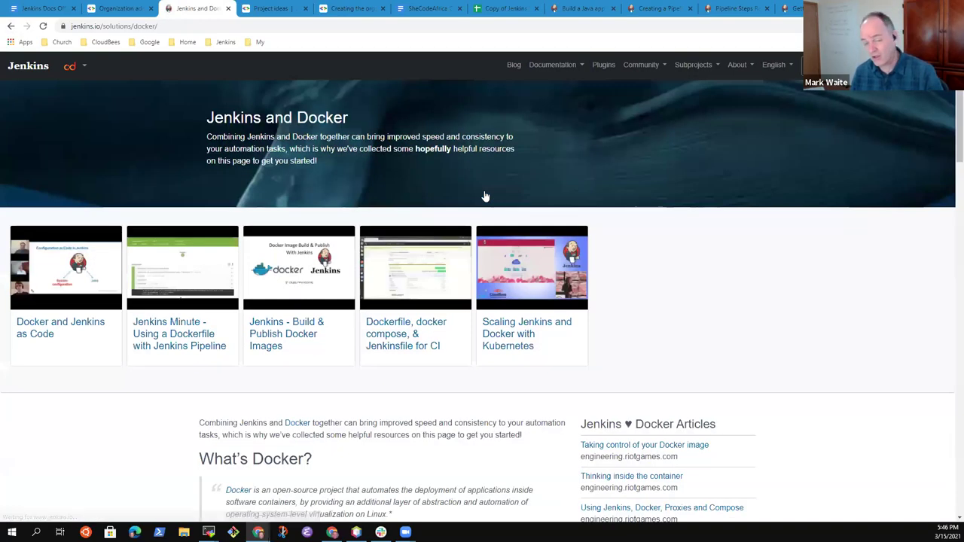
pyautogui.scroll(-8, 511, 238)
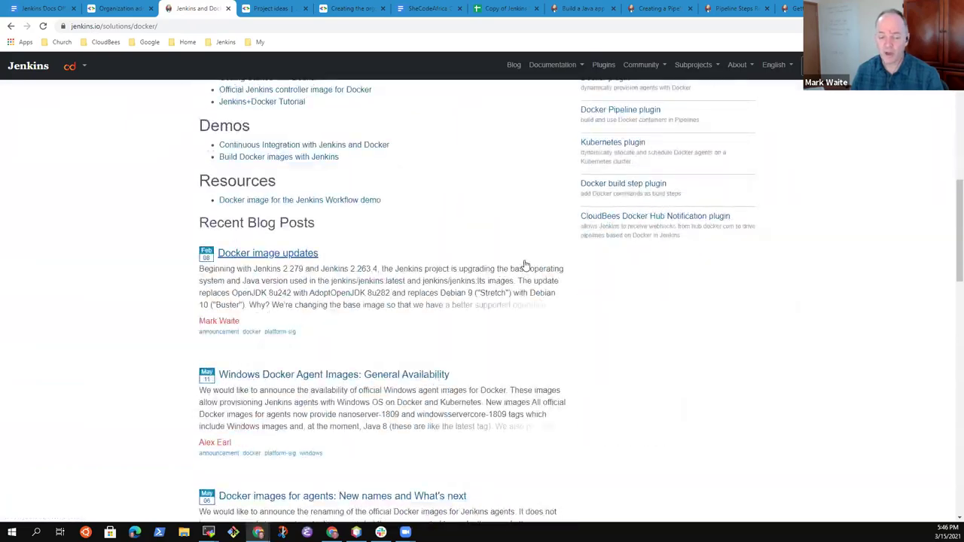
pyautogui.scroll(8, 544, 266)
pyautogui.click(10, 26)
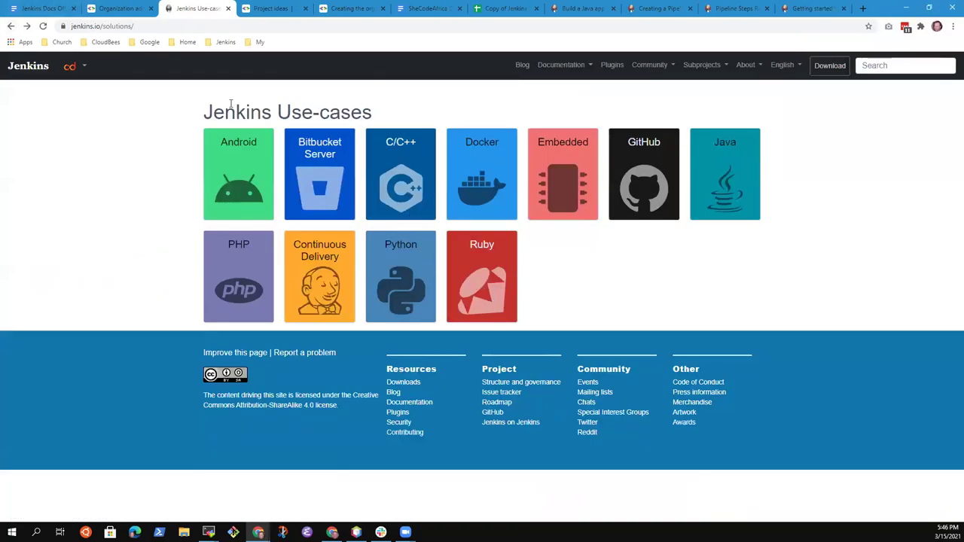
# Step: Highlight the Use-cases heading, view Continuous Delivery and Pipeline as Code pages, then return to the guide
pyautogui.moveTo(204, 113); pyautogui.dragTo(345, 111)
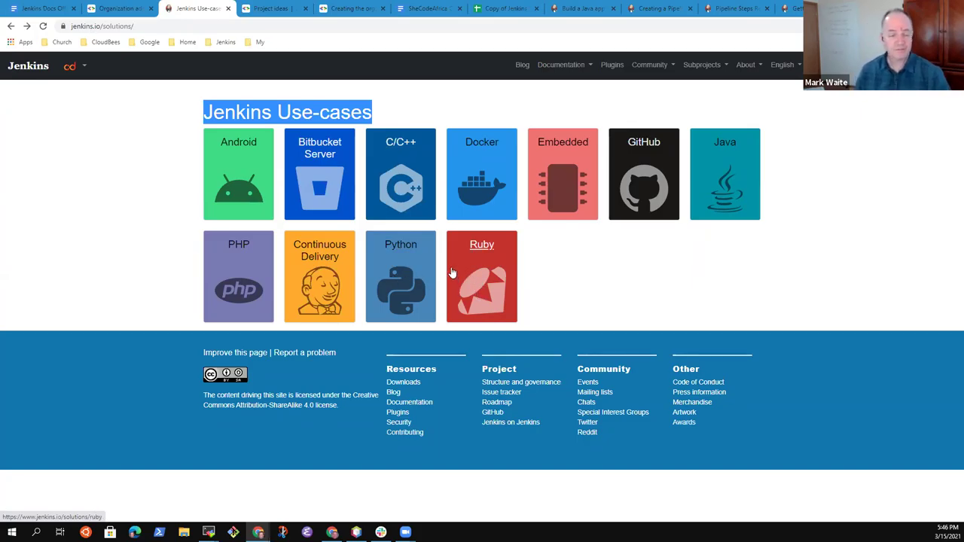
pyautogui.click(315, 253)
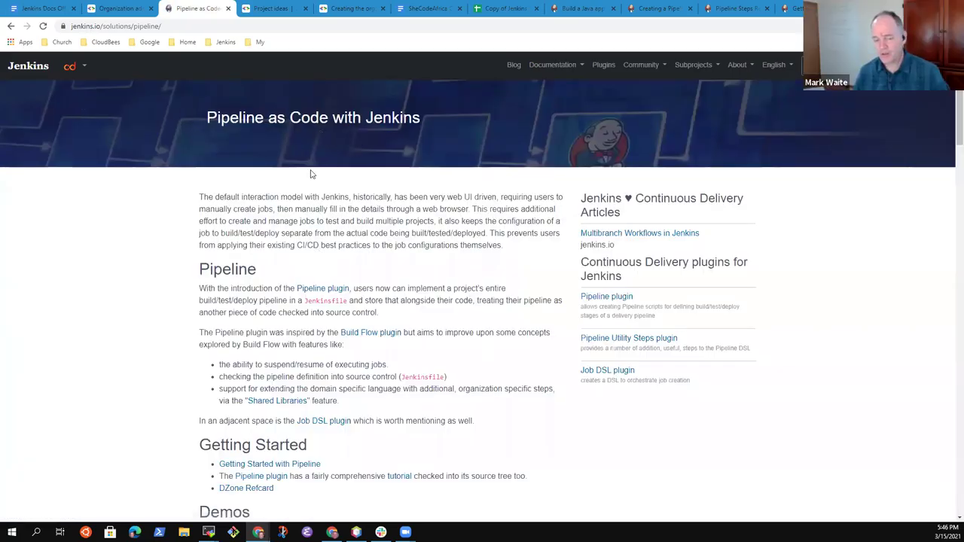
pyautogui.click(12, 26)
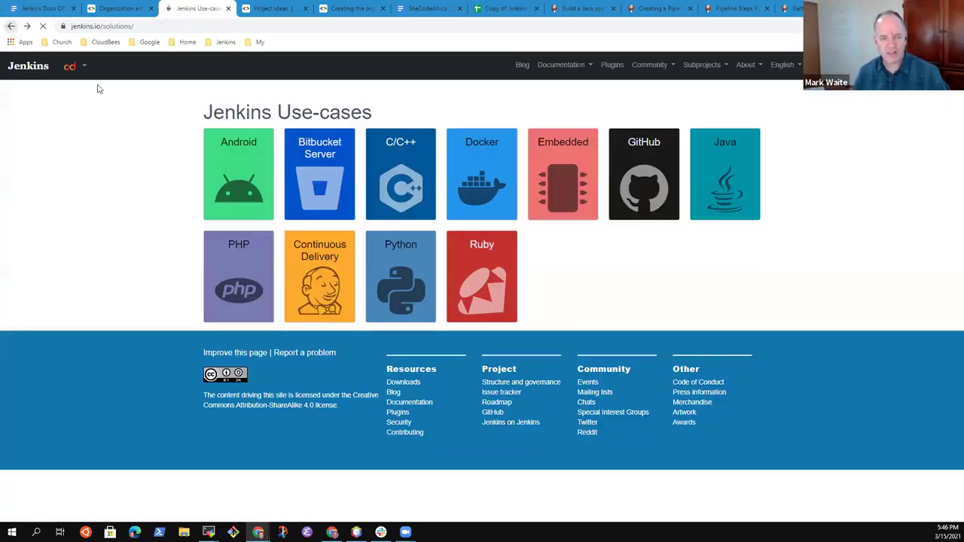
pyautogui.click(332, 259)
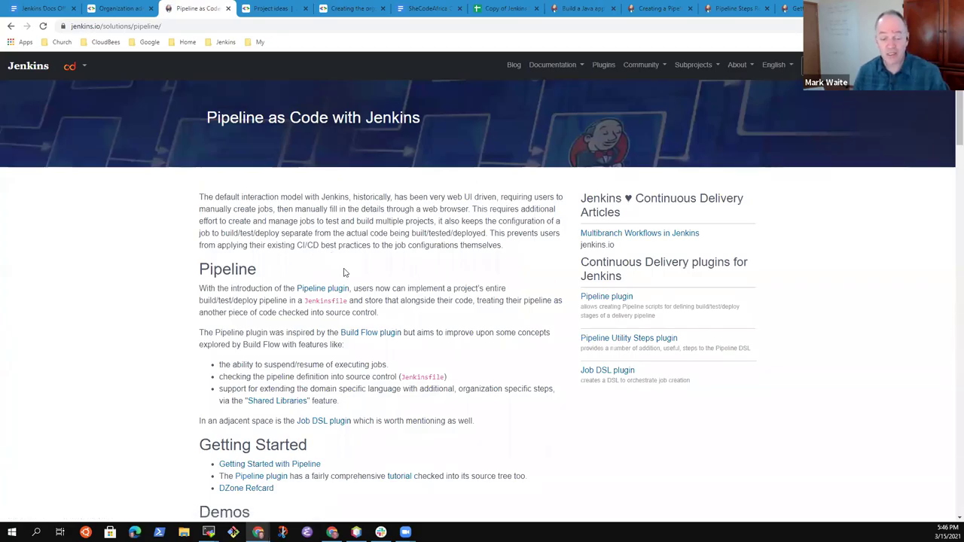
pyautogui.scroll(-10, 340, 302)
pyautogui.scroll(5, 341, 321)
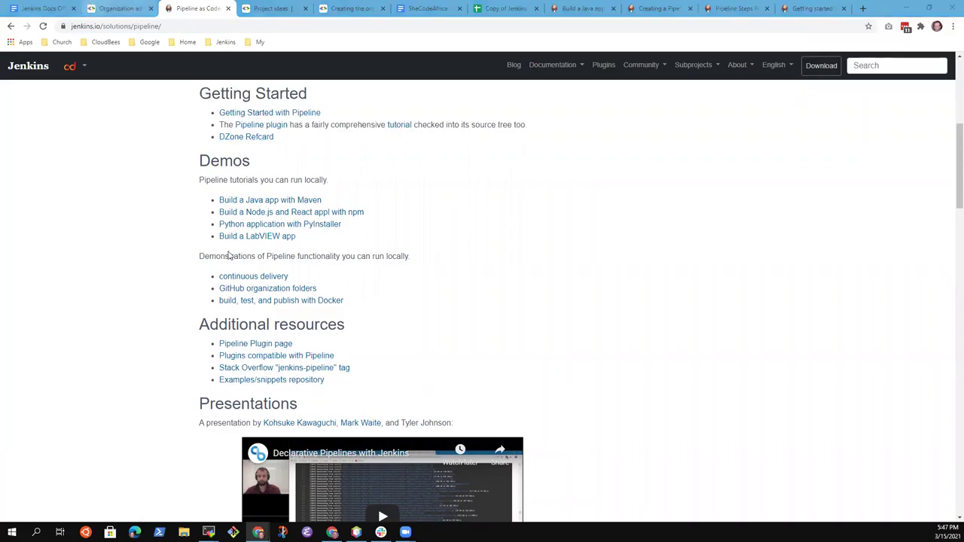
pyautogui.hotkey('ctrl', 'shift', 'Tab')
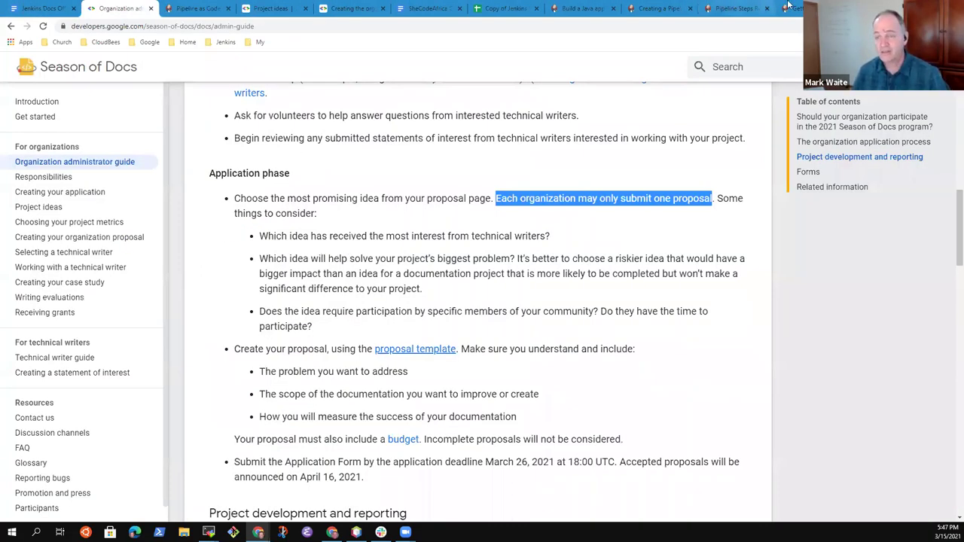
# Step: In a new tab beside the guide, load jenkins.io and open Community > Documentation SIG
pyautogui.rightClick(108, 9)
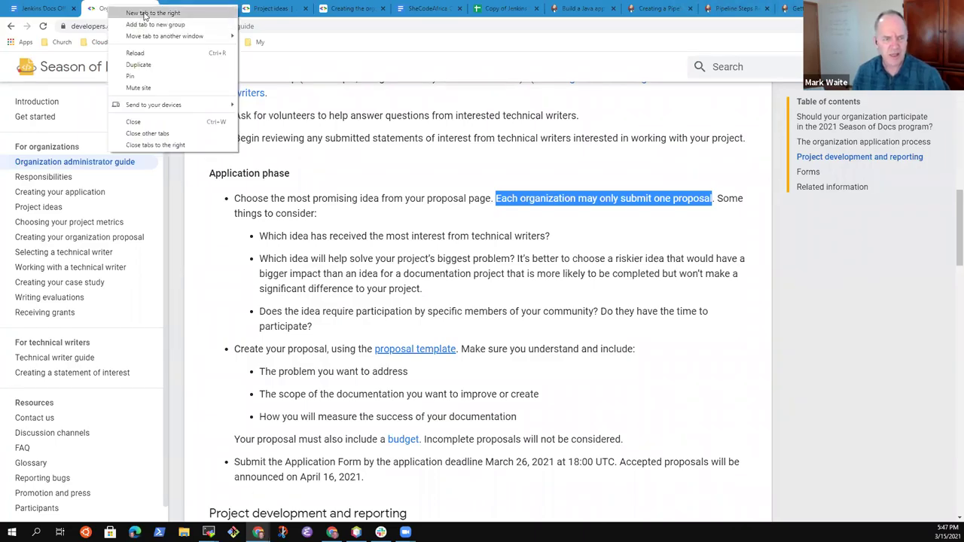
pyautogui.click(143, 17)
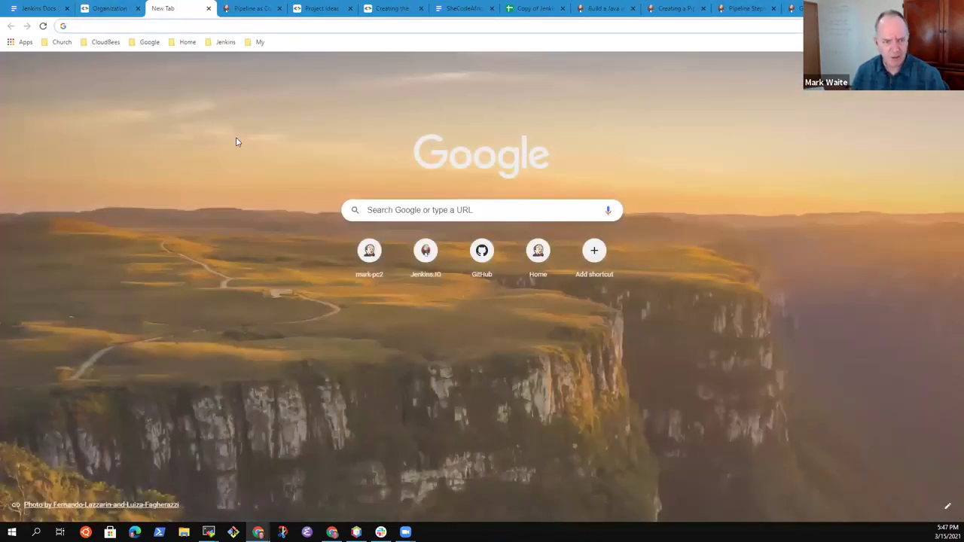
pyautogui.click(226, 42)
pyautogui.click(244, 150)
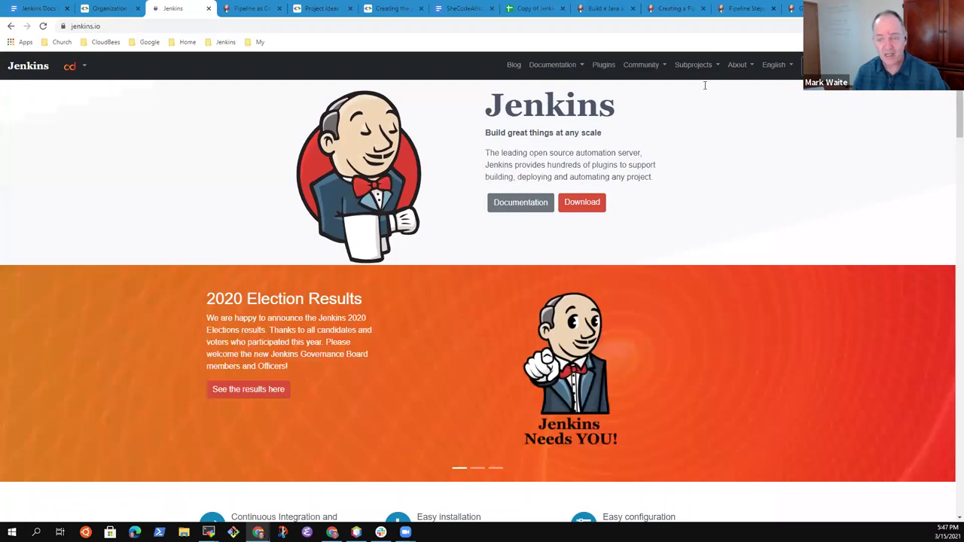
pyautogui.click(740, 66)
pyautogui.click(694, 66)
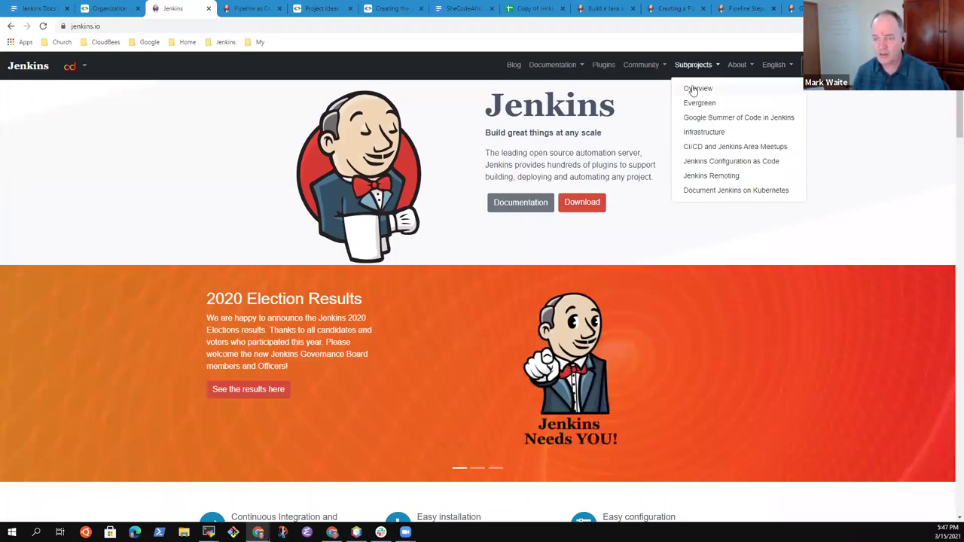
pyautogui.click(646, 68)
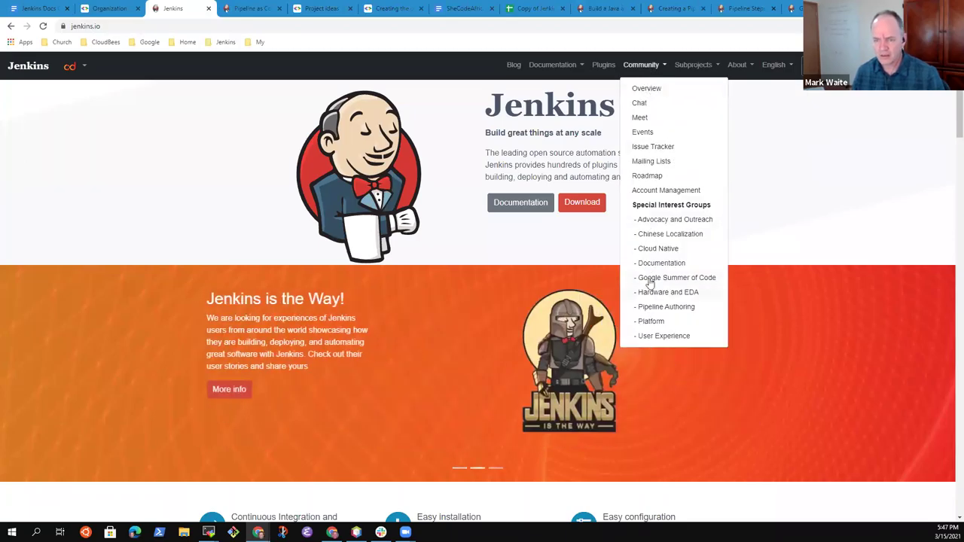
pyautogui.moveTo(669, 278); pyautogui.dragTo(693, 292)
pyautogui.click(669, 263)
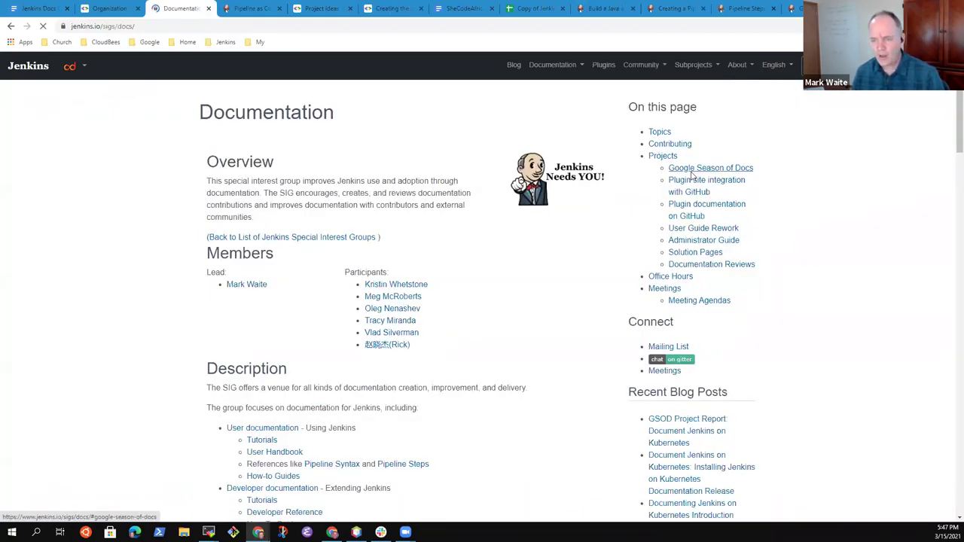
# Step: Jump to Google Season of Docs, then to the Plugin documentation on GitHub section
pyautogui.click(692, 170)
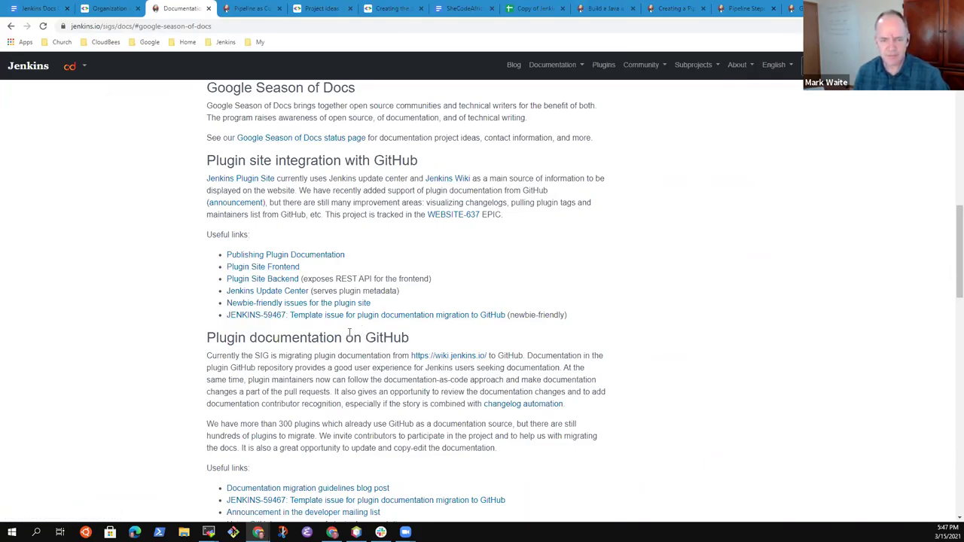
pyautogui.scroll(-3, 373, 321)
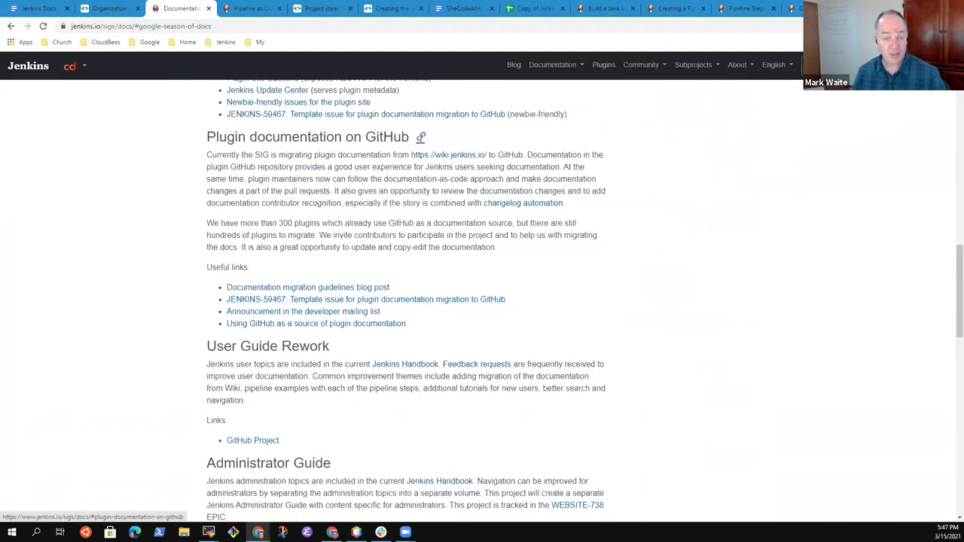
pyautogui.click(421, 137)
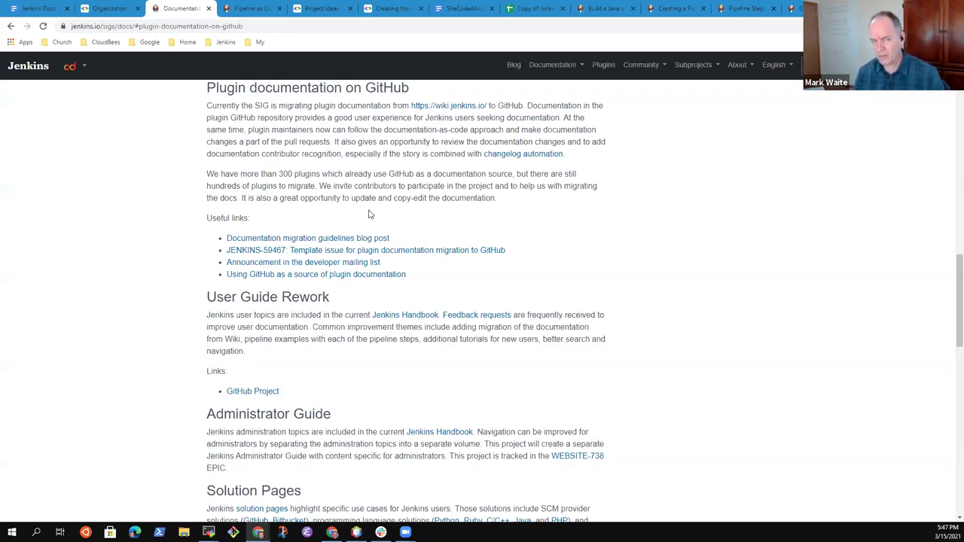
# Step: Select the 'Plugin documentation on GitHub' and 'User Guide Rework' headings
pyautogui.doubleClick(227, 89)
pyautogui.moveTo(257, 89); pyautogui.dragTo(371, 79)
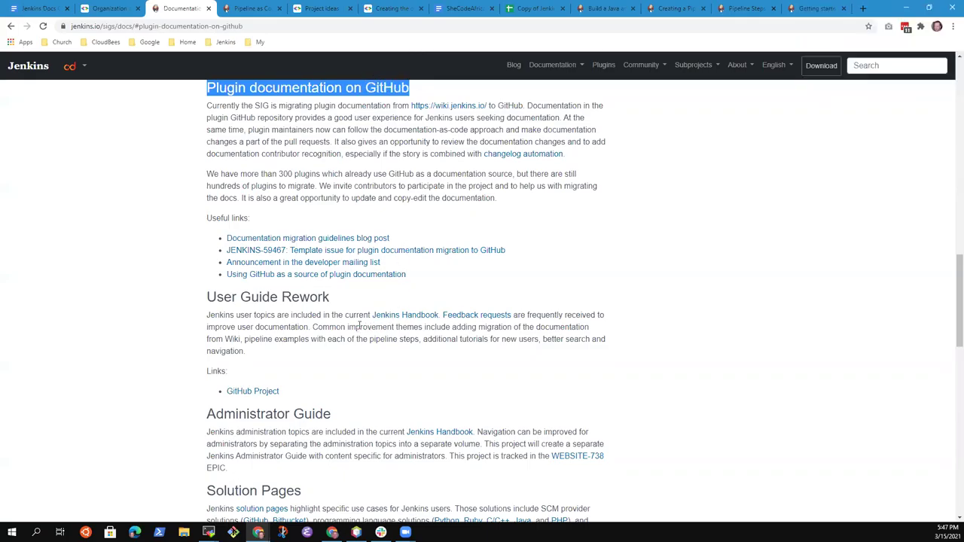
pyautogui.moveTo(205, 296); pyautogui.dragTo(300, 294)
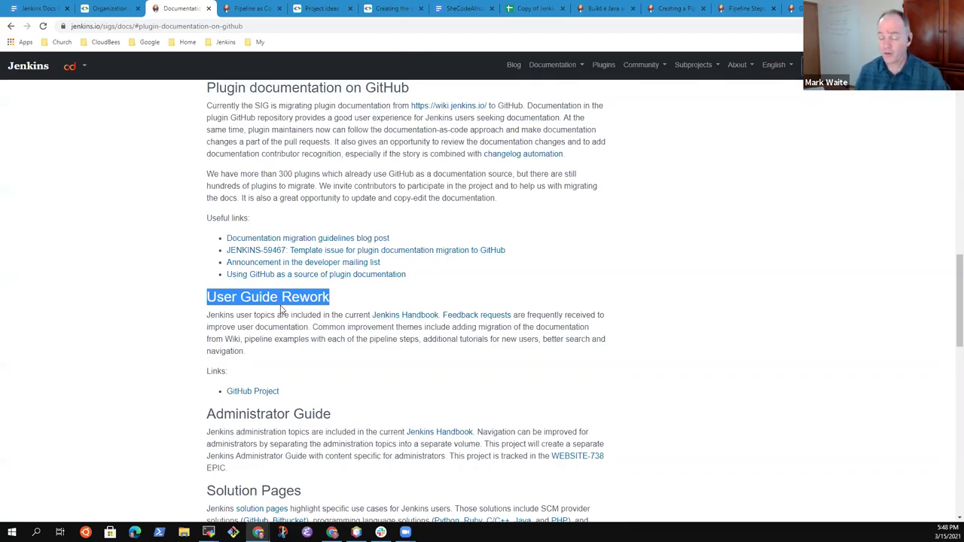
pyautogui.doubleClick(234, 295)
pyautogui.moveTo(234, 294); pyautogui.dragTo(299, 299)
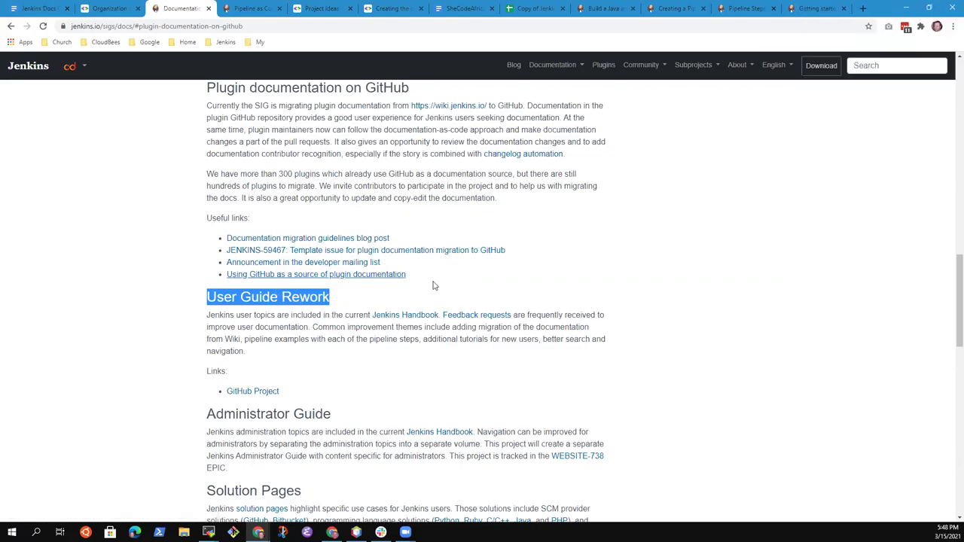
# Step: Jump to the Solution Pages section of the Documentation SIG page and read its description
pyautogui.scroll(-3, 372, 390)
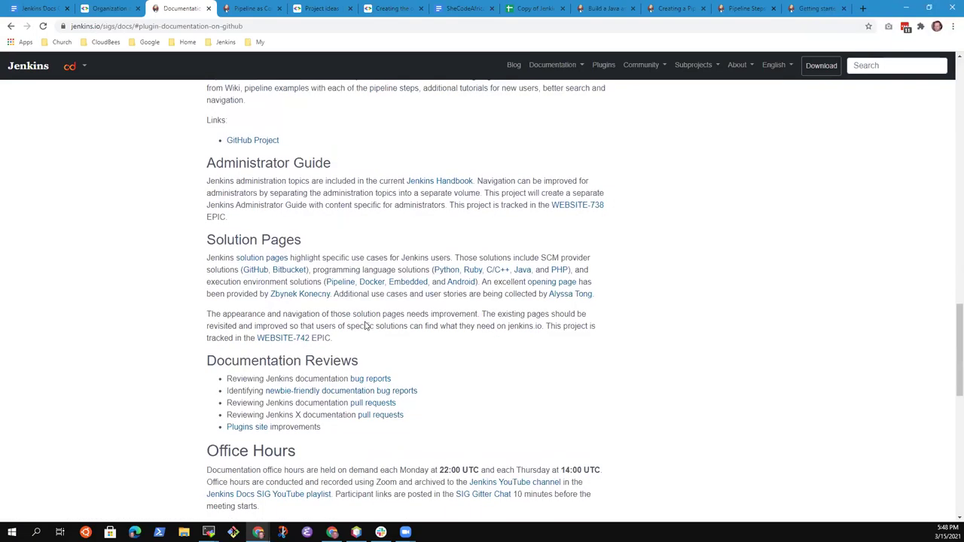
pyautogui.scroll(-1, 518, 223)
pyautogui.scroll(-1, 517, 223)
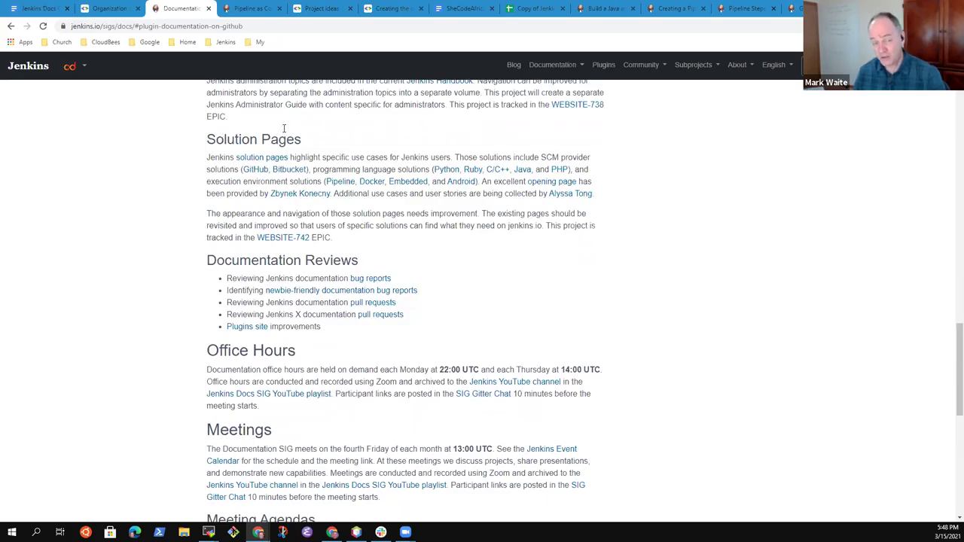
pyautogui.click(314, 142)
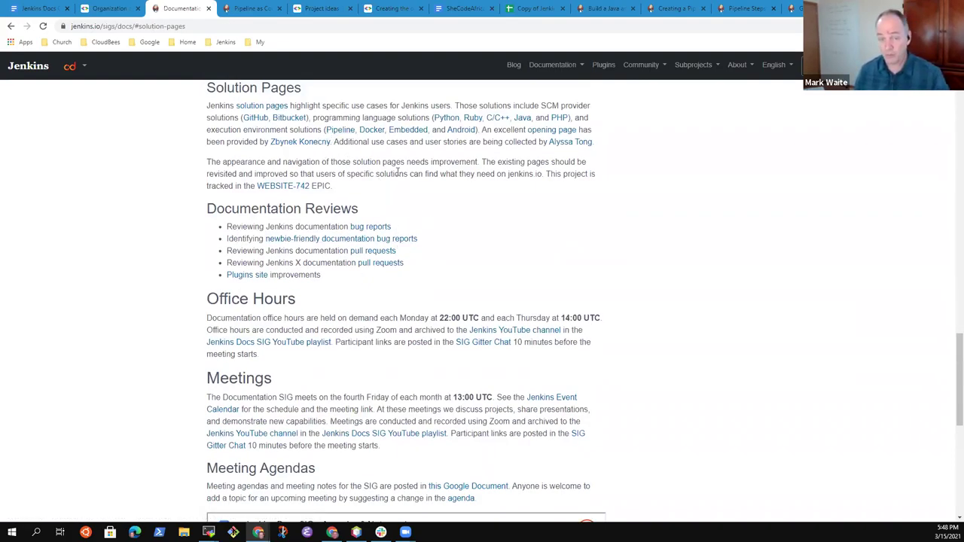
pyautogui.moveTo(215, 106); pyautogui.dragTo(654, 152)
pyautogui.click(655, 153)
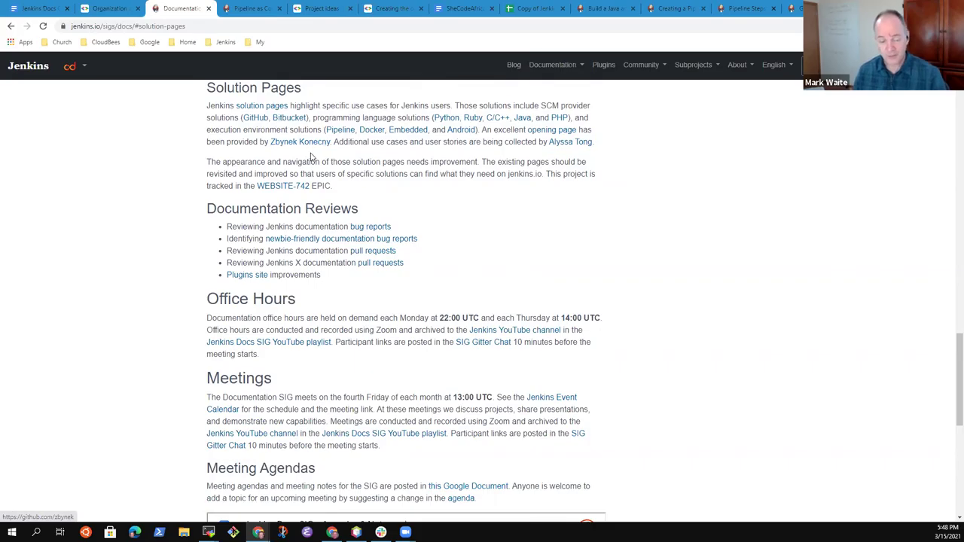
# Step: Glance at the Plugin documentation on GitHub section, then return to Solution Pages
pyautogui.scroll(4, 323, 177)
pyautogui.scroll(4, 326, 175)
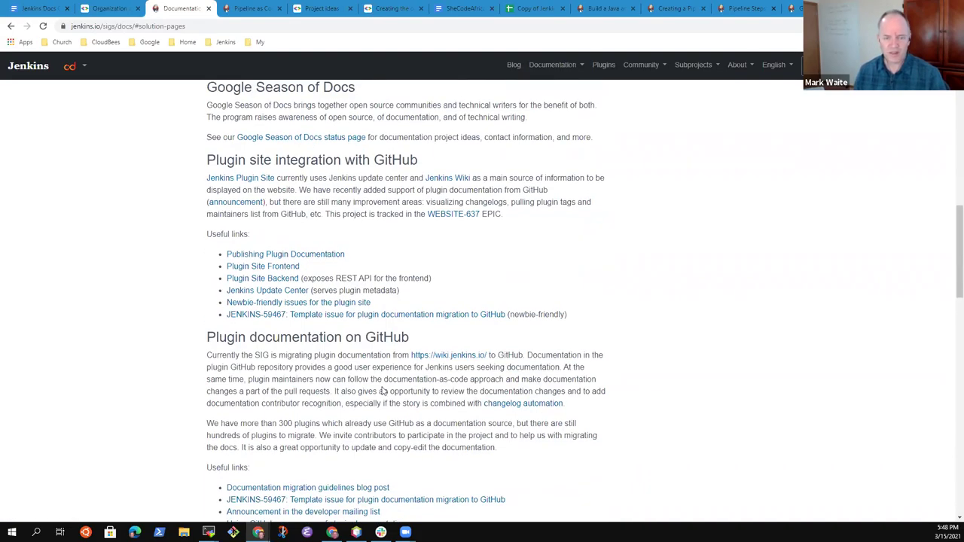
pyautogui.click(421, 339)
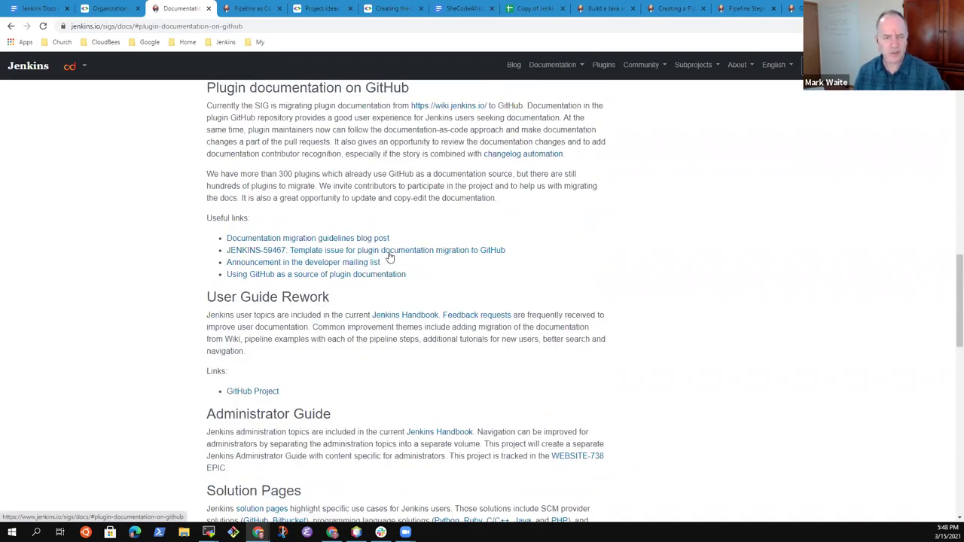
pyautogui.scroll(-2, 305, 336)
pyautogui.click(311, 341)
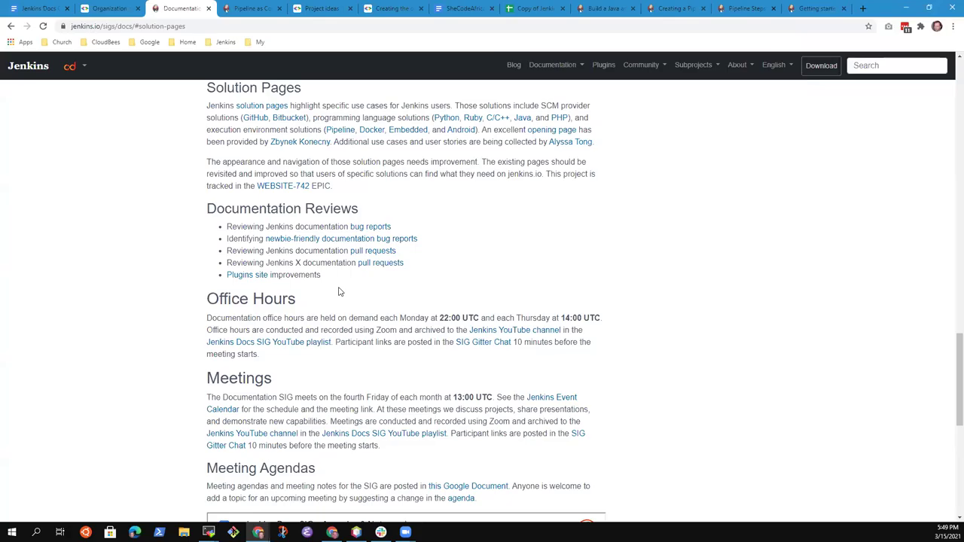
pyautogui.scroll(3, 339, 291)
pyautogui.scroll(-2, 326, 392)
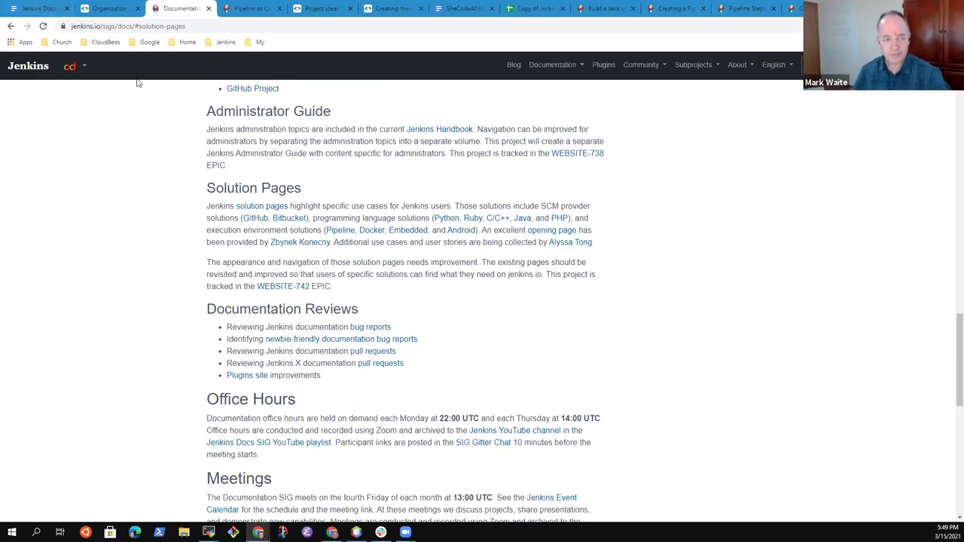
# Step: In the notes, add a sub-bullet under the pull request line: 'Application is due March 26, 2021'
pyautogui.click(113, 8)
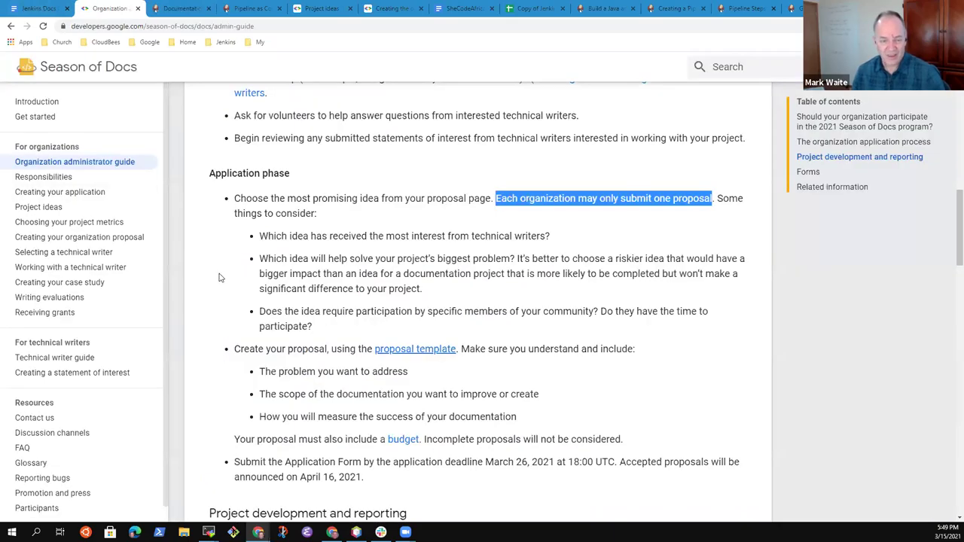
pyautogui.click(38, 9)
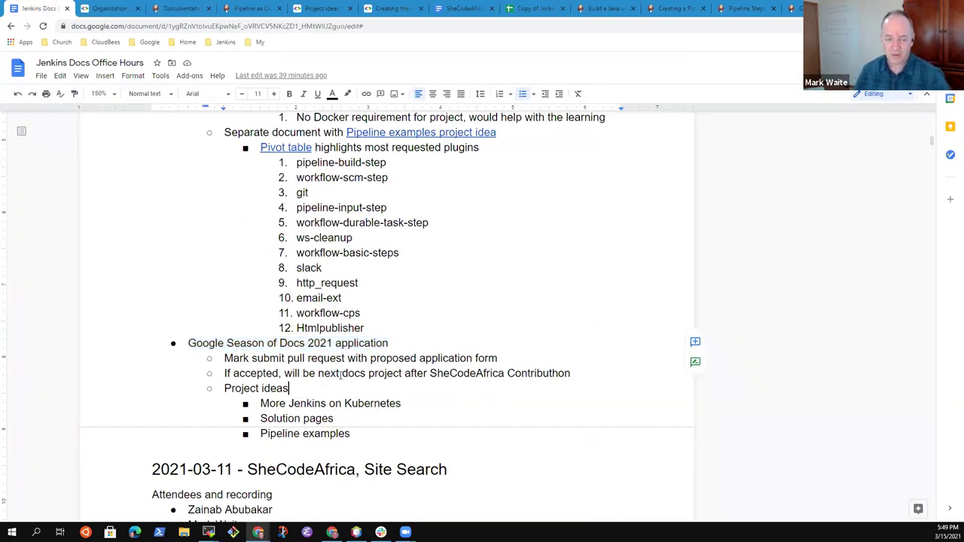
pyautogui.click(318, 359)
pyautogui.press('End')
pyautogui.press('Return')
pyautogui.press('Tab')
pyautogui.write('aPPLICA')
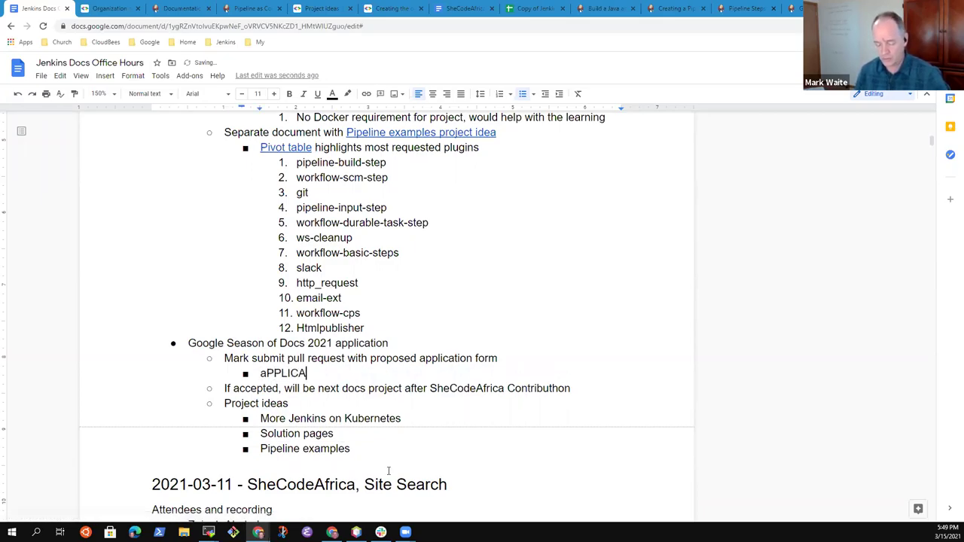
pyautogui.hotkey('ctrl', 'BackSpace')
pyautogui.write('Application is du')
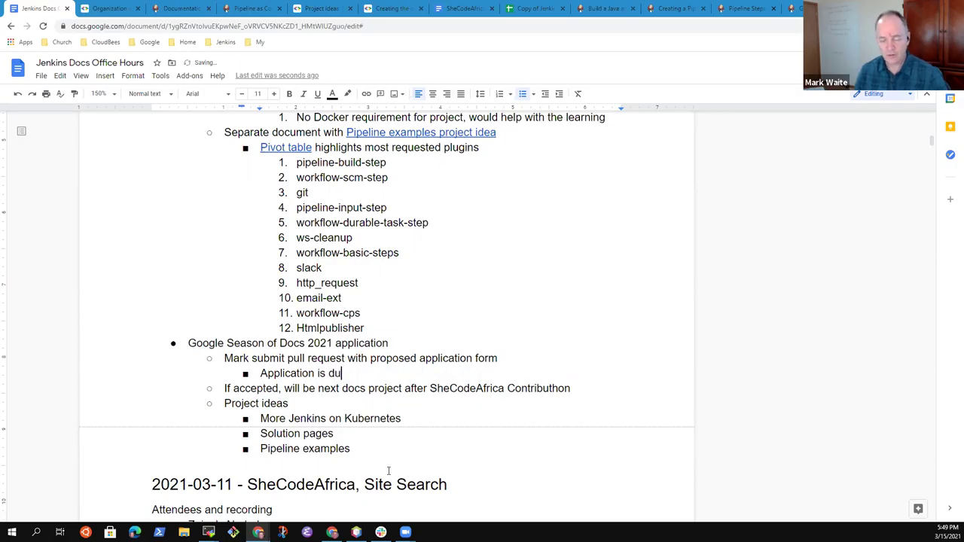
pyautogui.write('e March 26, 20201')
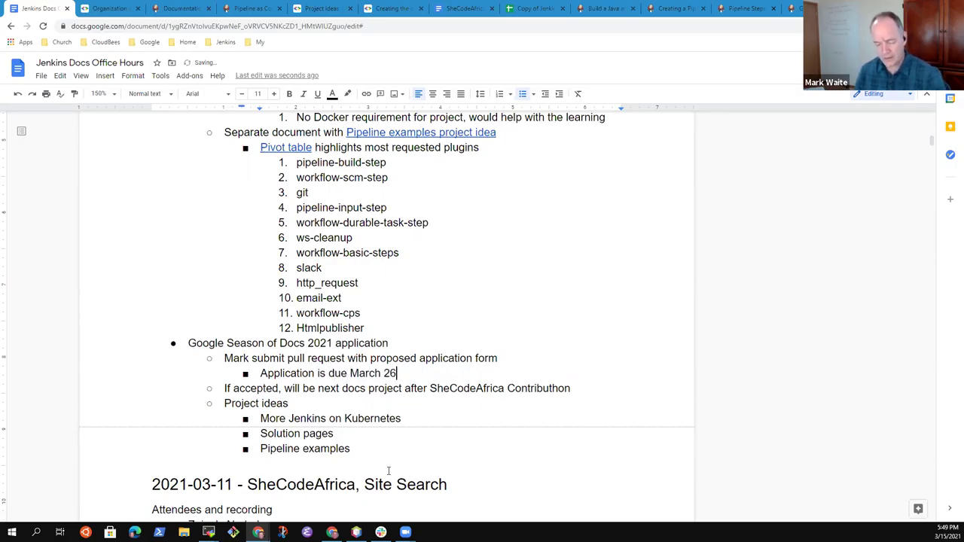
pyautogui.press('BackSpace')
pyautogui.press('BackSpace')
pyautogui.write('1')
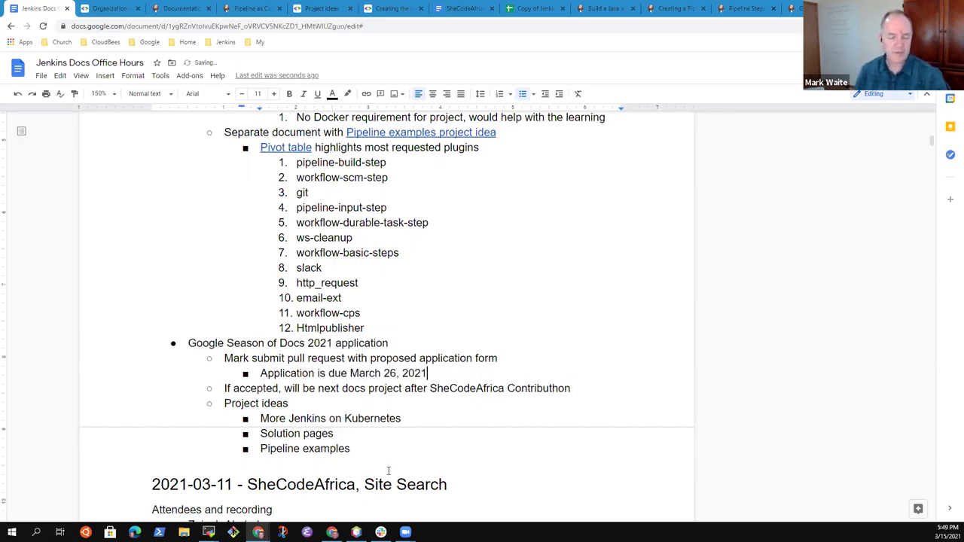
# Step: Add a sub-bullet 'Writing starts April 16, 2021' with hiring deadline May 16, 2021
pyautogui.press('Return')
pyautogui.write('Pro')
pyautogui.press('BackSpace')
pyautogui.press('BackSpace')
pyautogui.press('BackSpace')
pyautogui.write('Writing starts')
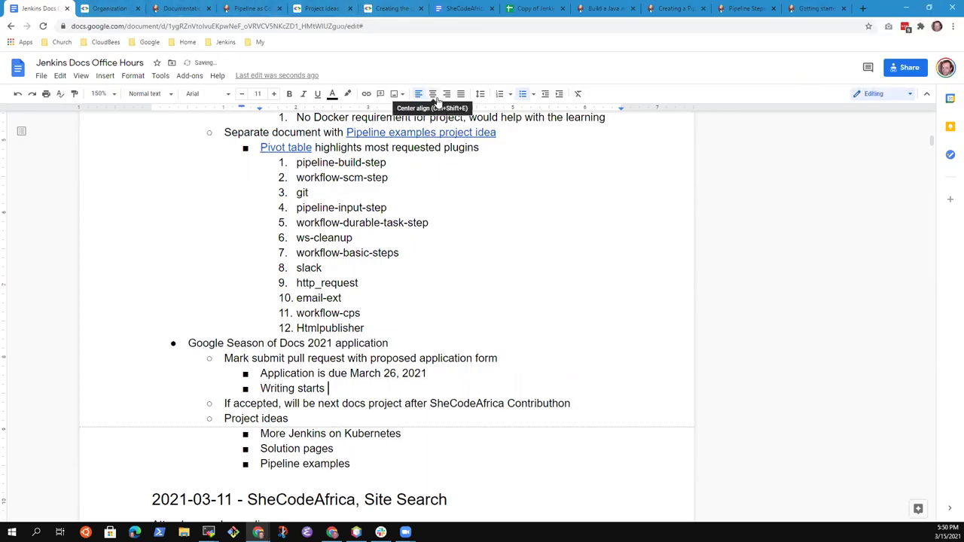
pyautogui.write(' April 16, 202')
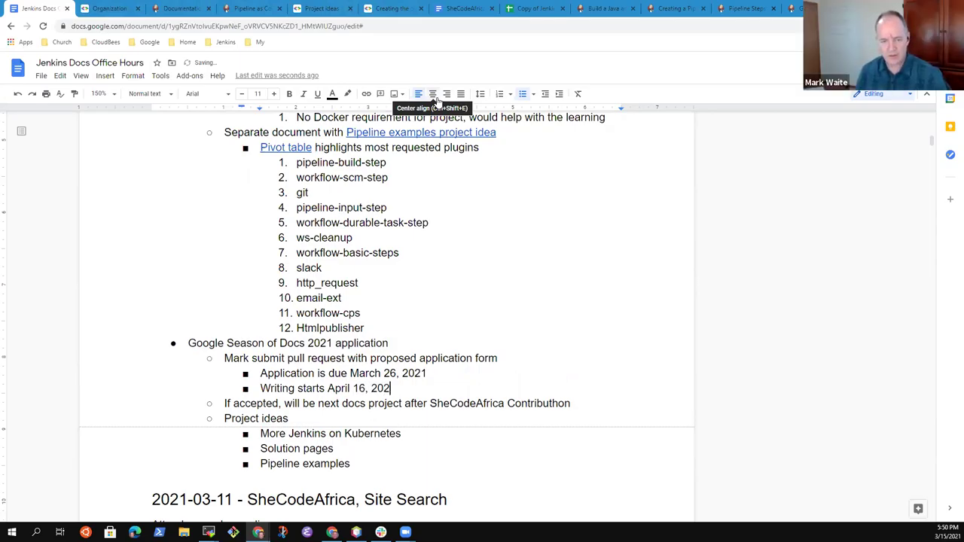
pyautogui.write('1 (')
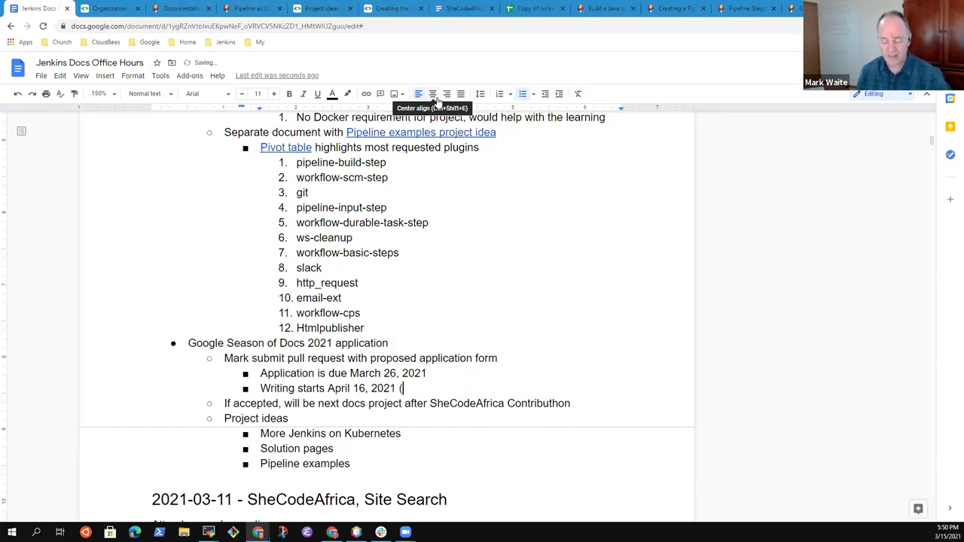
pyautogui.write('hiring de')
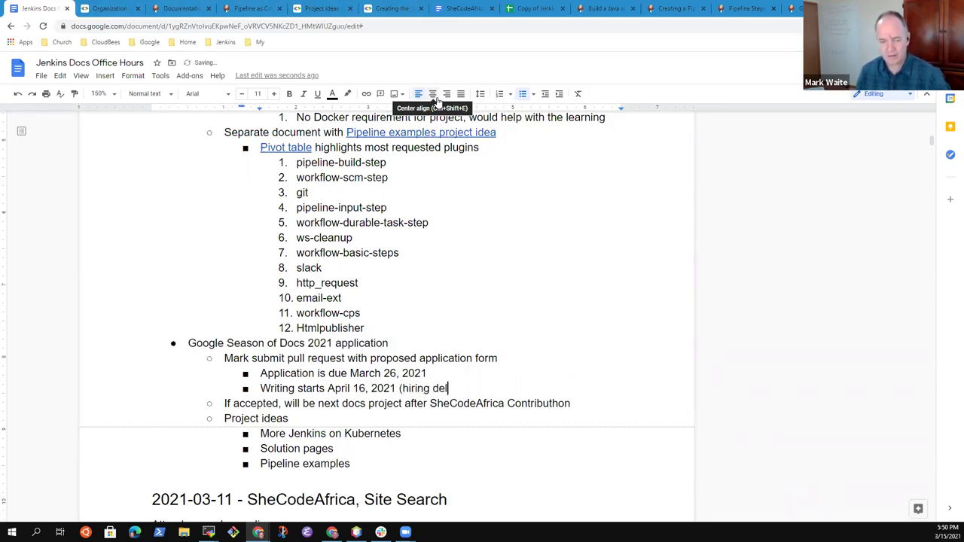
pyautogui.write('adline M')
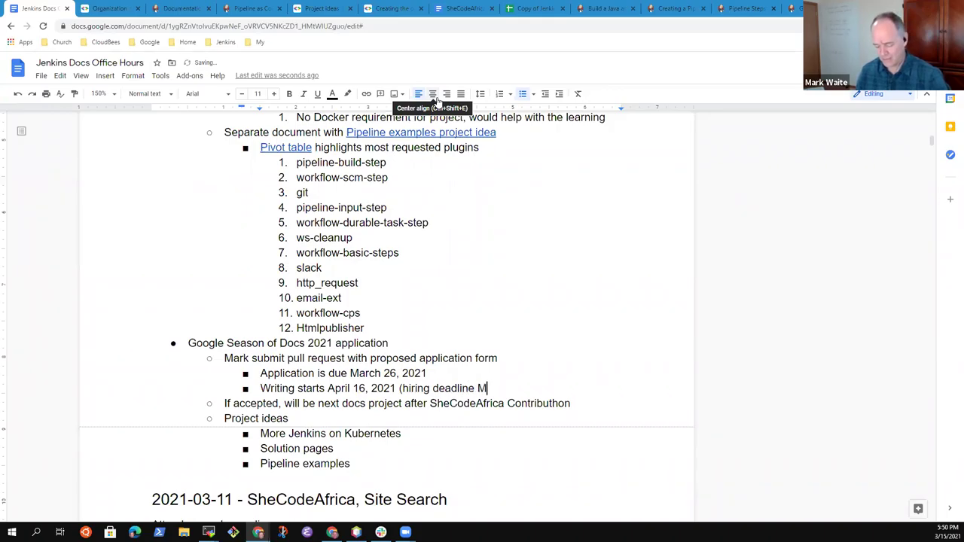
pyautogui.write('ay 16, 2021')
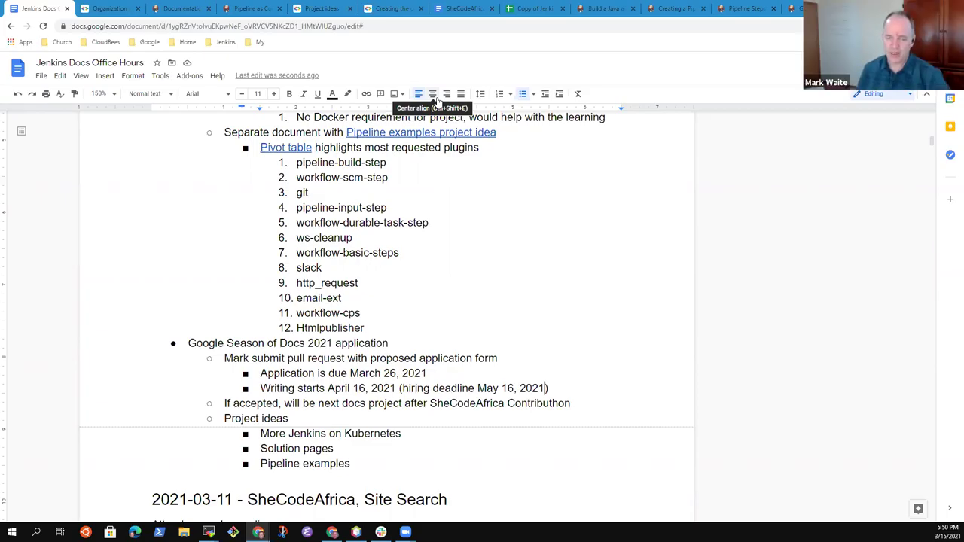
# Step: Reword 'Writing starts' to 'Writing may start'
pyautogui.hotkey('ctrl', 'Left')
pyautogui.hotkey('ctrl', 'Left')
pyautogui.hotkey('ctrl', 'Left')
pyautogui.hotkey('ctrl', 'Left')
pyautogui.hotkey('ctrl', 'Left')
pyautogui.hotkey('ctrl', 'Left')
pyautogui.hotkey('ctrl', 'Left')
pyautogui.hotkey('ctrl', 'Left')
pyautogui.hotkey('ctrl', 'Left')
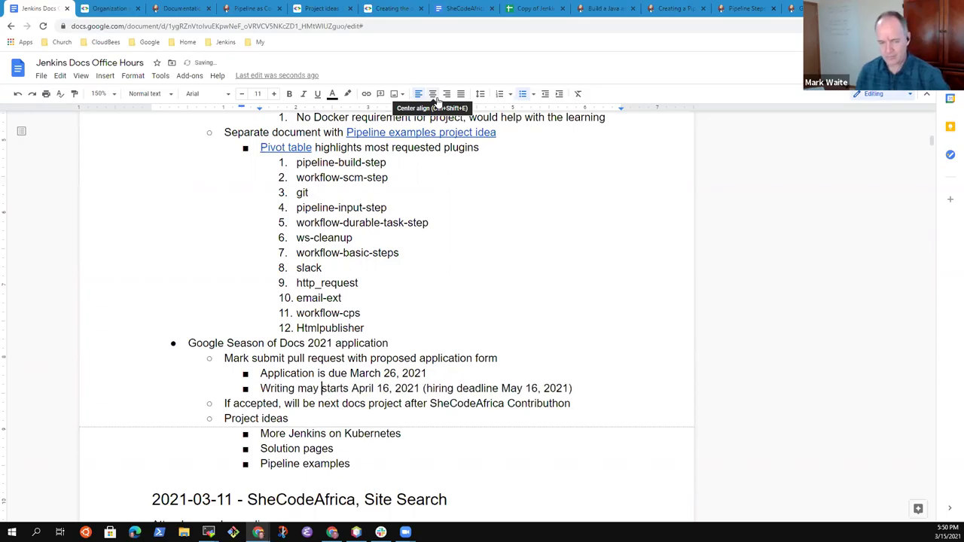
pyautogui.write('may')
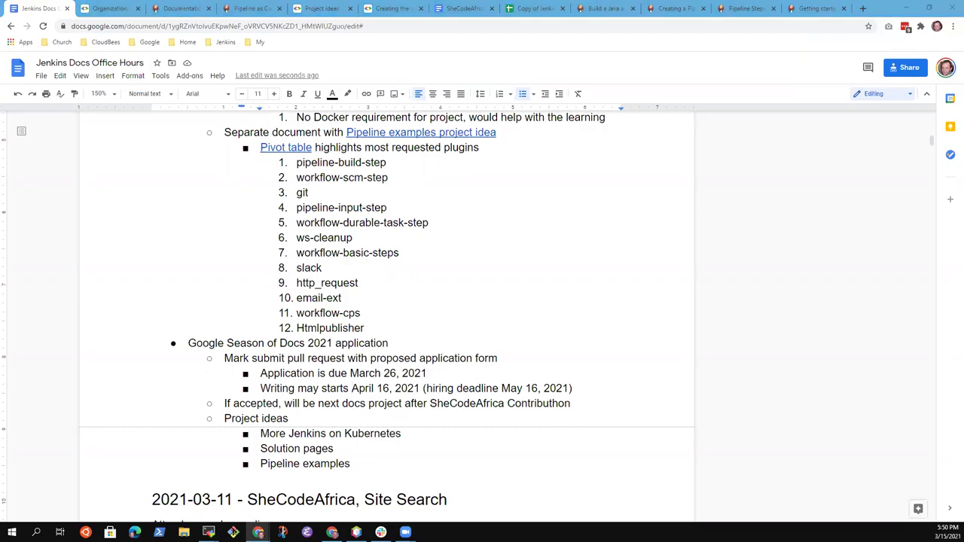
pyautogui.click(359, 387)
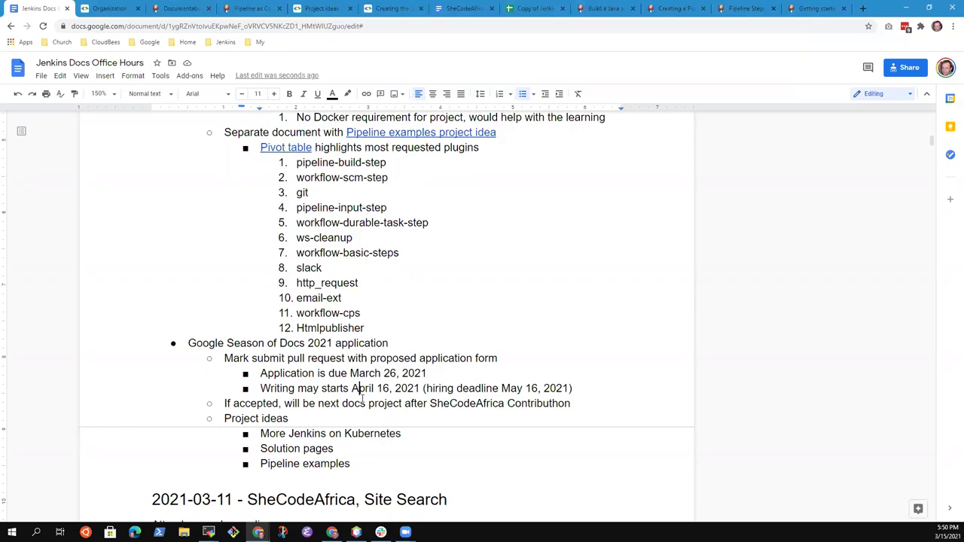
pyautogui.press('BackSpace')
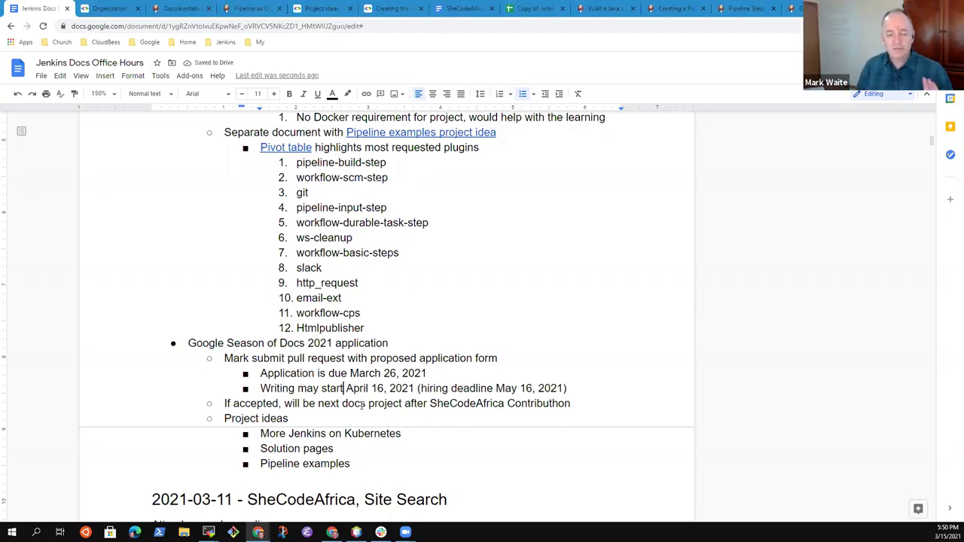
# Step: Delete 'More' from the Kubernetes project idea so it reads 'Jenkins on Kubernetes'
pyautogui.press('Down')
pyautogui.press('Down')
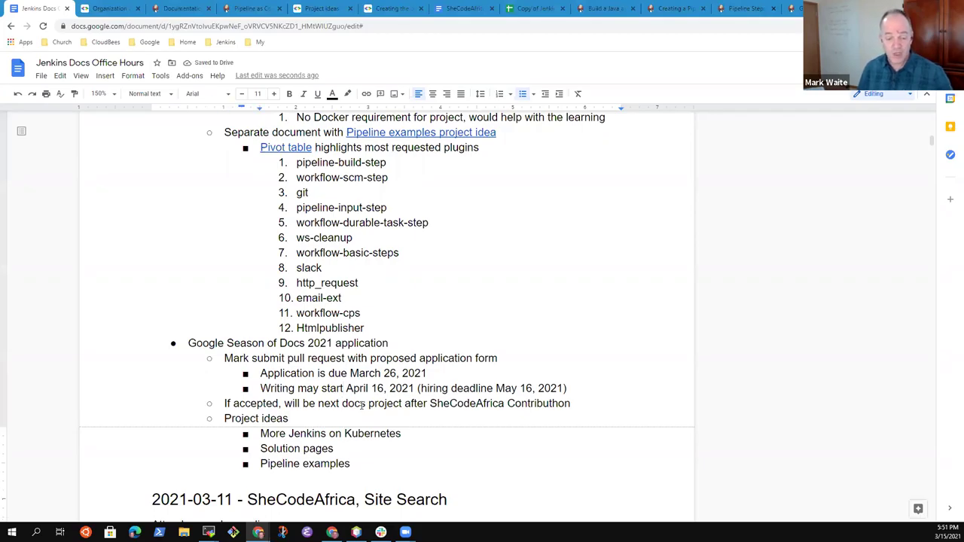
pyautogui.press('Home')
pyautogui.hotkey('ctrl', 'shift', 'Right')
pyautogui.press('Delete')
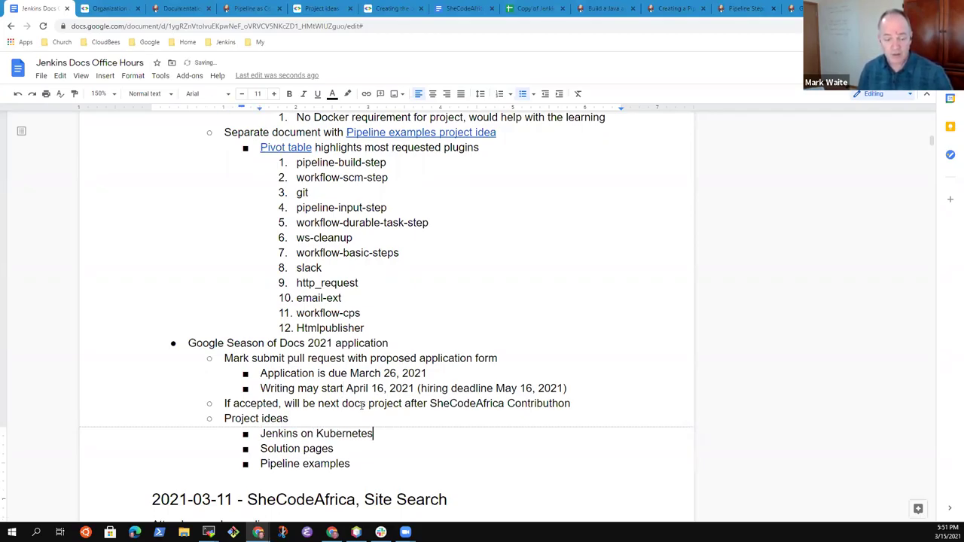
# Step: Append '(including Kubernetes)' to Solution pages and start an empty bullet below it
pyautogui.press('Down')
pyautogui.press('End')
pyautogui.write('(inclu')
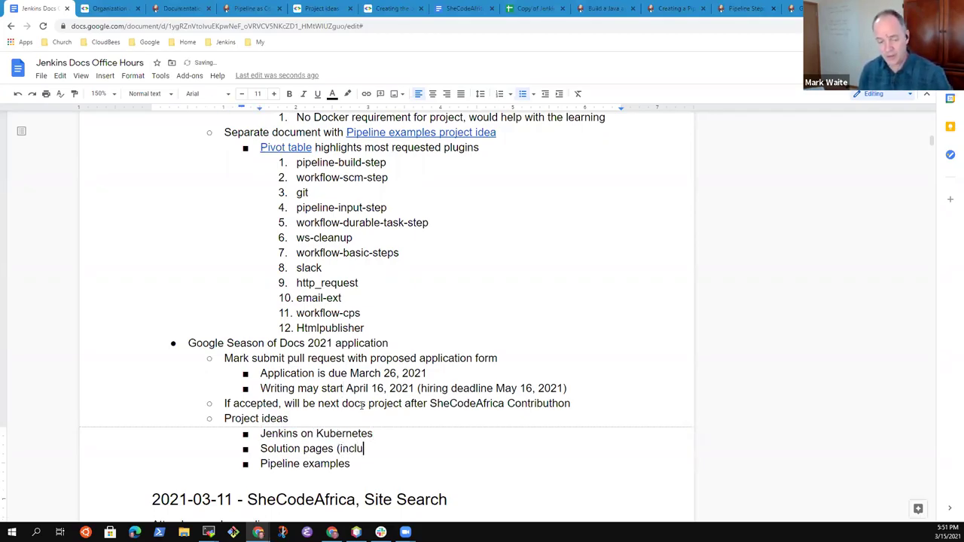
pyautogui.write('ding Kubern')
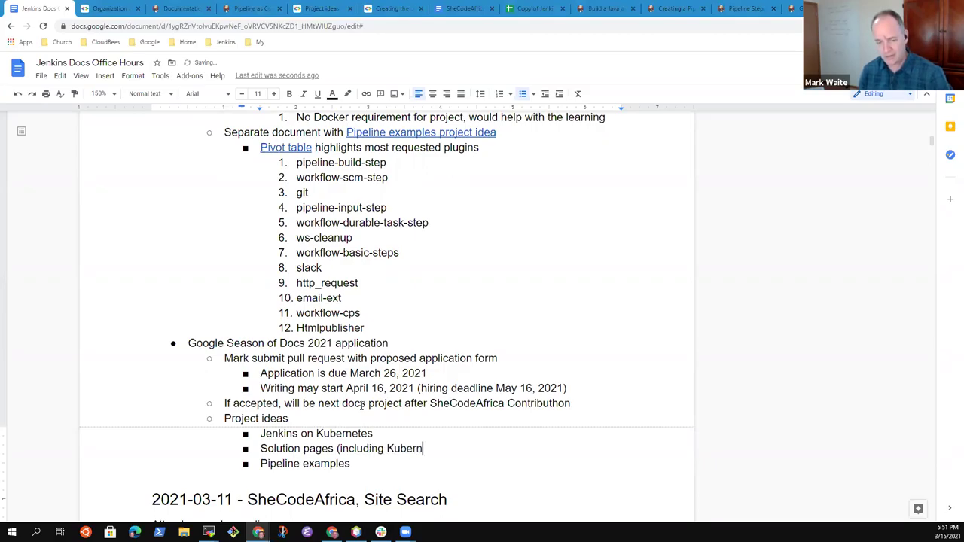
pyautogui.write('etes)')
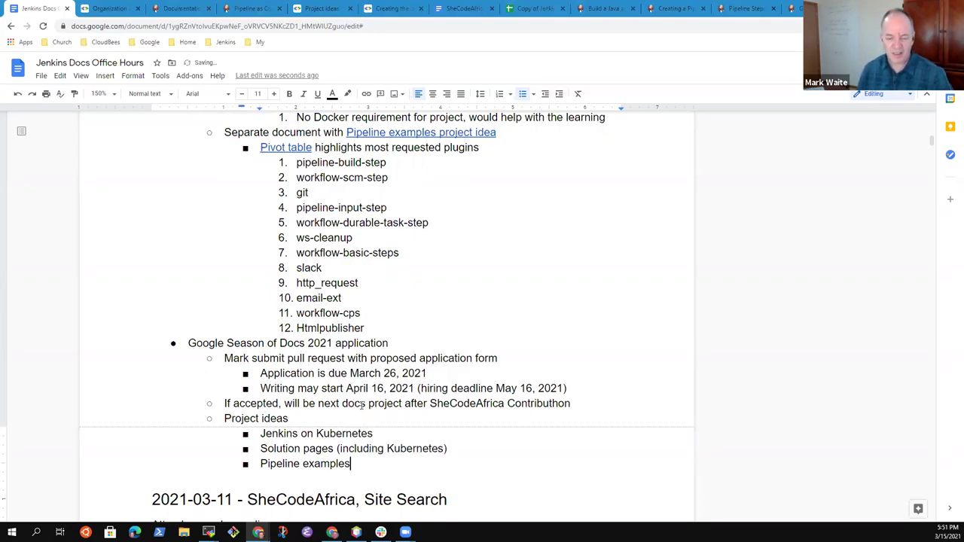
pyautogui.press('Return')
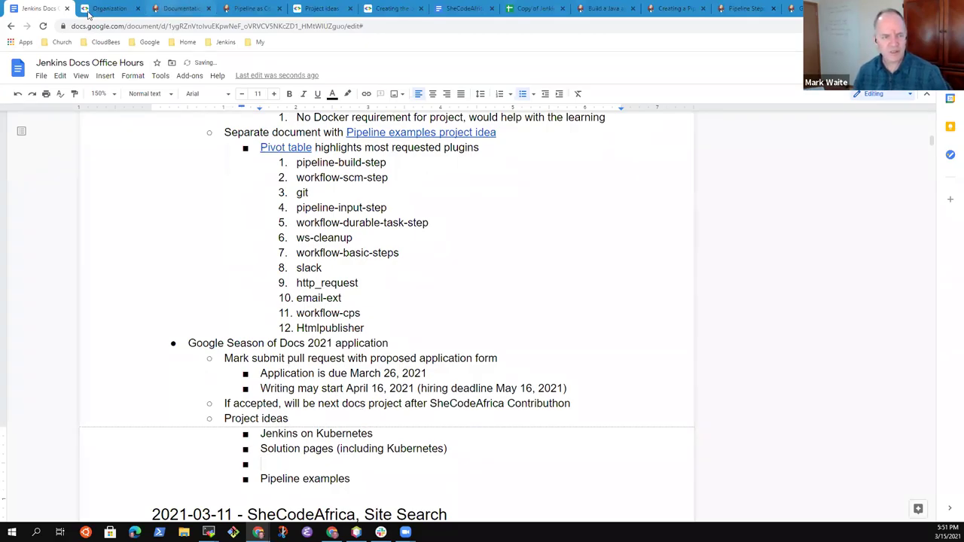
# Step: Jump to the Plugin documentation on GitHub section on the Documentation SIG page and select its address
pyautogui.click(172, 9)
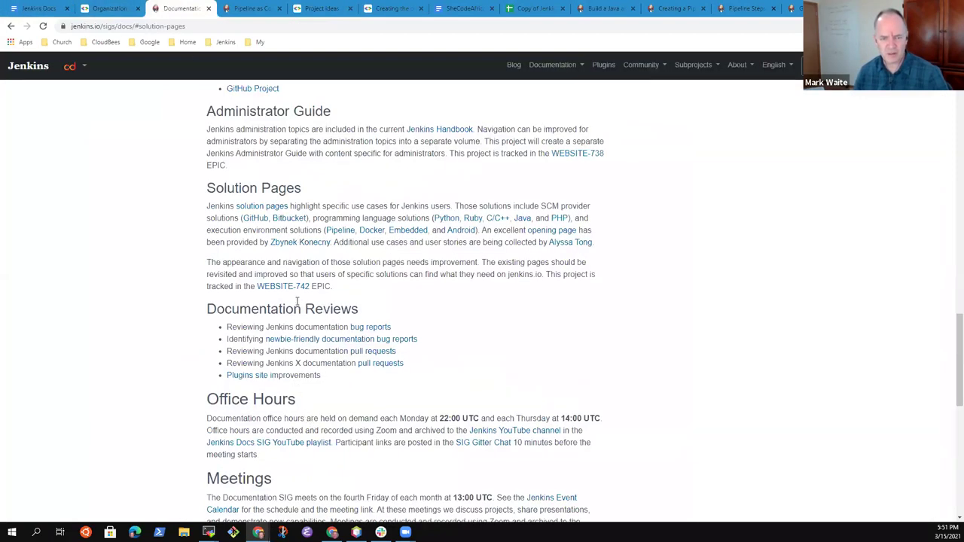
pyautogui.scroll(5, 309, 226)
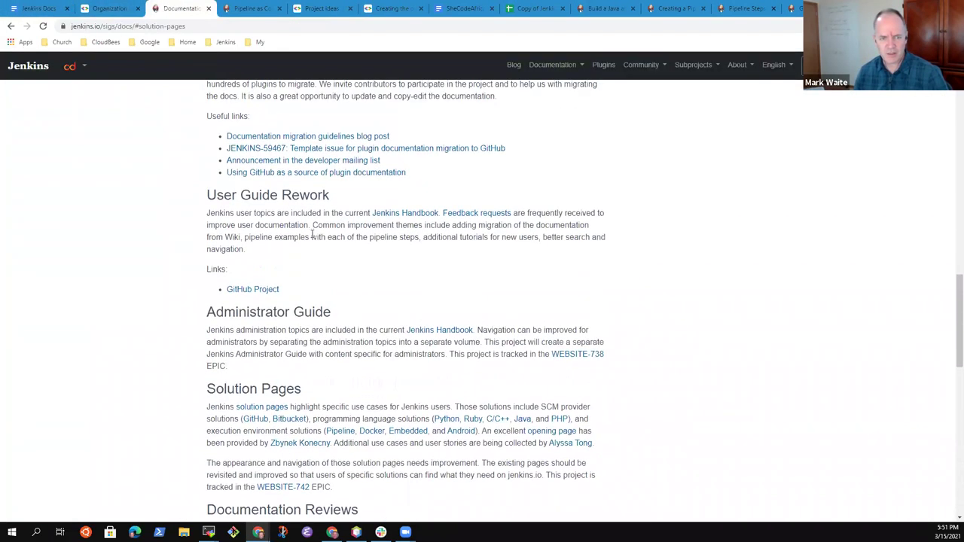
pyautogui.scroll(1, 312, 235)
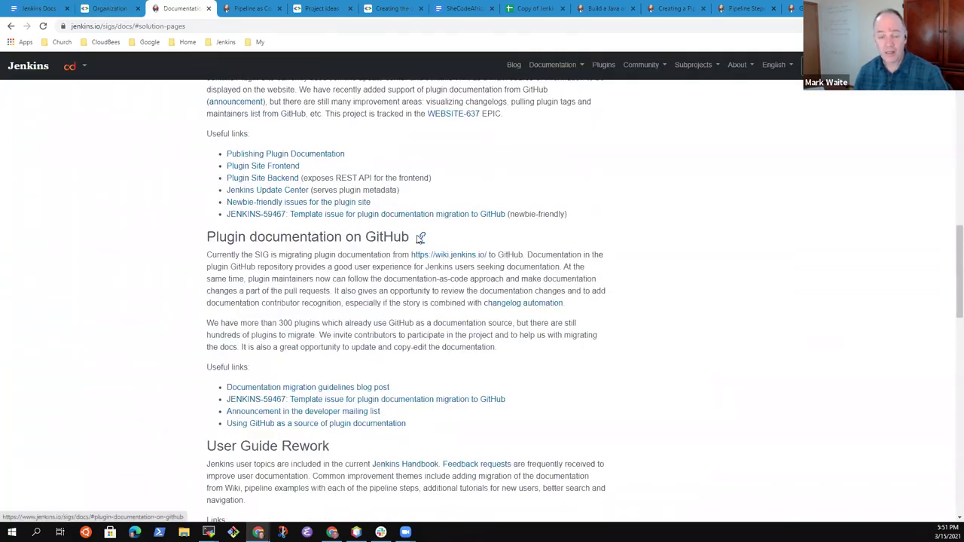
pyautogui.click(421, 238)
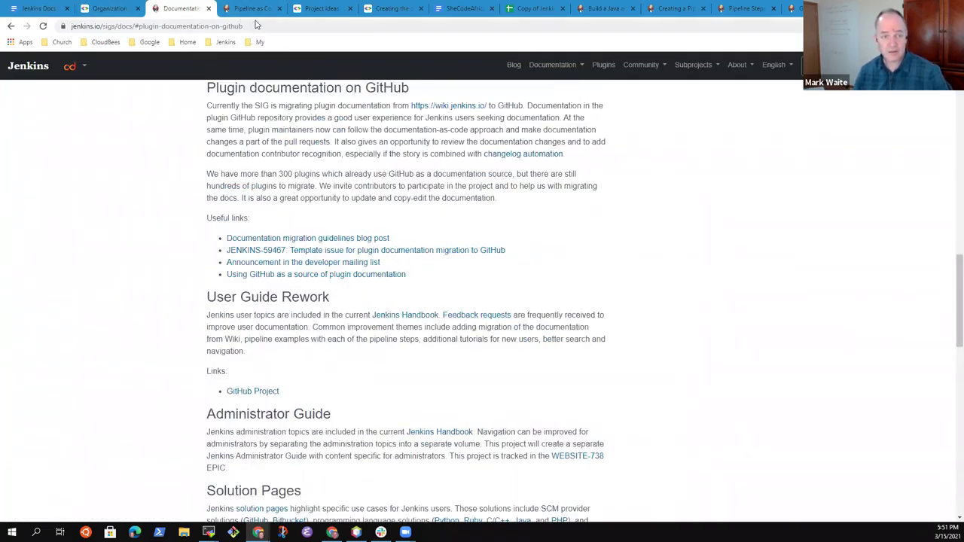
pyautogui.click(255, 26)
# Step: Fill the empty bullet with 'Plugin documentation in GitHub repo instead of wiki'
pyautogui.click(38, 8)
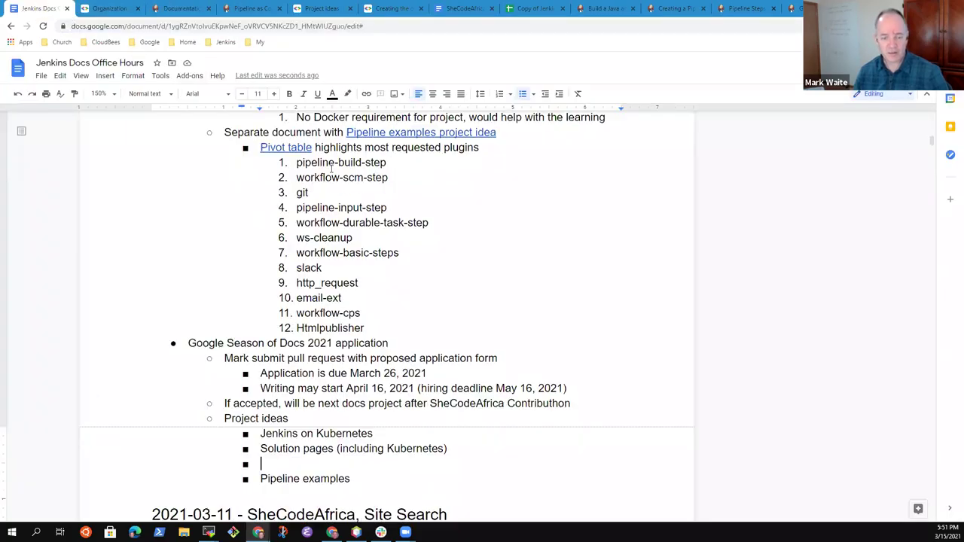
pyautogui.write('OPlugin')
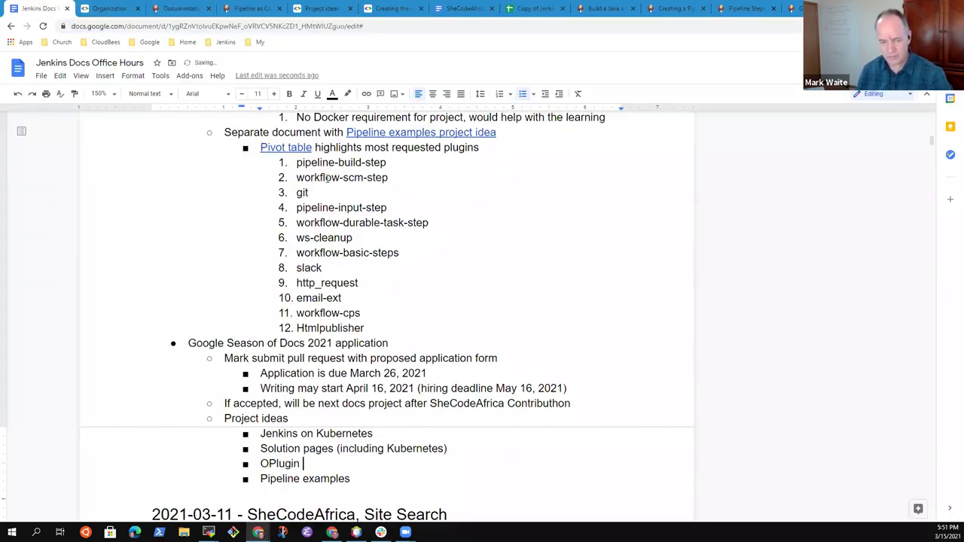
pyautogui.hotkey('ctrl', 'BackSpace')
pyautogui.write('Plugin ')
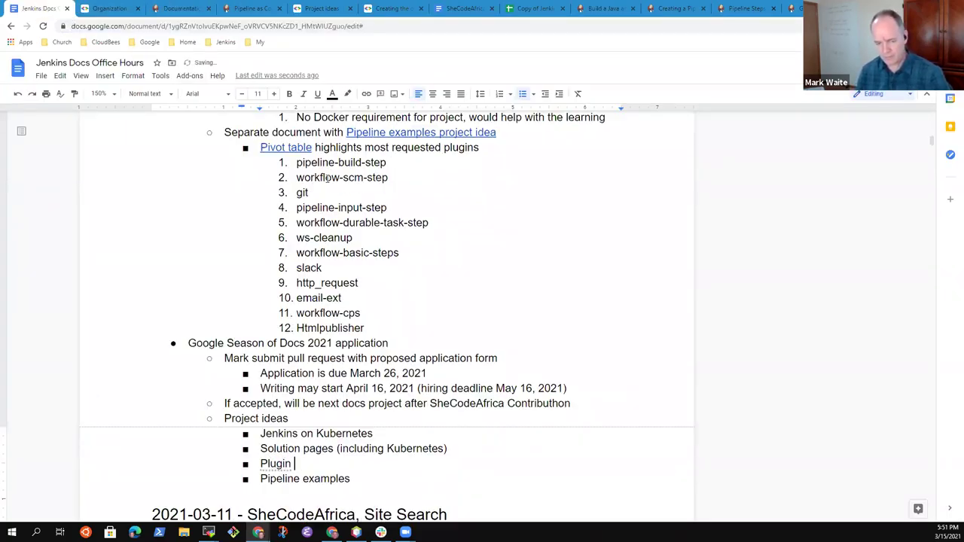
pyautogui.write('documentation ')
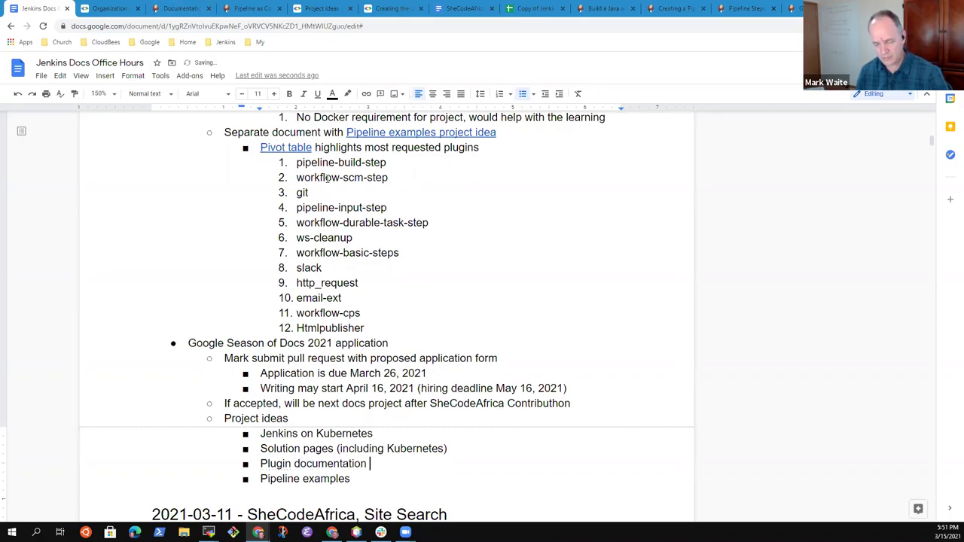
pyautogui.write('in GitHub repo inste')
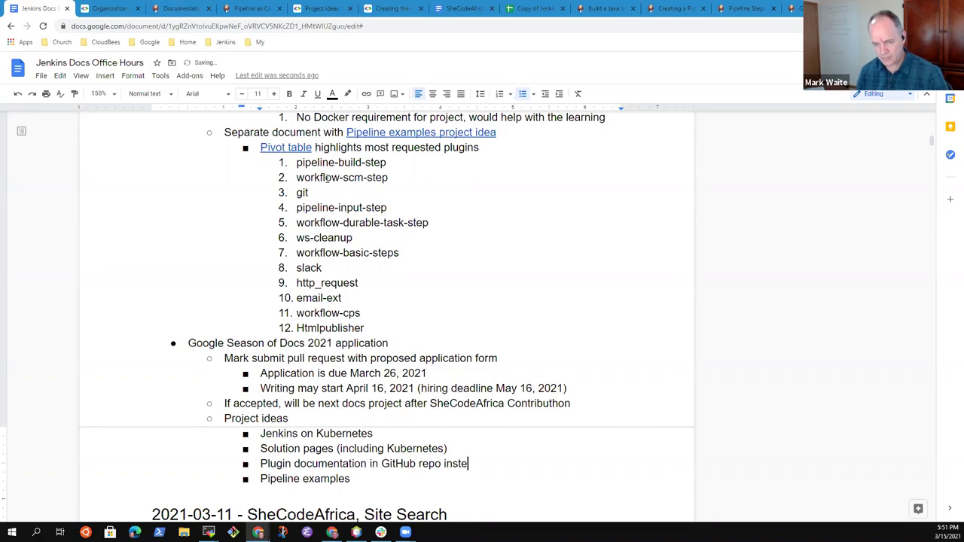
pyautogui.write('ad of wiki')
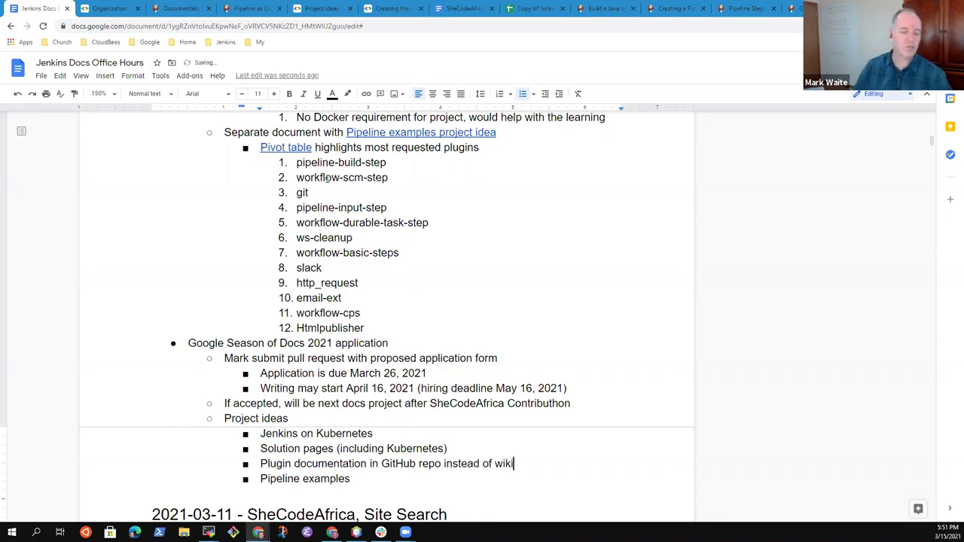
# Step: Move the Pipeline examples bullet above the plugin documentation idea
pyautogui.press('Down')
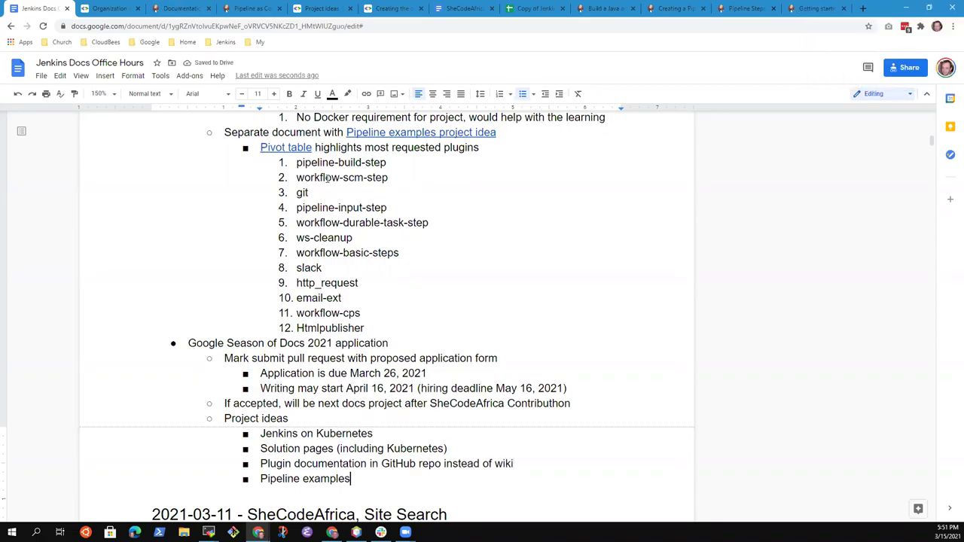
pyautogui.hotkey('shift', 'Home')
pyautogui.hotkey('ctrl', 'c')
pyautogui.press('BackSpace')
pyautogui.press('Up')
pyautogui.press('Return')
pyautogui.press('Up')
pyautogui.hotkey('ctrl', 'v')
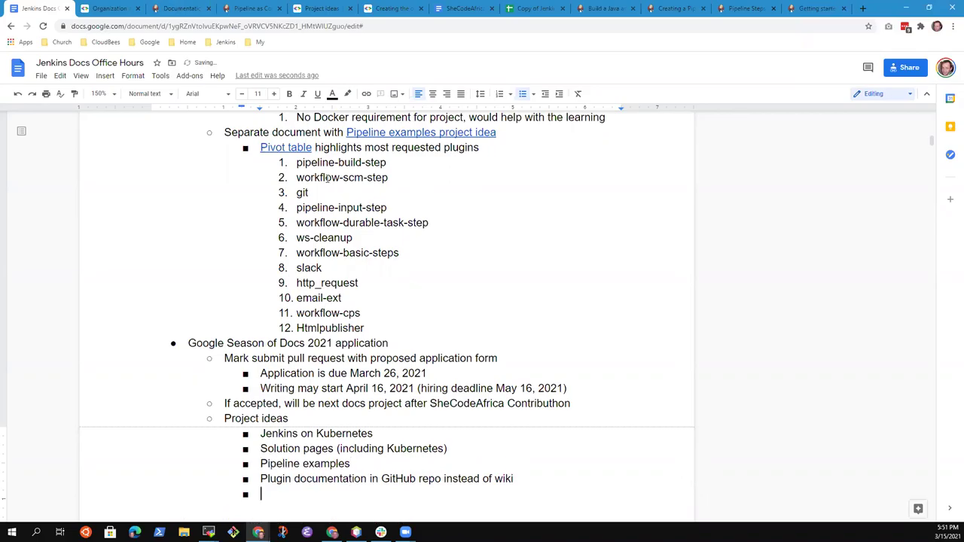
pyautogui.press('Down')
pyautogui.press('BackSpace')
pyautogui.press('BackSpace')
pyautogui.press('BackSpace')
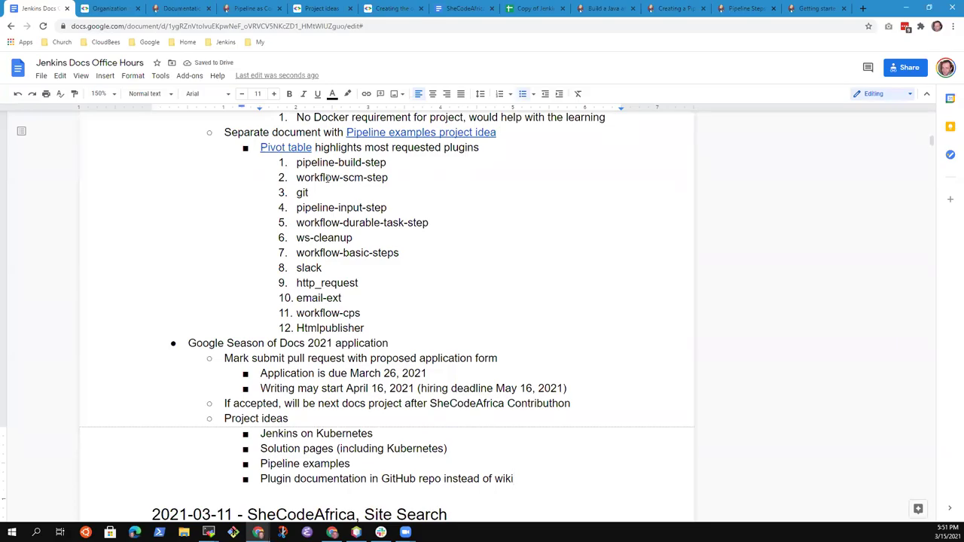
# Step: Select the whole 'Plugin documentation in GitHub repo instead of wiki' line
pyautogui.press('Home')
pyautogui.hotkey('ctrl', 'shift', 'Right')
pyautogui.hotkey('ctrl', 'shift', 'Right')
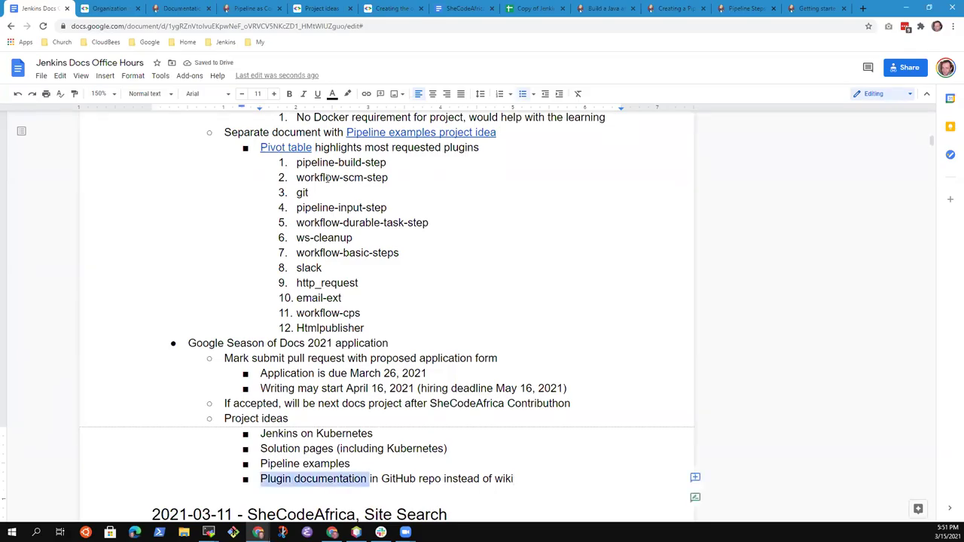
pyautogui.hotkey('ctrl', 'shift', 'Left')
pyautogui.hotkey('ctrl', 'shift', 'Right')
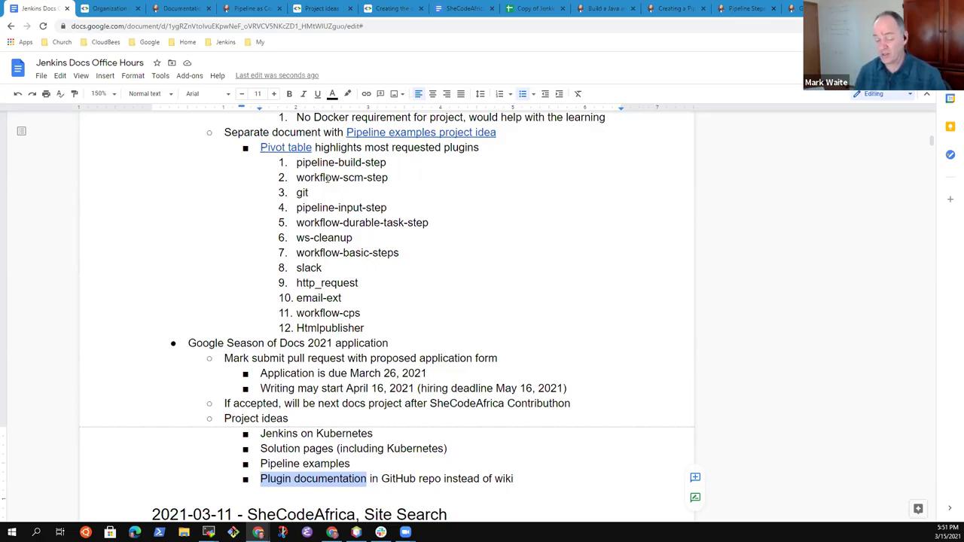
pyautogui.press('Home')
pyautogui.hotkey('shift', 'End')
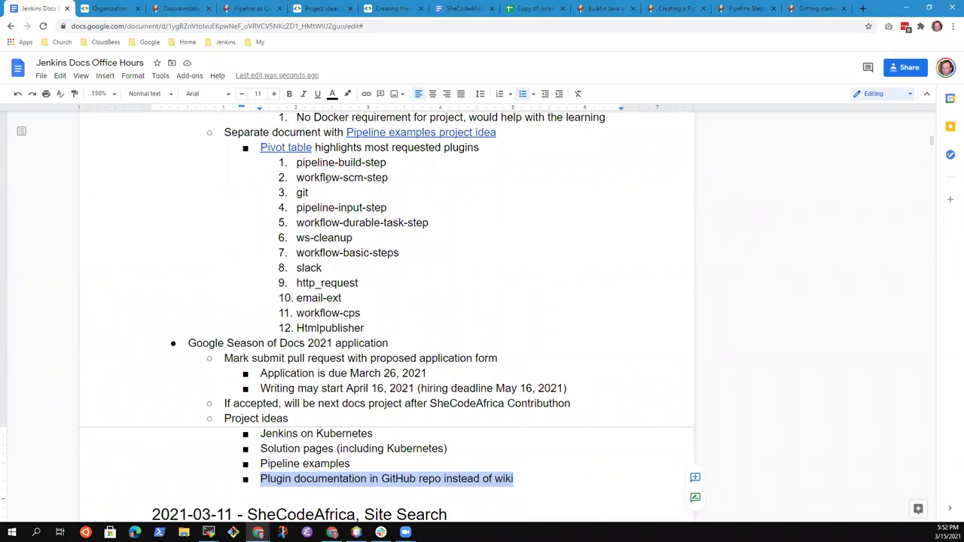
# Step: Extend the Pipeline idea to 'Pipeline examples and steps (SheCodeAfrica)'
pyautogui.press('Up')
pyautogui.press('End')
pyautogui.write('and steps')
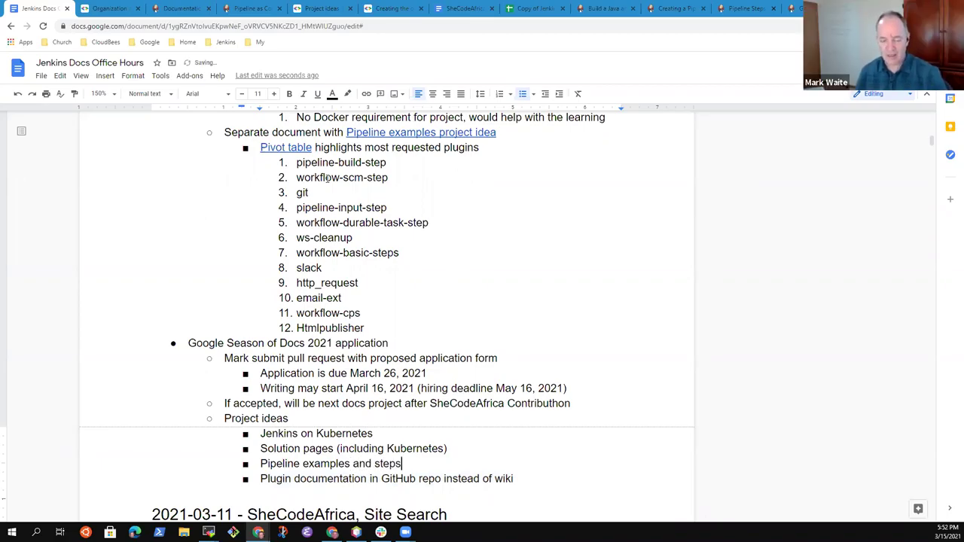
pyautogui.hotkey('shift', 'Home')
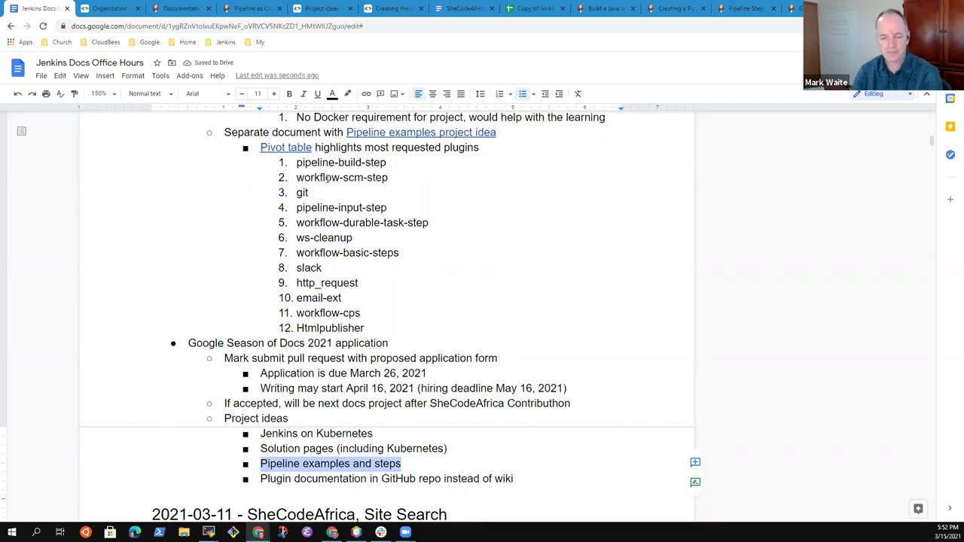
pyautogui.press('End')
pyautogui.write('(SheCodeAgr')
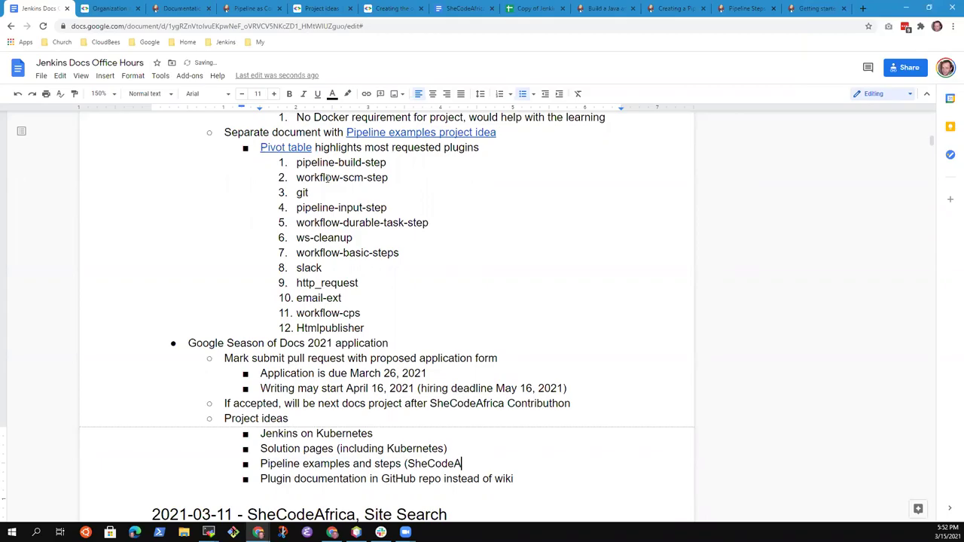
pyautogui.press('BackSpace')
pyautogui.press('BackSpace')
pyautogui.write('frica)')
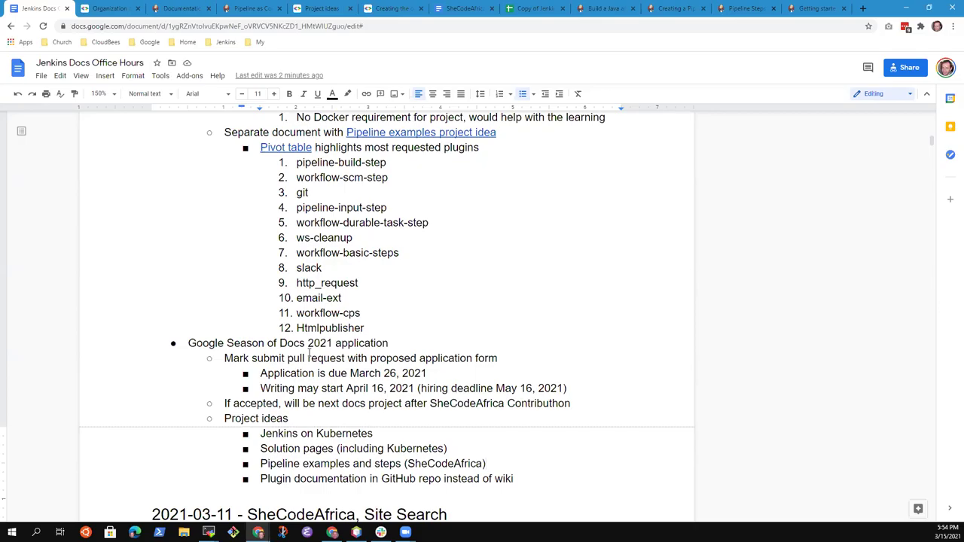
# Step: Scroll through the notes to review the four listed Season of Docs project ideas
pyautogui.scroll(20, 309, 352)
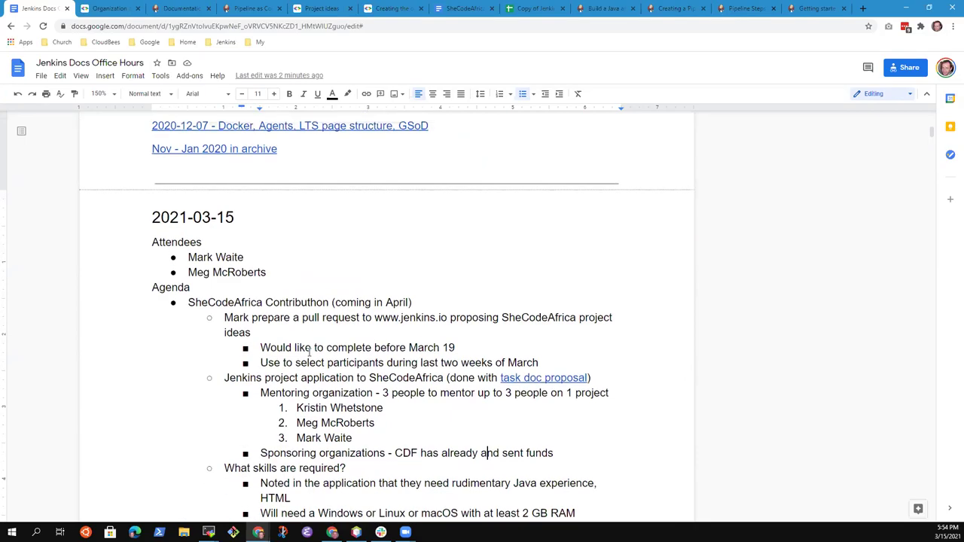
pyautogui.scroll(-10, 309, 352)
pyautogui.scroll(-8, 309, 352)
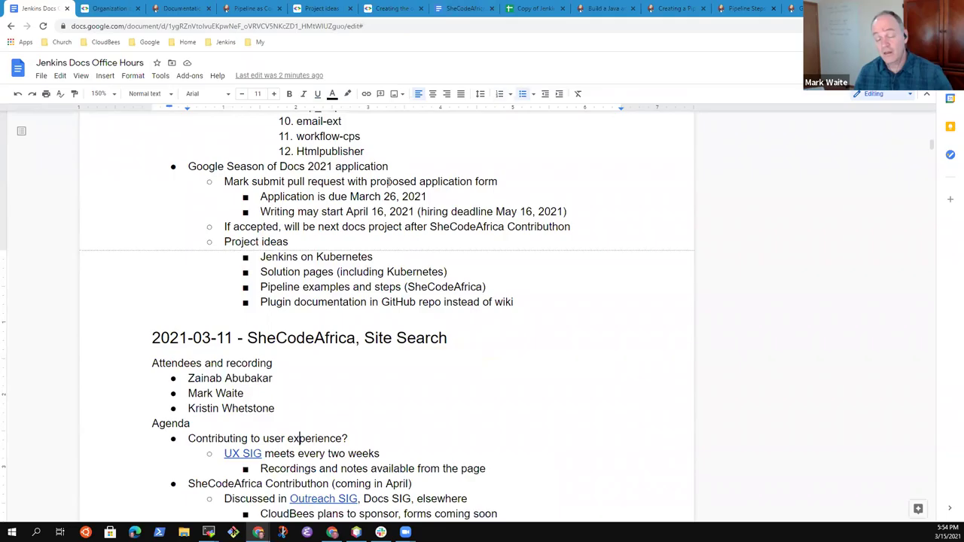
# Step: Skim the SheCodeAfrica Contributhon Apr 2021 tasks and check the 'Insert missing Pipeline help' contents entry
pyautogui.click(452, 10)
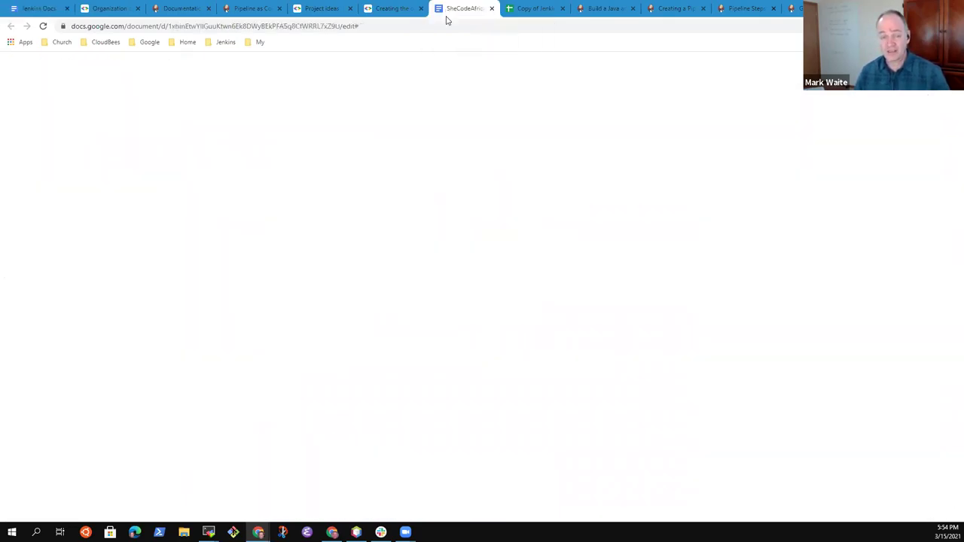
pyautogui.scroll(10, 336, 384)
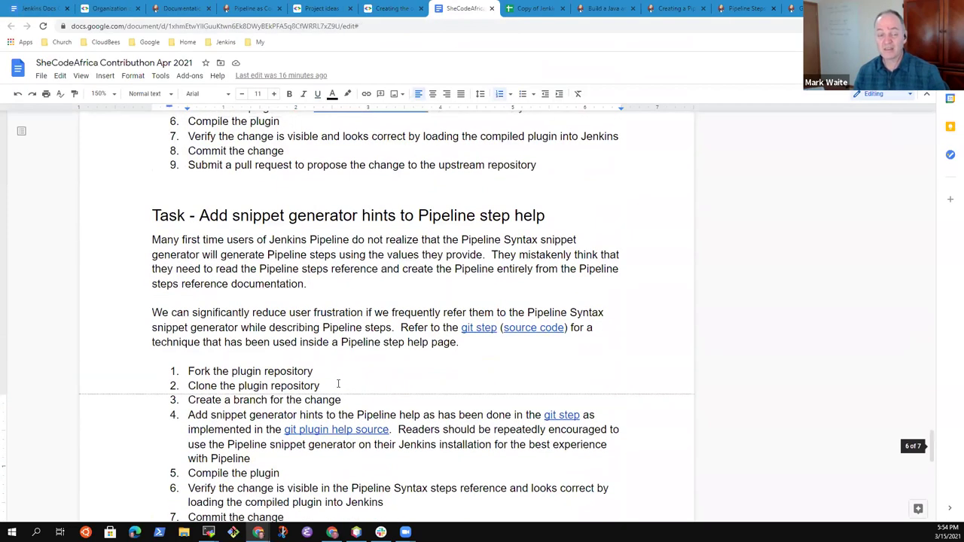
pyautogui.scroll(15, 339, 384)
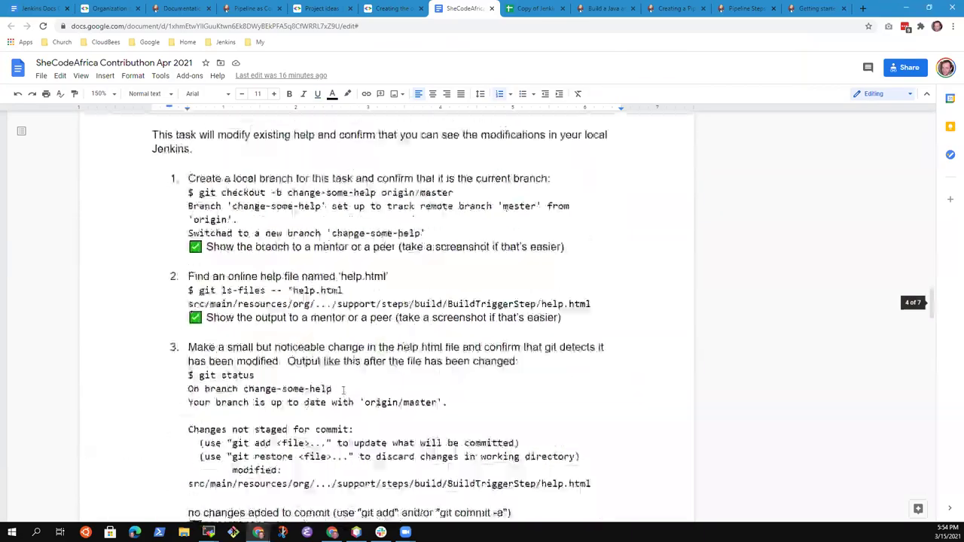
pyautogui.scroll(20, 348, 391)
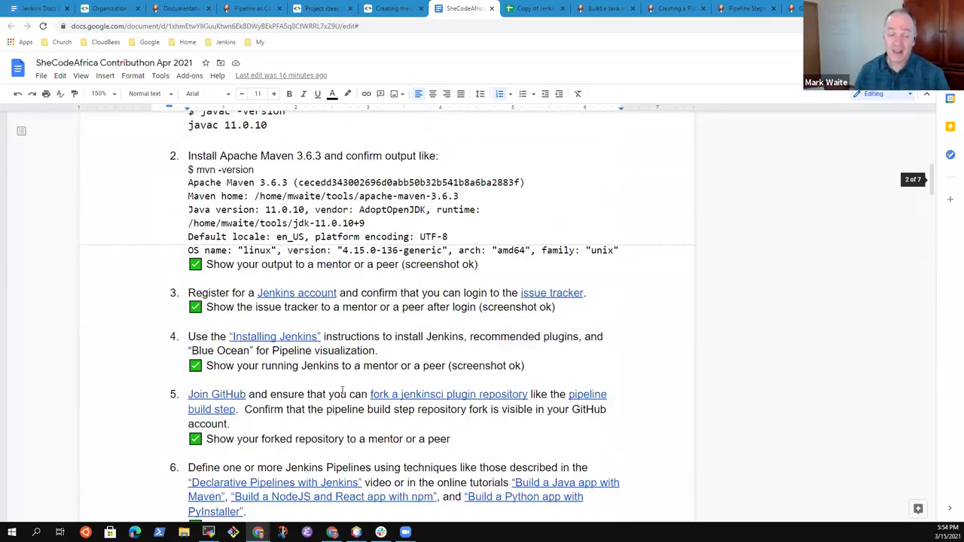
pyautogui.scroll(4, 348, 391)
pyautogui.scroll(-6, 369, 388)
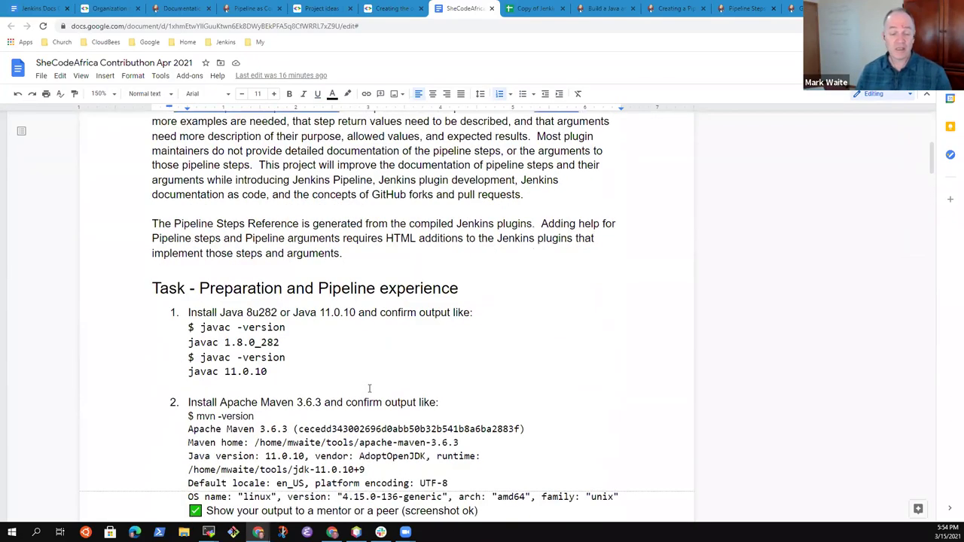
pyautogui.scroll(-20, 369, 388)
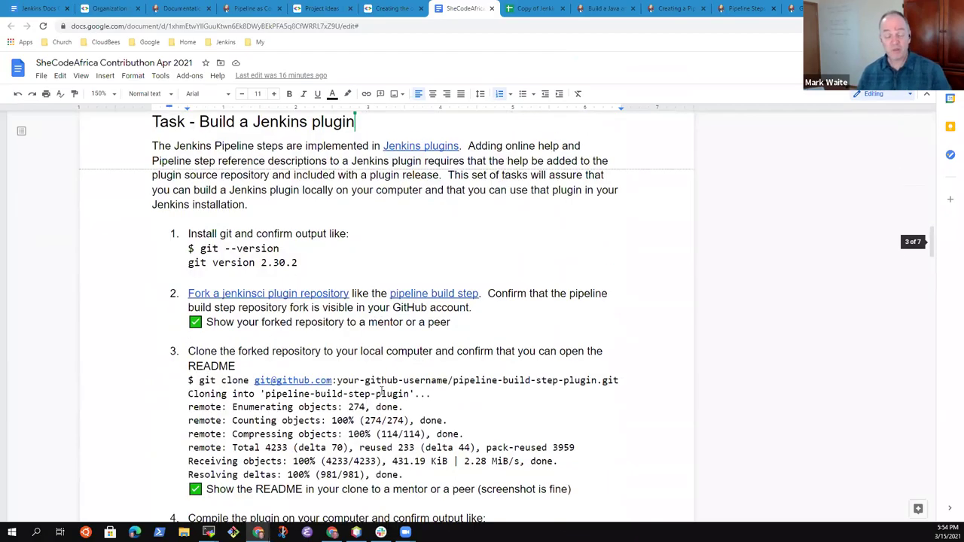
pyautogui.scroll(-10, 386, 390)
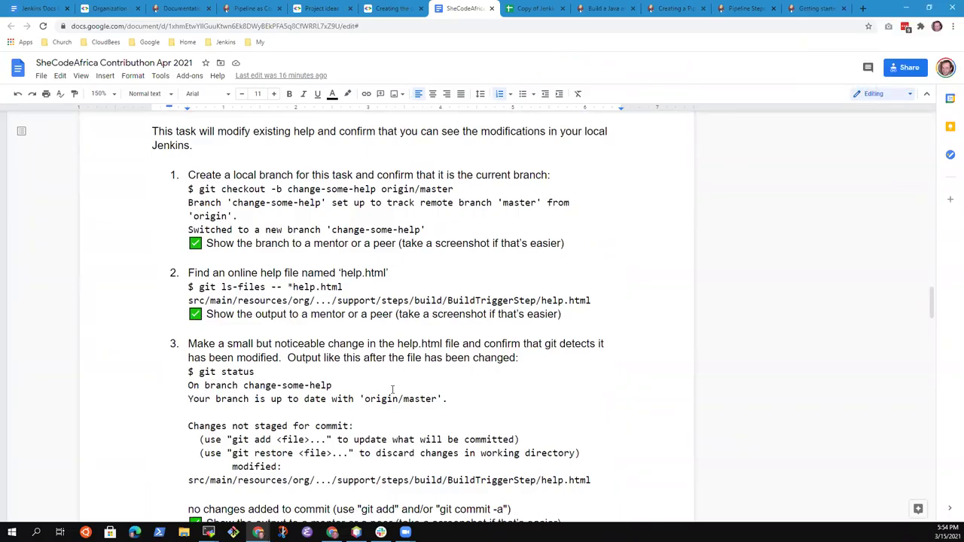
pyautogui.scroll(7, 428, 386)
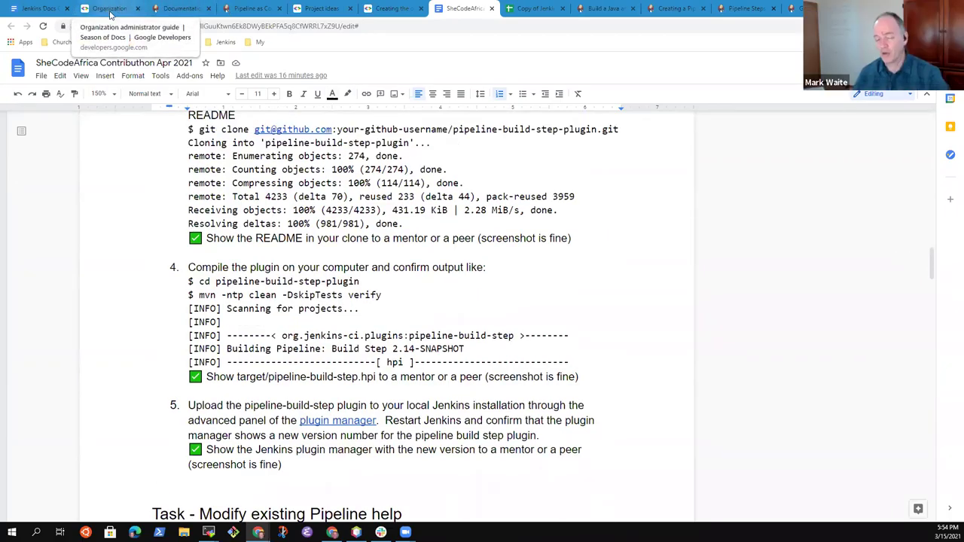
pyautogui.click(393, 309)
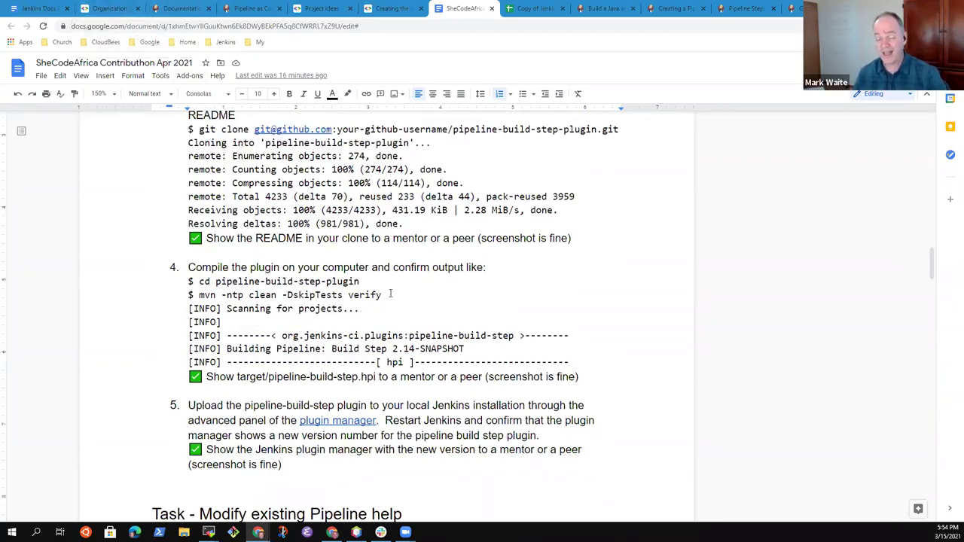
pyautogui.hotkey('ctrl', 'Home')
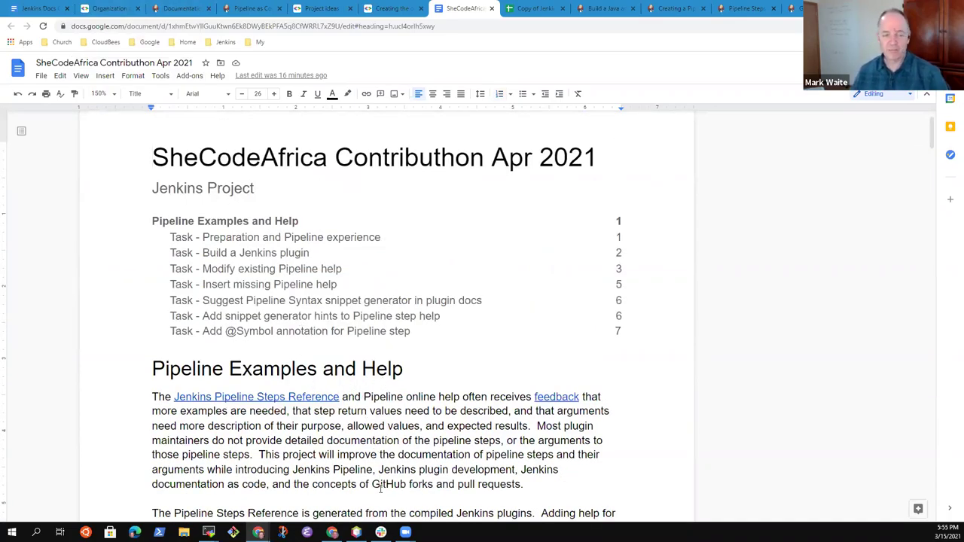
pyautogui.click(344, 284)
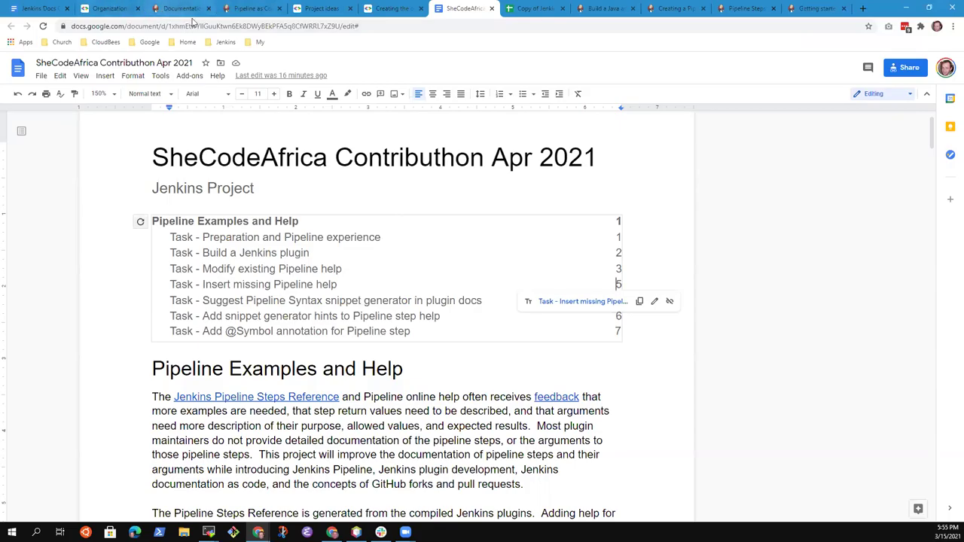
# Step: Look over the Season of Docs proposal template and project ideas pages, then return to the admin guide
pyautogui.click(390, 9)
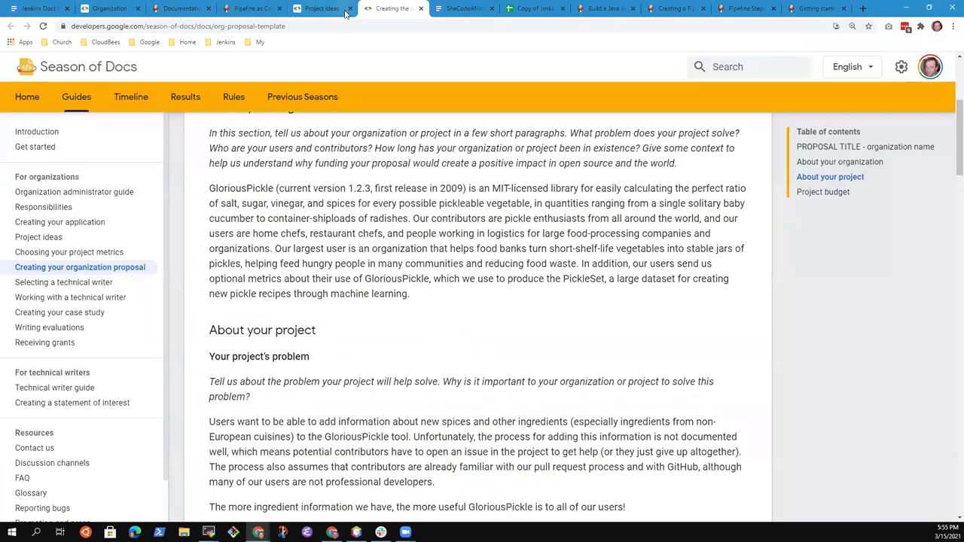
pyautogui.click(339, 9)
pyautogui.click(461, 8)
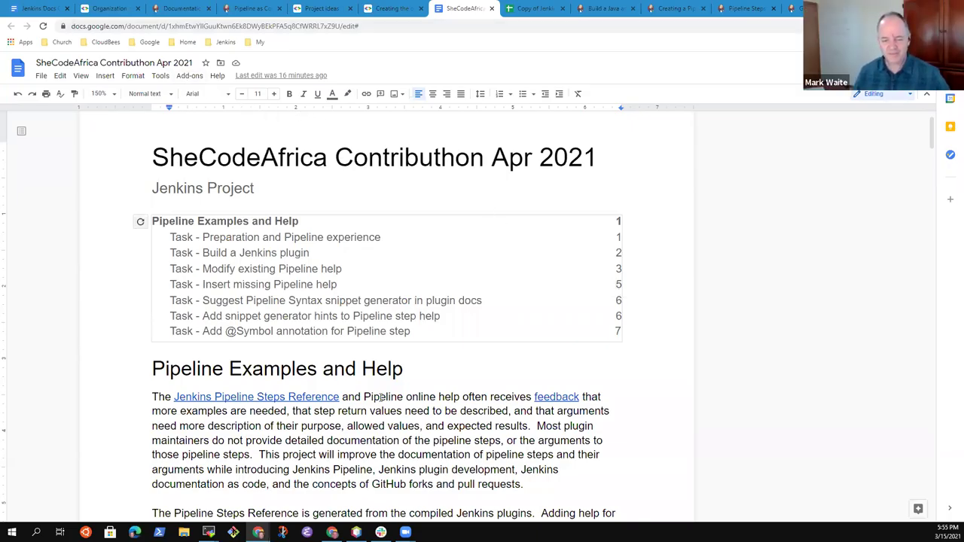
pyautogui.click(111, 9)
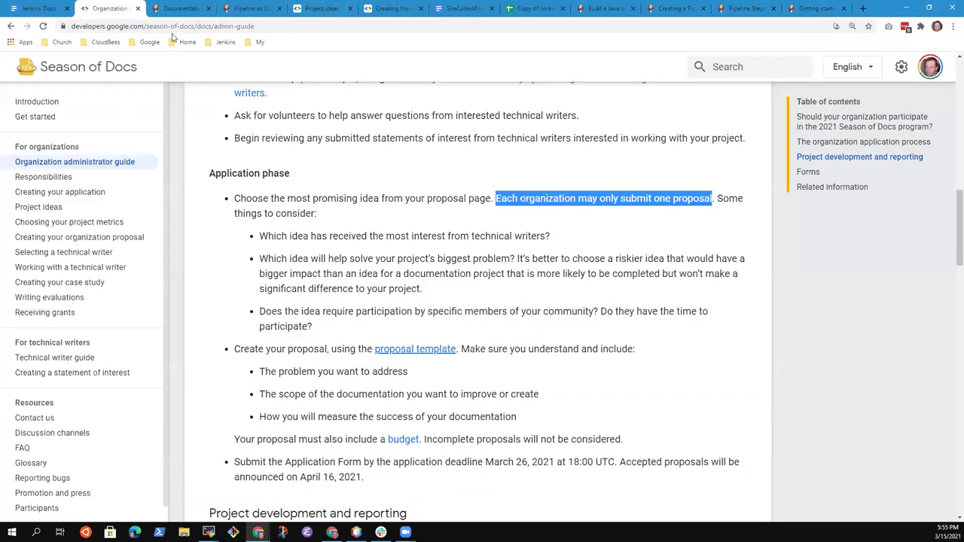
pyautogui.click(46, 10)
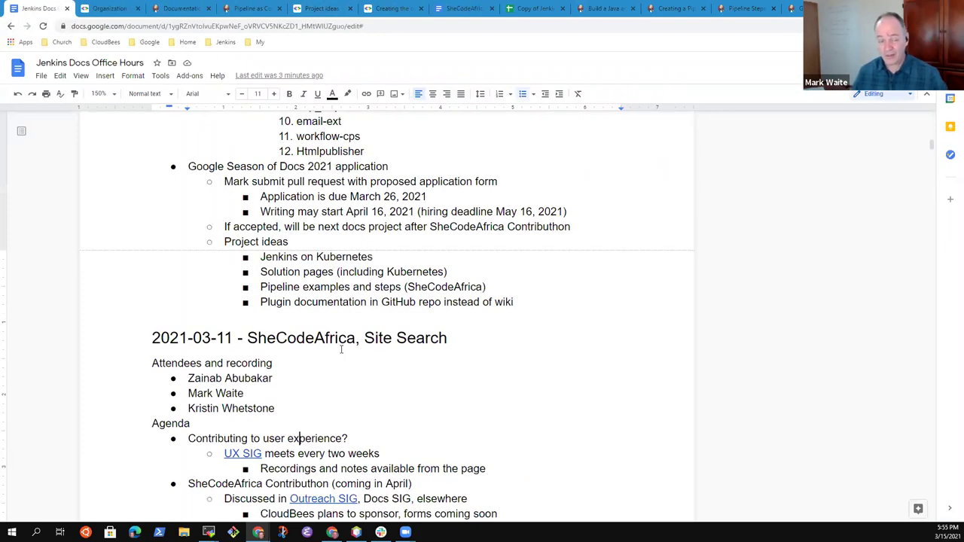